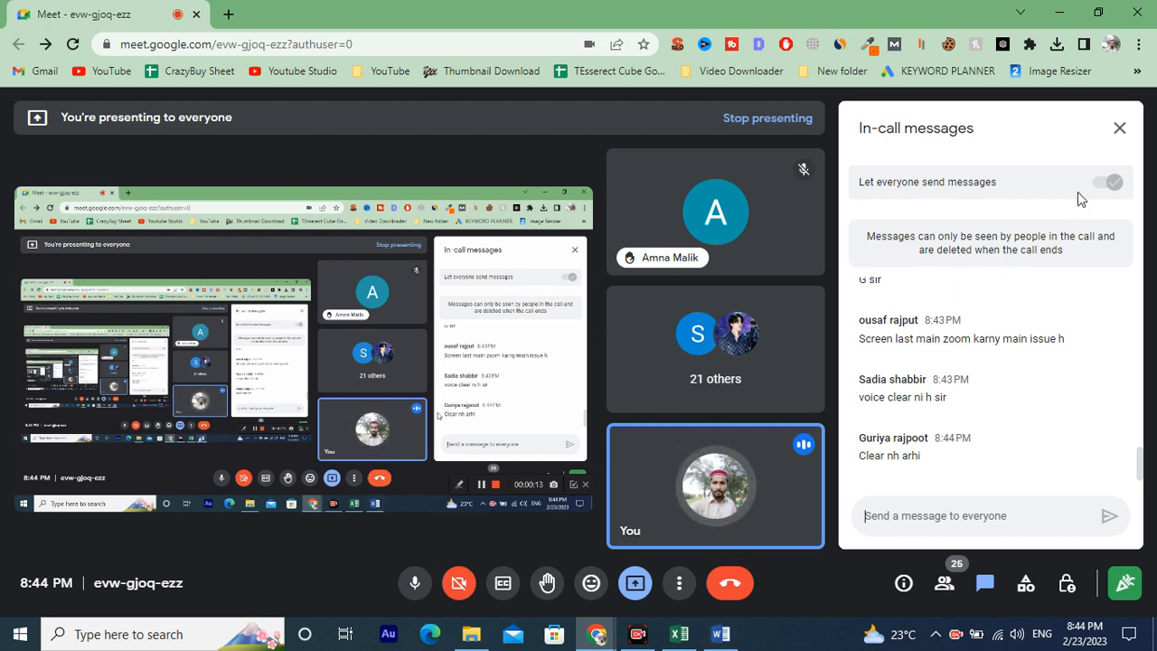
Admit the participant waiting to join the video call.
mouse_move(793, 526)
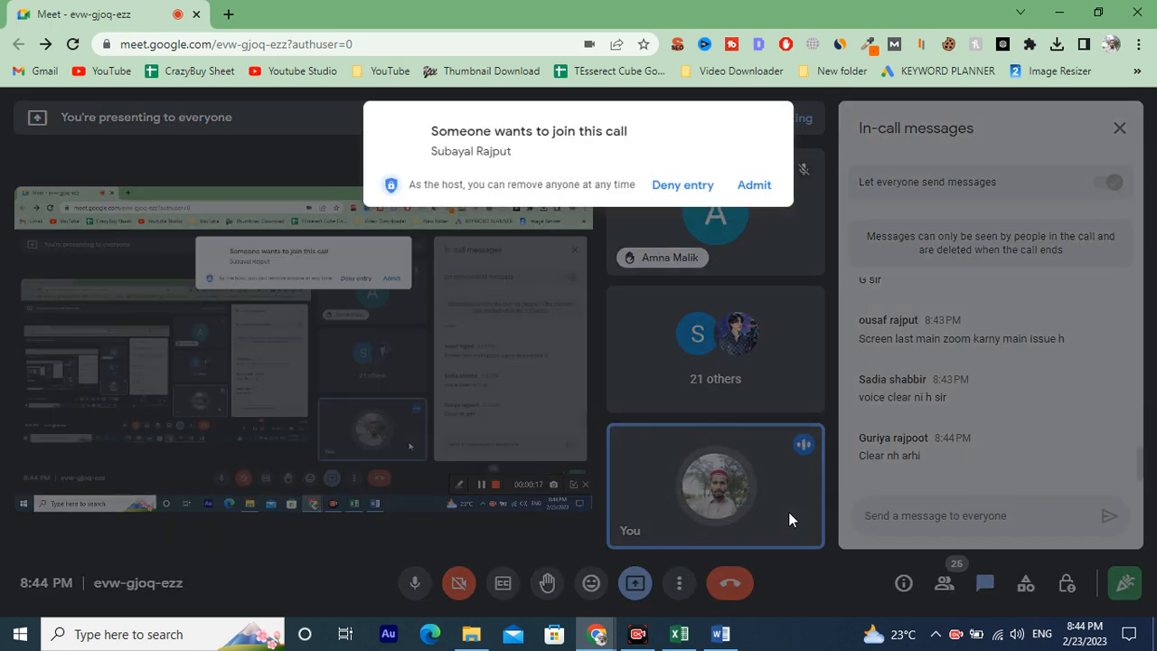
left_click(752, 185)
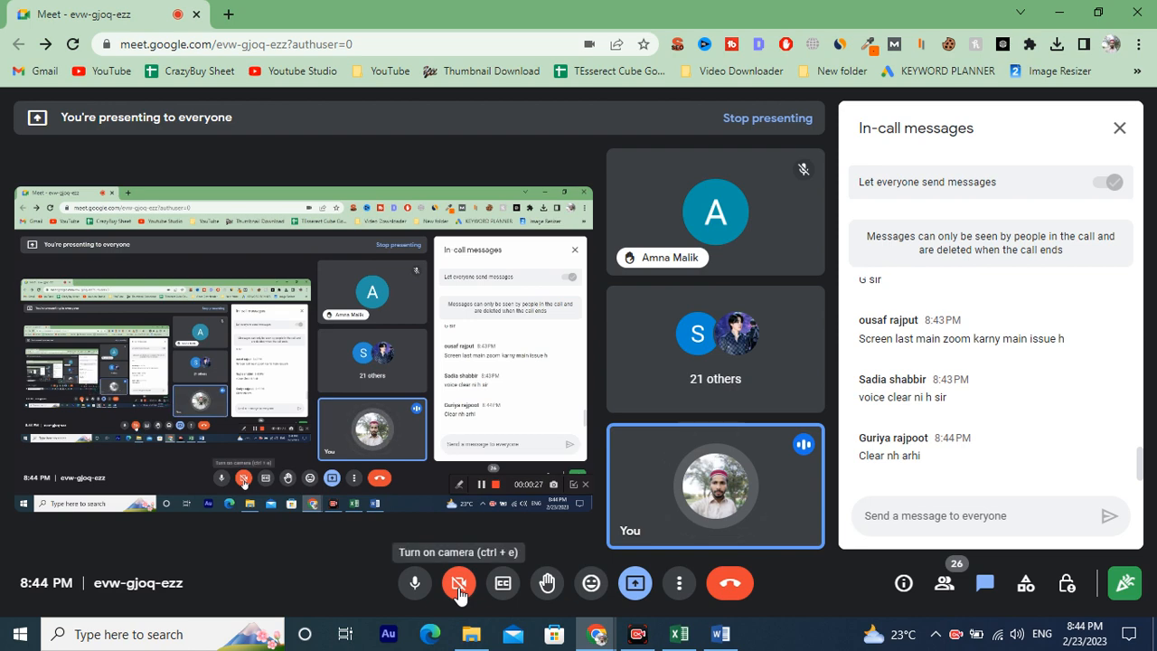
Switch to the SEO Sheet workbook in Excel and dismiss the presenting notification.
left_click(679, 633)
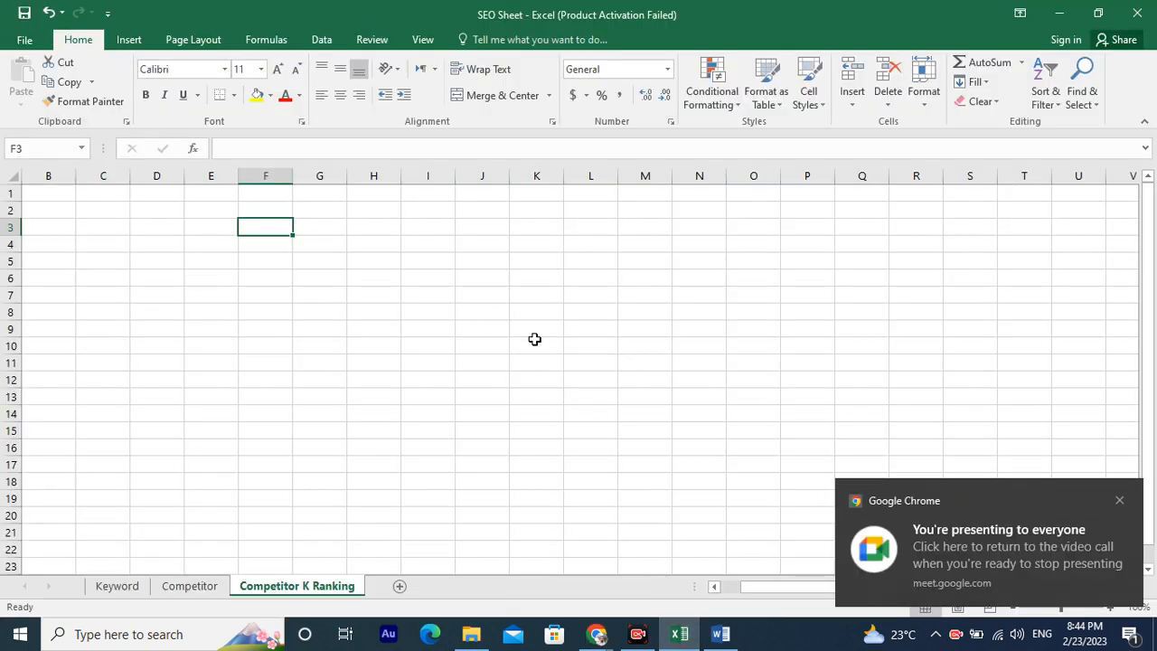
left_click(637, 633)
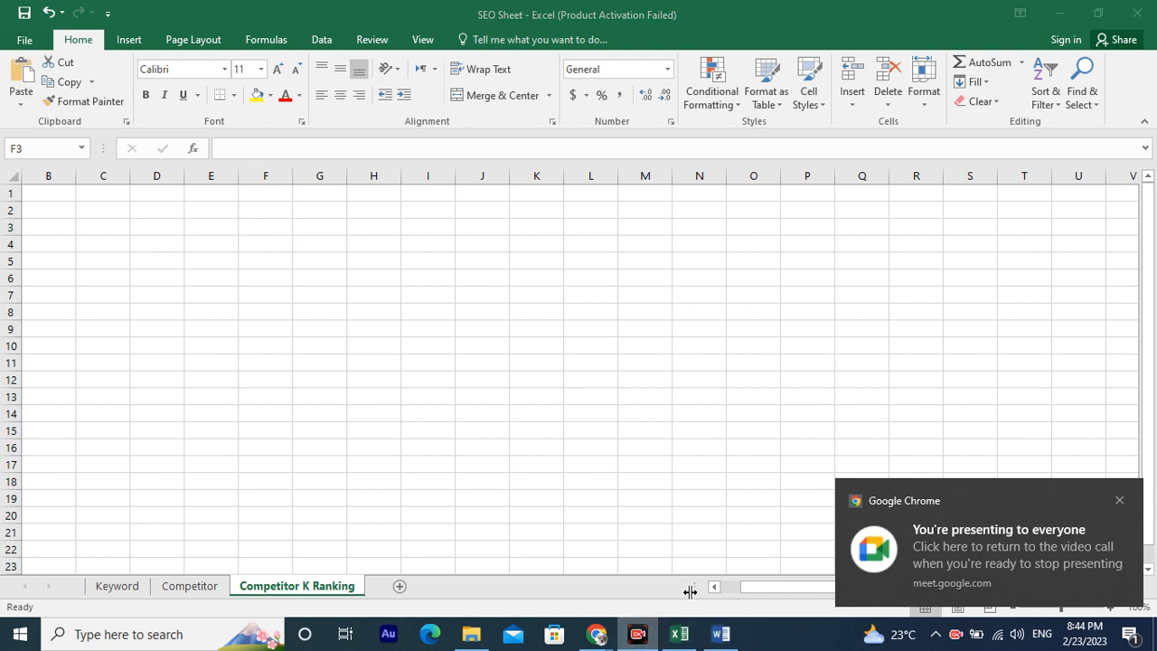
left_click(1118, 503)
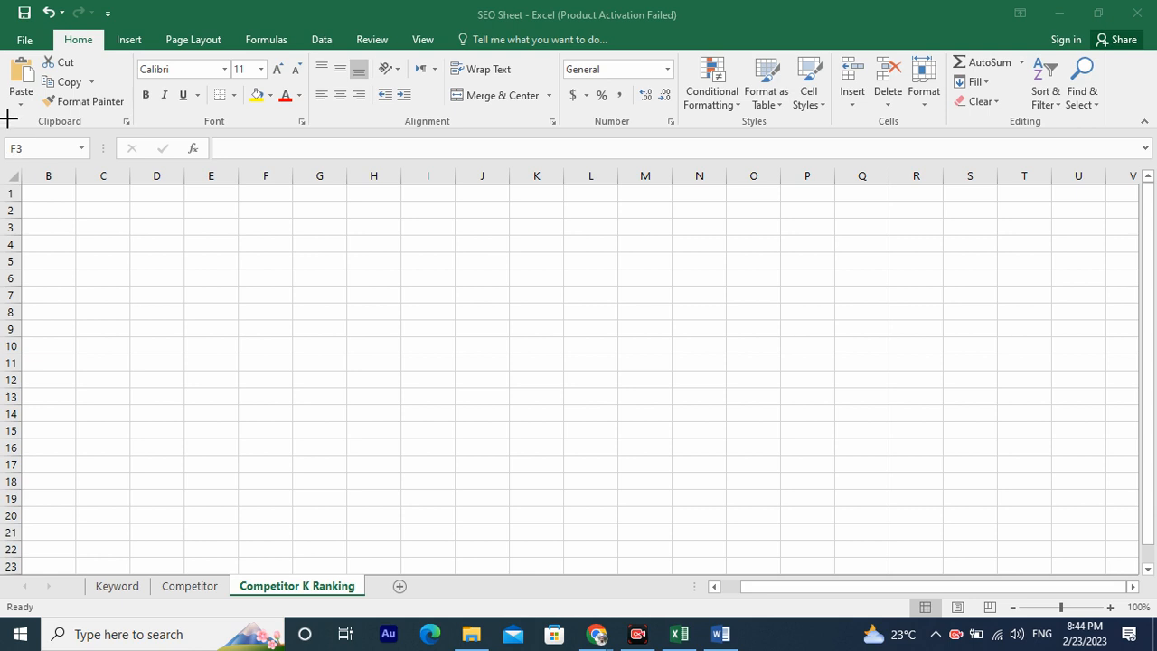
mouse_move(13, 132)
left_mouse_down()
mouse_move(117, 103)
mouse_move(1137, 54)
mouse_move(1137, 30)
left_mouse_up()
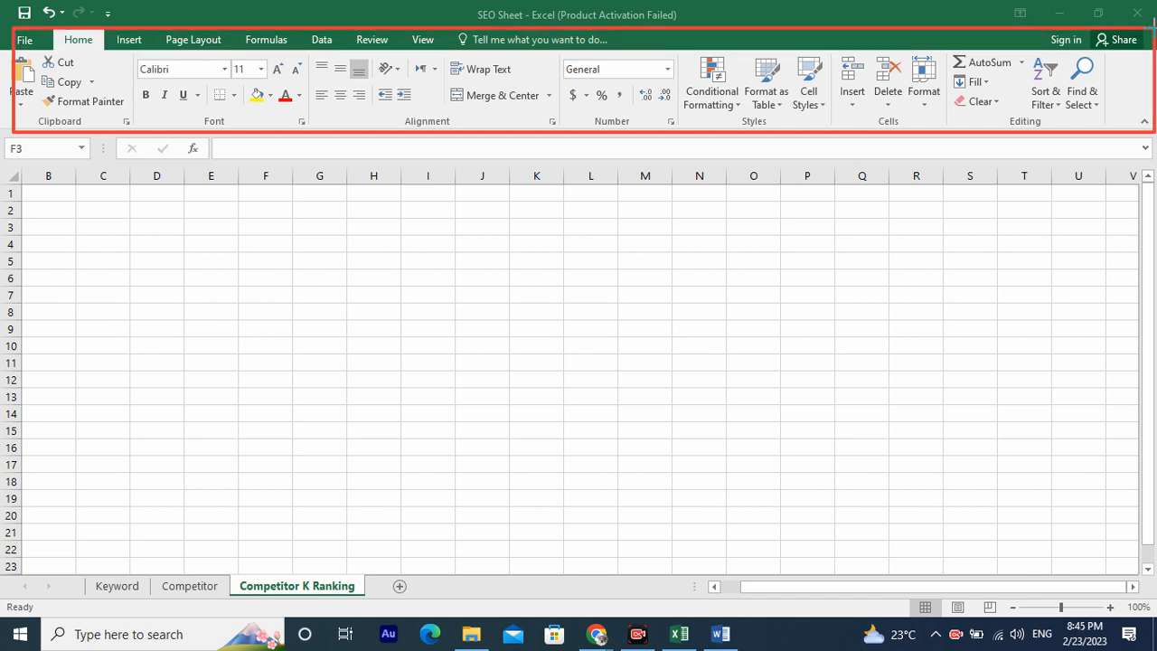
mouse_move(1153, 30)
left_mouse_down()
mouse_move(1079, 29)
mouse_move(1133, 38)
mouse_move(1140, 26)
left_mouse_up()
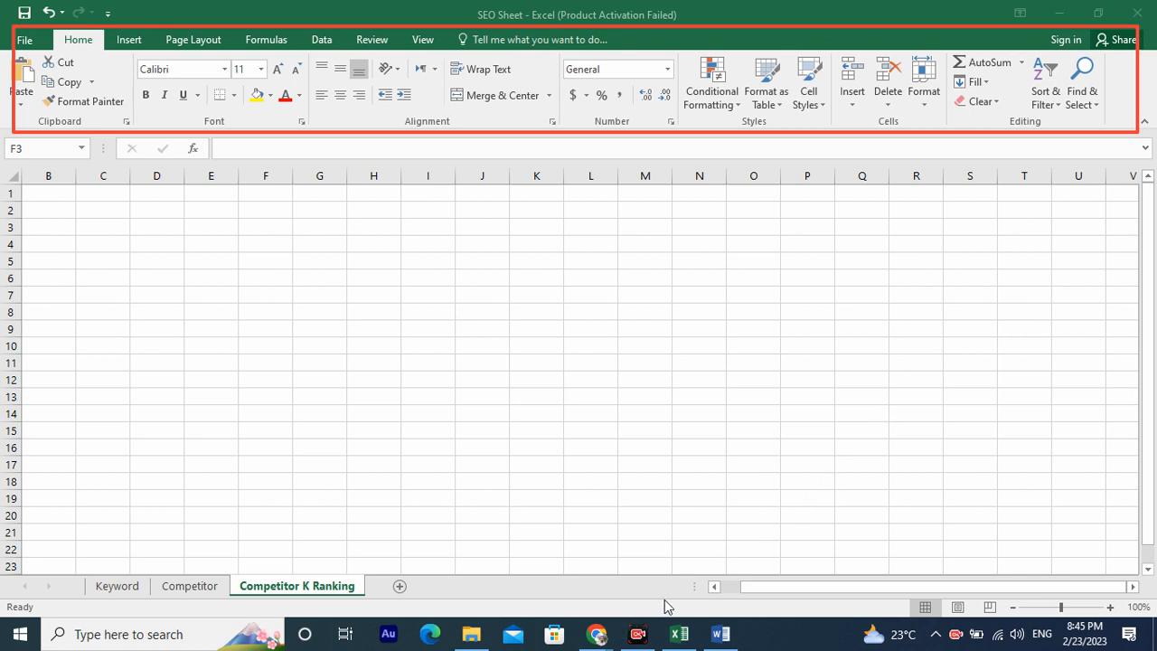
mouse_move(820, 445)
left_mouse_down()
mouse_move(702, 286)
mouse_move(650, 141)
mouse_move(635, 134)
mouse_move(630, 147)
left_mouse_up()
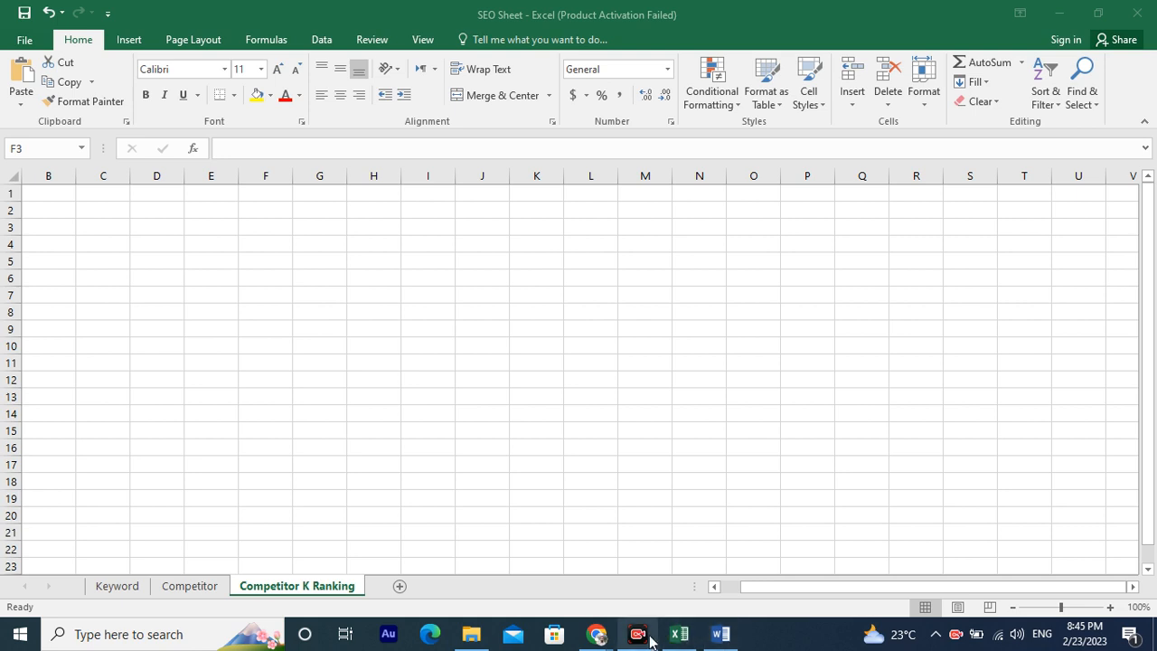
Switch to the Word document and browse its ribbon tabs from Insert through References, returning to Home.
mouse_move(647, 620)
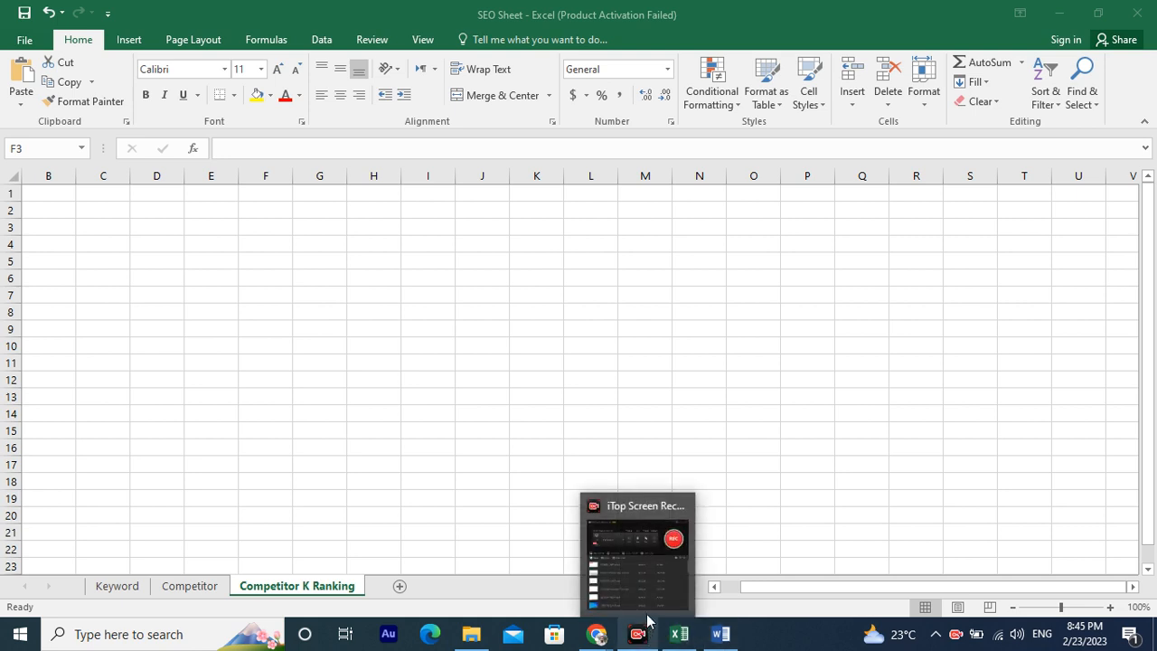
left_click(720, 633)
left_click(128, 39)
left_click(79, 39)
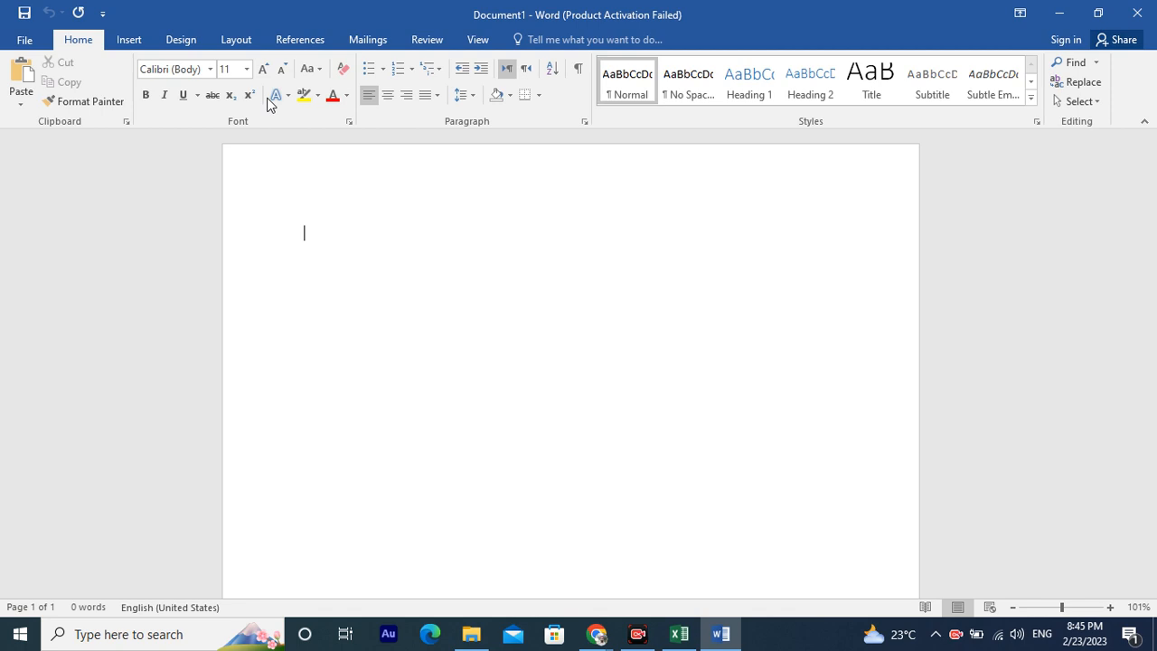
left_click(129, 40)
left_click(190, 39)
left_click(229, 38)
left_click(298, 41)
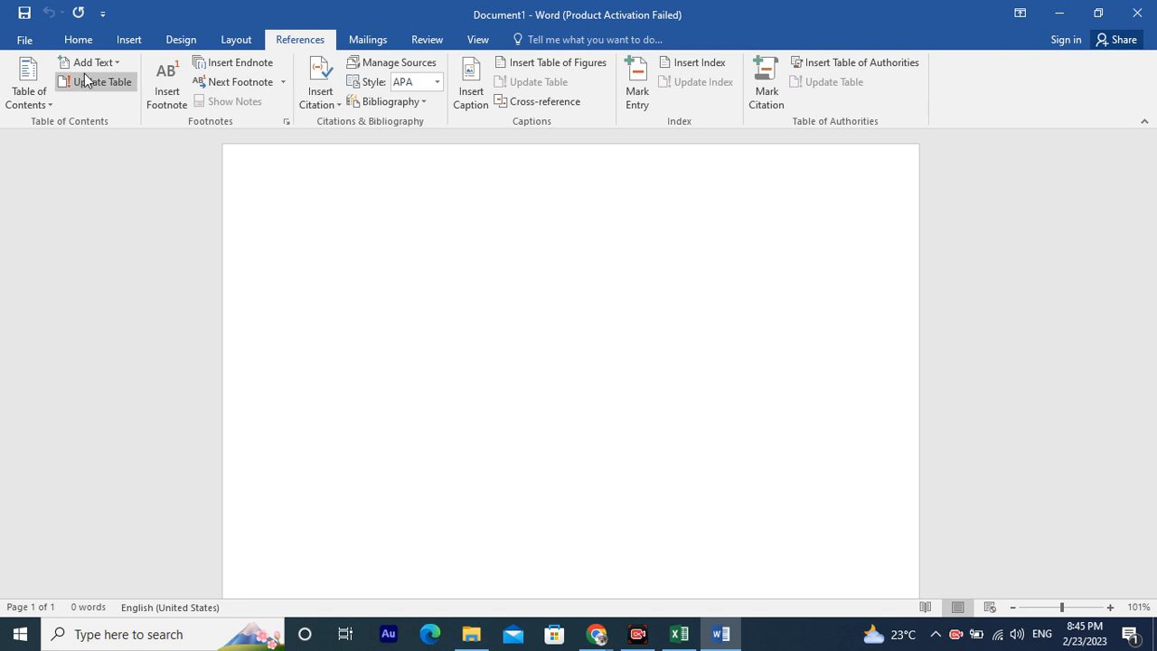
left_click(90, 39)
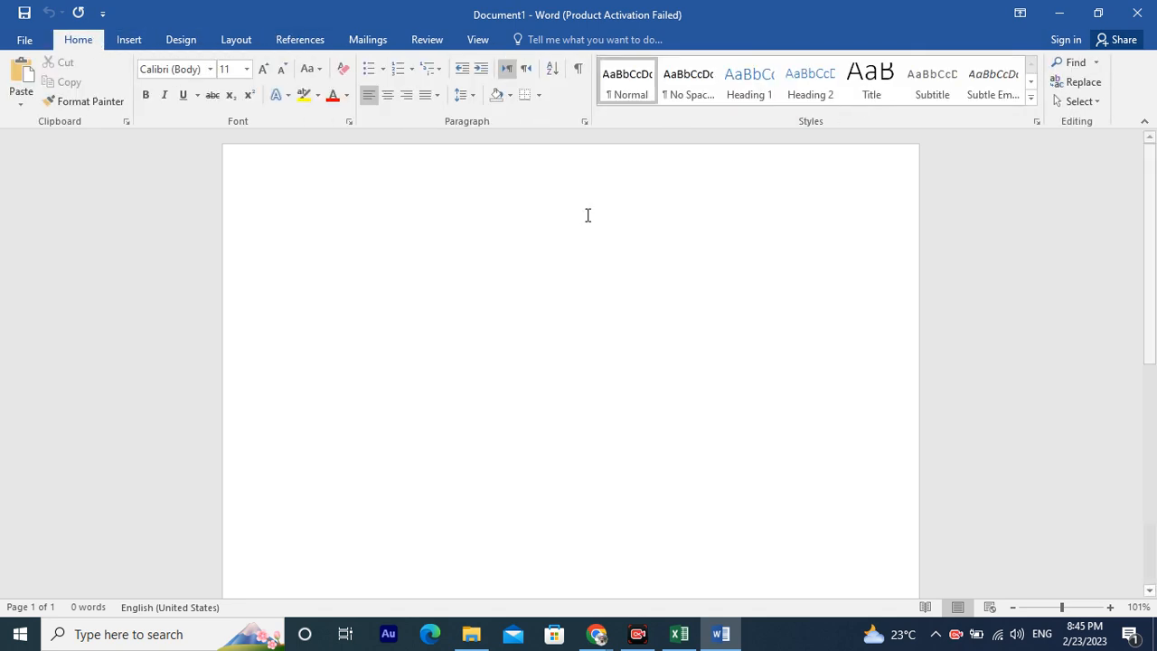
Switch back to Excel and browse the ribbon tabs from Insert through View, returning to Home.
left_click(683, 631)
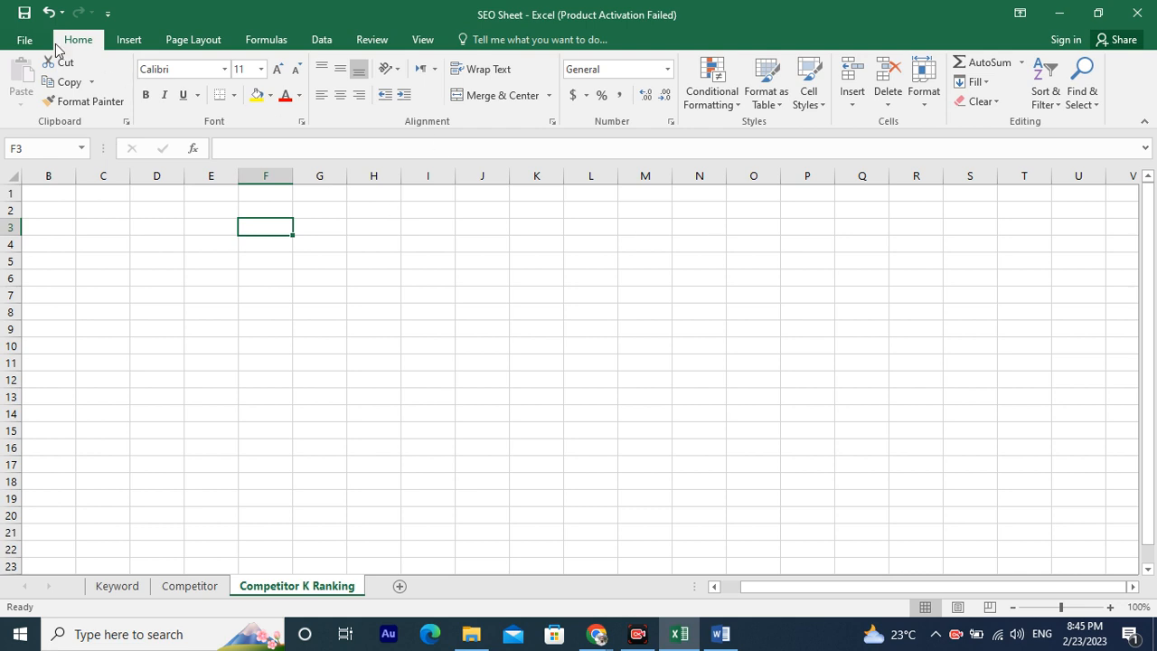
left_click(127, 40)
left_click(168, 43)
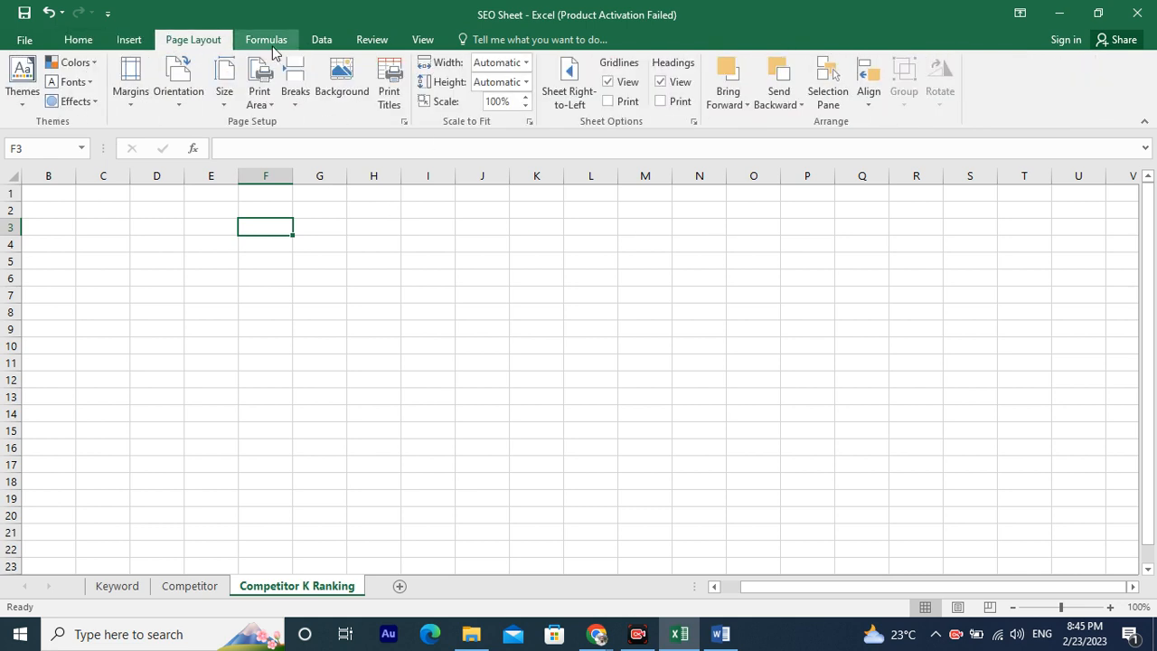
left_click(280, 52)
left_click(323, 43)
left_click(381, 46)
left_click(420, 45)
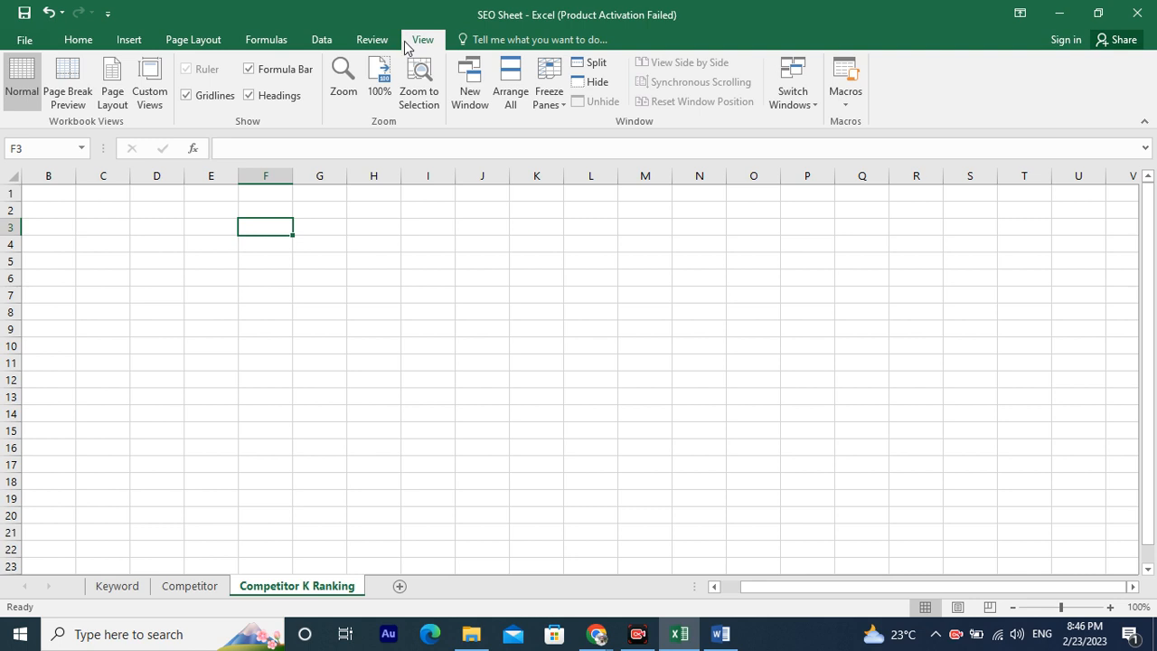
left_click(81, 41)
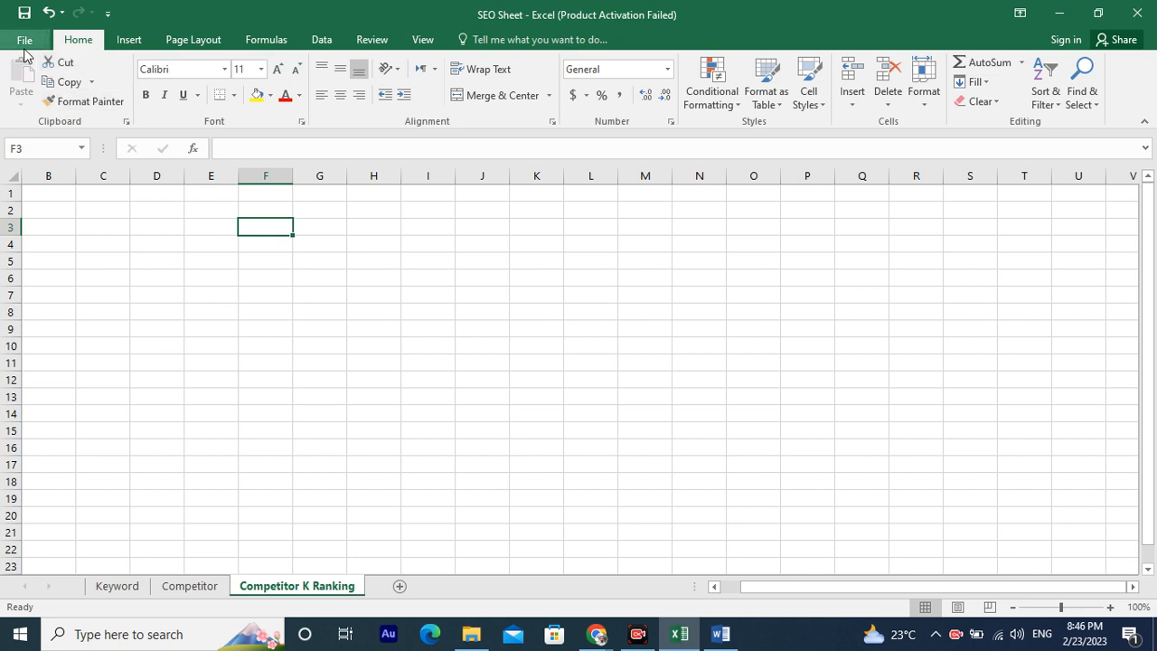
Launch Excel 2016 from the Windows search to open a new blank workbook.
left_click(20, 633)
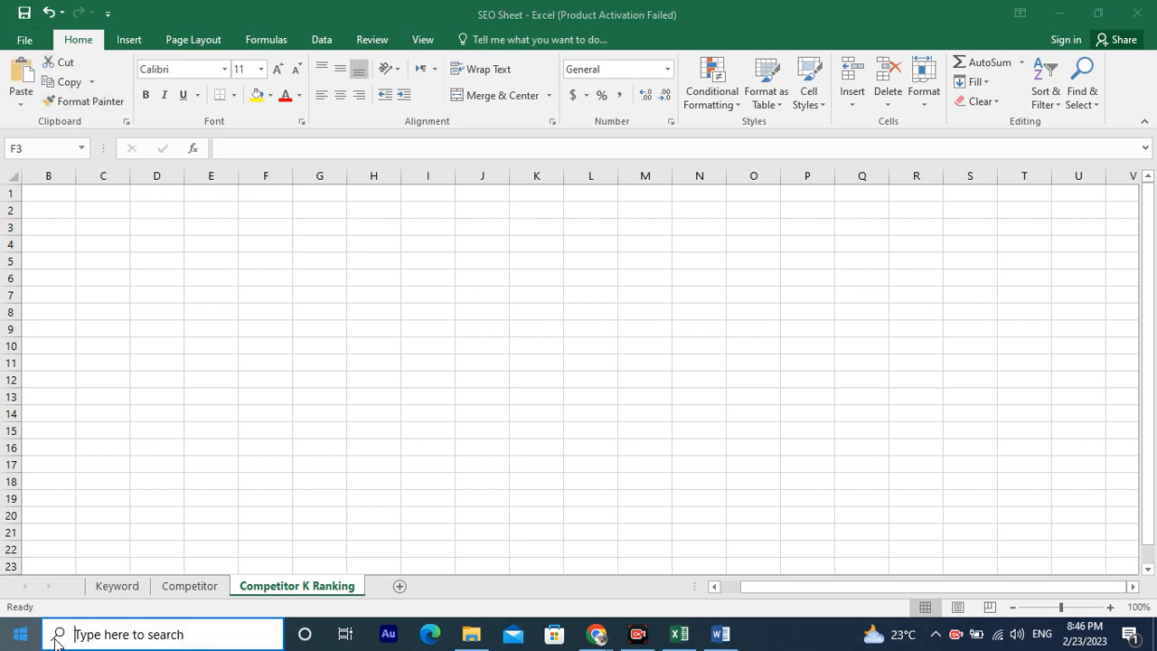
type("n")
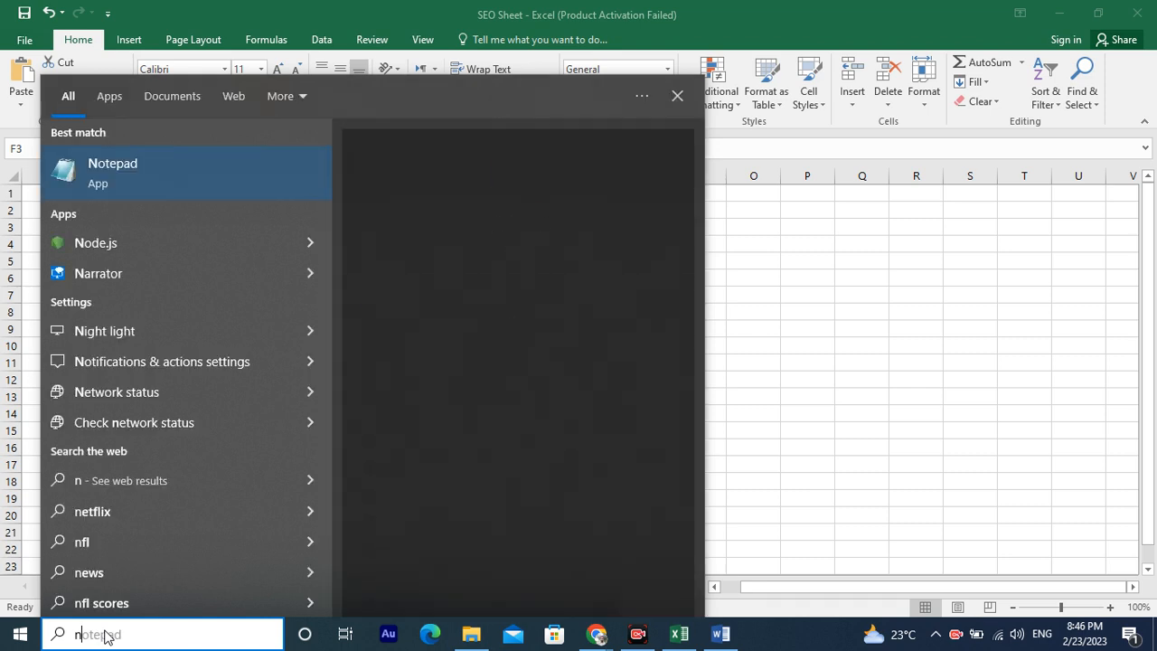
key("BackSpace")
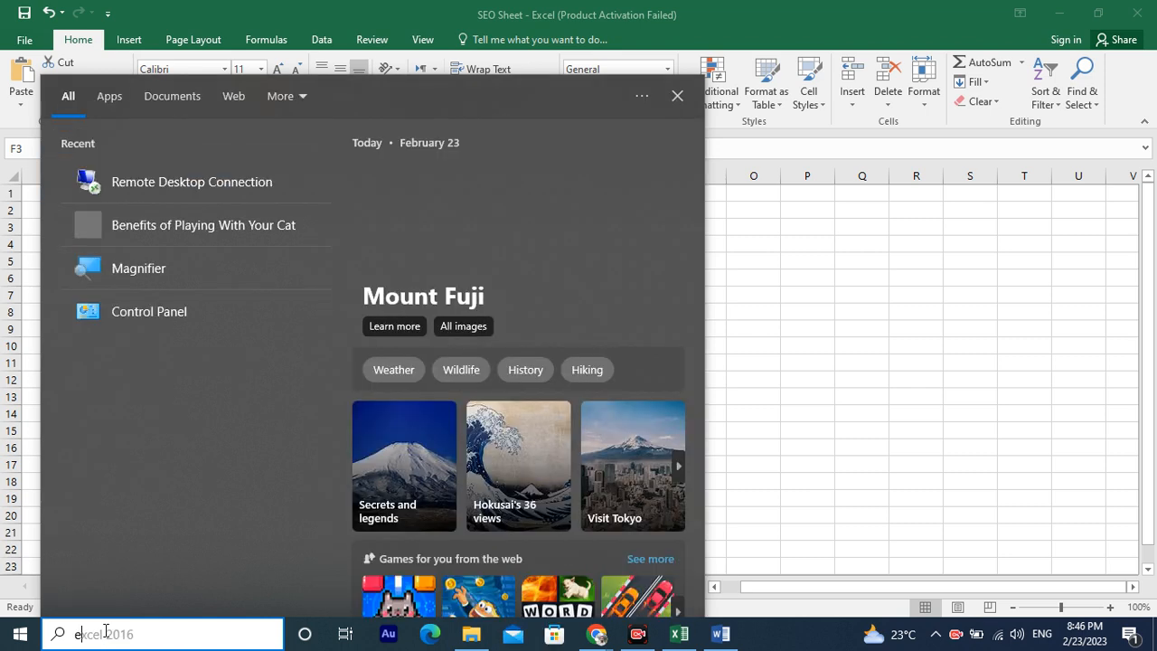
type("e")
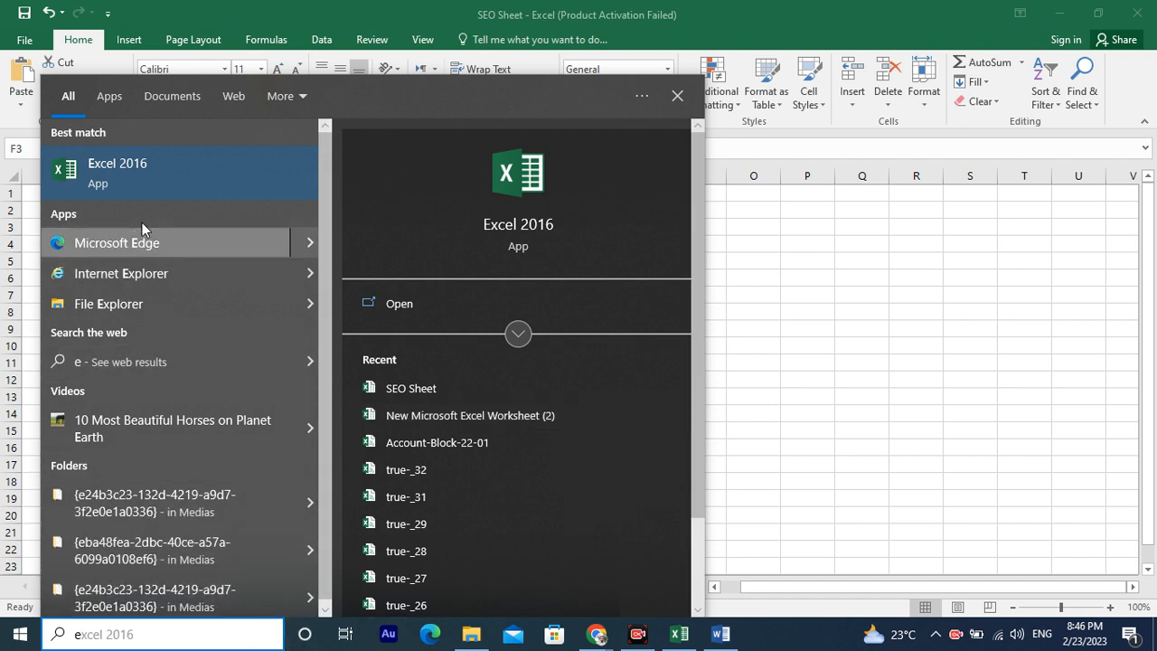
left_click(143, 170)
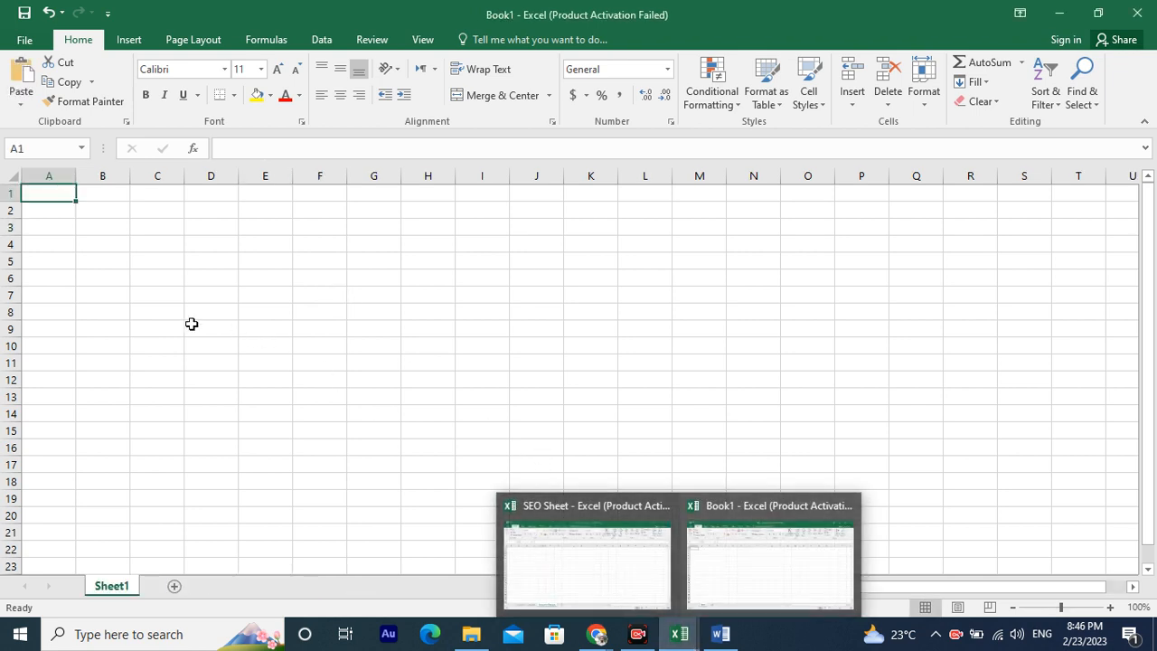
Open the File backstage and look through its Open, New and Info pages, ending on New.
left_click(22, 39)
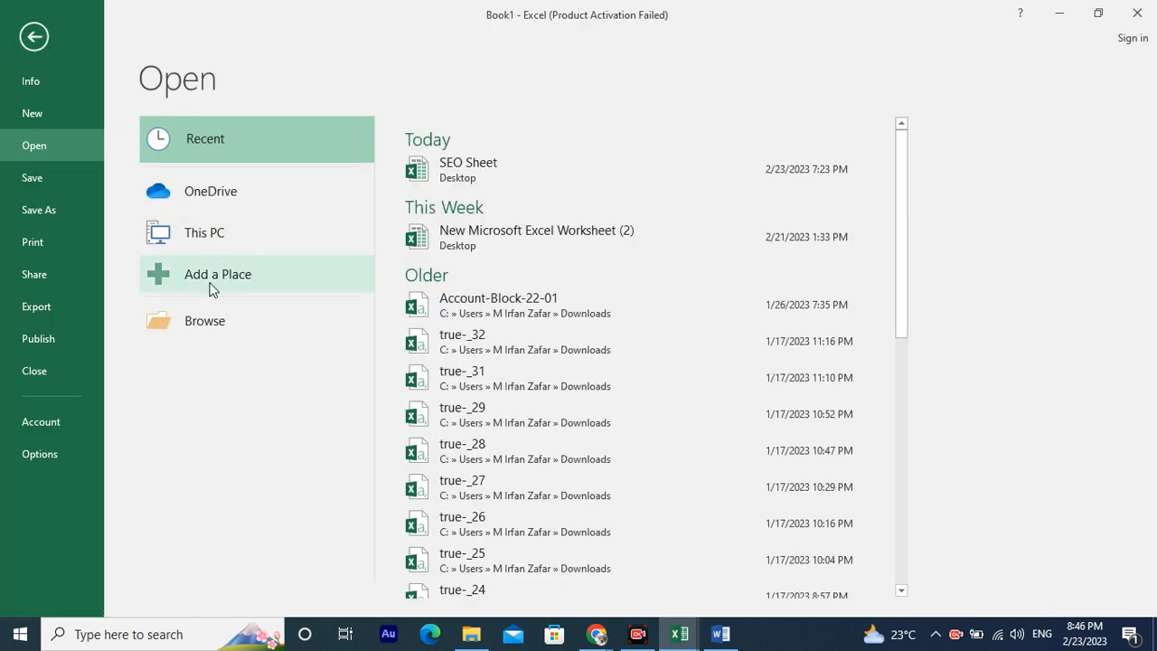
left_click(46, 113)
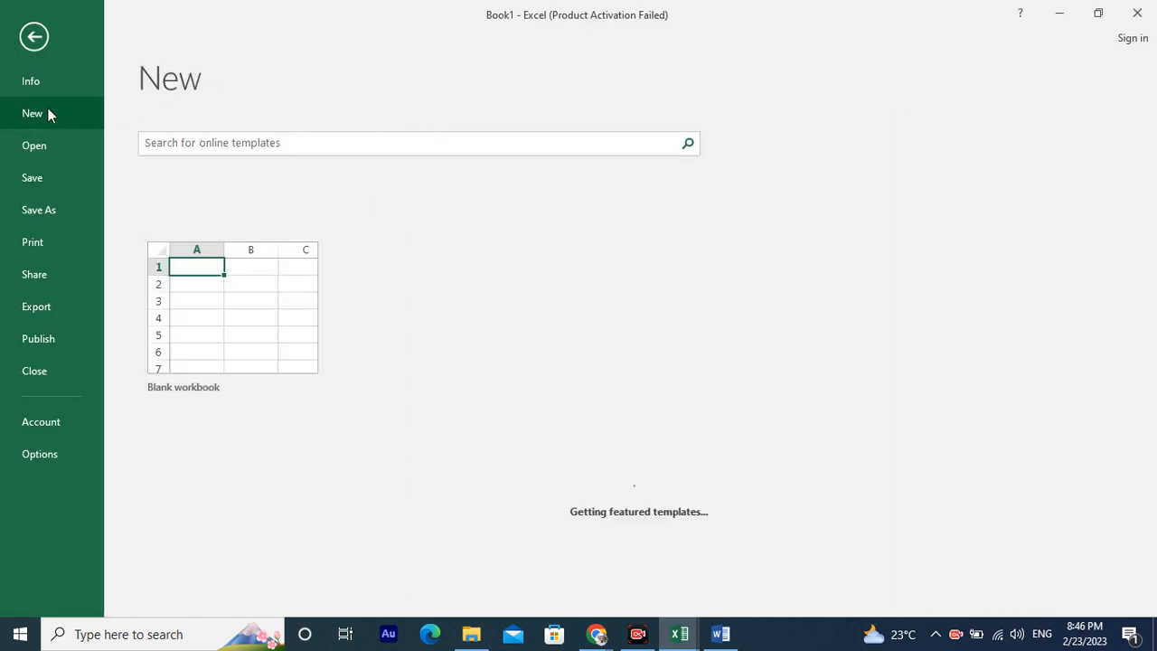
left_click(53, 85)
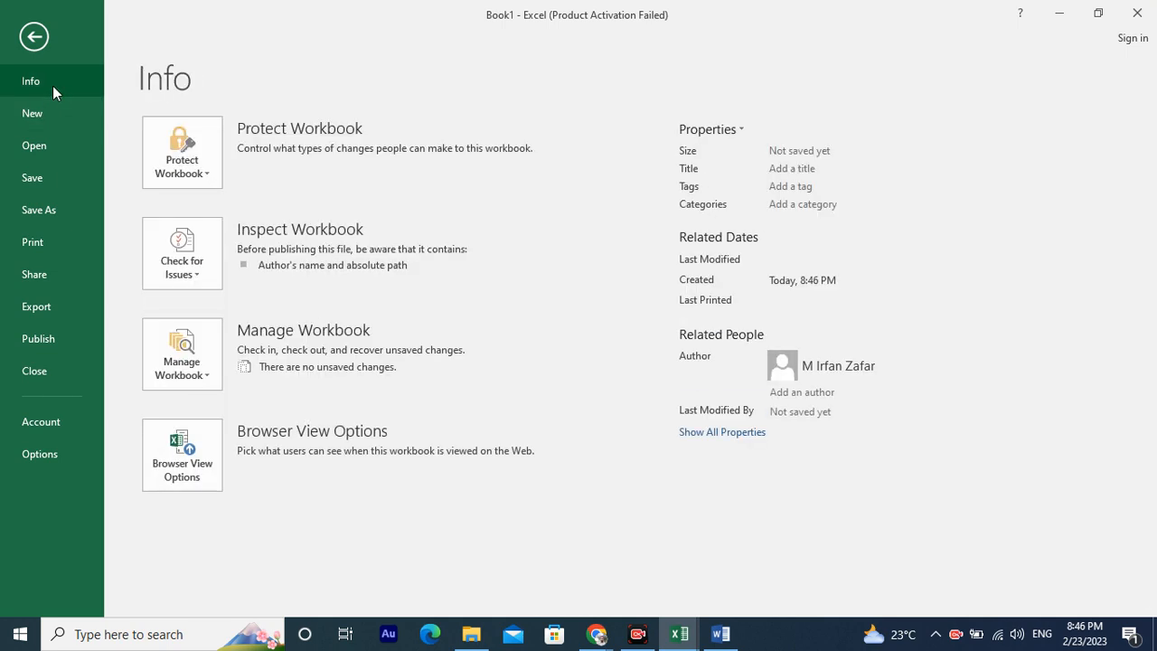
left_click(54, 106)
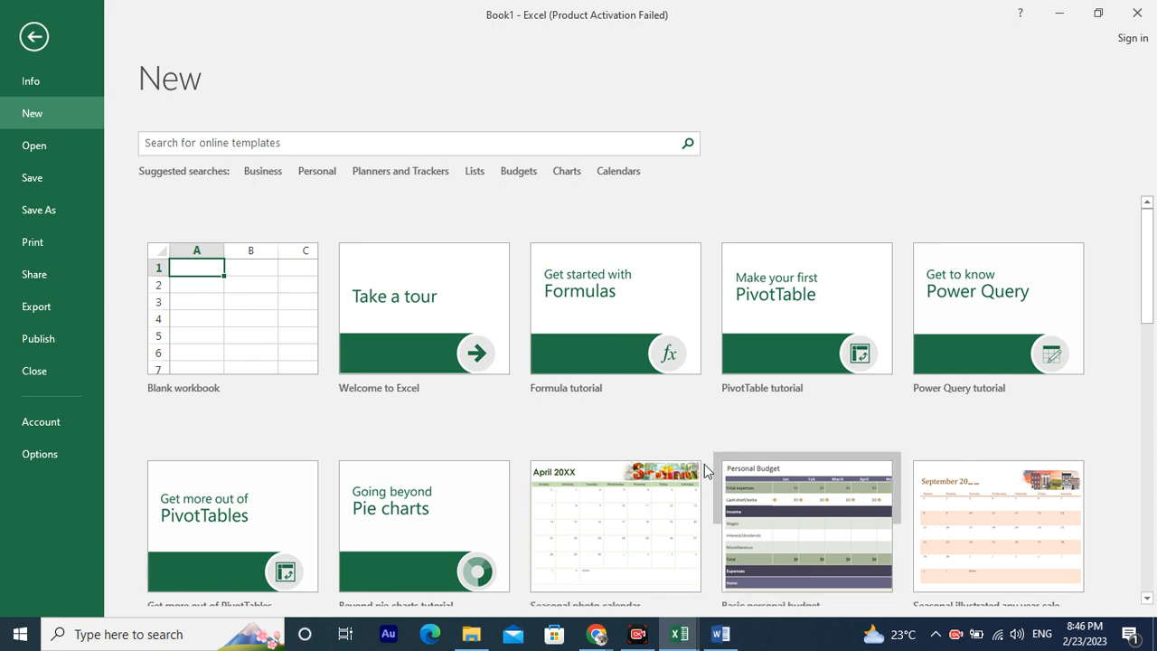
Capture a screen snip of the New page's template gallery.
scroll(687, 475, "down", 1)
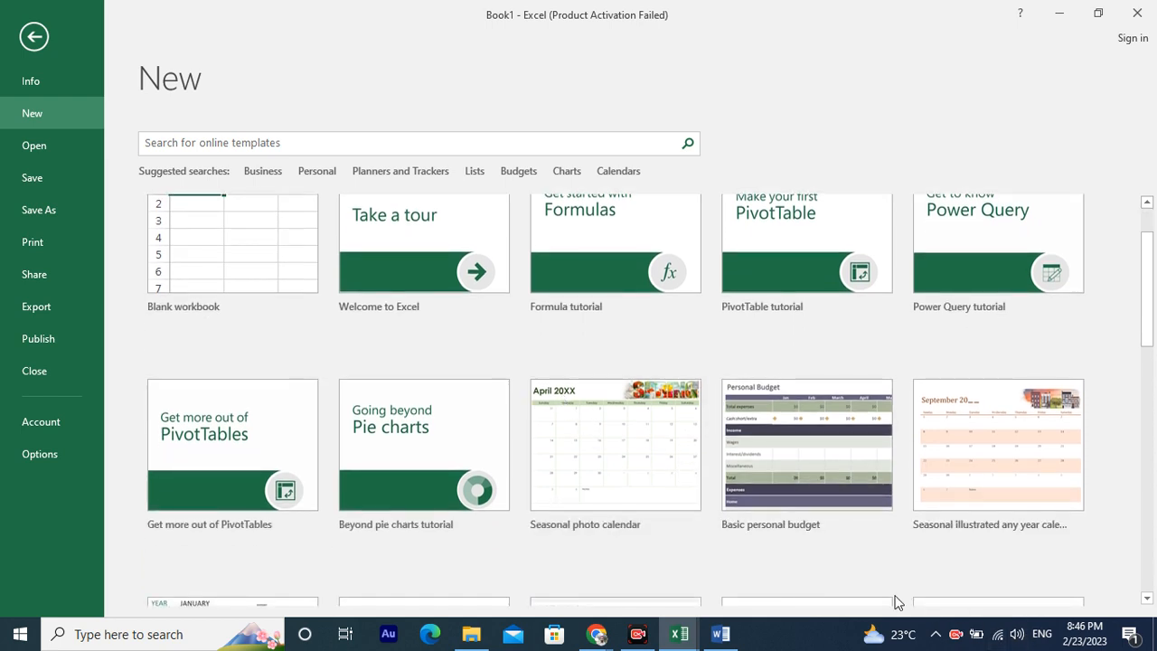
key("super+shift+s")
left_click_drag(131, 85, 1138, 599)
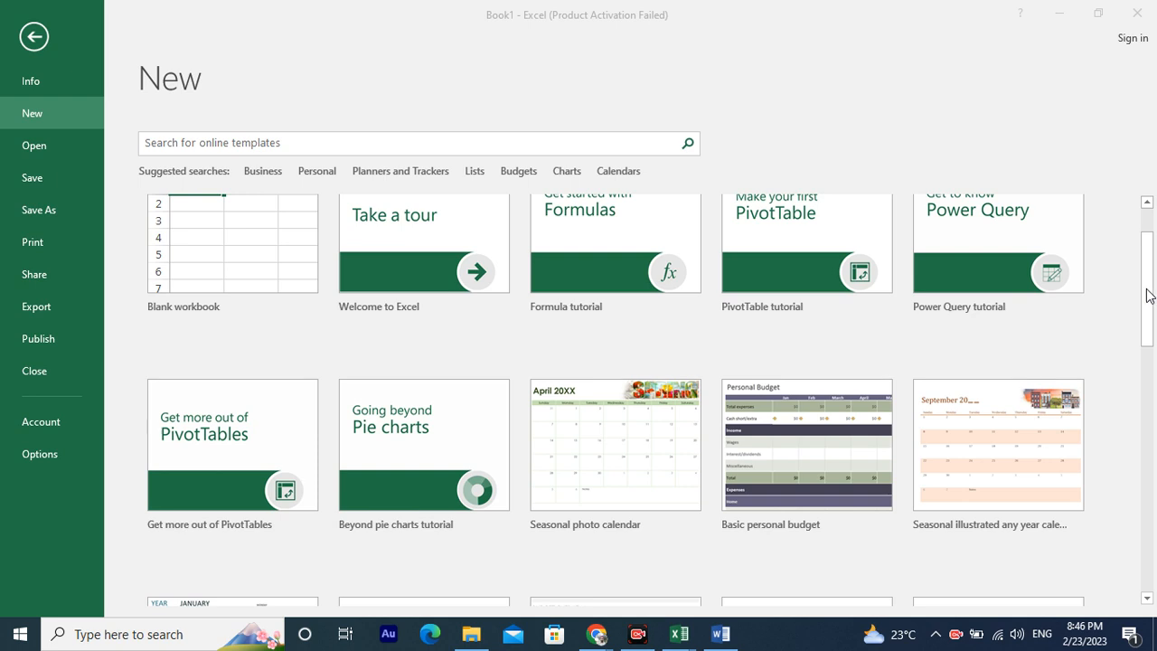
Preview the Household monthly budget template and step through the next template previews before closing the preview.
scroll(878, 390, "down", 5)
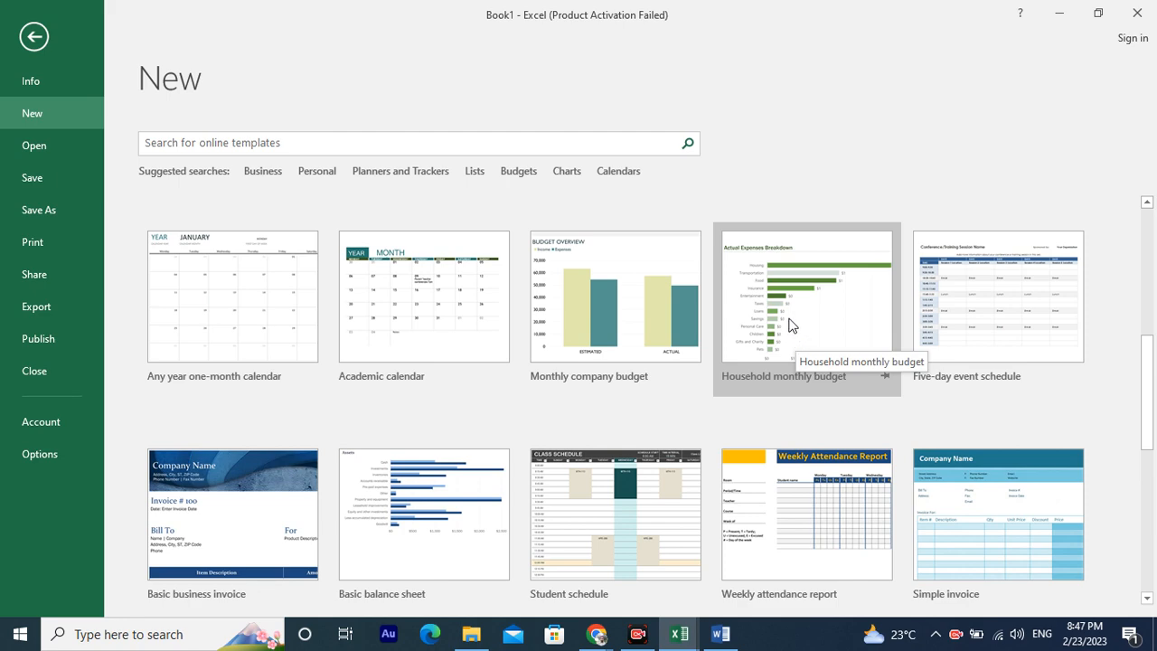
left_click(789, 323)
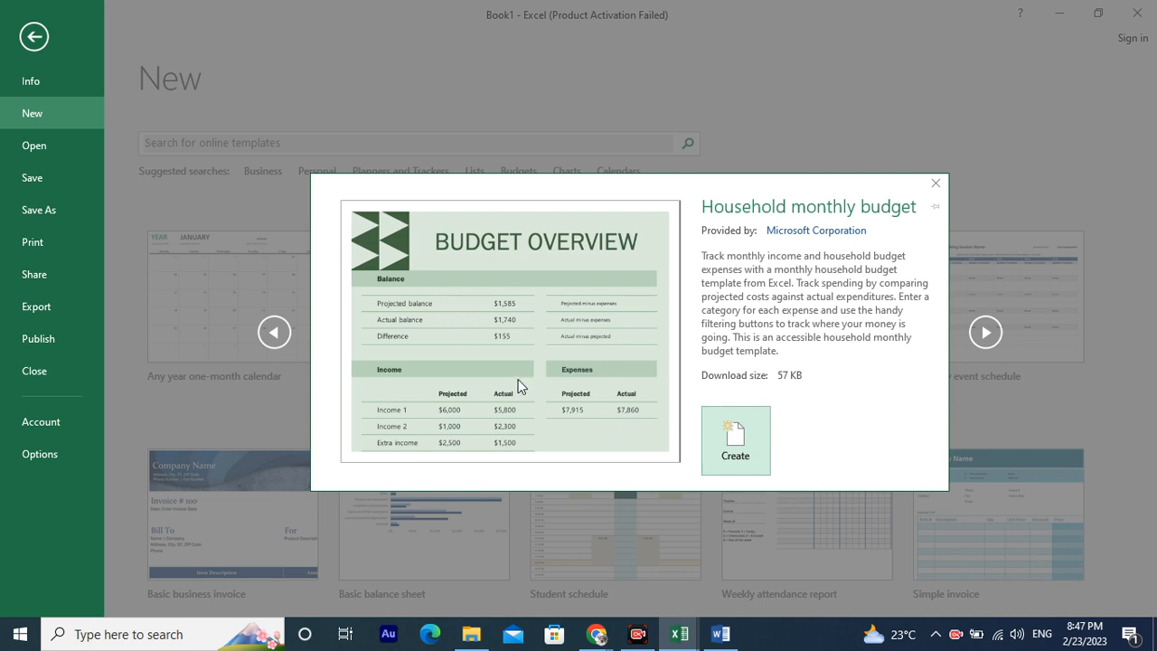
left_click(986, 340)
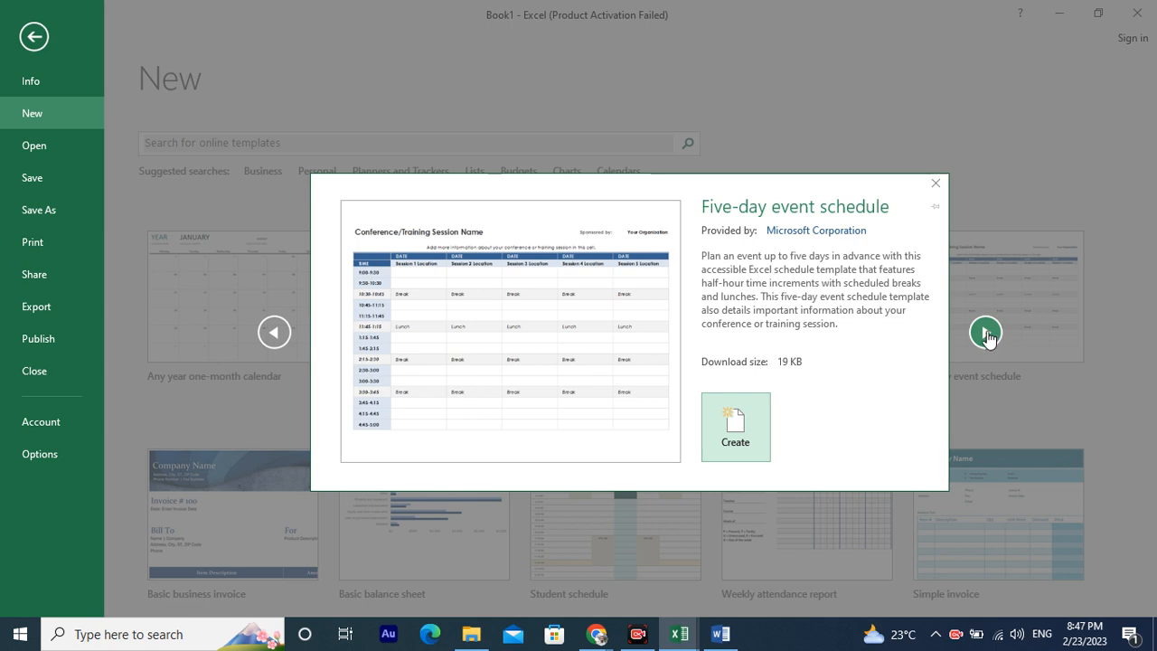
left_click(987, 334)
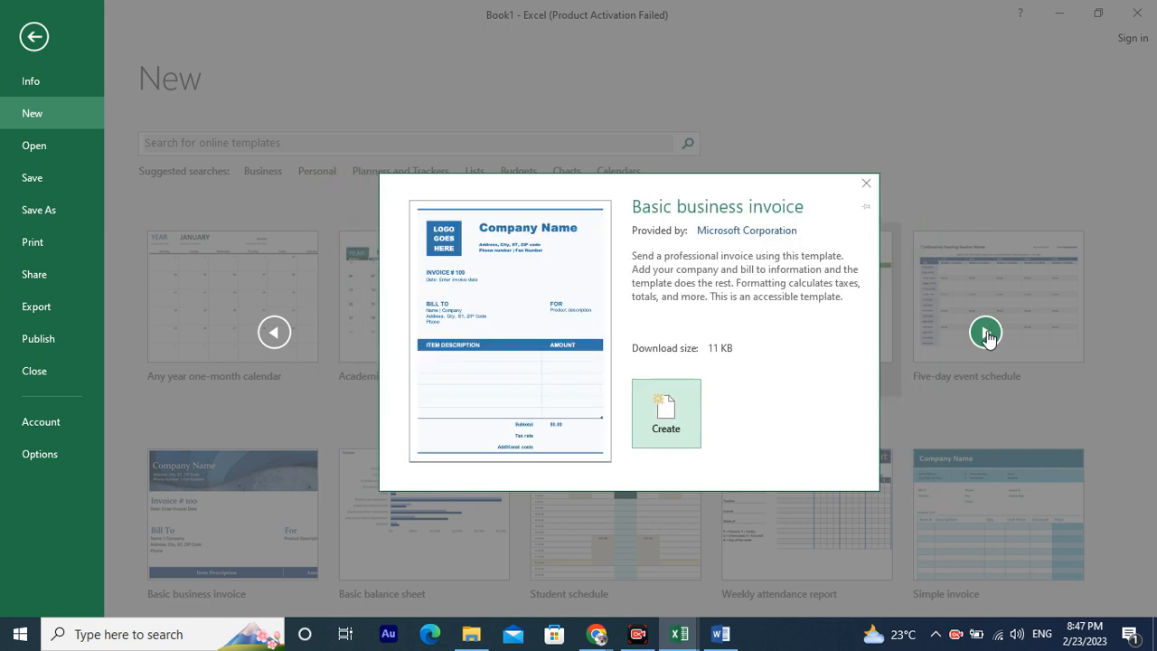
left_click(987, 335)
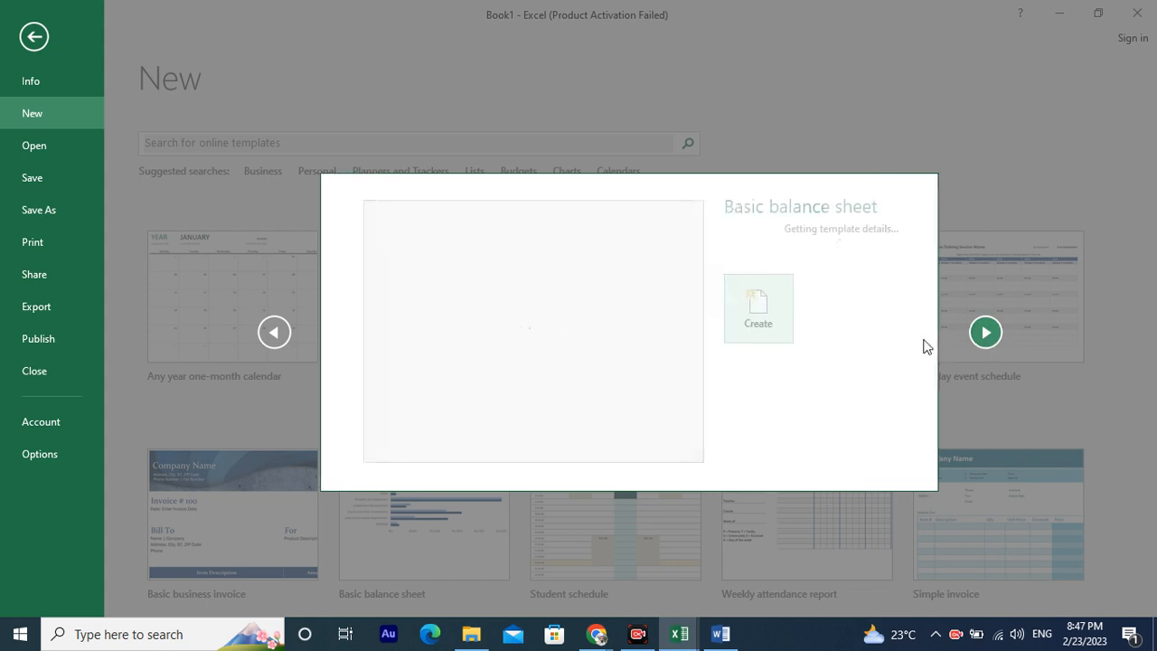
left_click(985, 229)
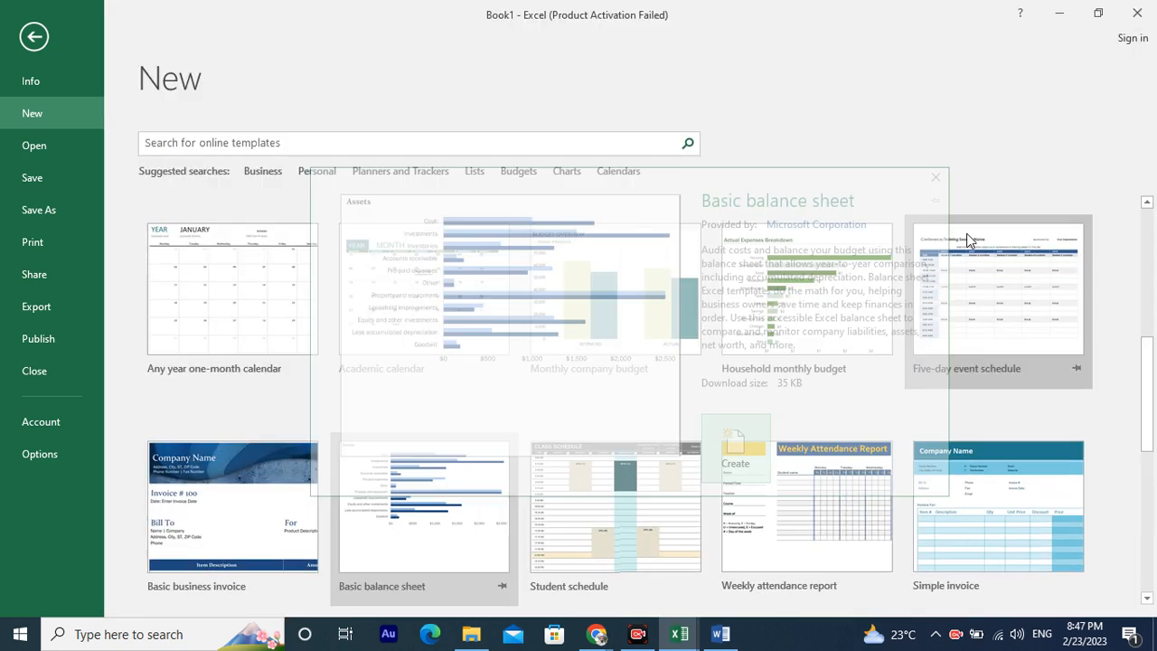
Scroll through the rest of the template gallery and back up.
scroll(725, 404, "down", 4)
scroll(724, 403, "down", 2)
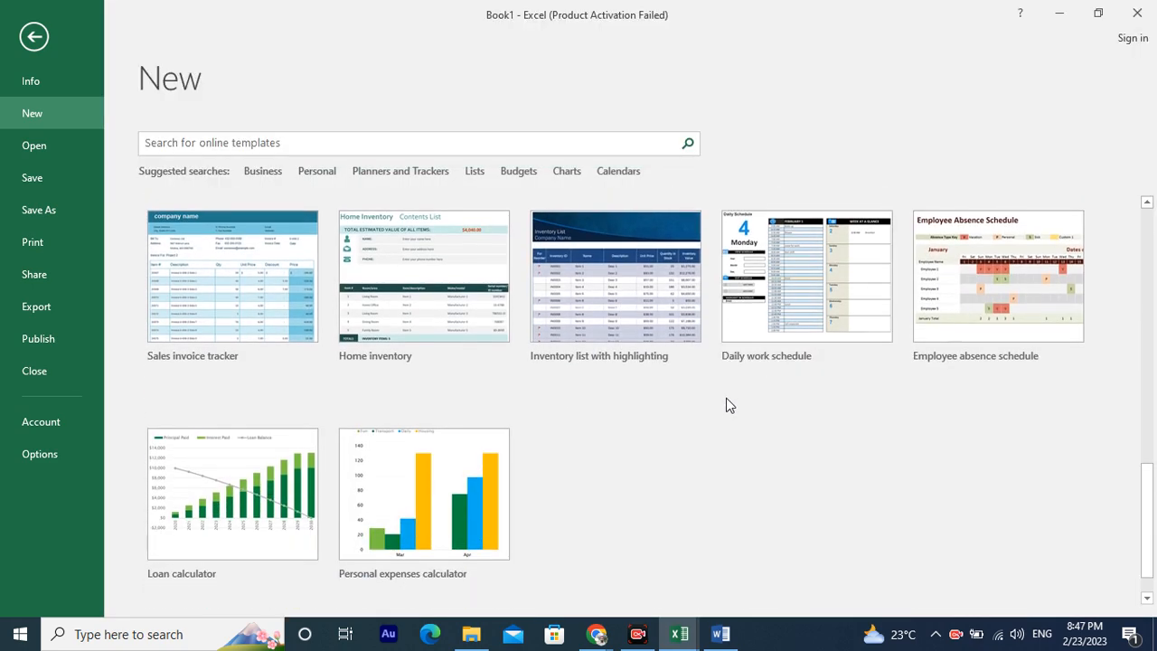
scroll(722, 404, "up", 4)
scroll(608, 342, "up", 5)
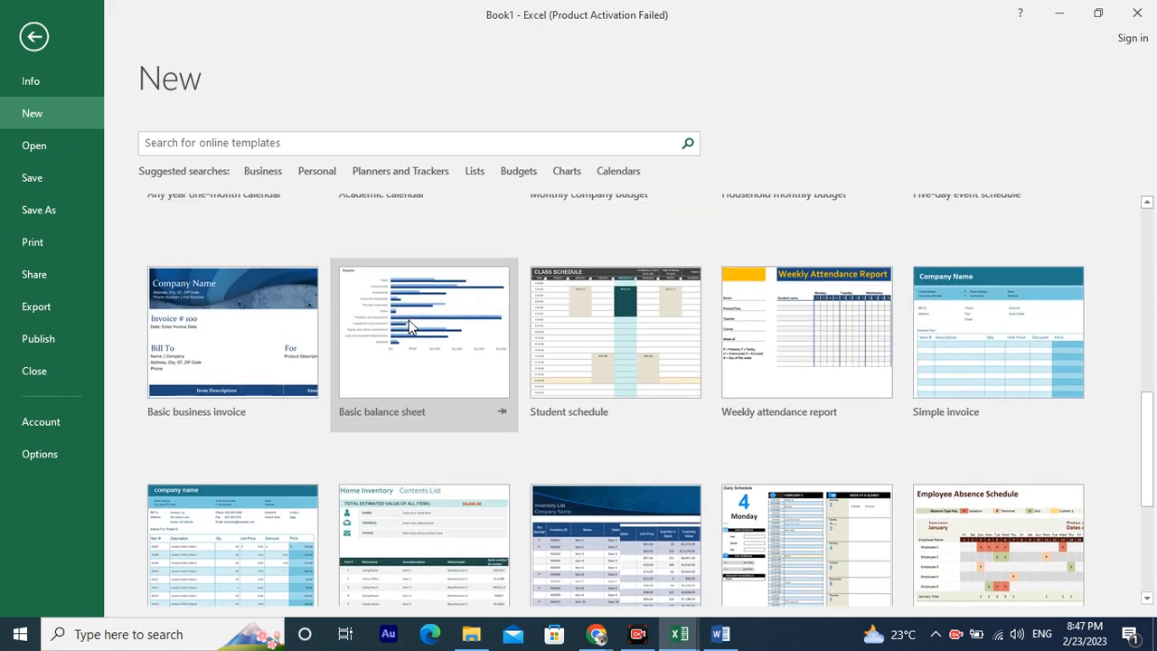
Create a new blank workbook from the New page.
scroll(578, 335, "up", 3)
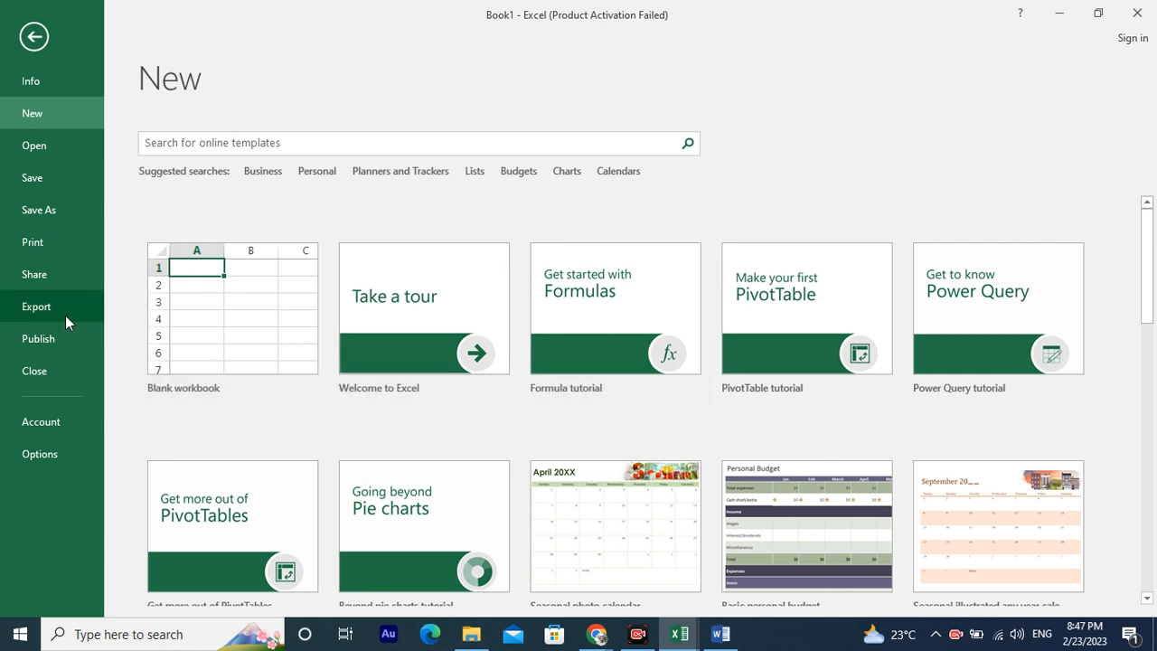
left_click(214, 340)
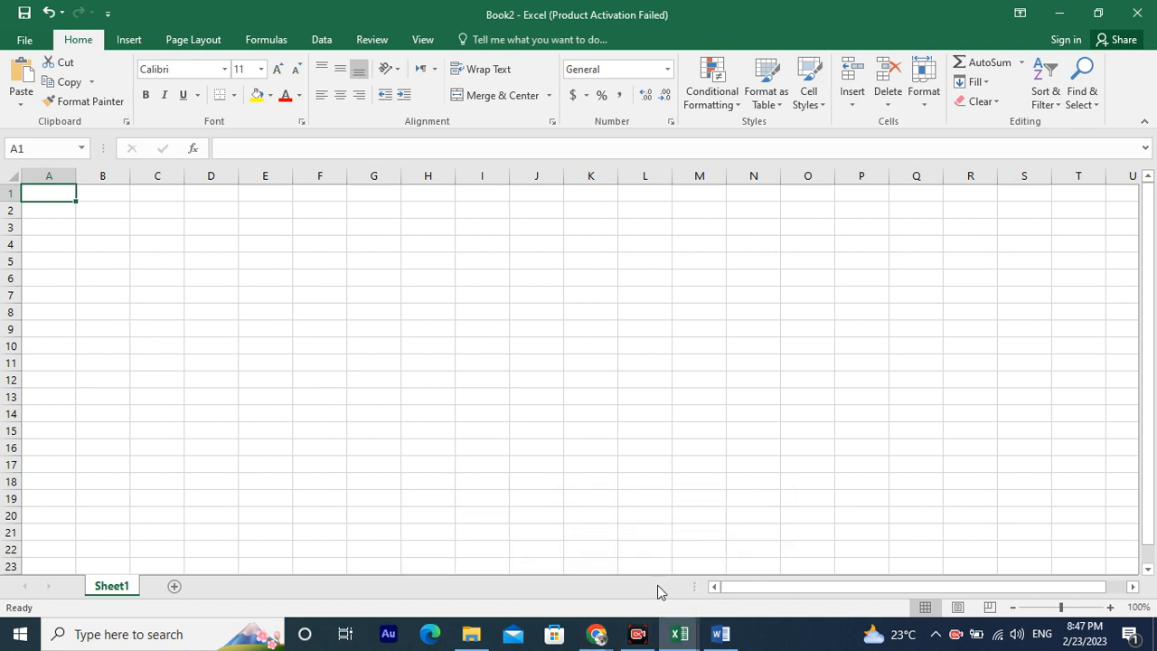
Switch to the Google Meet call and admit both people waiting to join.
left_click(596, 634)
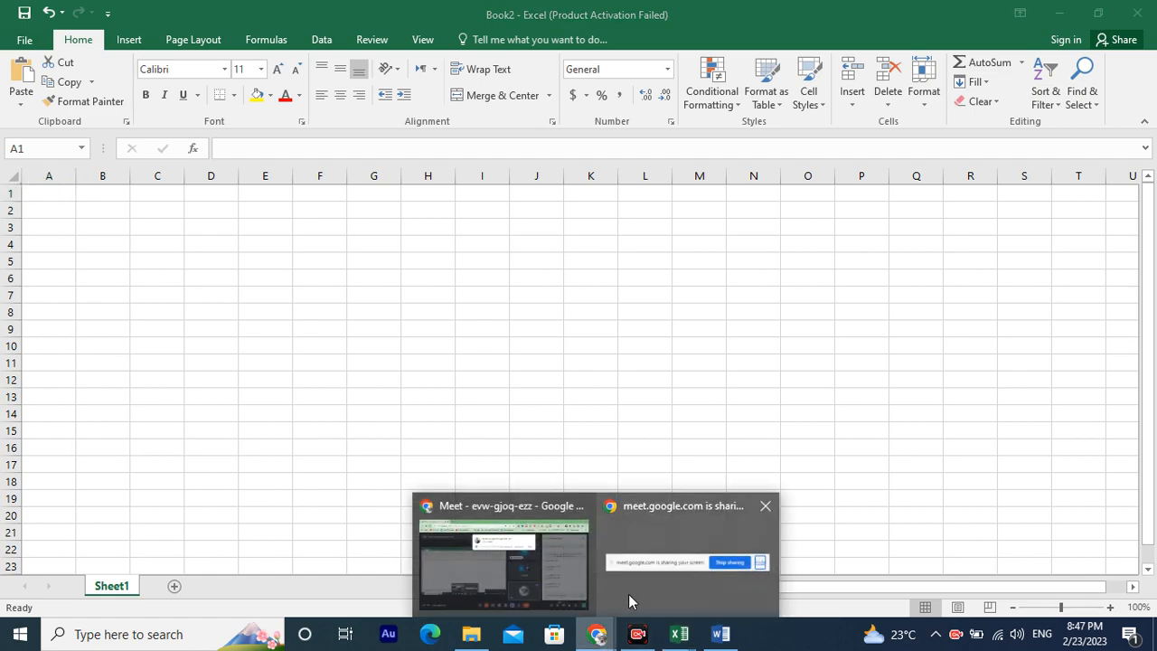
left_click(636, 564)
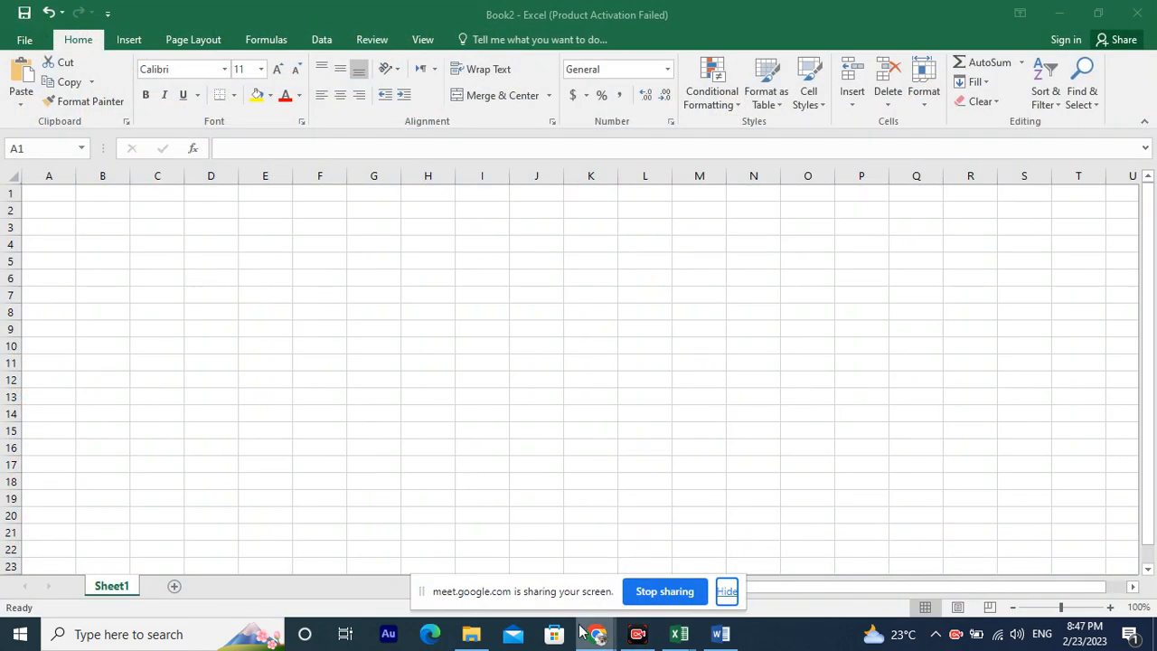
mouse_move(597, 634)
left_click(533, 558)
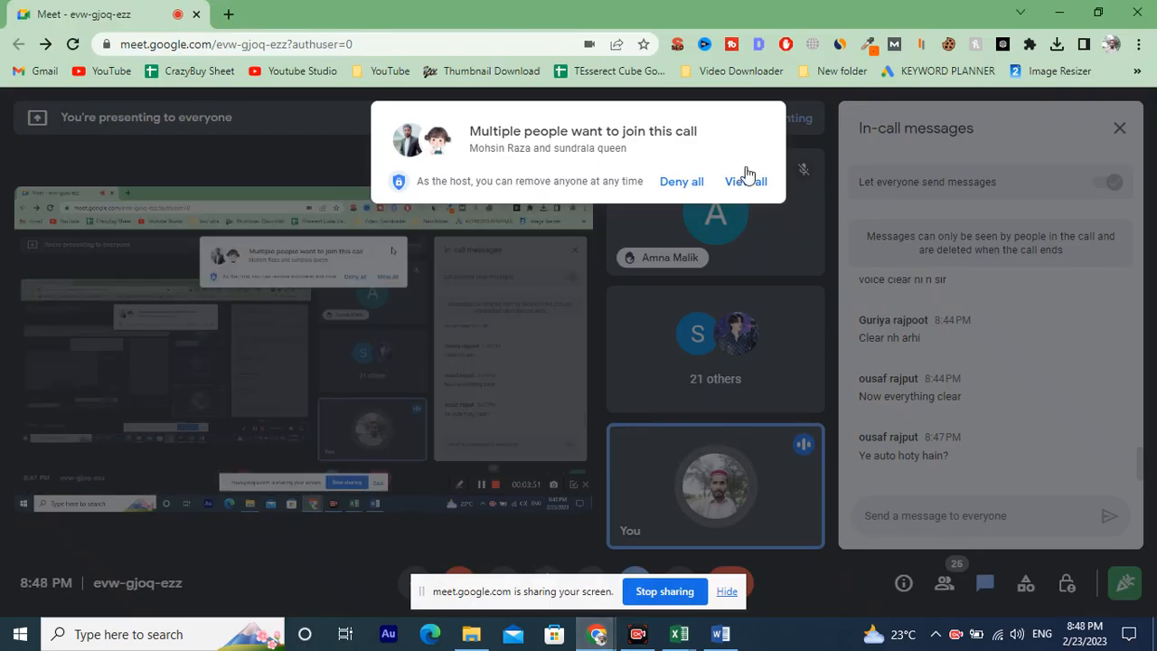
left_click(739, 186)
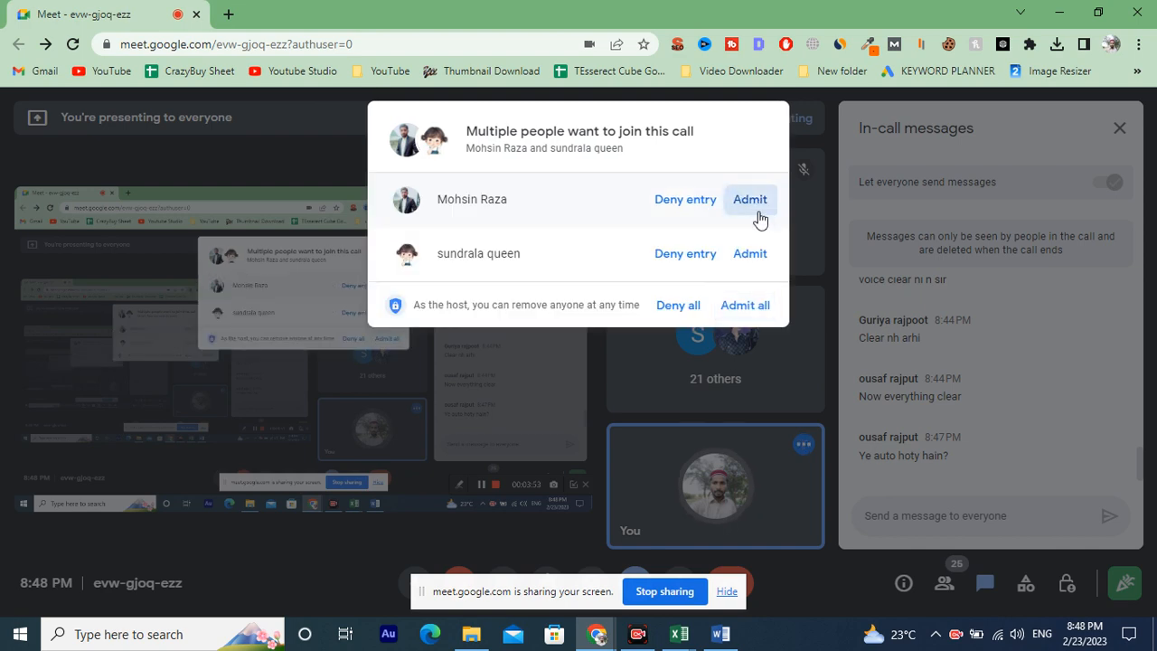
left_click(755, 208)
left_click(755, 187)
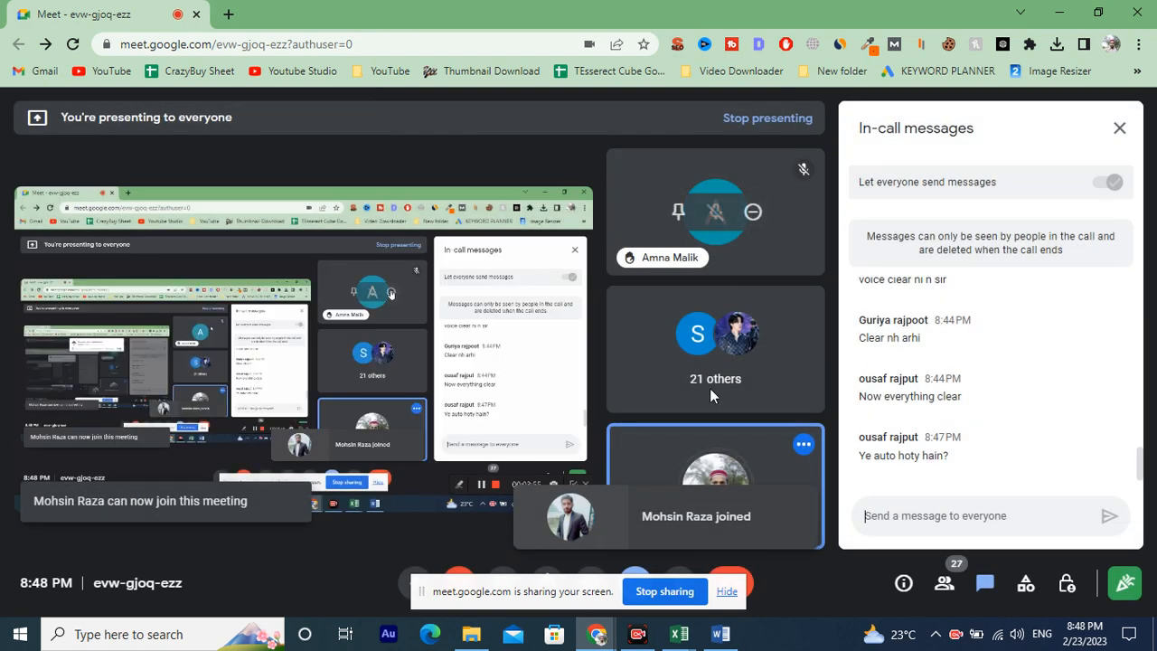
Switch to the SEO Sheet workbook's Competitor K Ranking sheet and select cell C2.
left_click(720, 633)
mouse_move(678, 634)
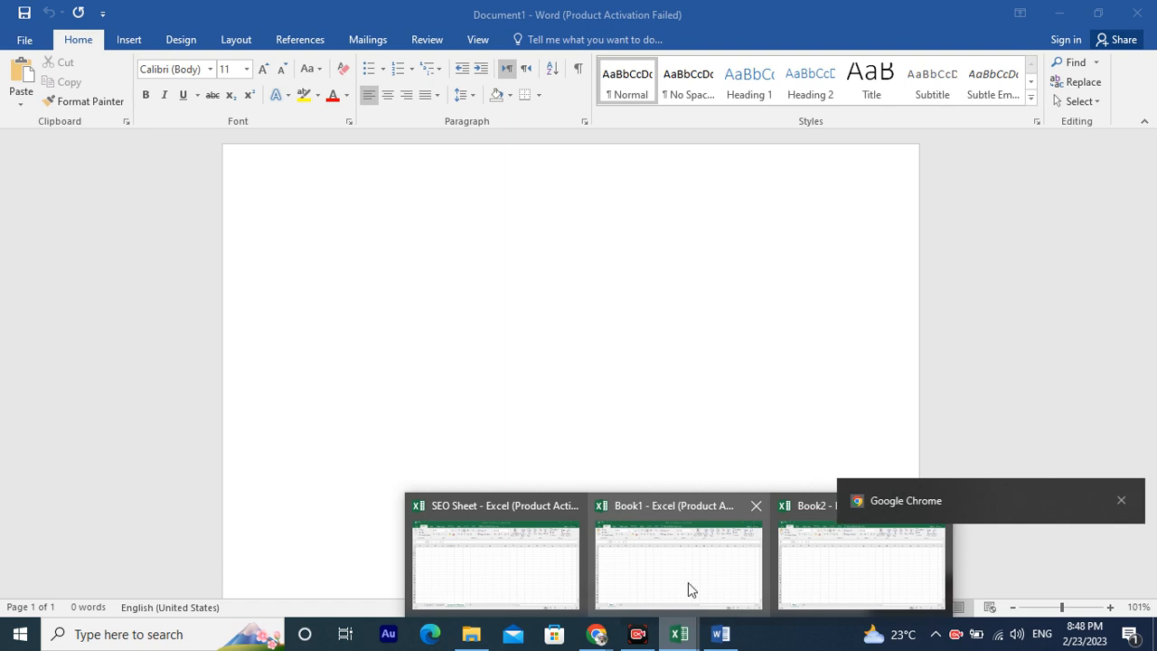
left_click(490, 533)
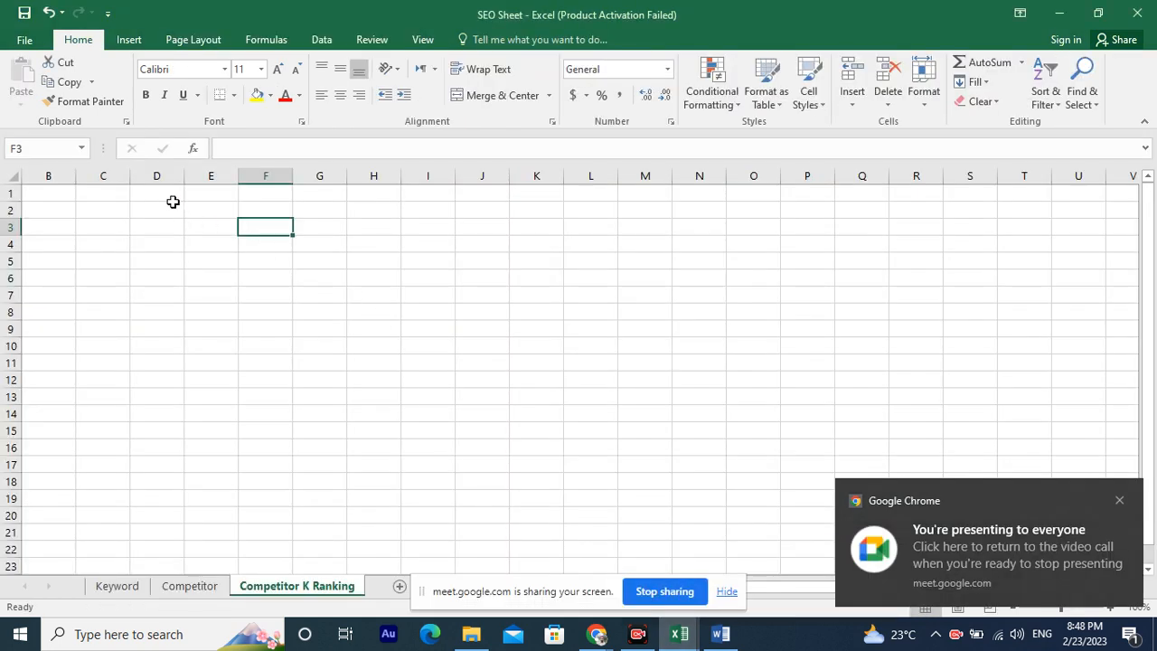
left_click(81, 209)
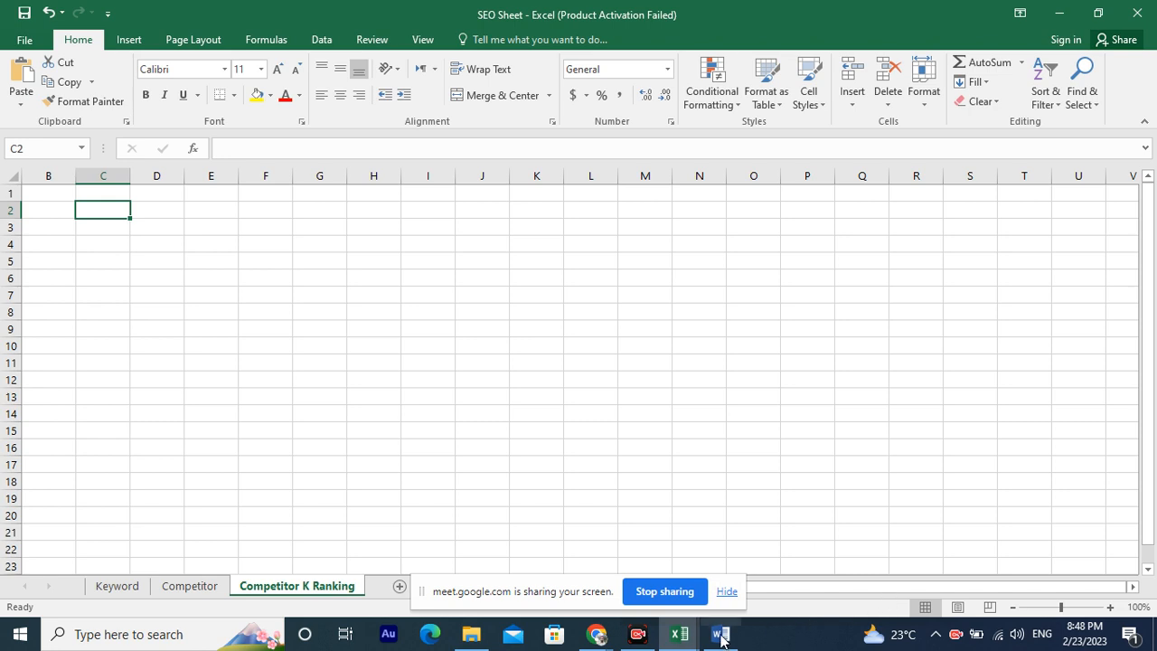
left_click(637, 633)
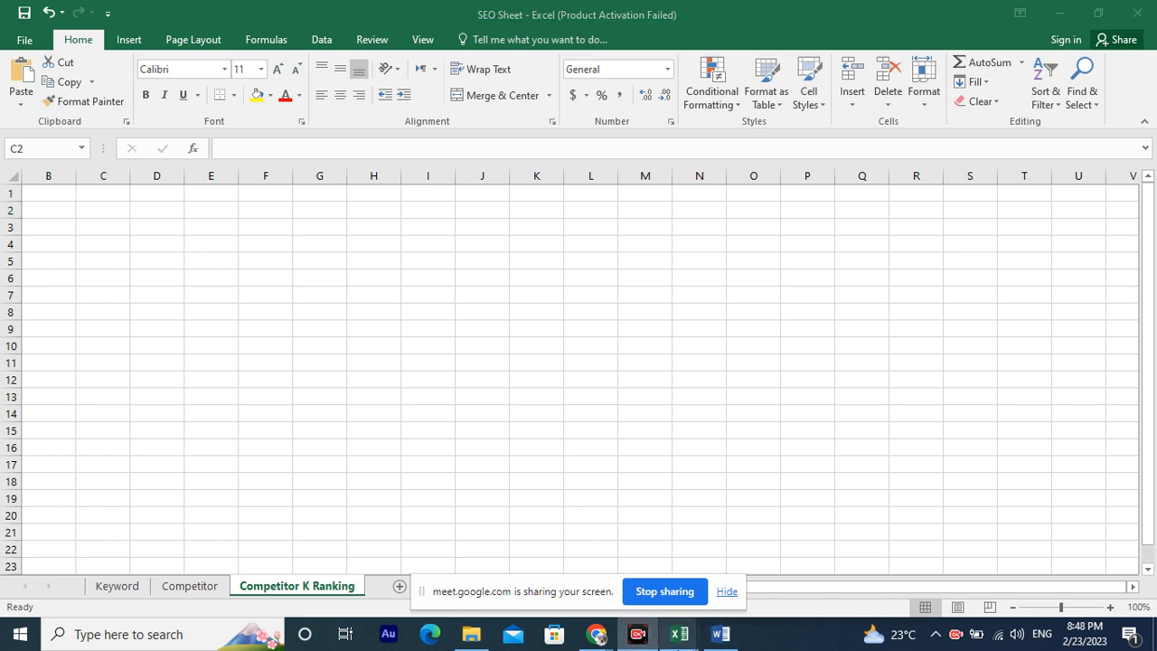
left_click(637, 634)
left_click(637, 633)
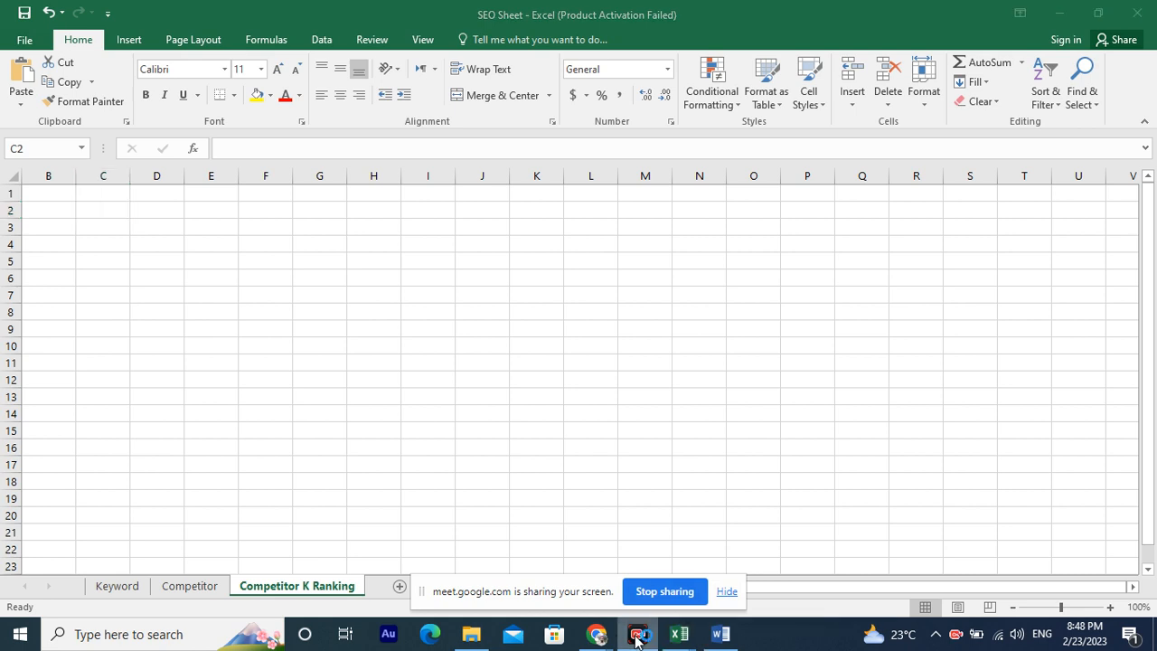
mouse_move(597, 634)
left_click(536, 552)
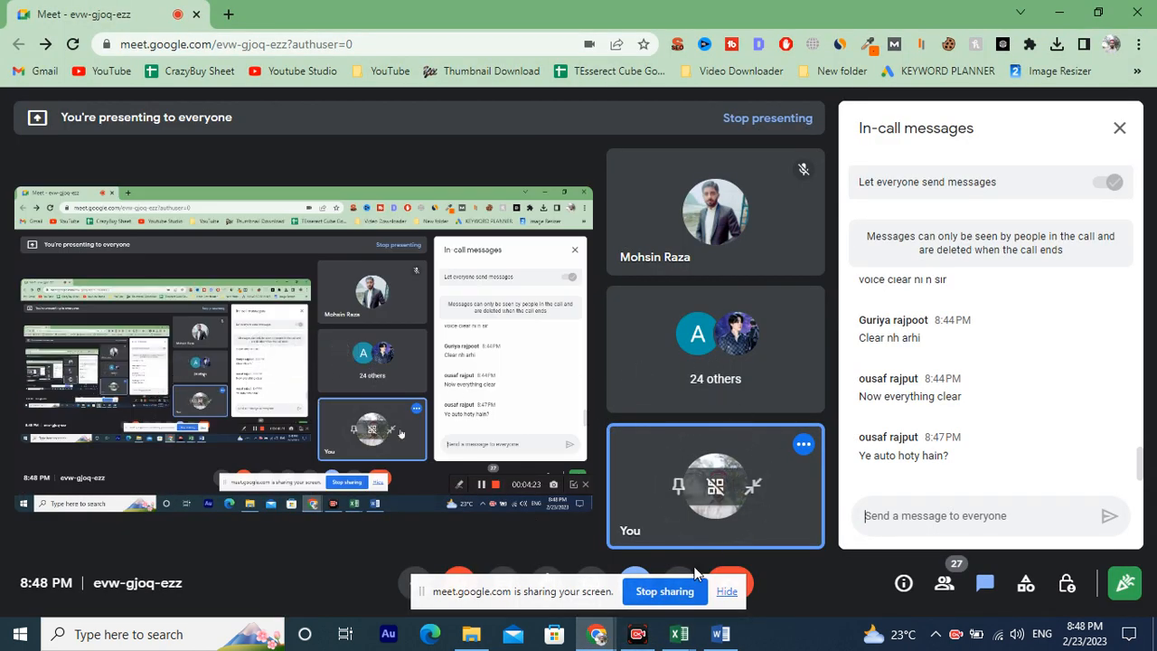
left_click(719, 634)
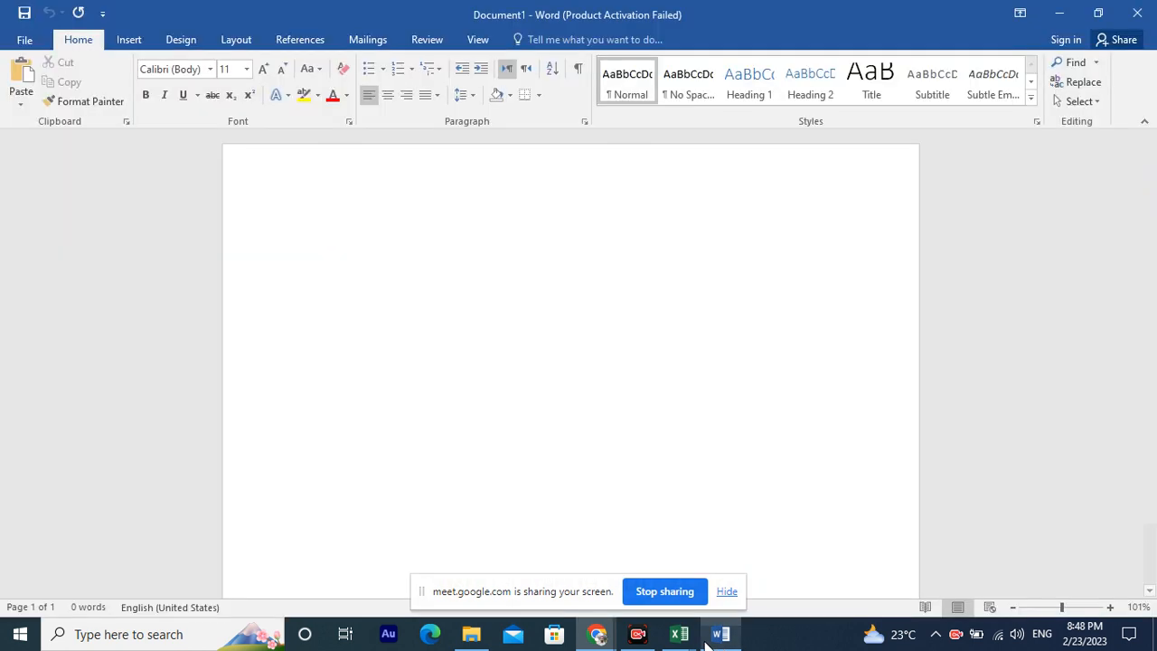
mouse_move(678, 633)
left_click(511, 555)
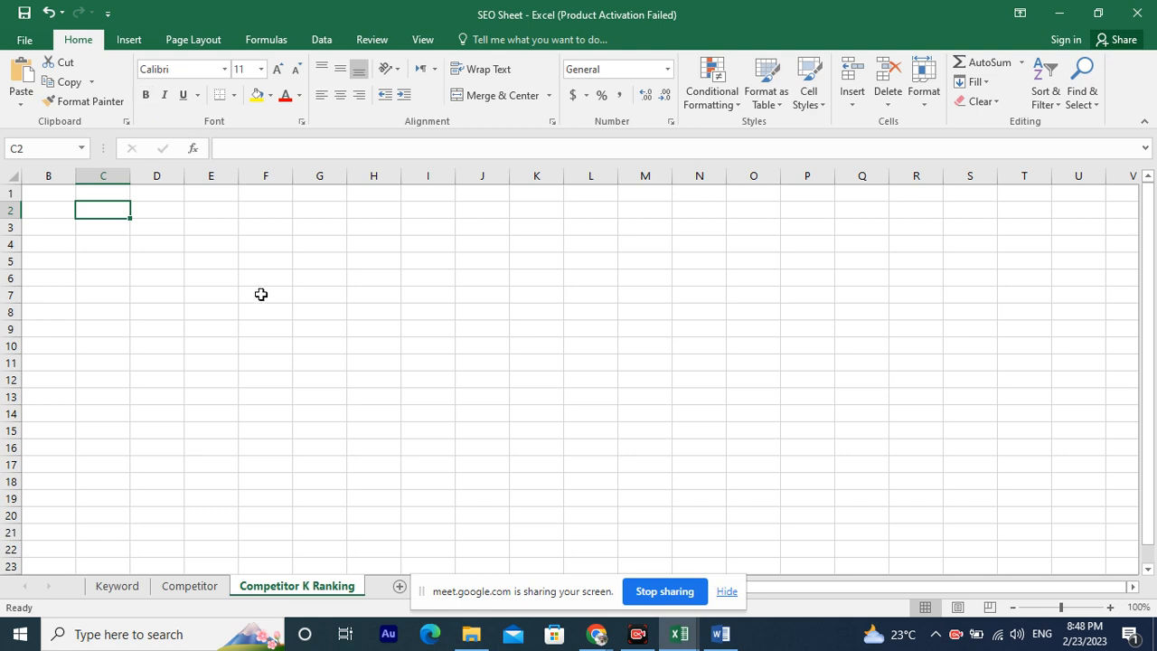
Enter "Hello And Welcome To pakistan" in cell C2 and reselect the cell.
type("Hello And Welcome T")
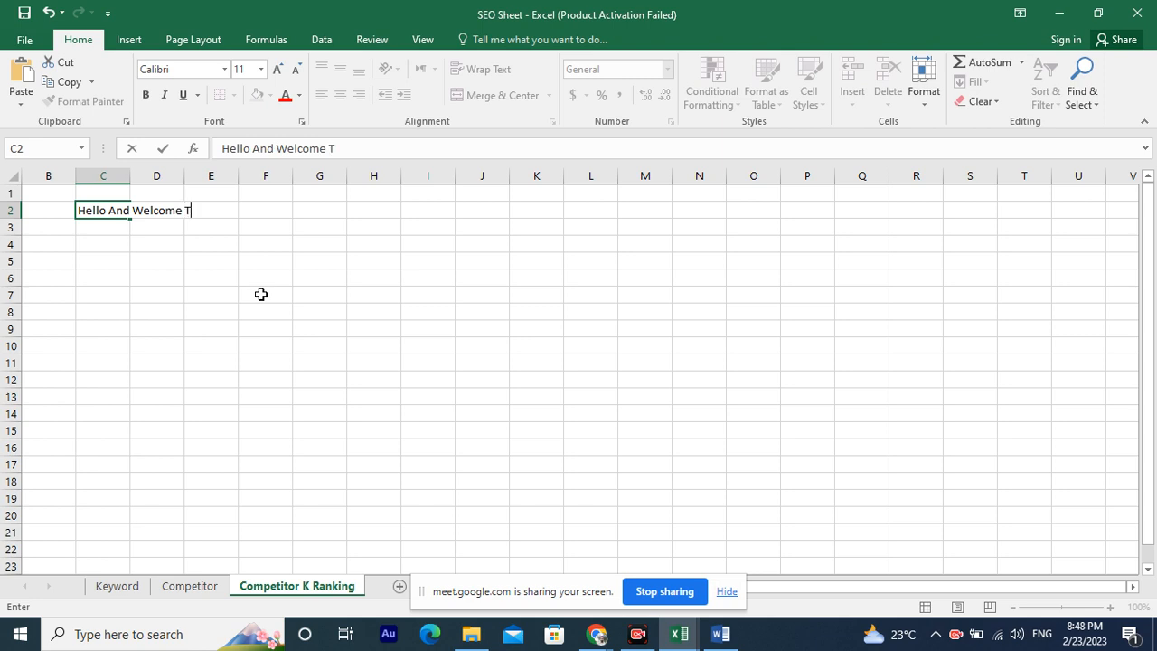
type("pakistan")
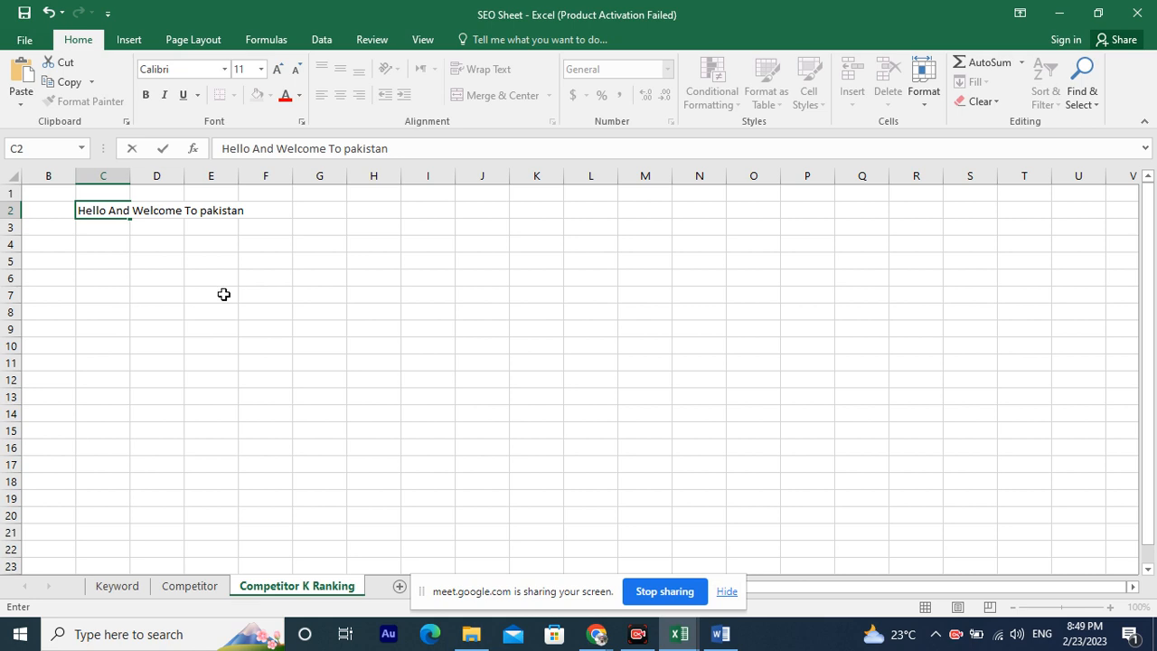
left_click(102, 225)
left_click(102, 209)
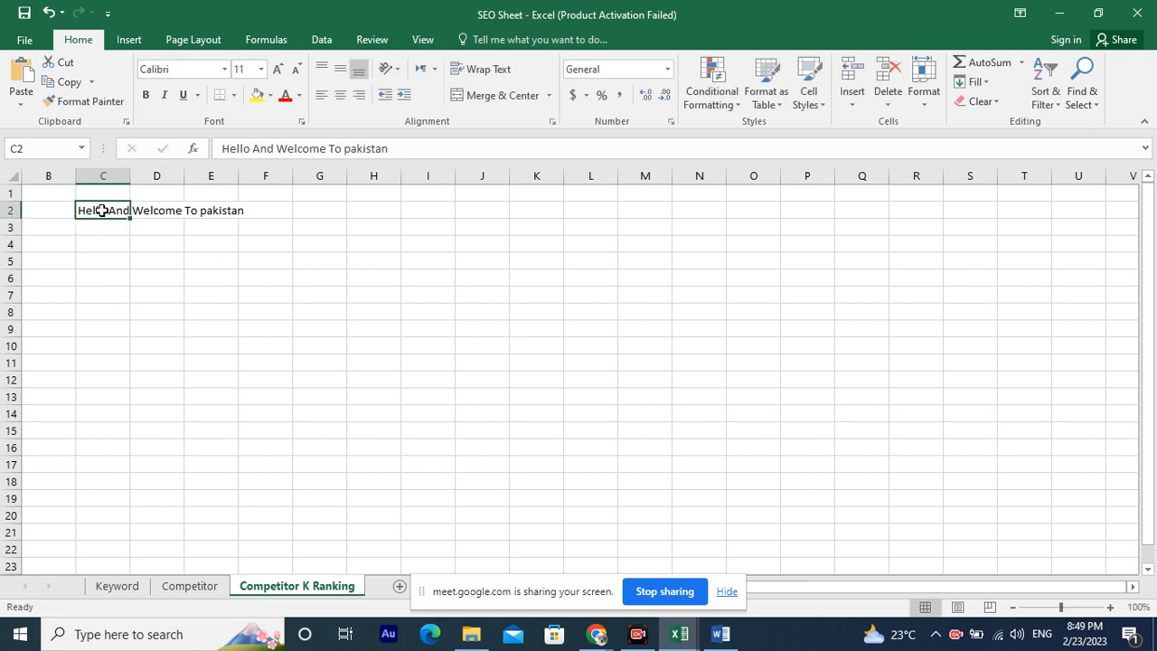
Change cell C2's font to Arial Black.
left_click(224, 69)
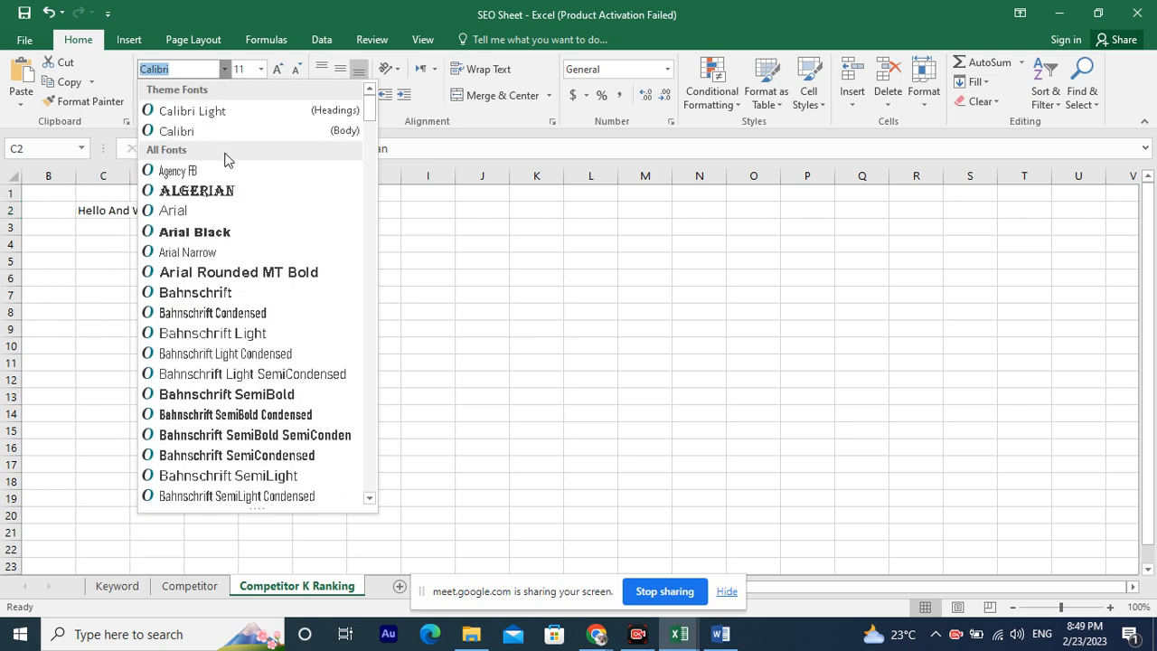
left_click(228, 232)
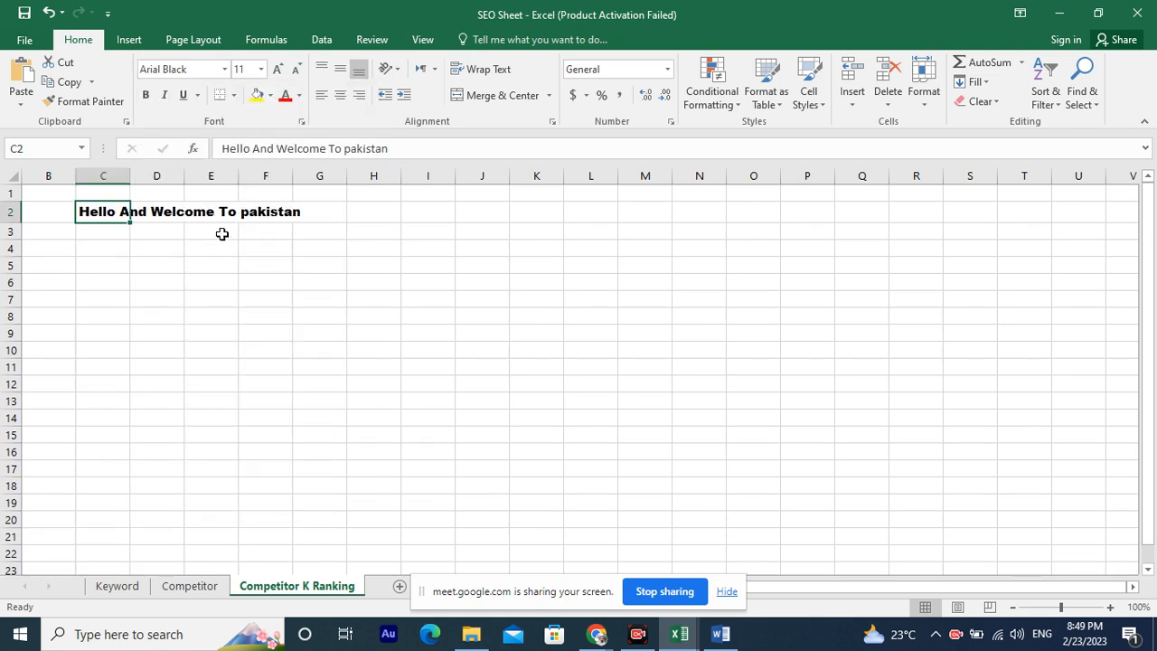
Change cell C2's font to Arial Rounded MT Bold.
scroll(209, 233, "up", 4, "ctrl")
scroll(320, 232, "up", 5, "ctrl")
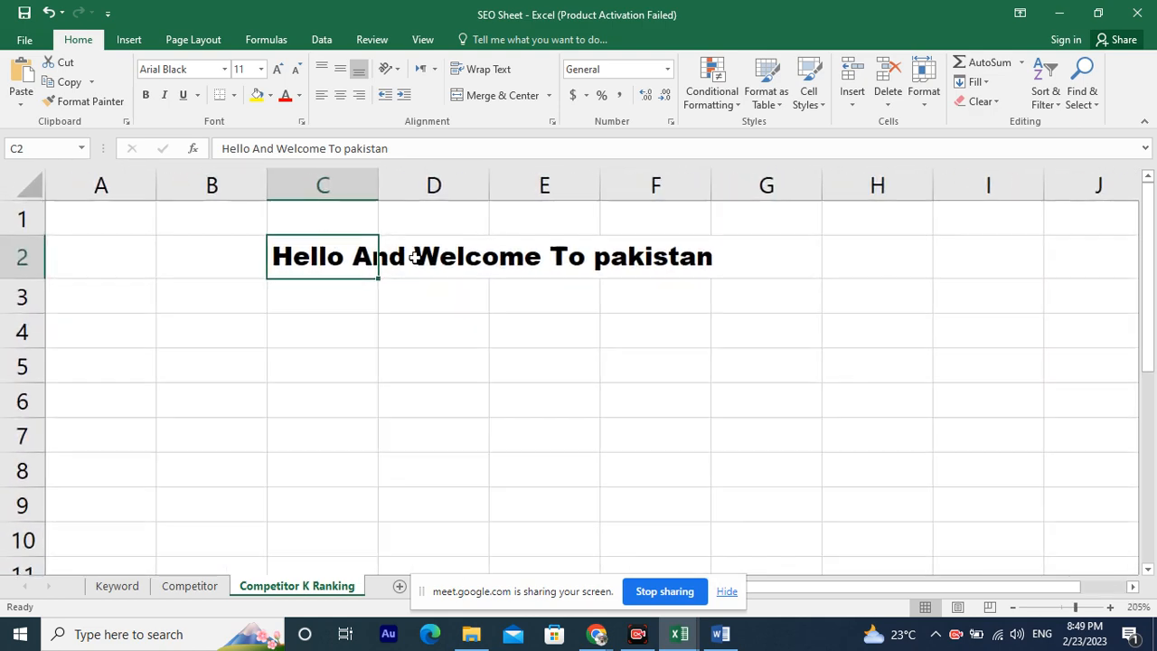
scroll(469, 250, "up", 1)
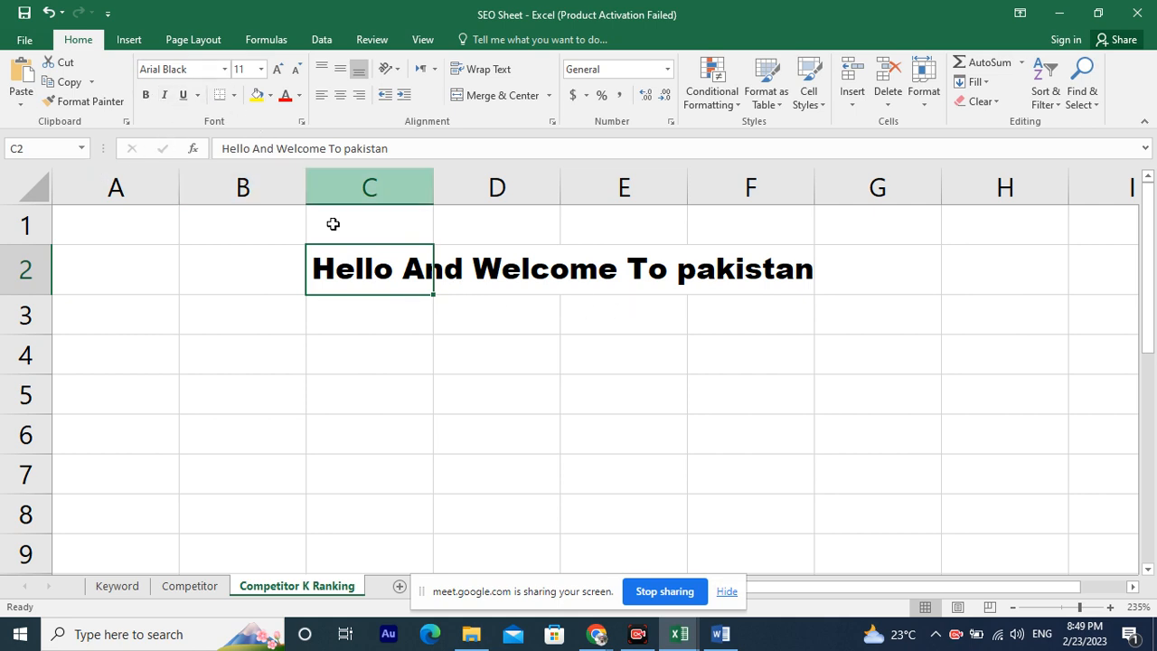
left_click(224, 69)
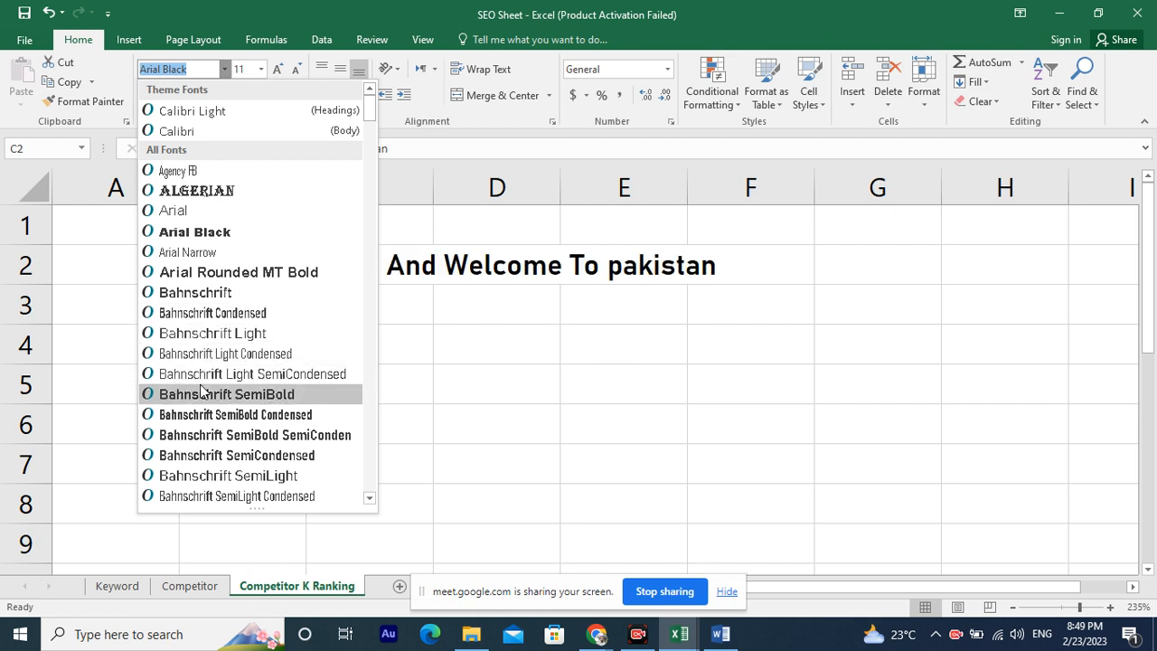
left_click(215, 272)
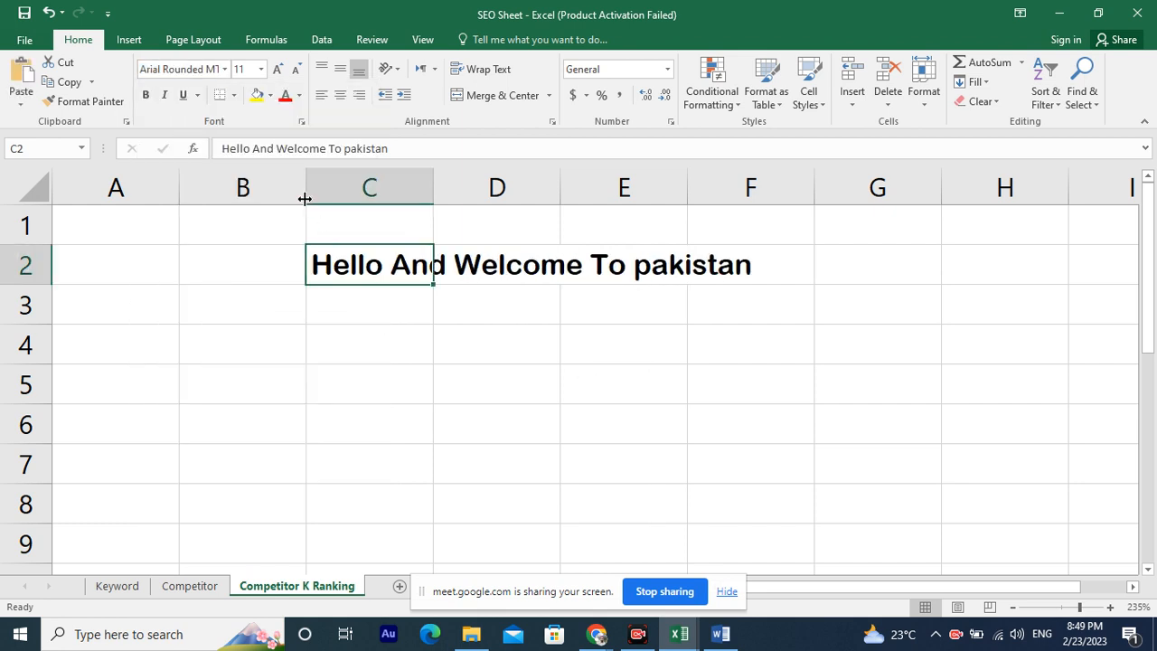
Set cell C2's font size to 14.
left_click(261, 70)
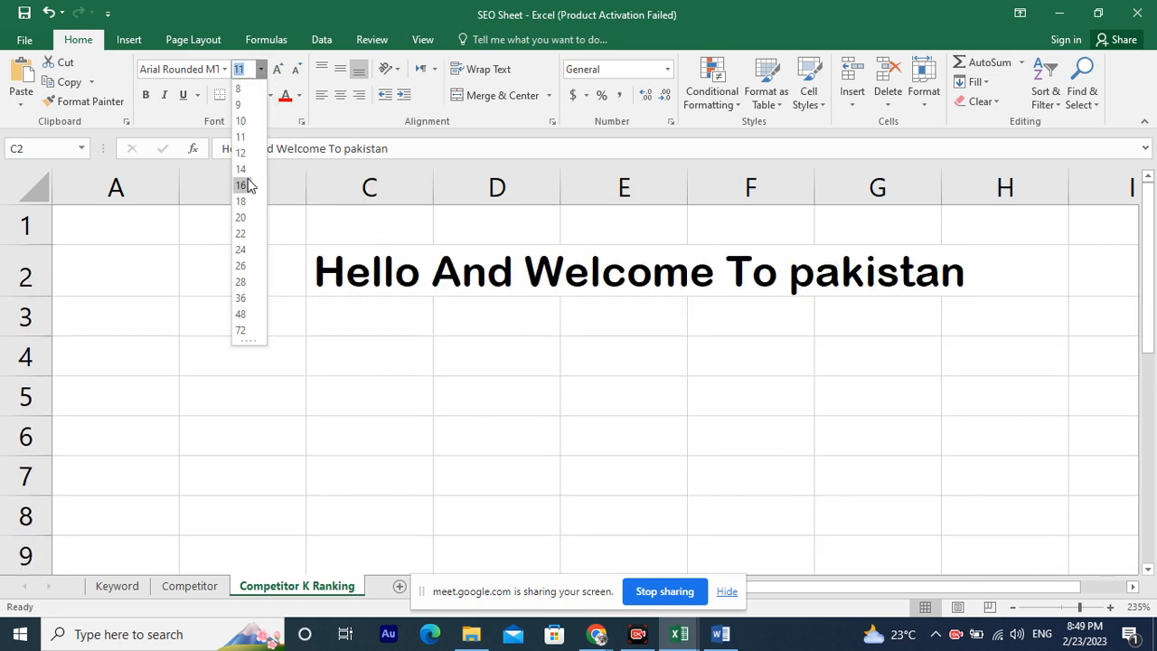
left_click(244, 169)
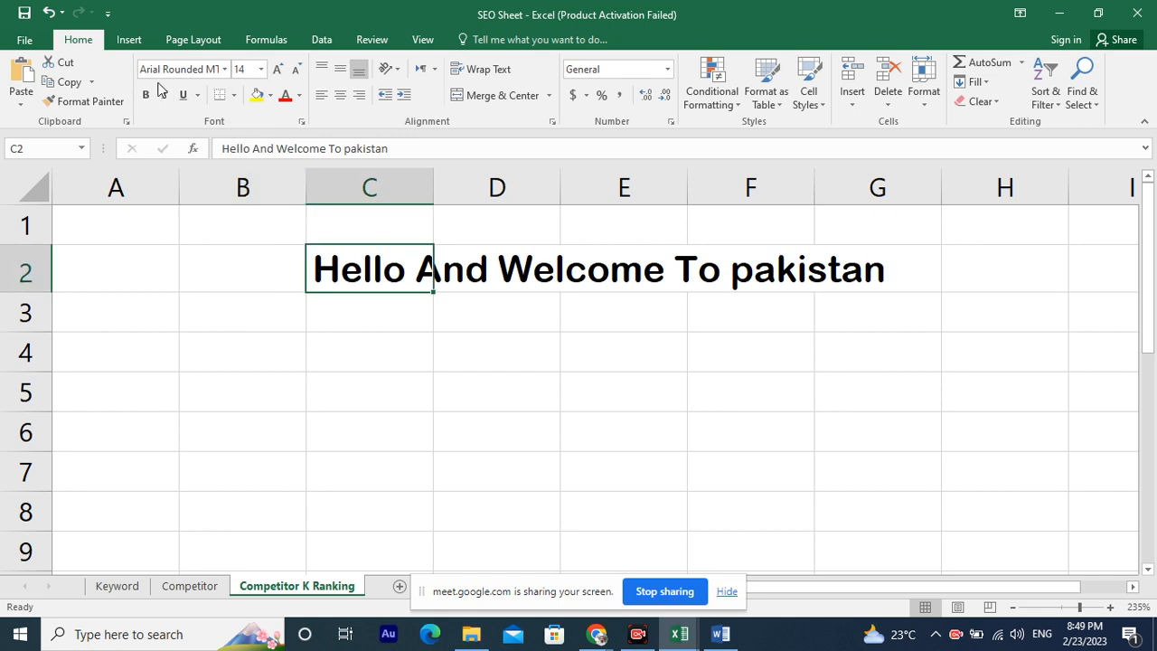
Apply bold, italic and underline to cell C2.
left_click(145, 95)
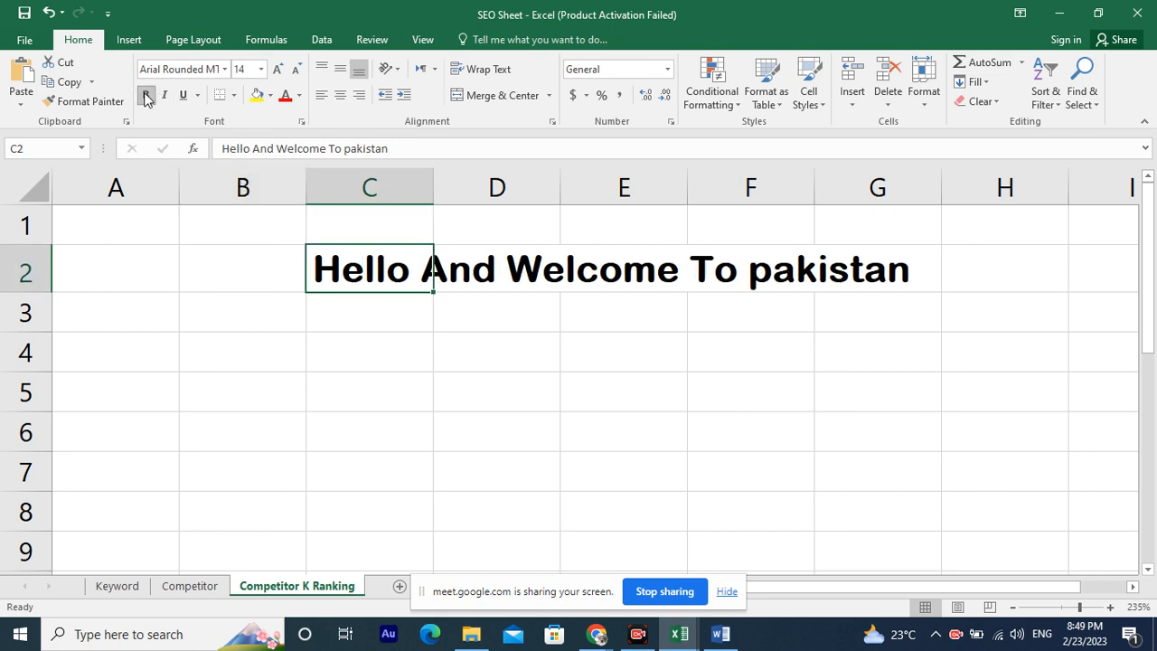
left_click(165, 96)
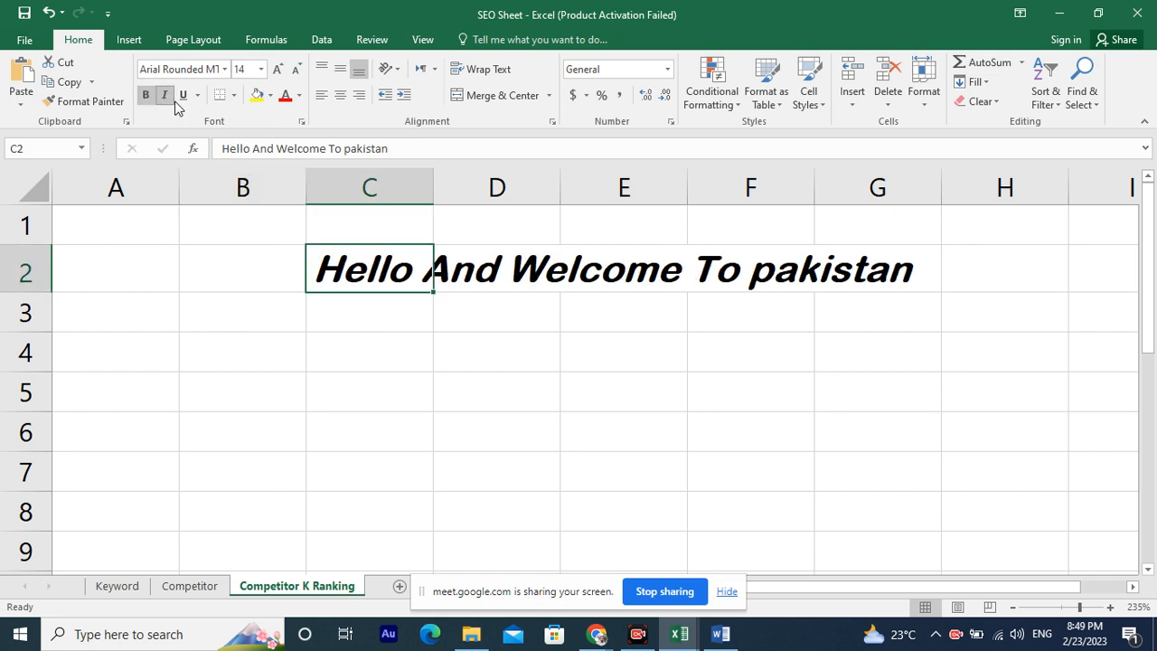
left_click(184, 96)
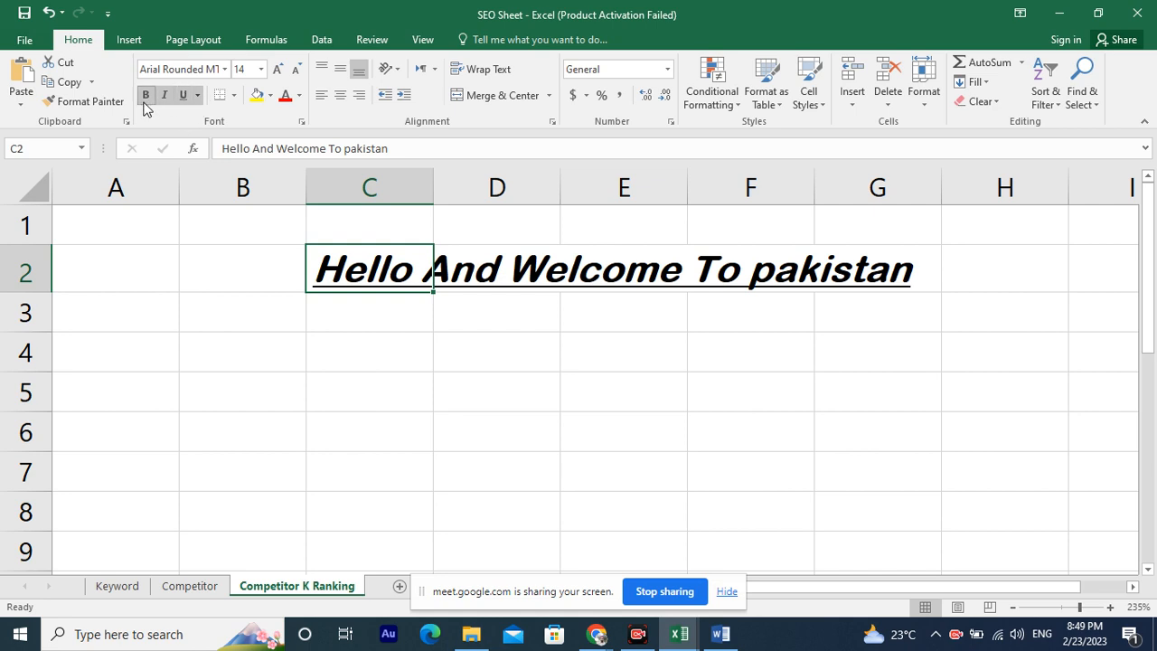
Remove the bold, italic and underline from cell C2.
left_click(146, 97)
left_click(163, 96)
left_click(183, 96)
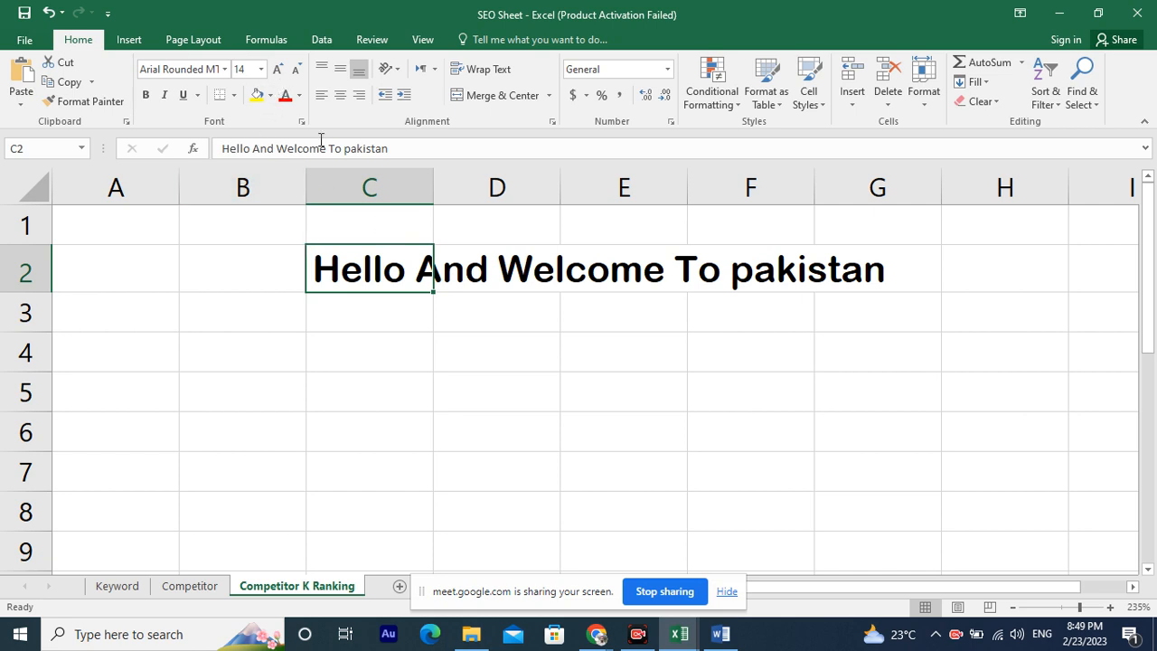
Increase cell C2's font size to 16.
left_click(280, 71)
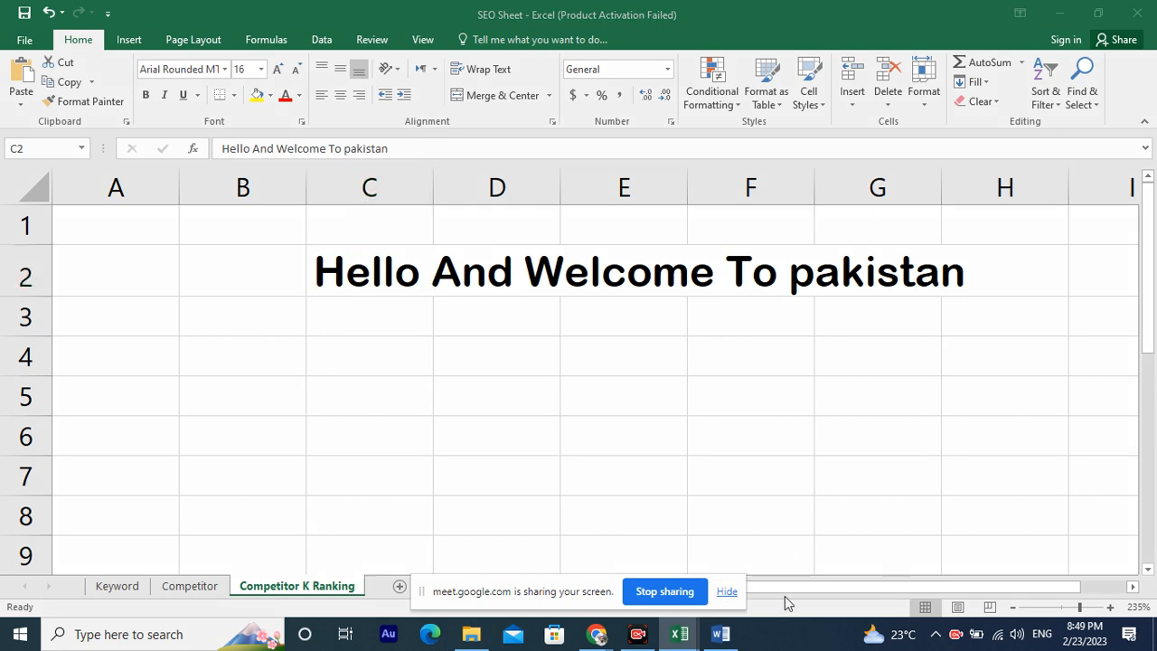
mouse_move(612, 414)
left_mouse_down()
mouse_move(229, 146)
mouse_move(220, 108)
mouse_move(238, 109)
left_mouse_up()
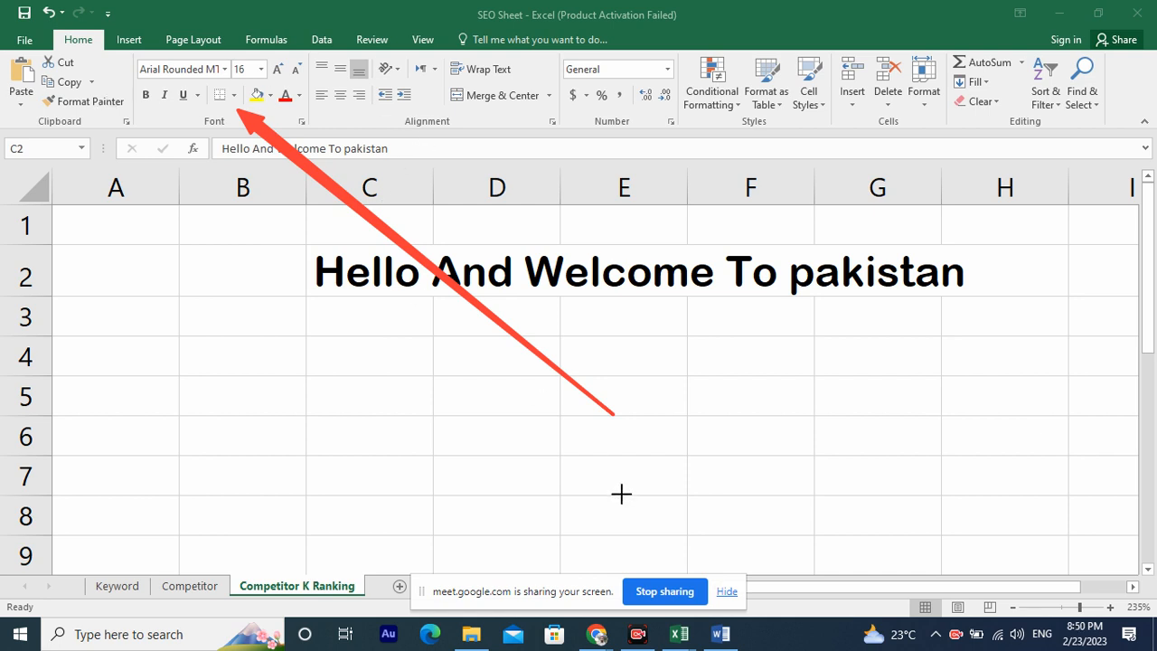
left_click(635, 603)
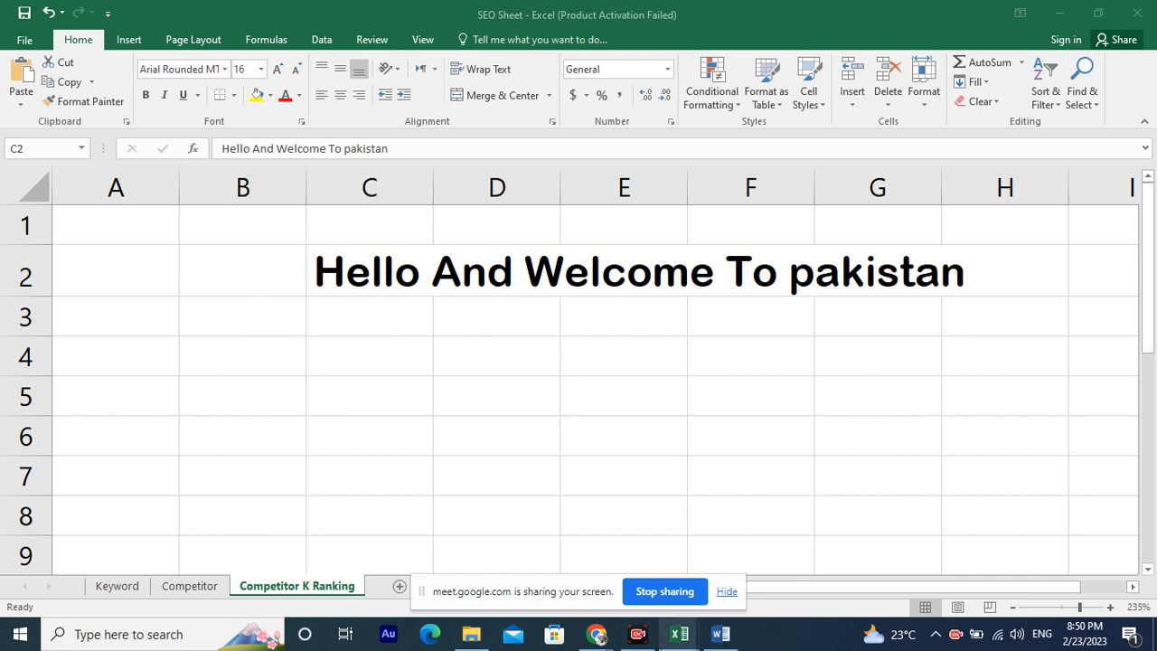
Switch to the Google Meet call and admit the person asking to join.
mouse_move(595, 633)
left_click(519, 556)
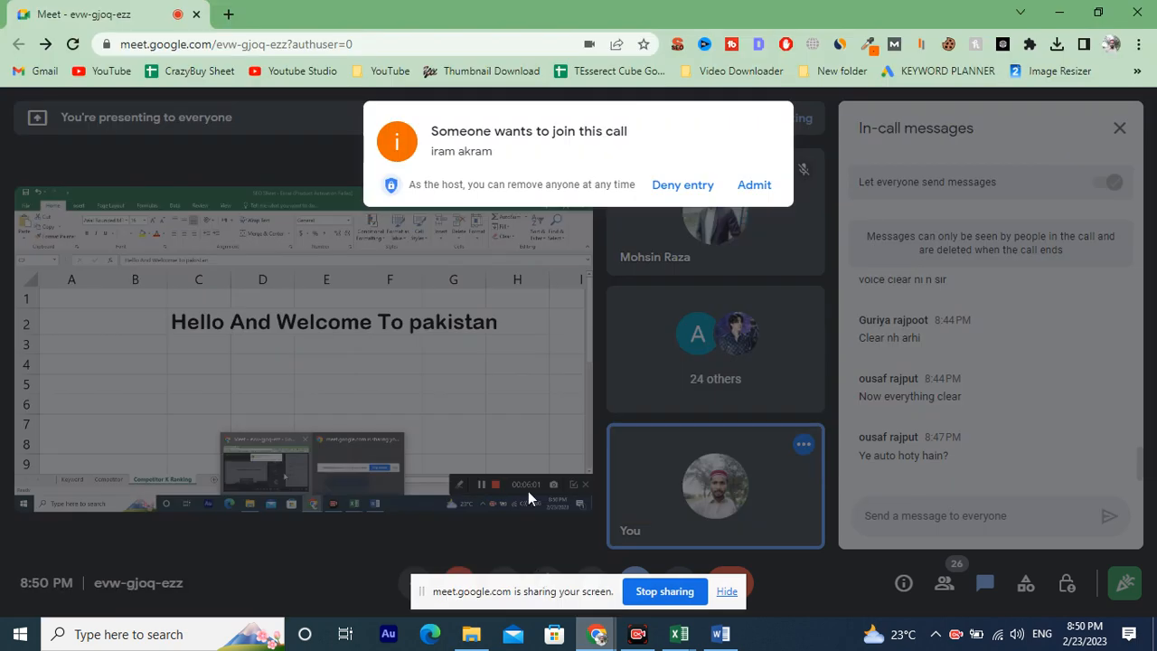
left_click(757, 188)
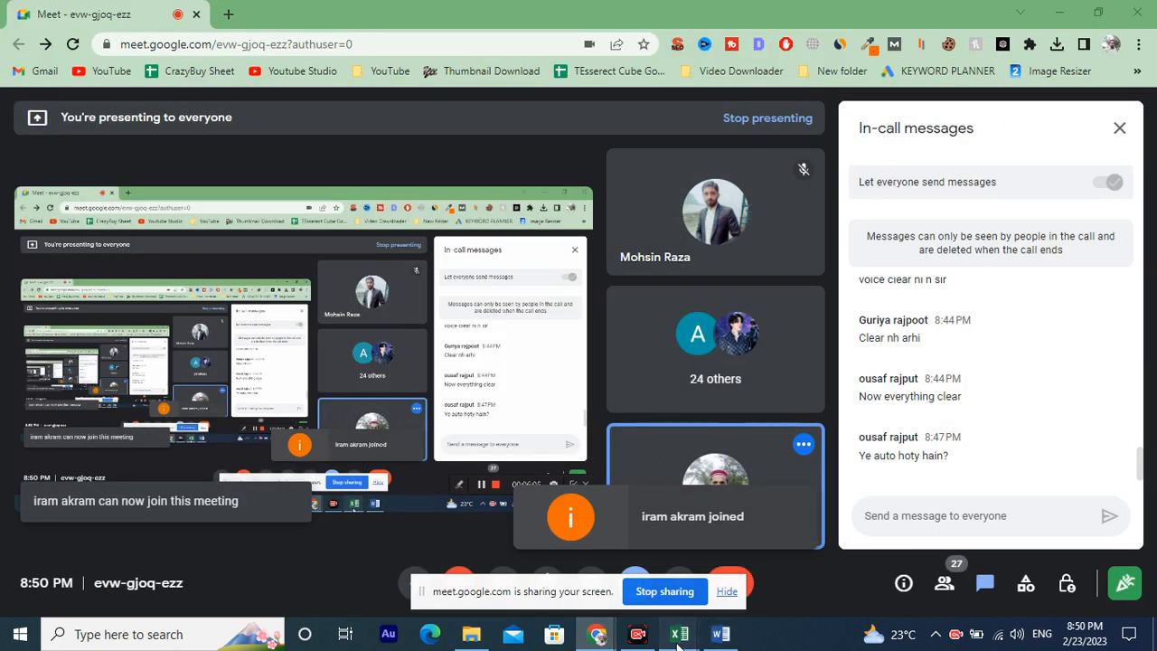
Switch back to Excel and close the blank Book2 workbook, returning to the SEO Sheet.
mouse_move(679, 634)
left_click(538, 570)
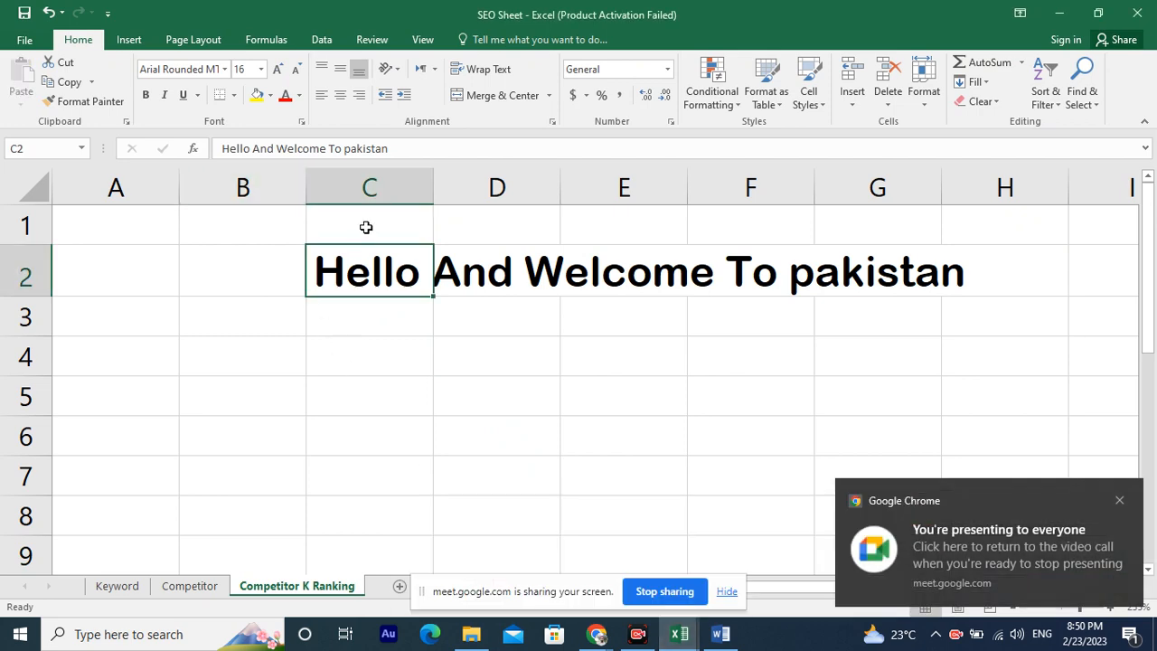
left_click(692, 640)
left_click(699, 553)
key("alt+Tab")
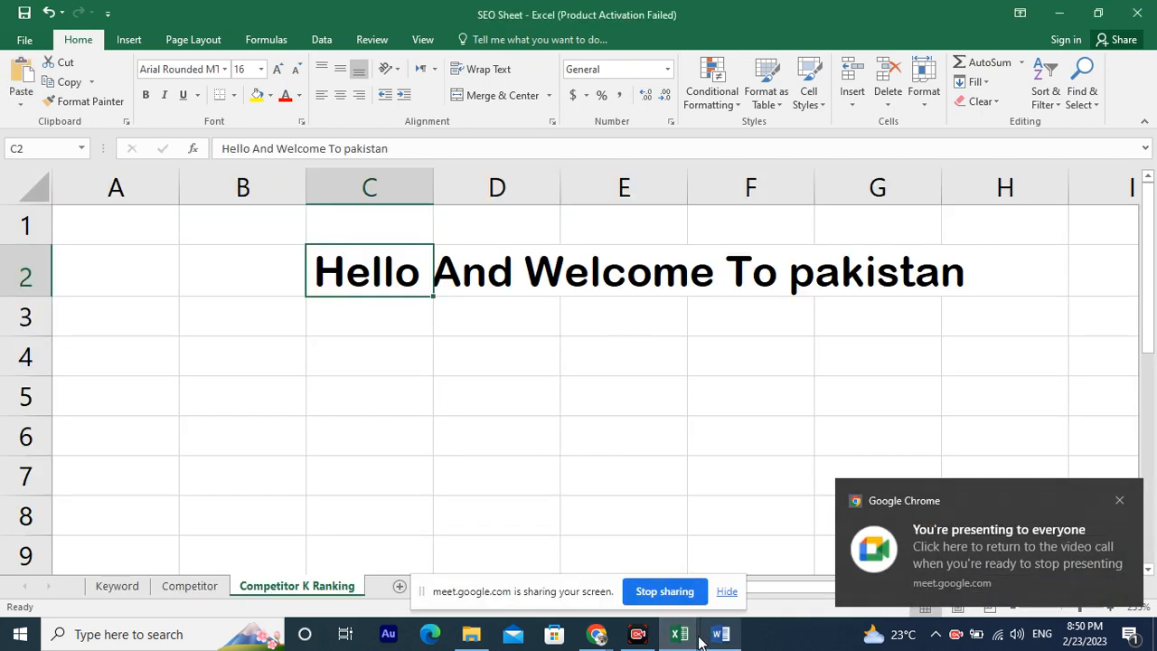
left_click(679, 634)
left_click(729, 568)
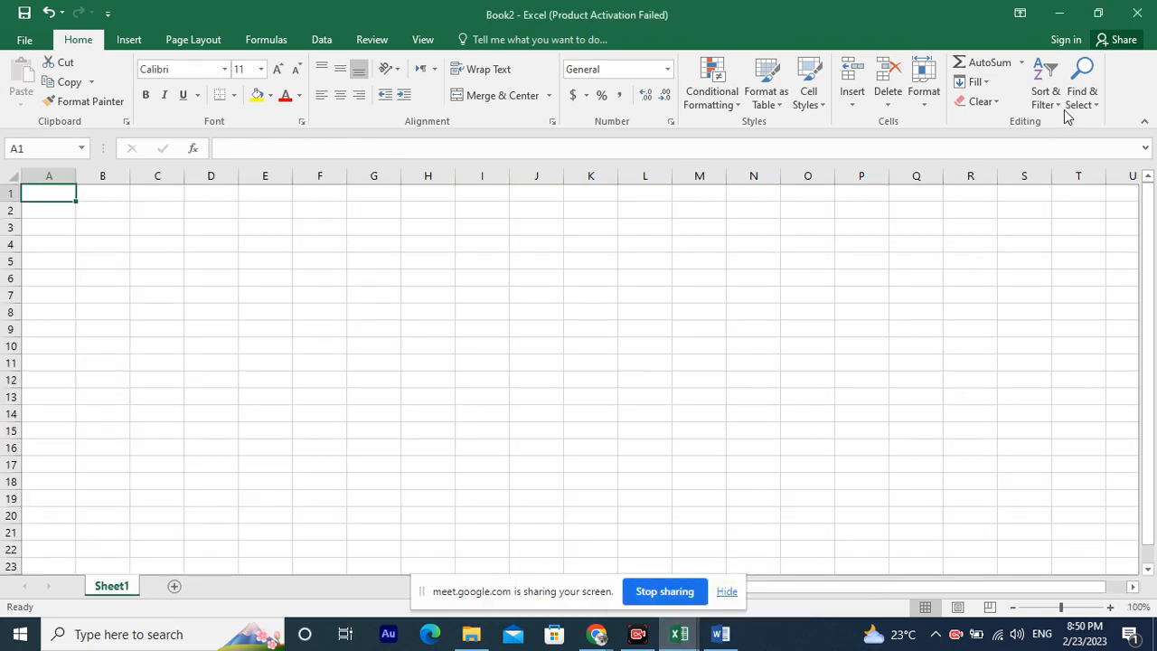
left_click(1140, 12)
left_click(496, 413)
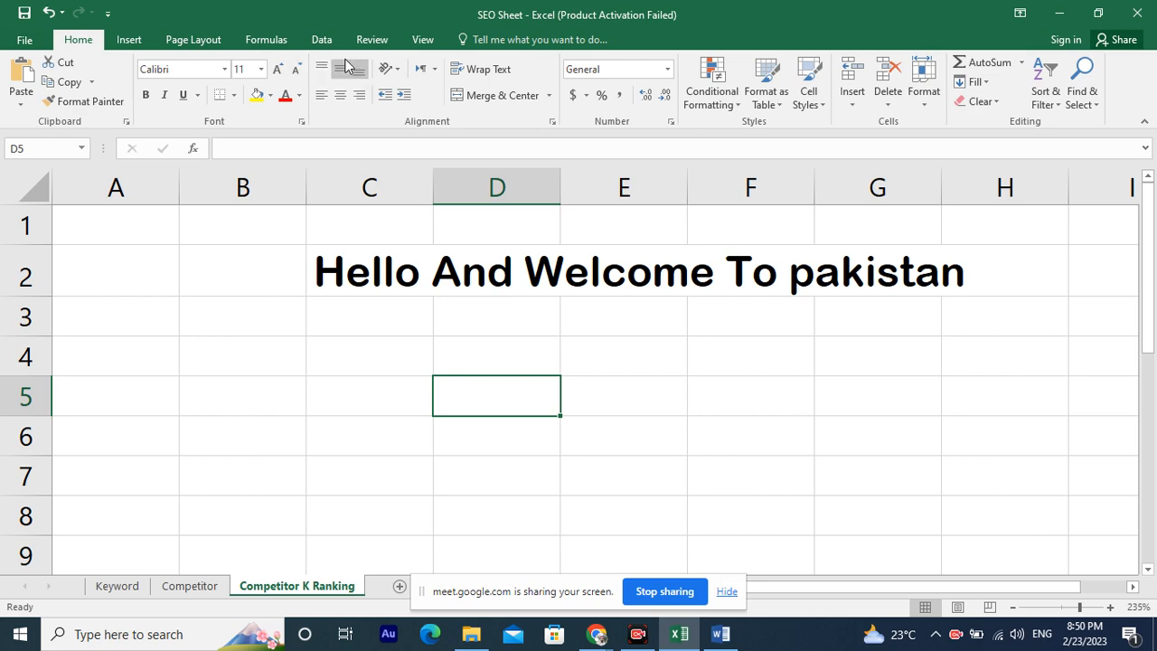
Delete the text in cell C2.
scroll(302, 335, "down", 6, "ctrl")
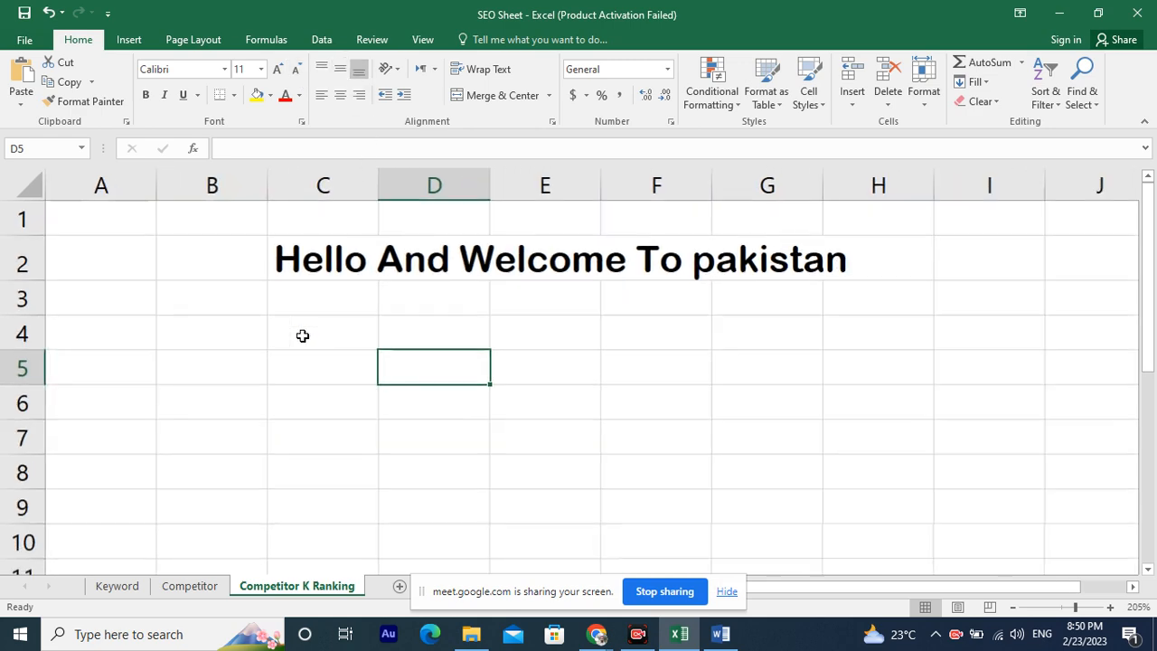
scroll(292, 335, "up", 1, "ctrl")
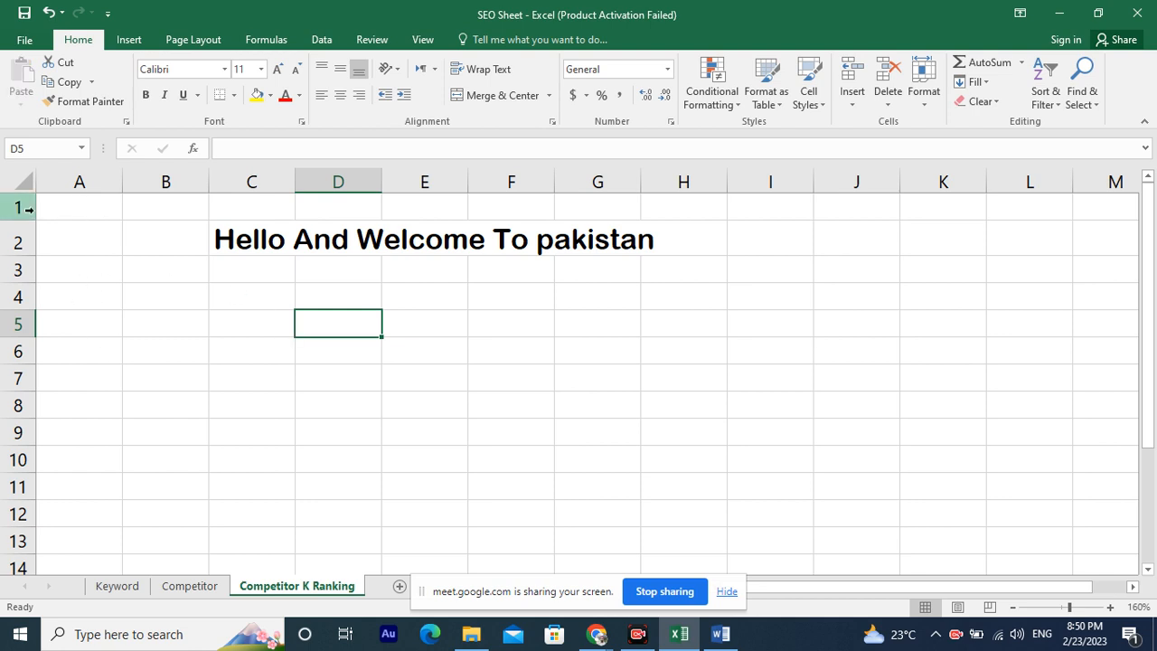
left_click(269, 244)
key("BackSpace")
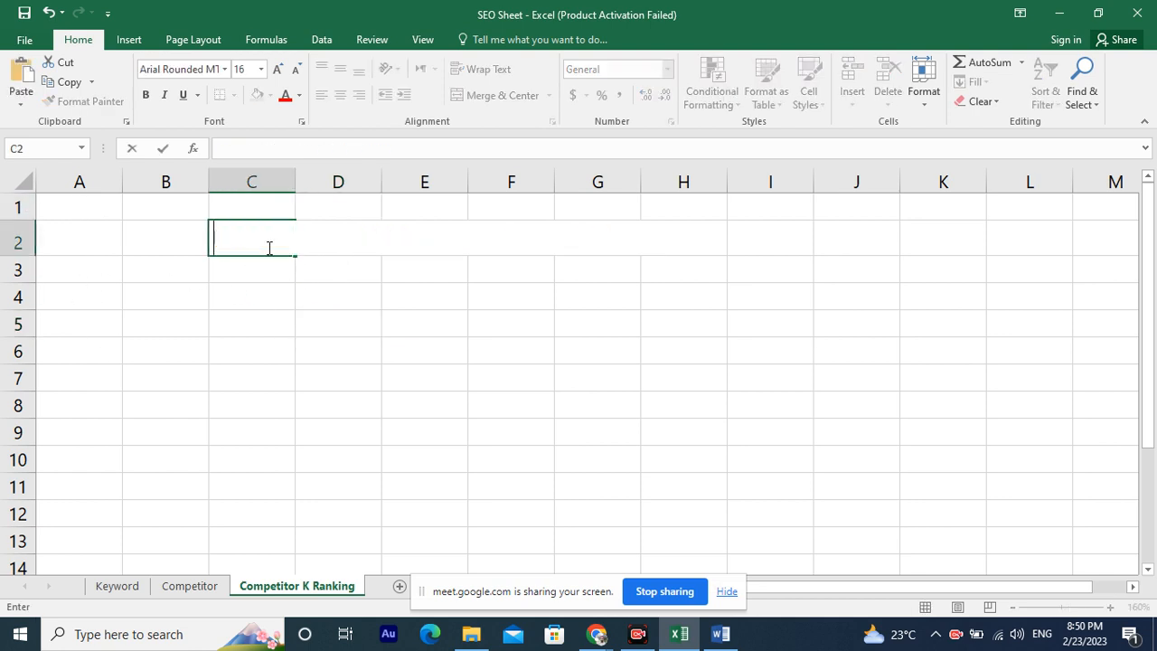
Select row 1, then column A, then row 1 again, and return to cell A1.
left_click(19, 206)
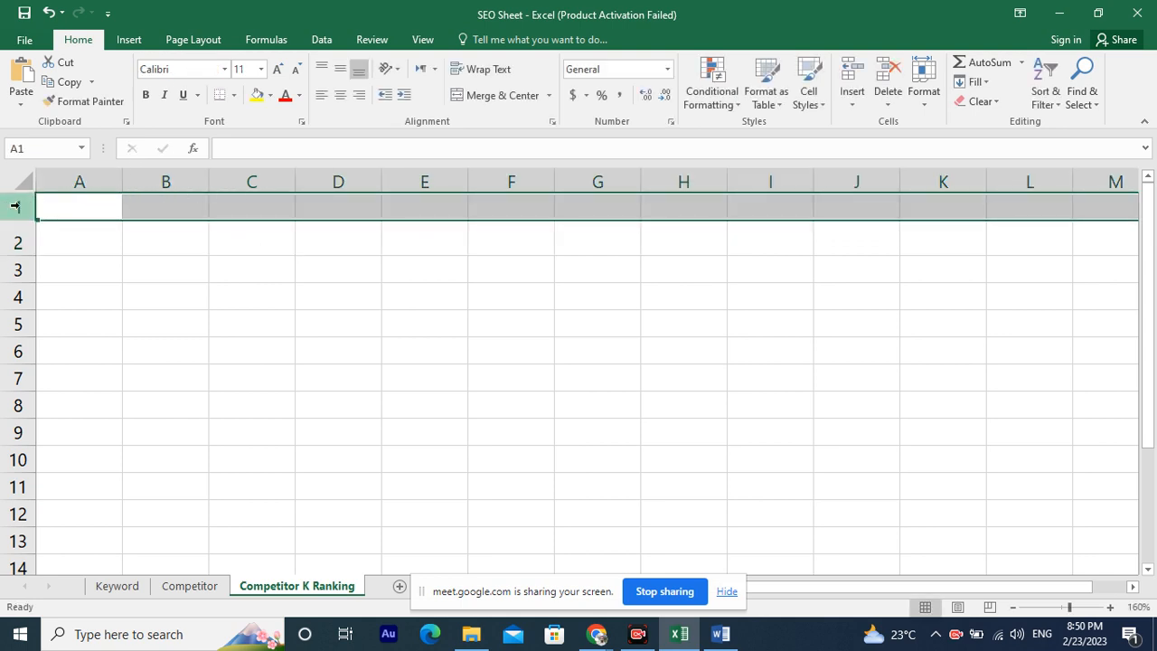
left_click(66, 172)
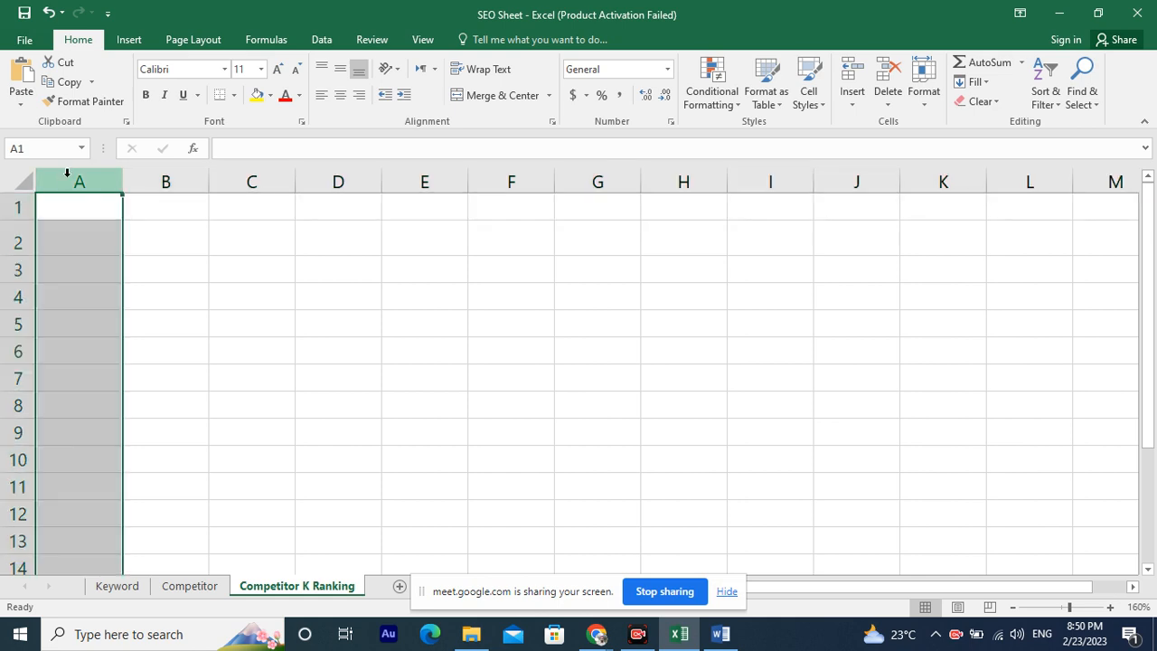
left_click(5, 207)
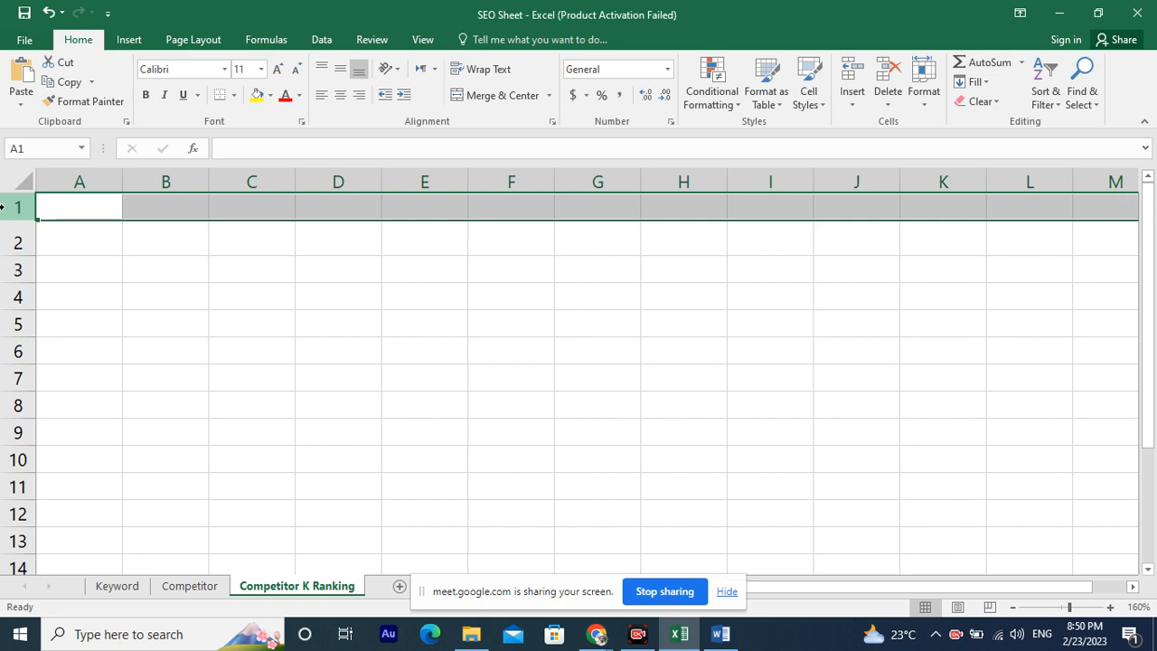
left_click(74, 209)
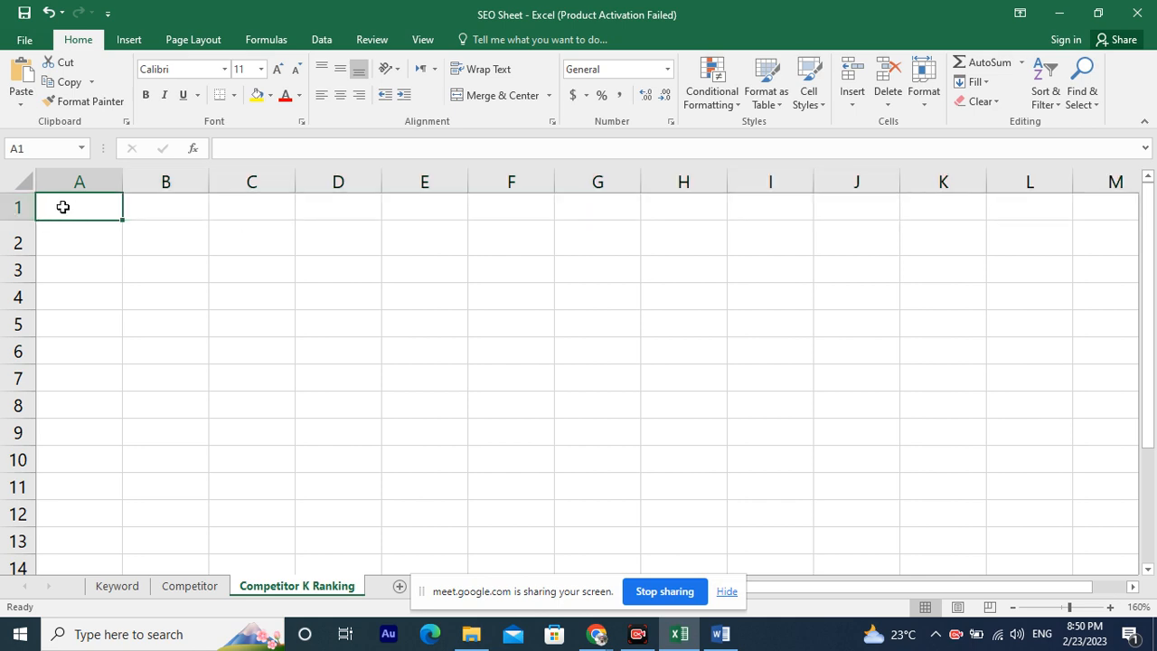
Enter the word Cell in cell B2.
left_click(149, 239)
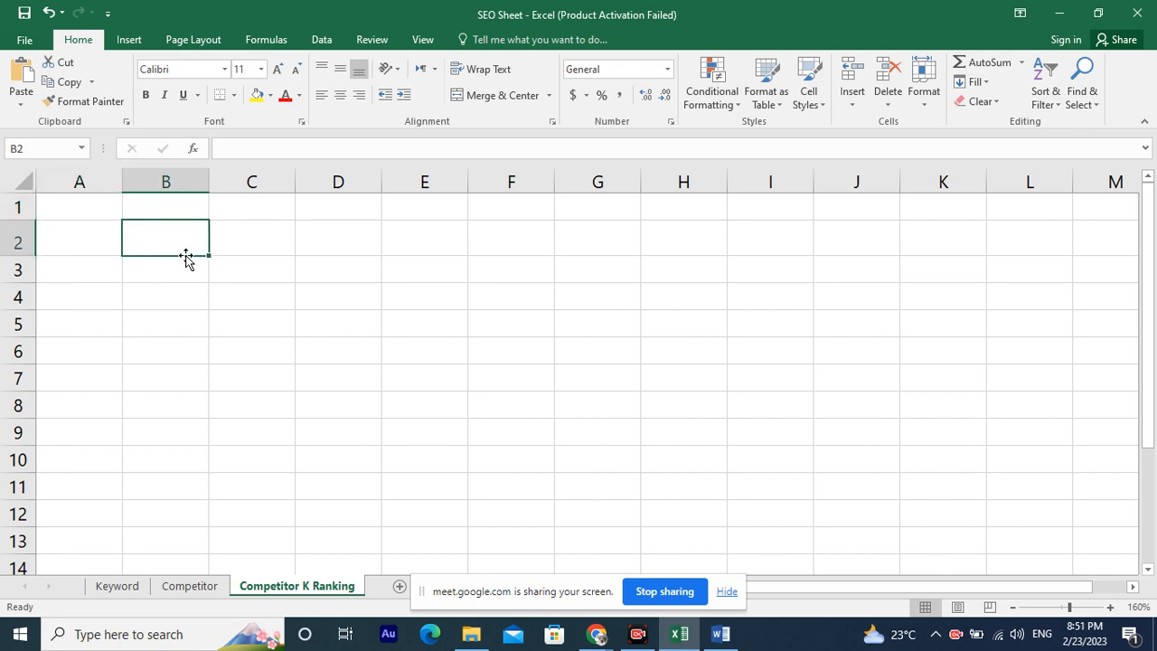
type("Cell")
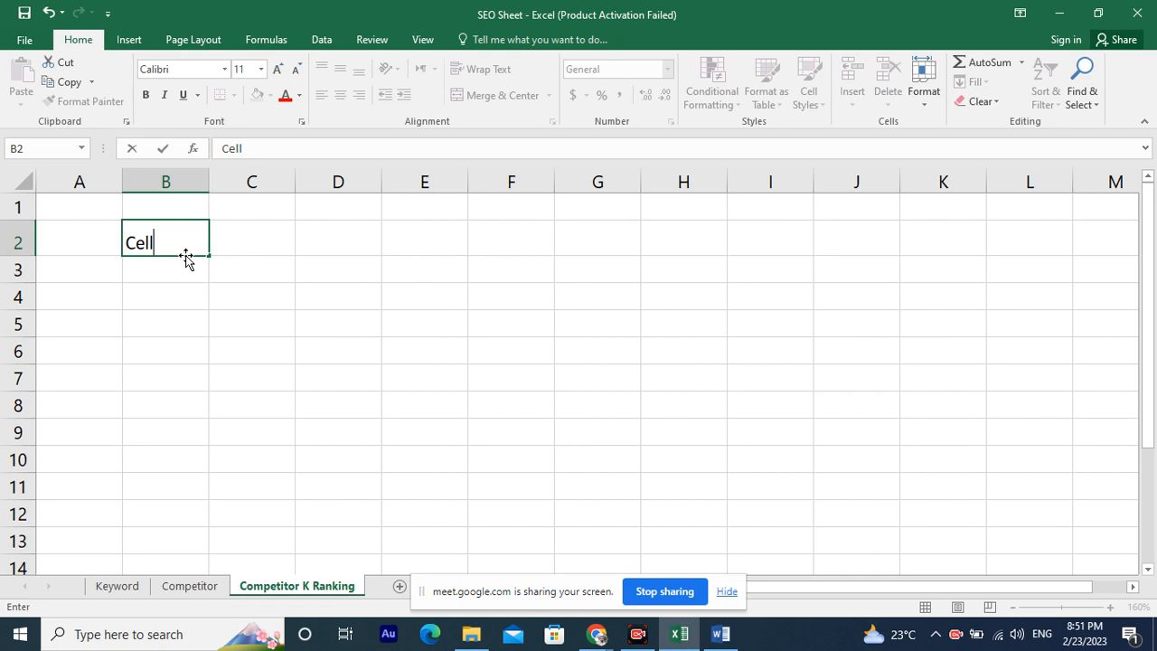
key("Return")
key("Up")
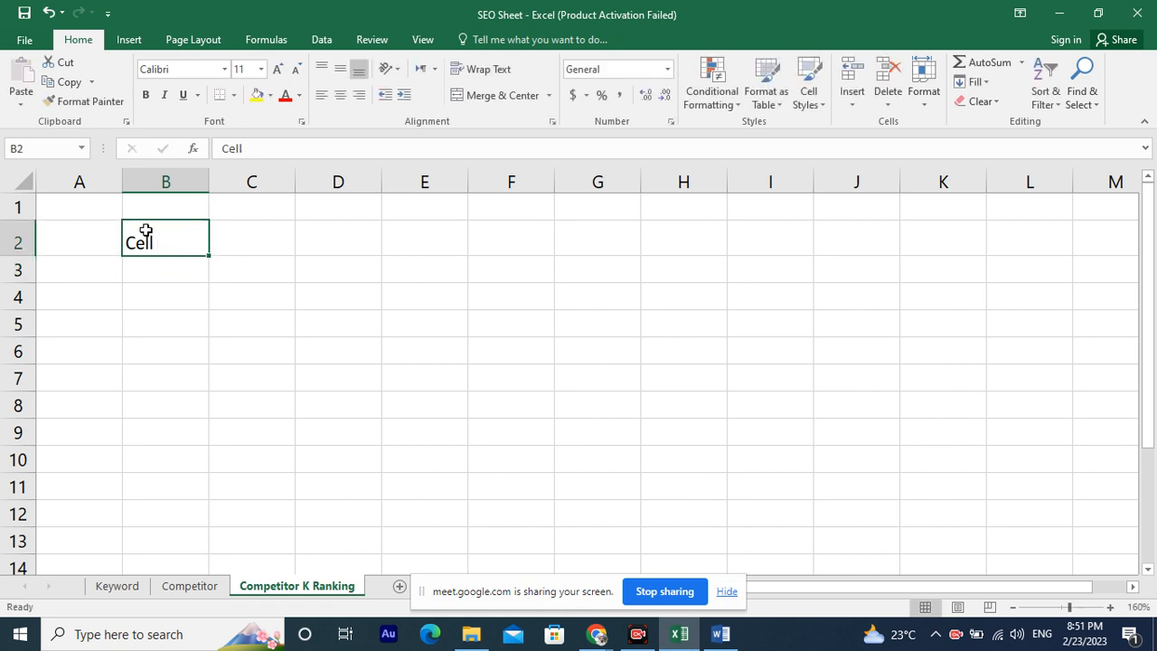
Jump from cell A1 to the last column of row 1.
left_click(78, 197)
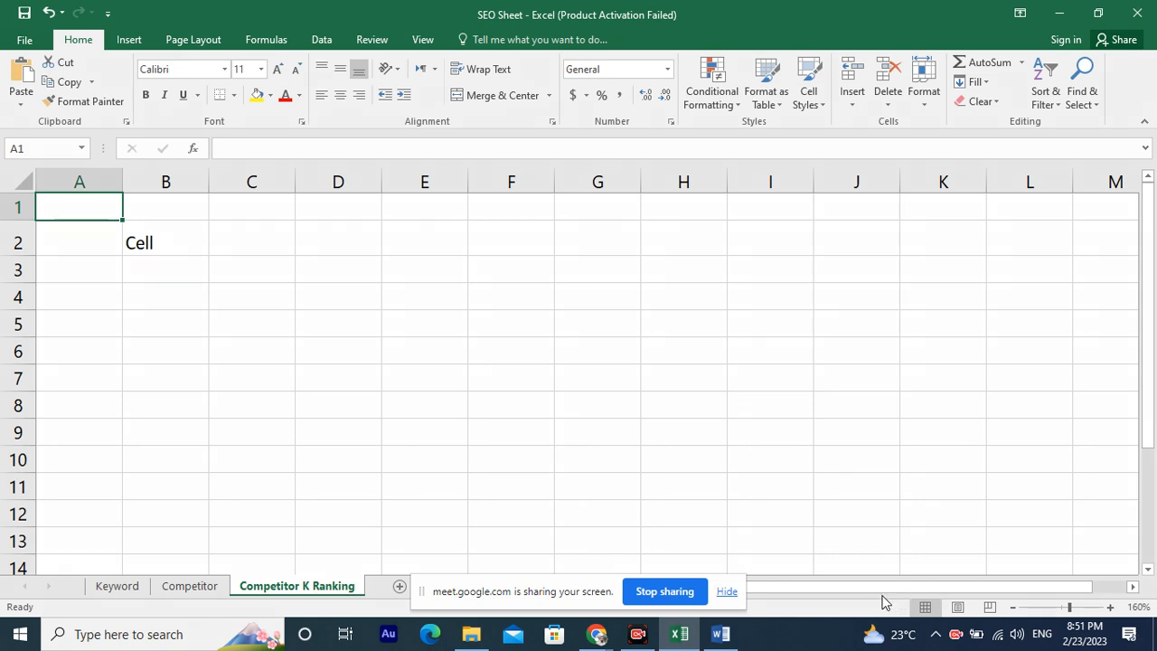
left_click_drag(519, 244, 1040, 243)
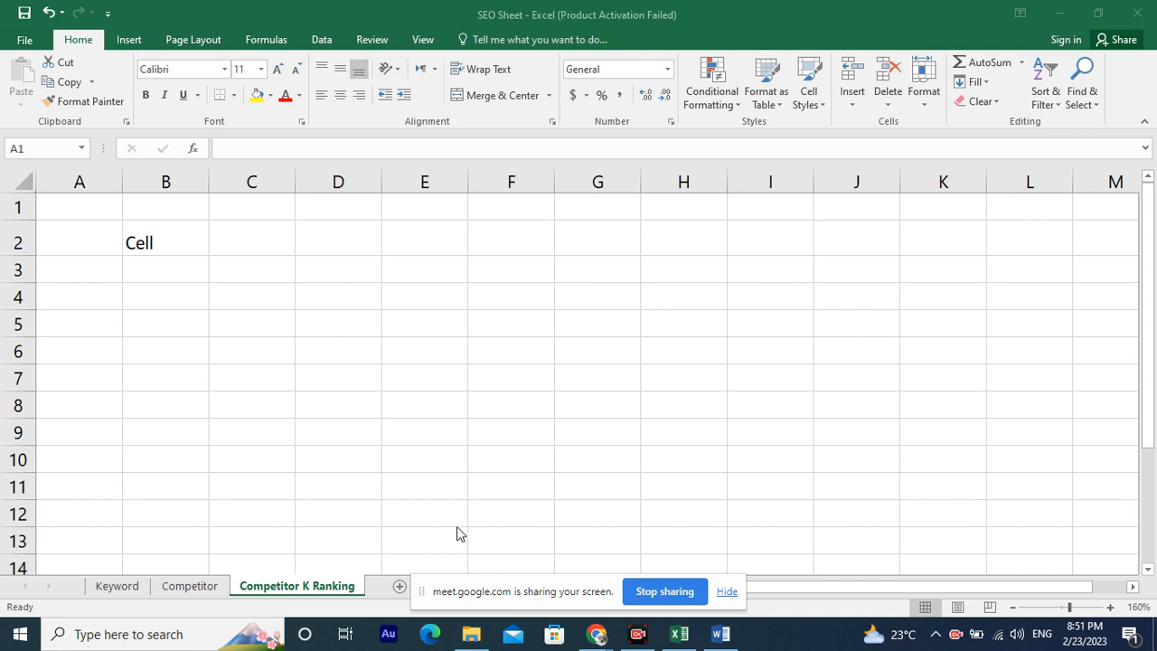
left_click(53, 206)
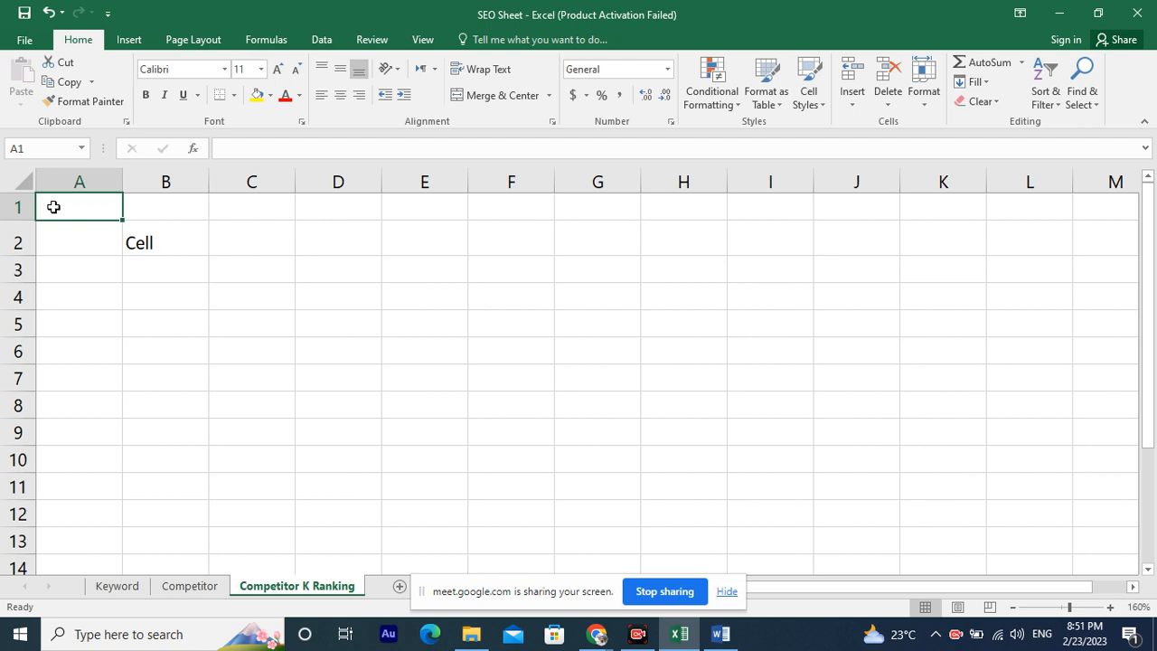
key("ctrl+Right")
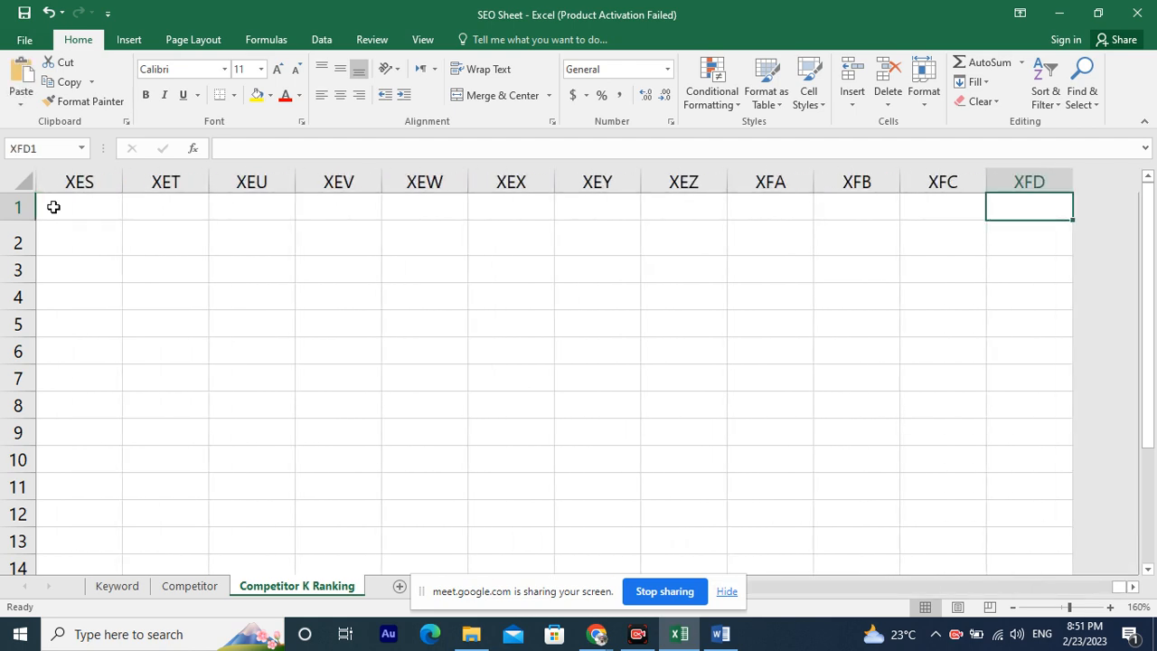
Type Ctrl+End as a note in cell XEV2 and then erase it.
left_click(313, 231)
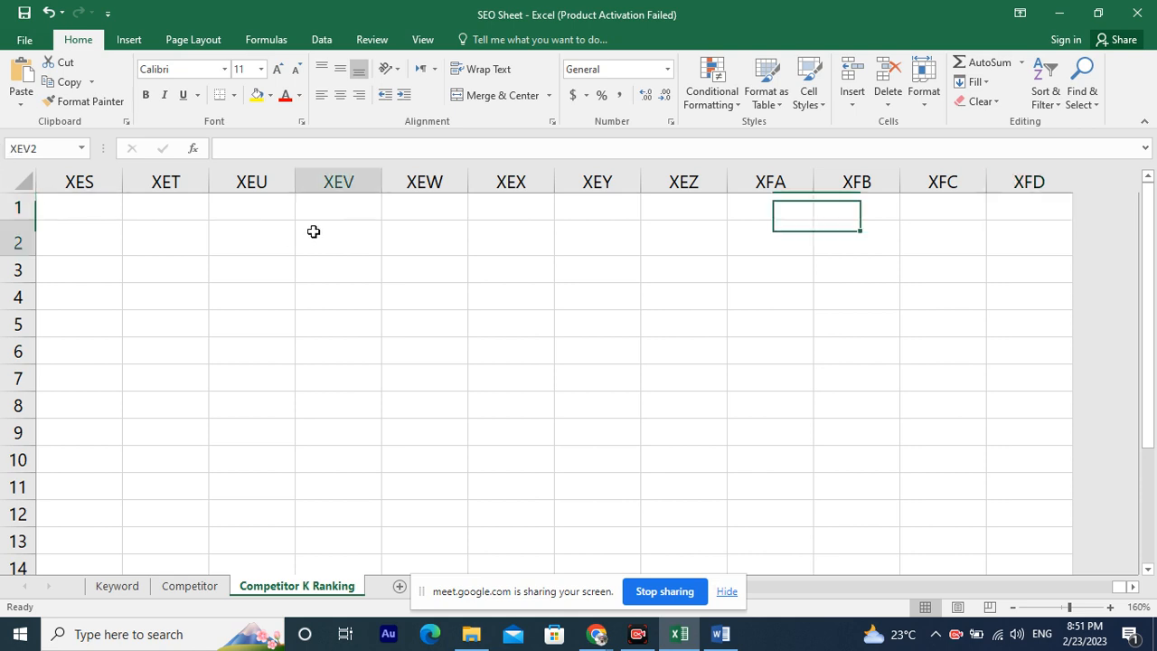
type("Ct")
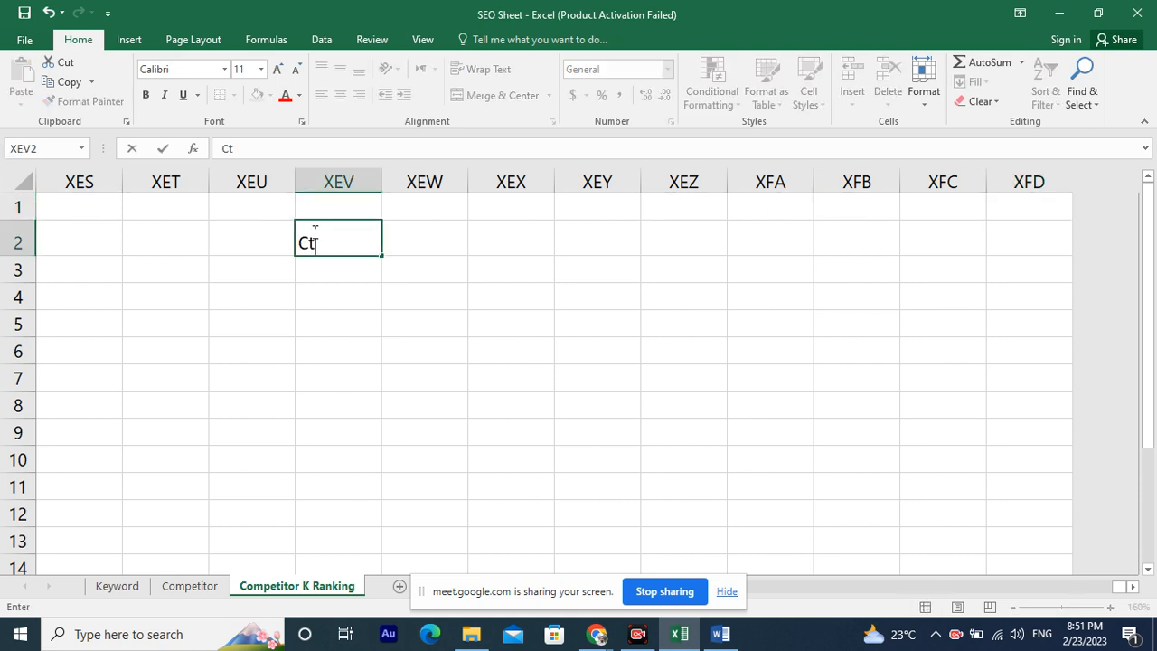
type("rl")
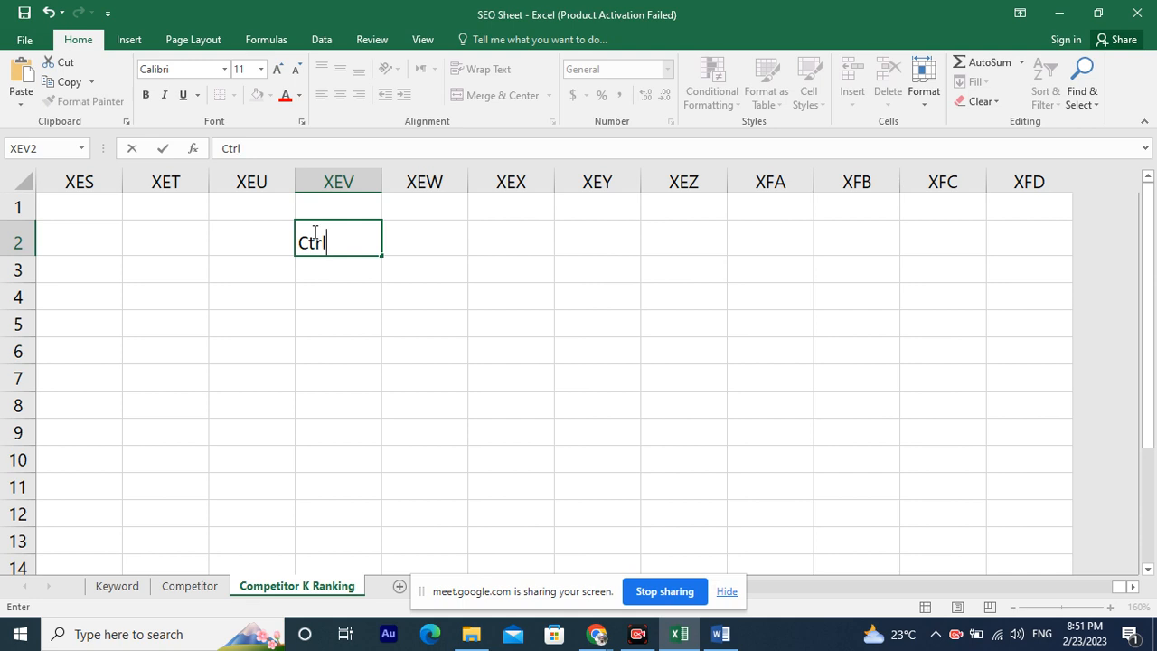
type("+End")
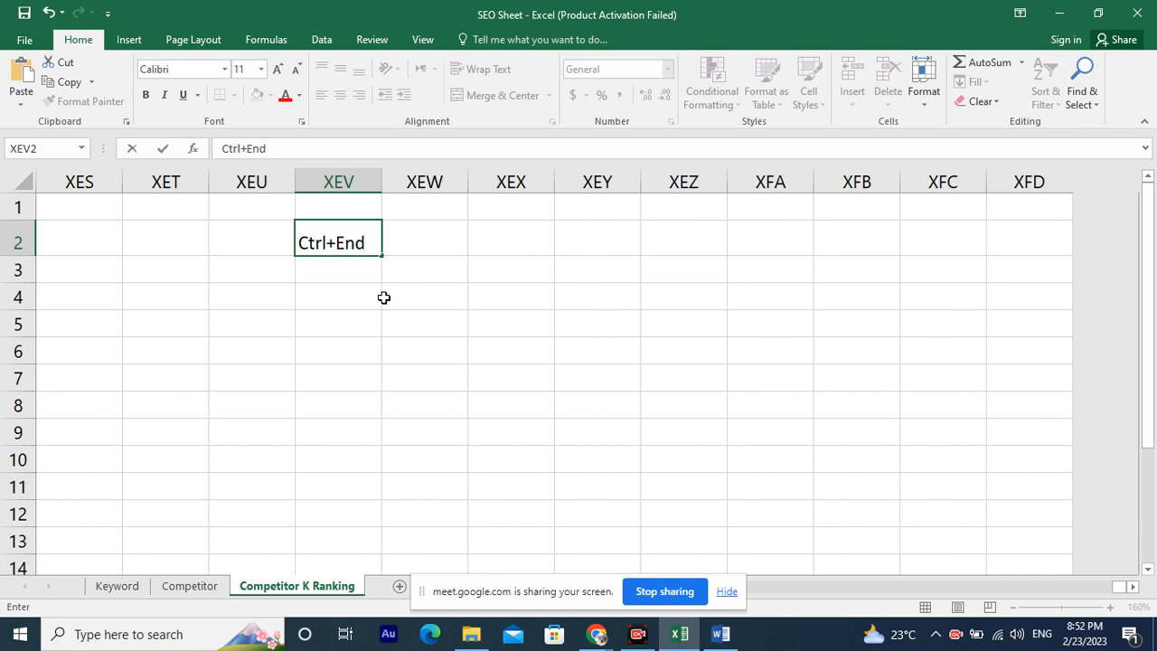
type("\\\\")
key("BackSpace")
key("BackSpace")
key("BackSpace")
key("BackSpace")
key("BackSpace")
key("BackSpace")
key("BackSpace")
key("BackSpace")
key("BackSpace")
key("BackSpace")
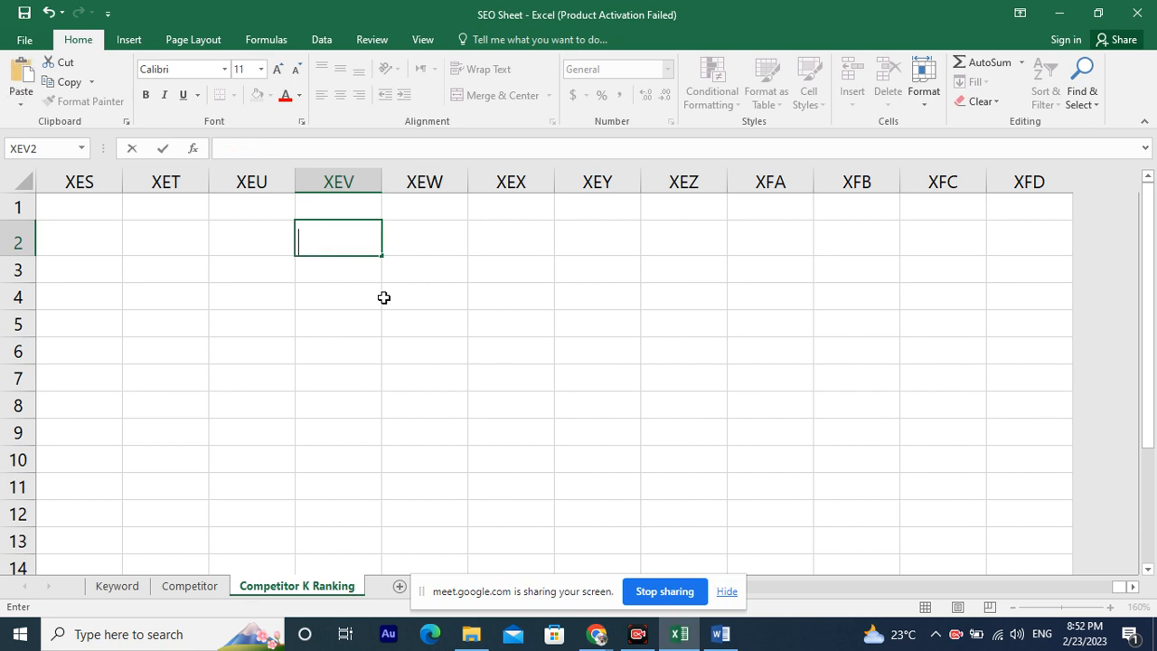
left_click(126, 204)
left_click(89, 208)
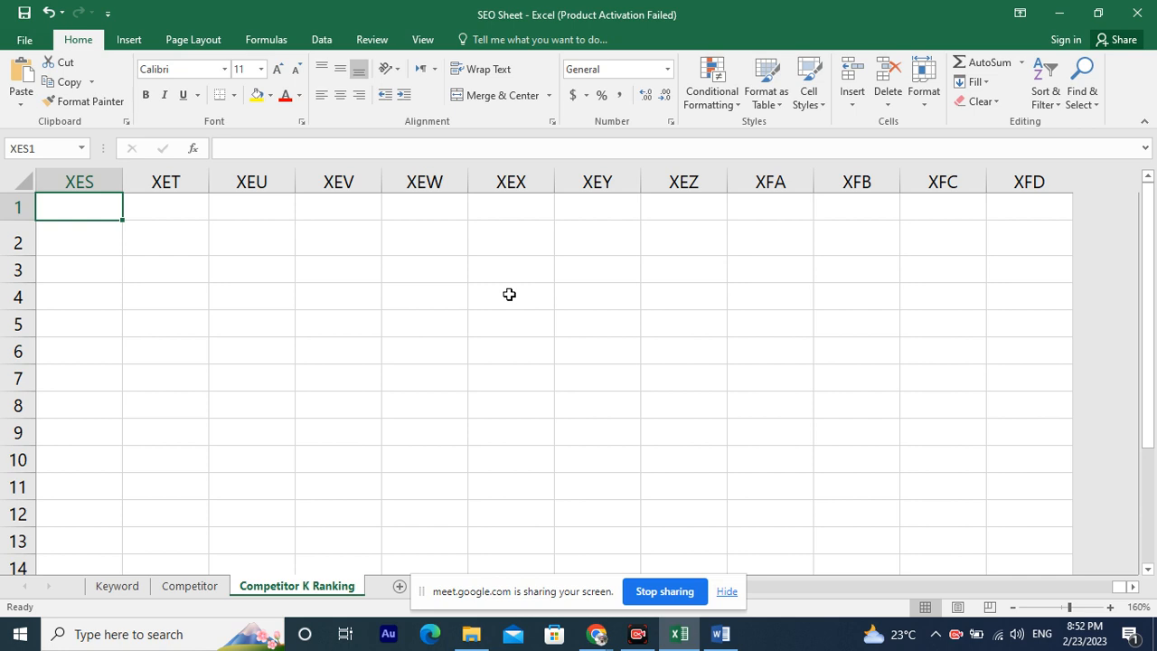
Return to cell A1 and move four cells to the right along row 1.
key("ctrl+Home")
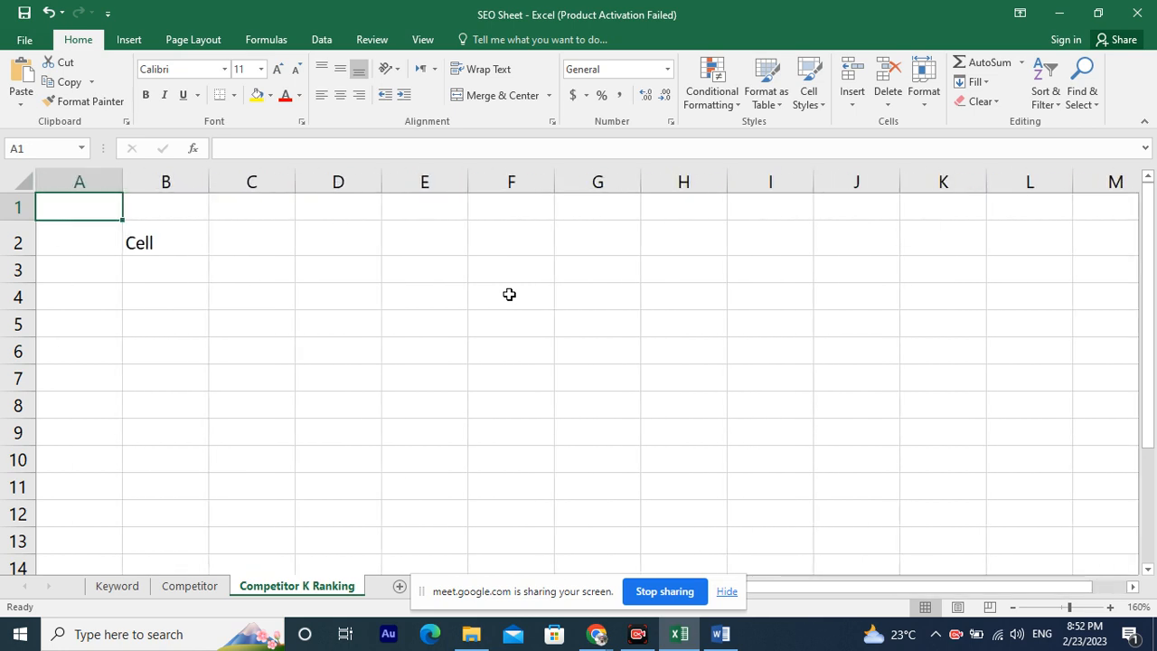
key("Right")
key("Right")
key("Right")
key("Right")
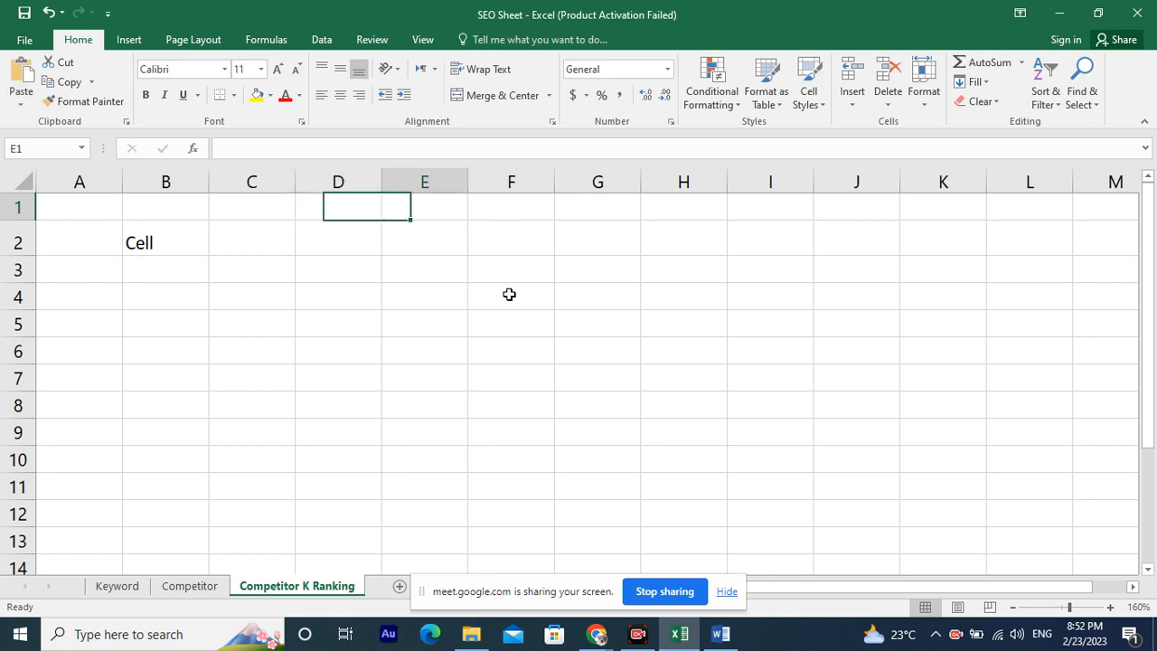
key("Right")
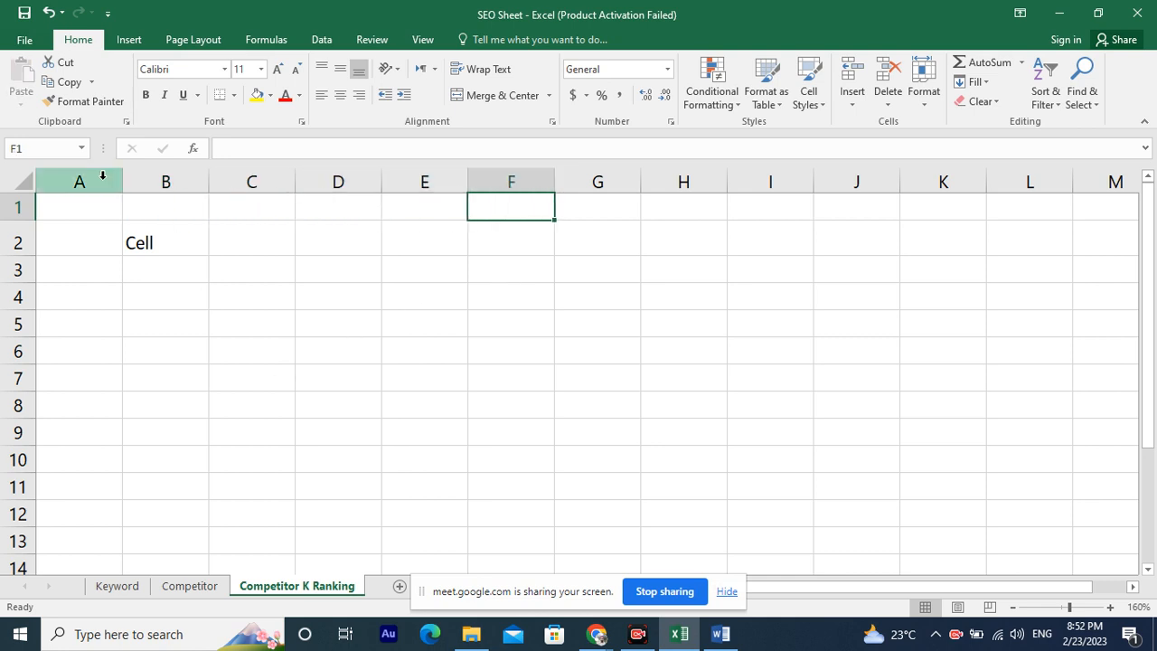
Select columns A, B and D one at a time.
left_click(61, 179)
left_click(165, 182)
left_click(325, 182)
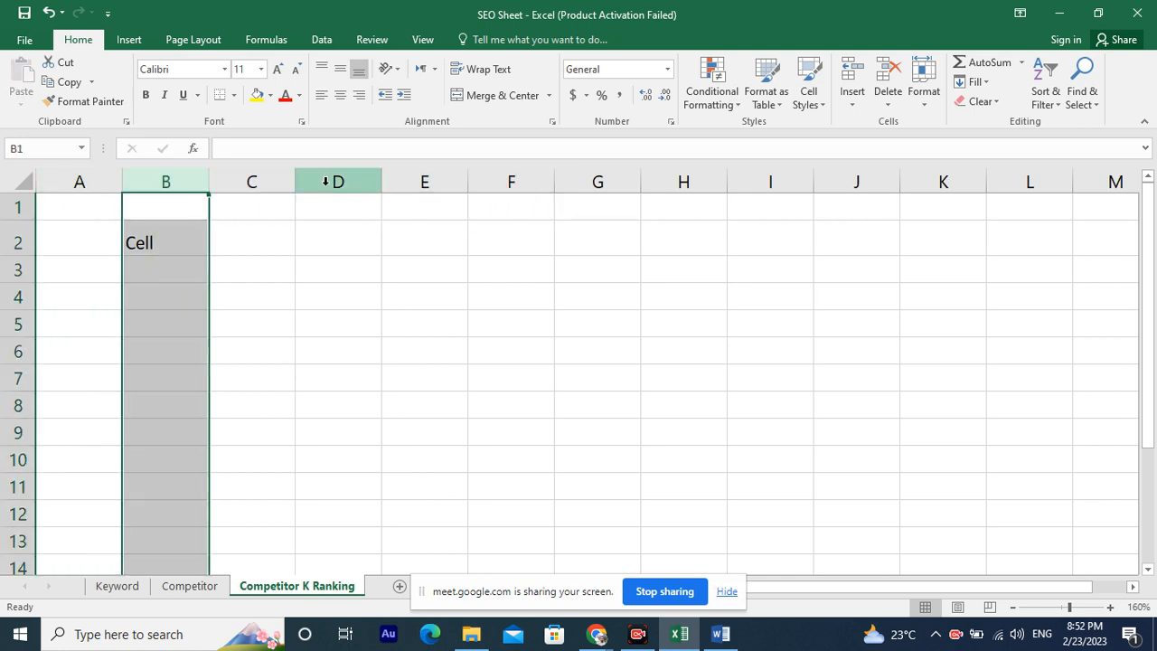
left_click_drag(764, 210, 559, 265)
left_click_drag(423, 244, 362, 239)
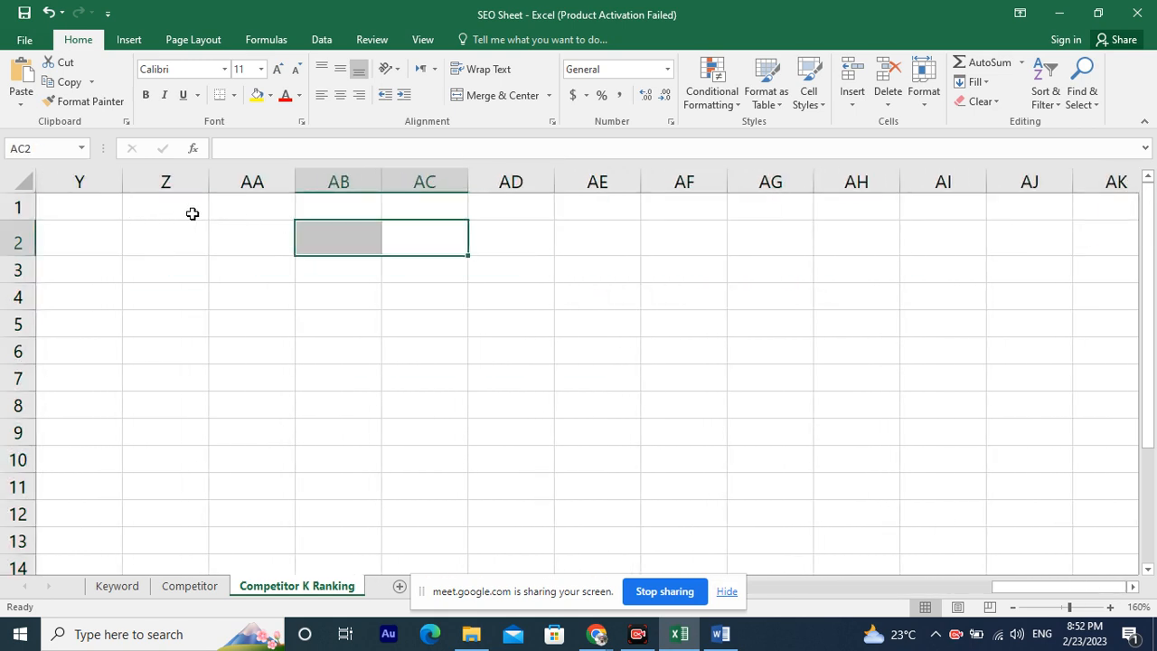
Move across row 1 cell by cell from column Z towards column DG.
left_click(193, 212)
left_click(237, 213)
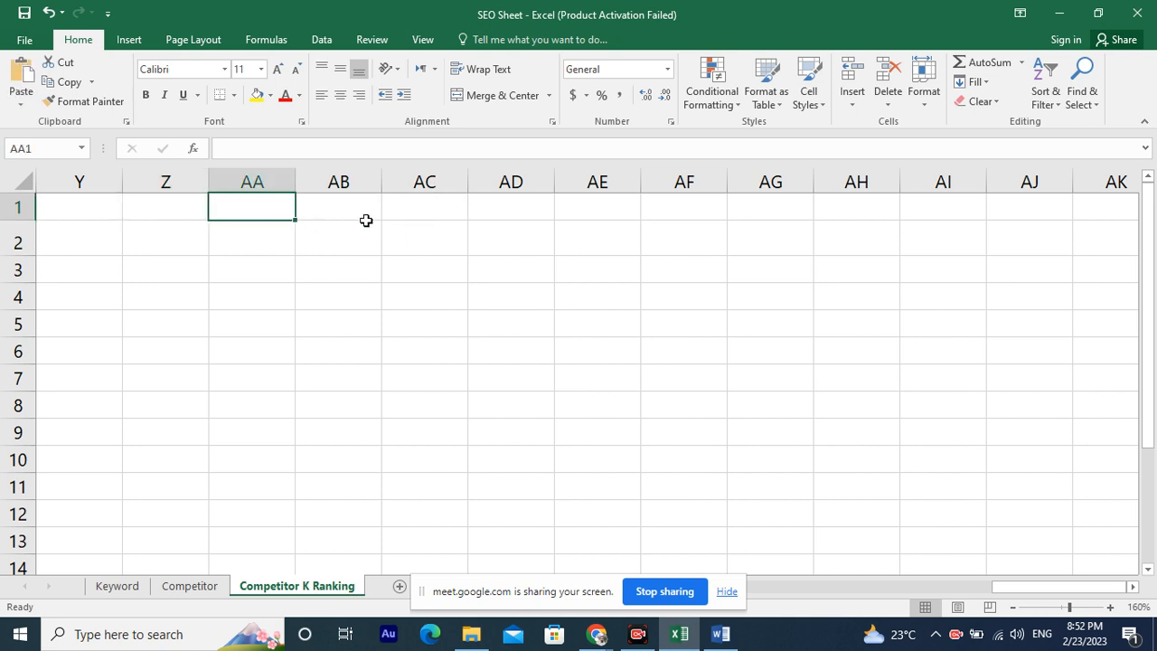
left_click(356, 216)
left_click(451, 214)
left_click(606, 214)
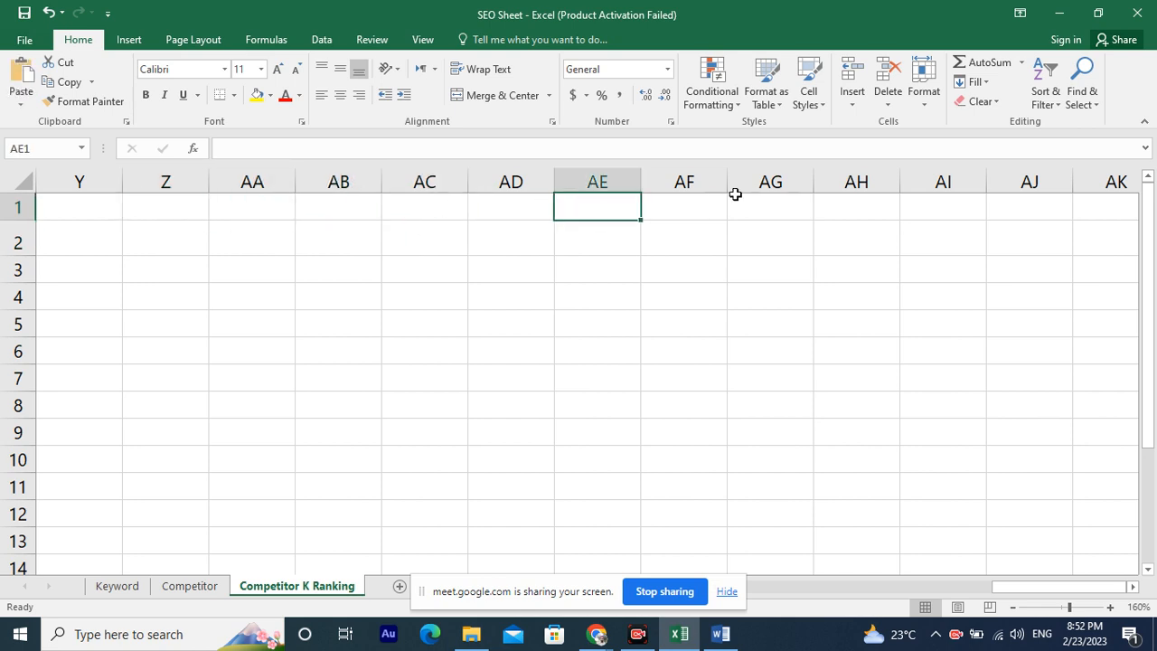
left_click_drag(1069, 207, 1042, 212)
left_click(1040, 202)
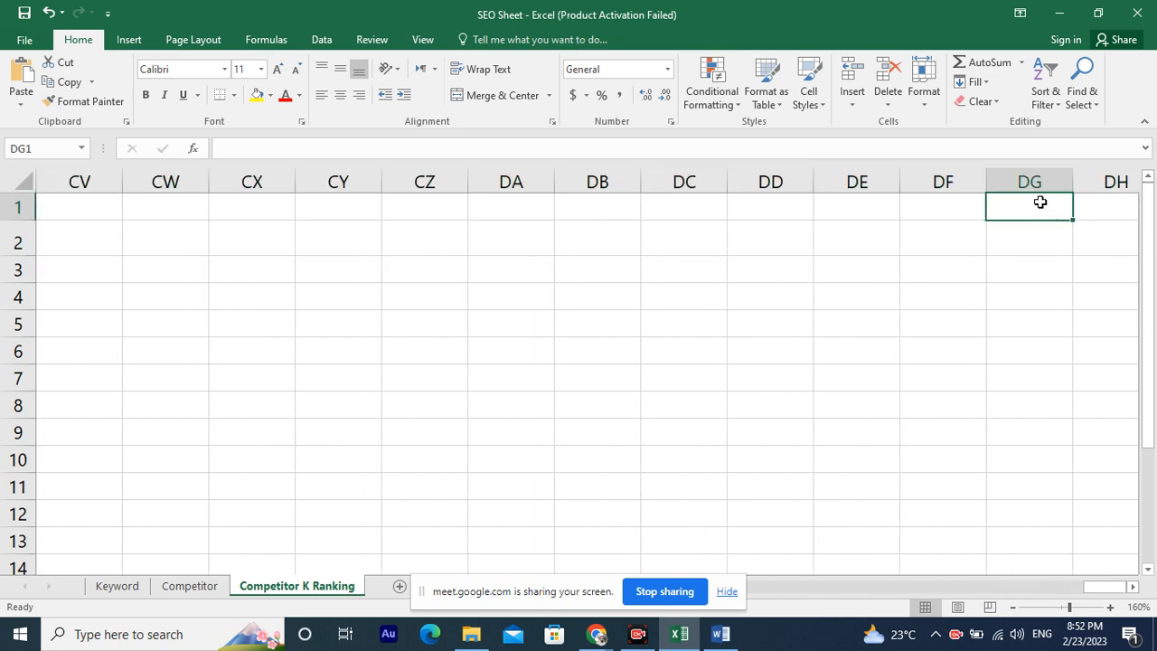
Jump to the end of row 1 and select the last columns XFC and XFD.
key("ctrl+Right")
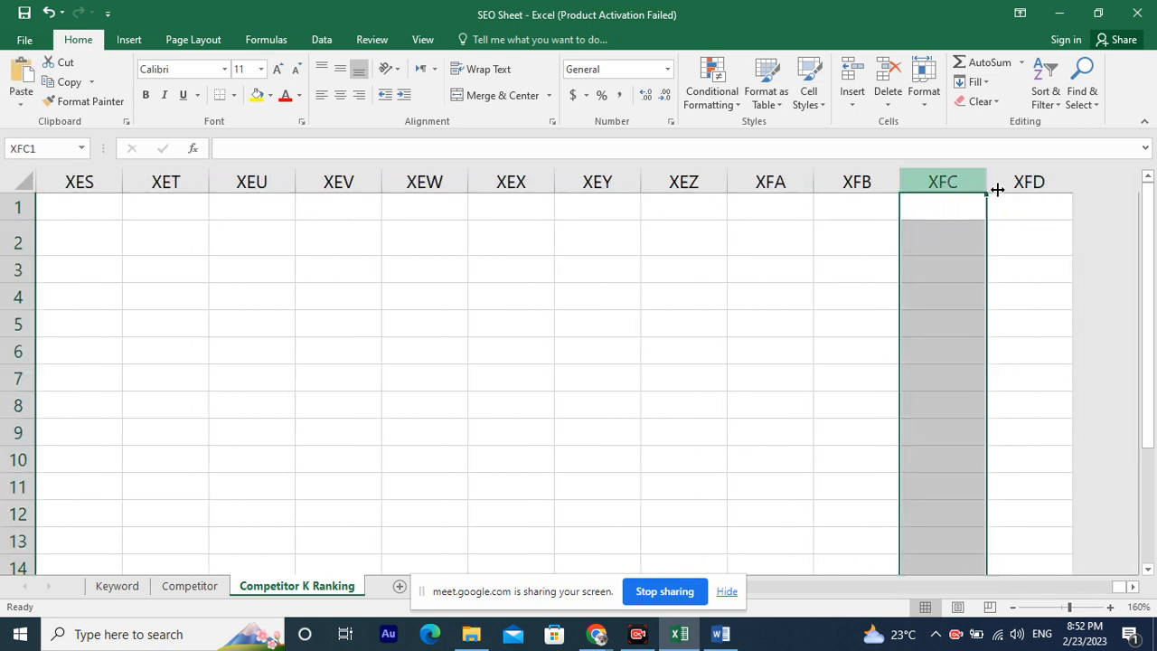
left_click(949, 182)
left_click(1017, 185)
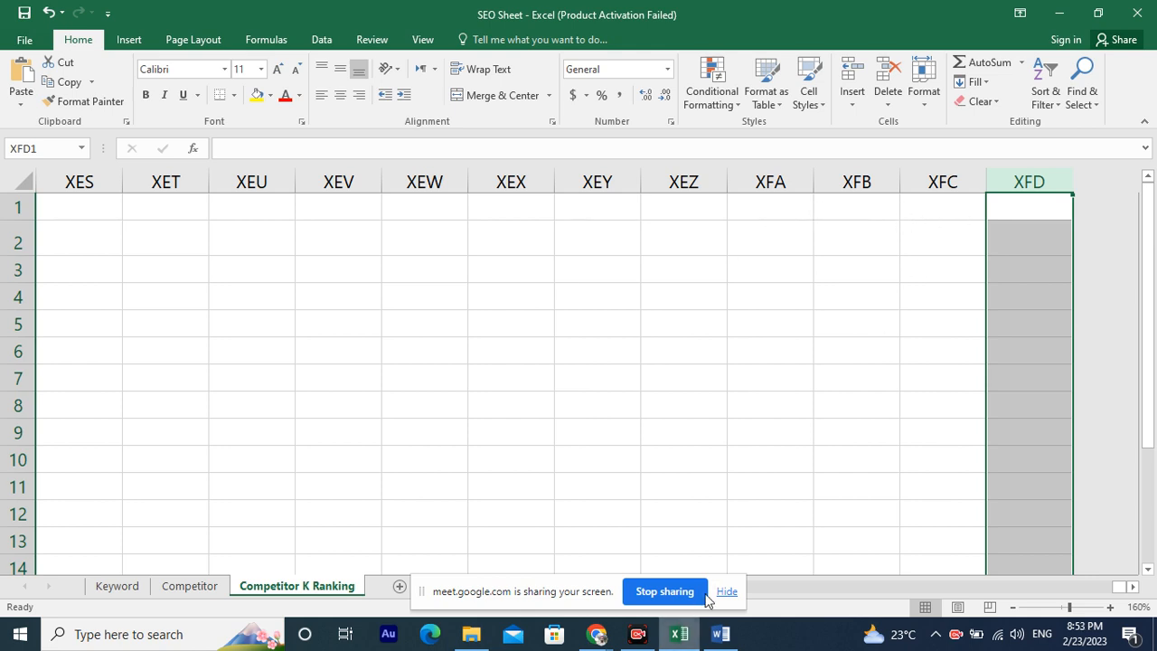
left_click(930, 600)
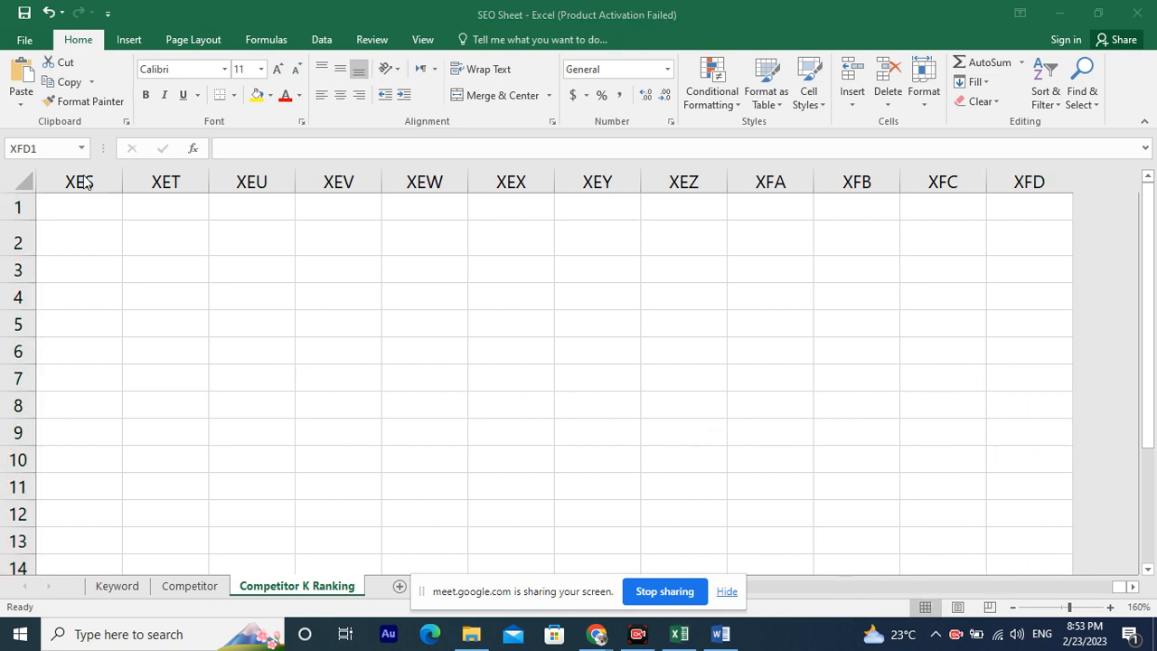
Select cell XEY1 and return to cell A1.
left_click(579, 215)
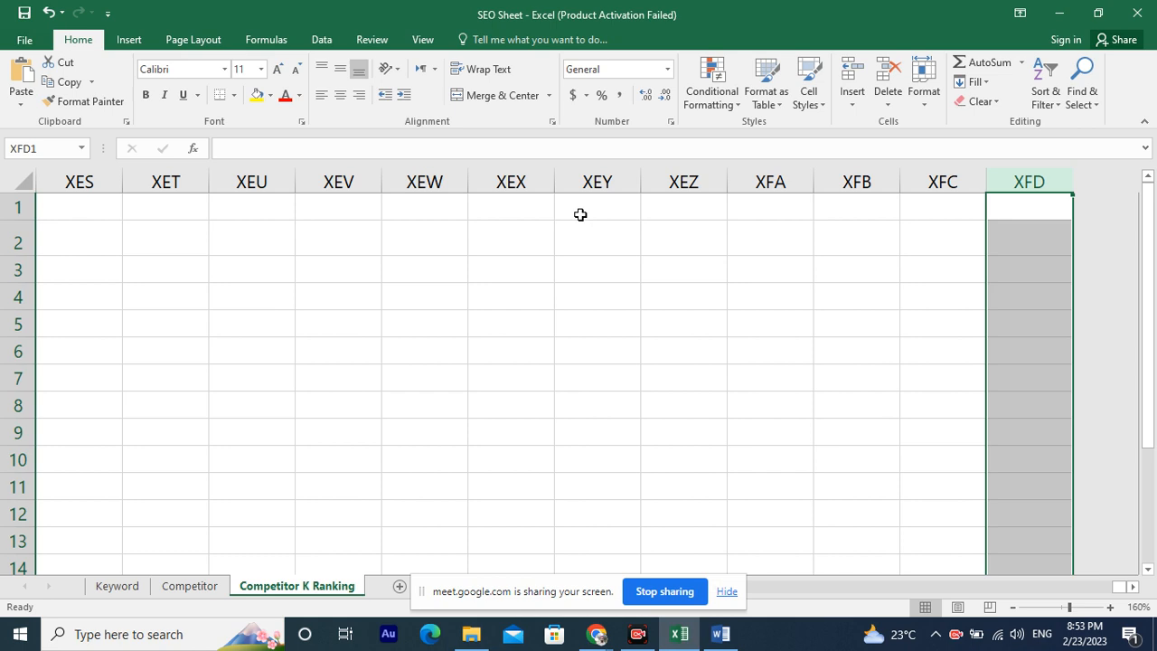
left_click(579, 215)
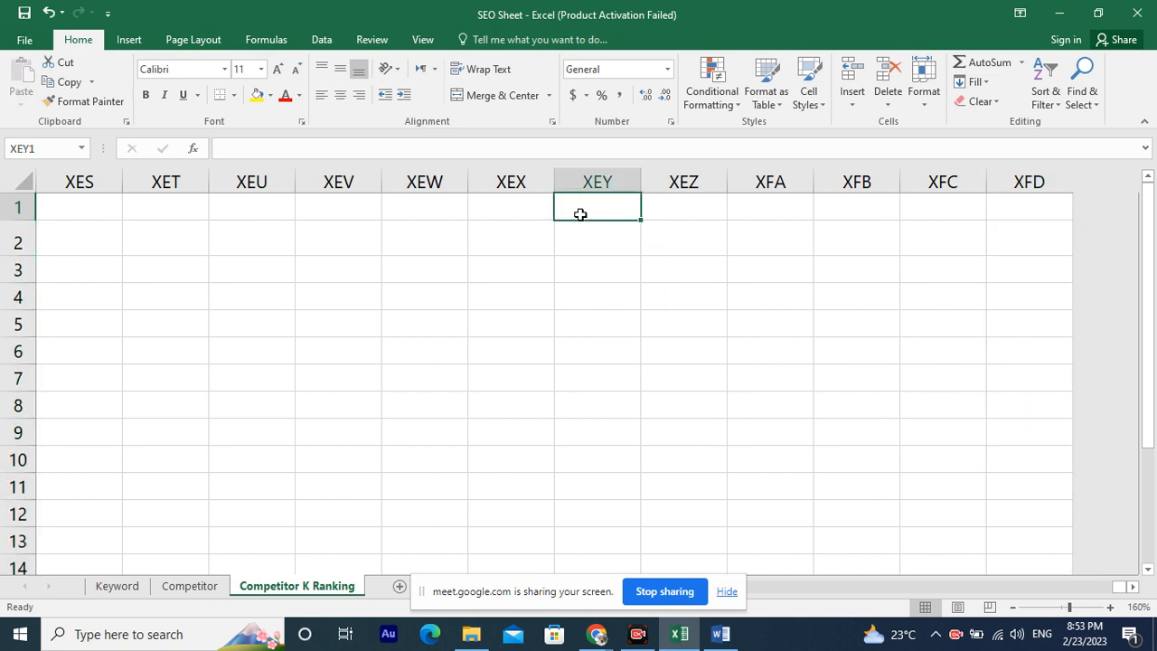
key("ctrl+Home")
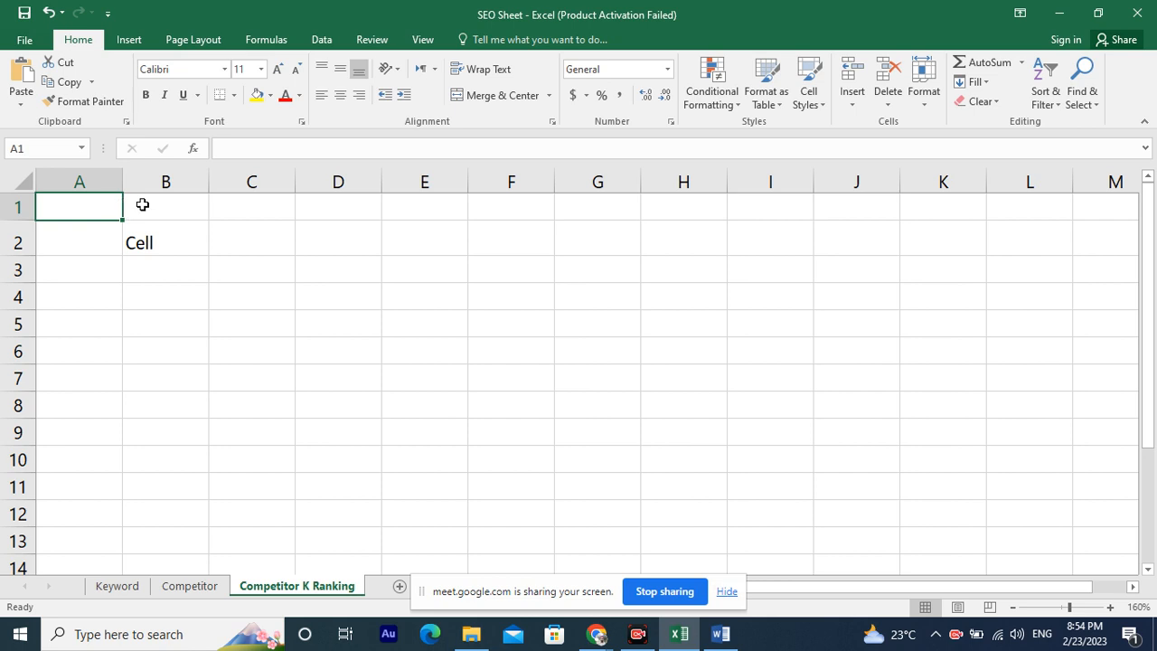
Select the range C1:J2, then the range A1:A8, then cell A1 alone.
left_click_drag(258, 217, 834, 230)
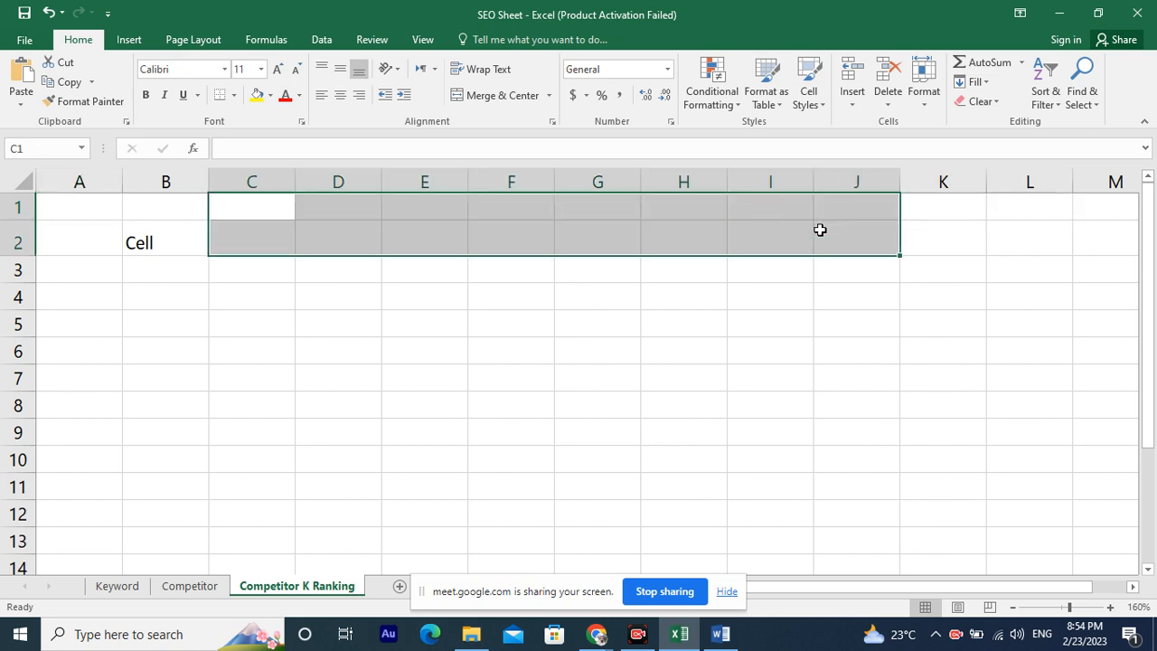
left_click_drag(56, 204, 94, 408)
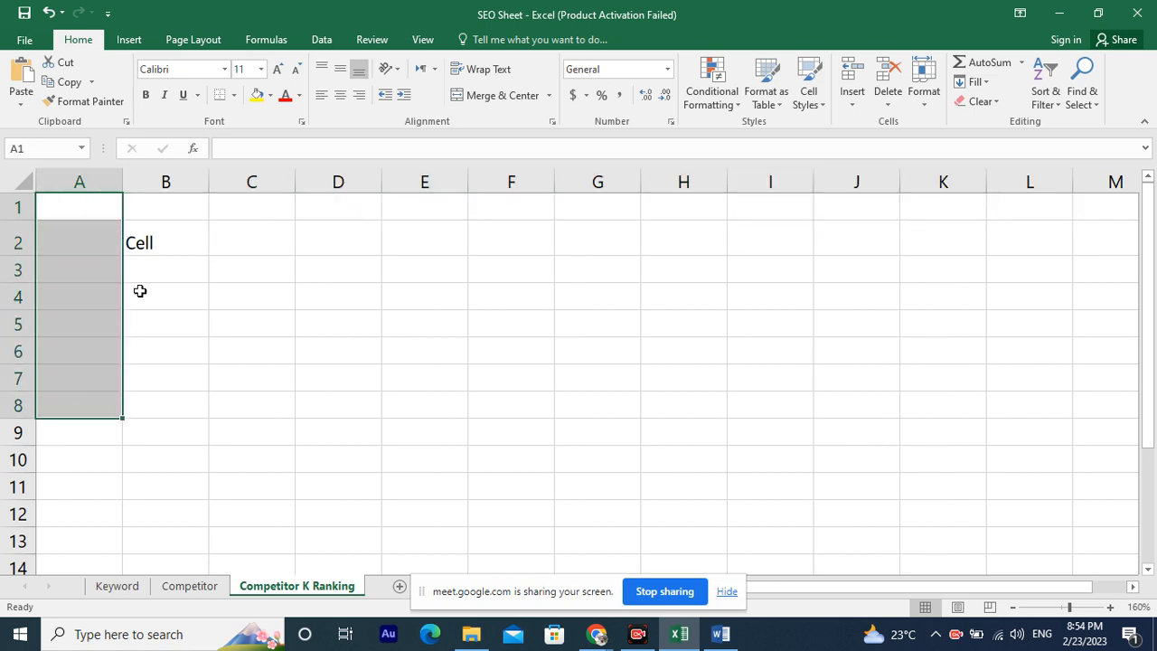
left_click(94, 214)
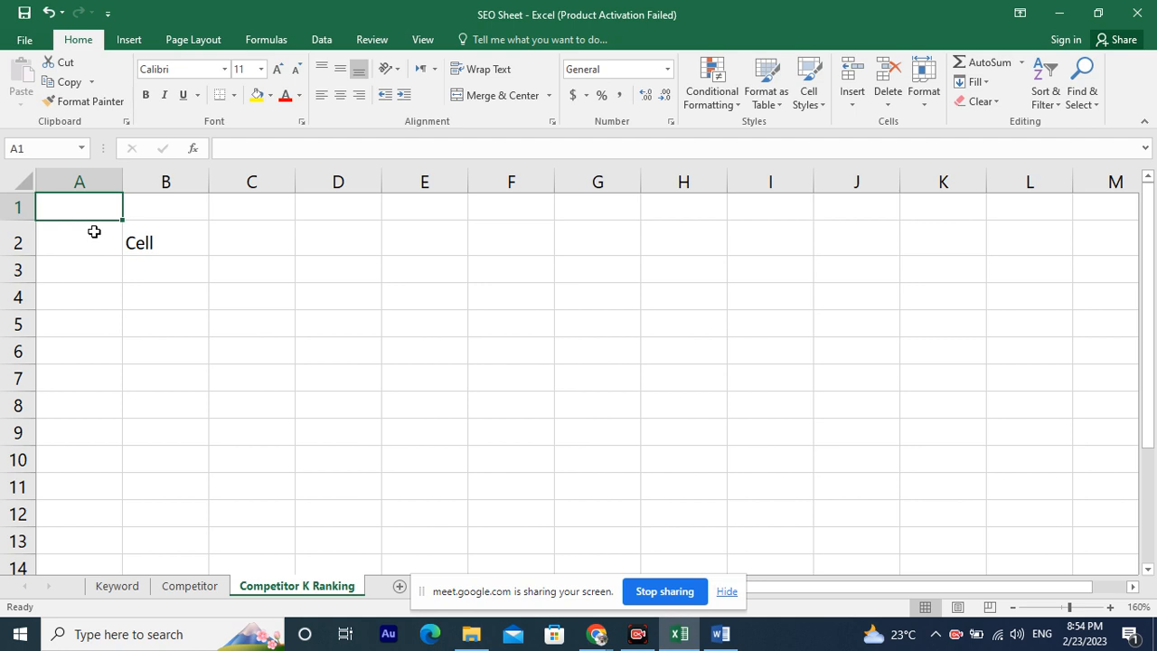
Jump to the last row of column A and select cell B1048564.
key("ctrl+Down")
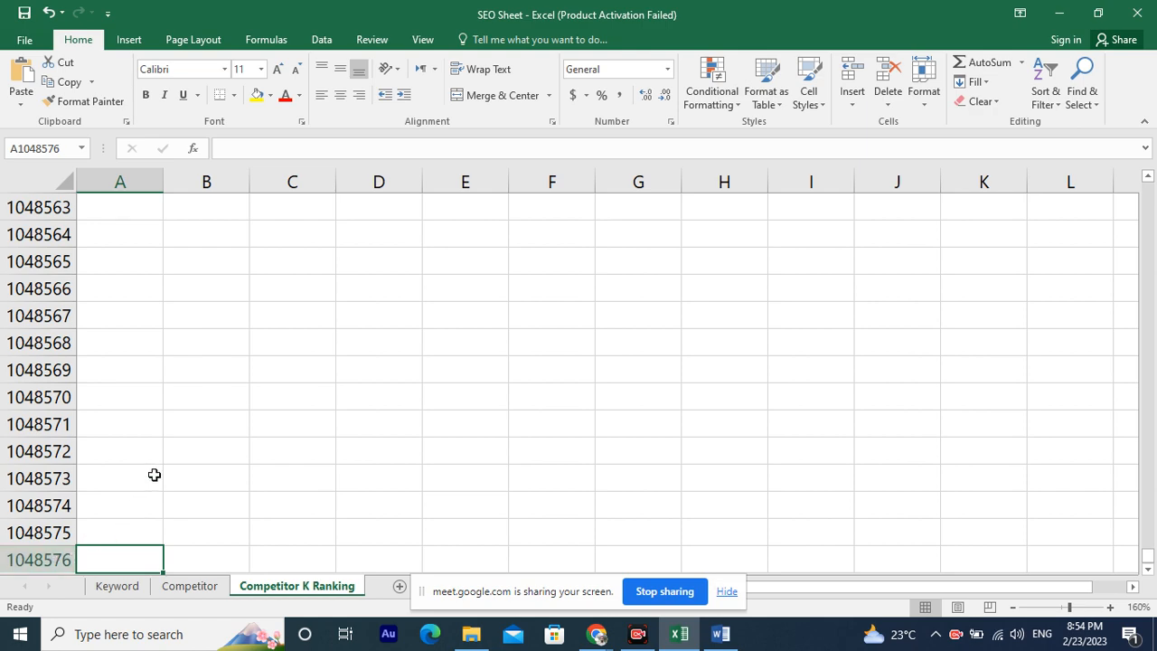
scroll(154, 475, "up", 20)
scroll(163, 454, "down", 20)
scroll(153, 463, "up", 3)
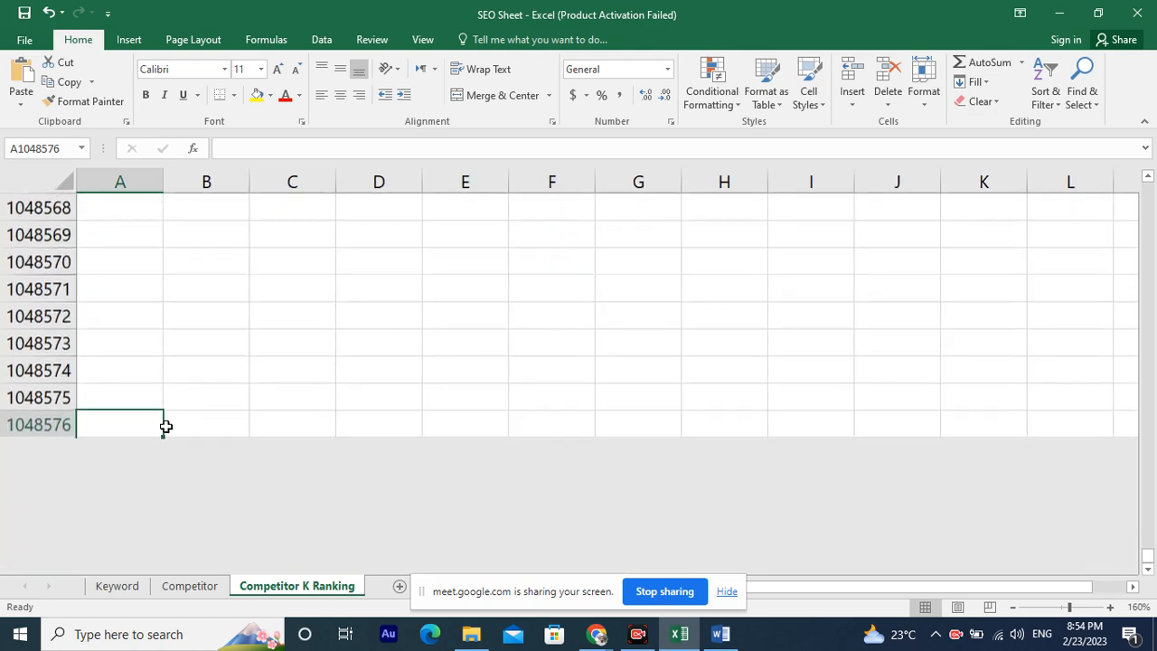
scroll(165, 427, "up", 3)
left_click(227, 375)
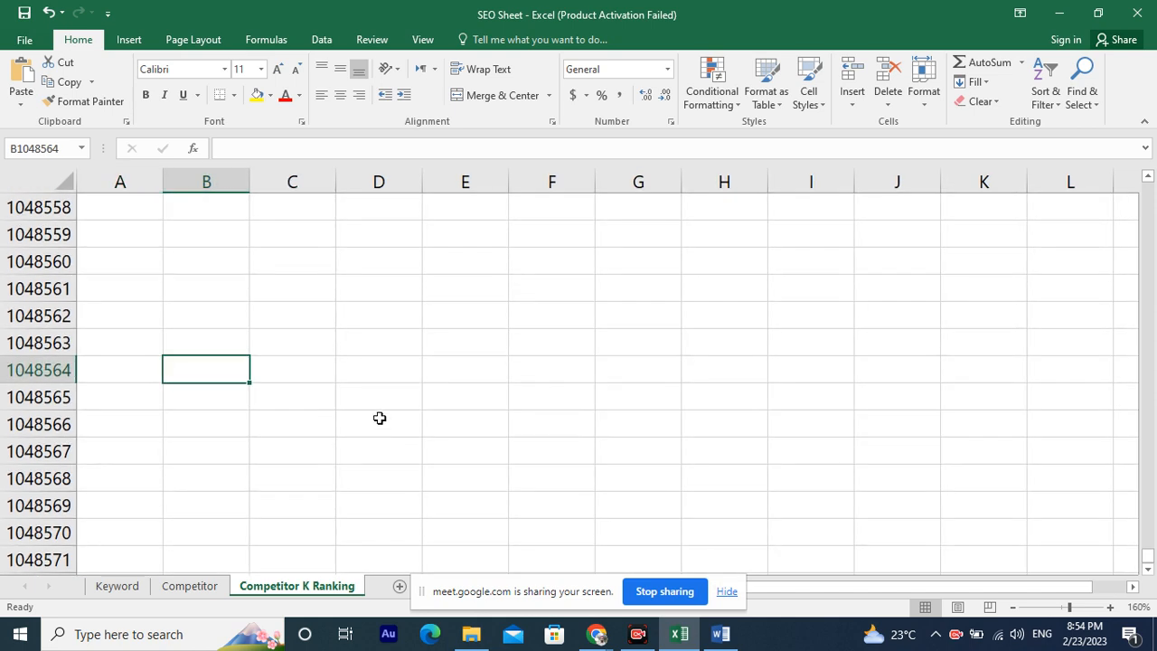
Enter Ctrl+Page Down in cell B1048564.
type("Ctrl+")
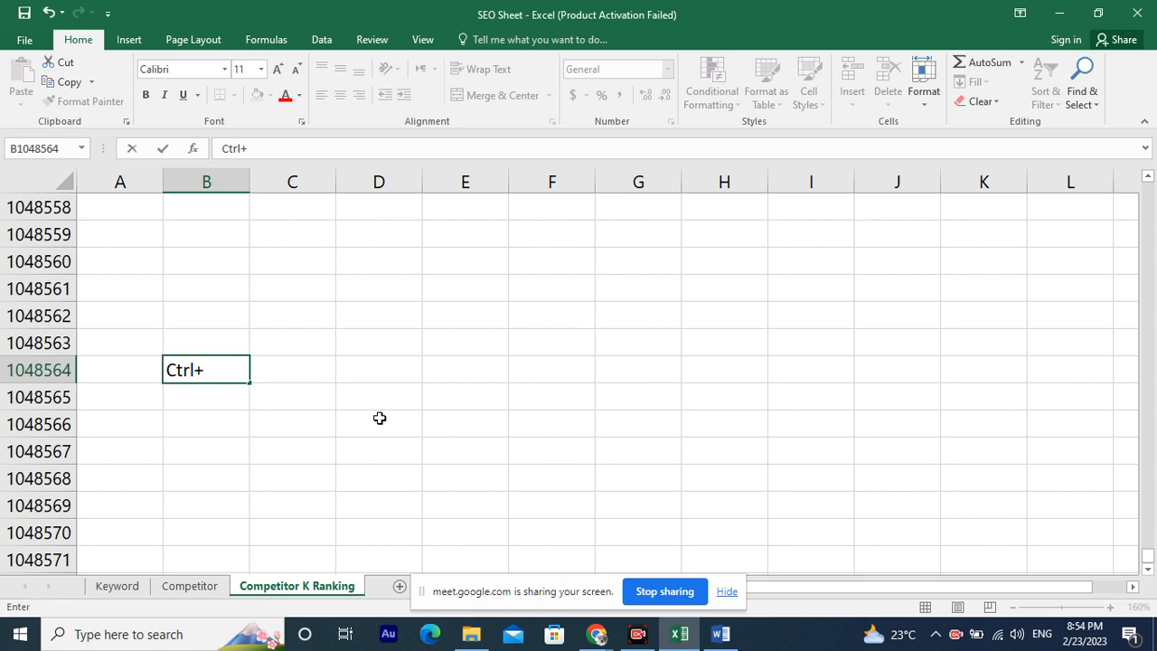
type("Page")
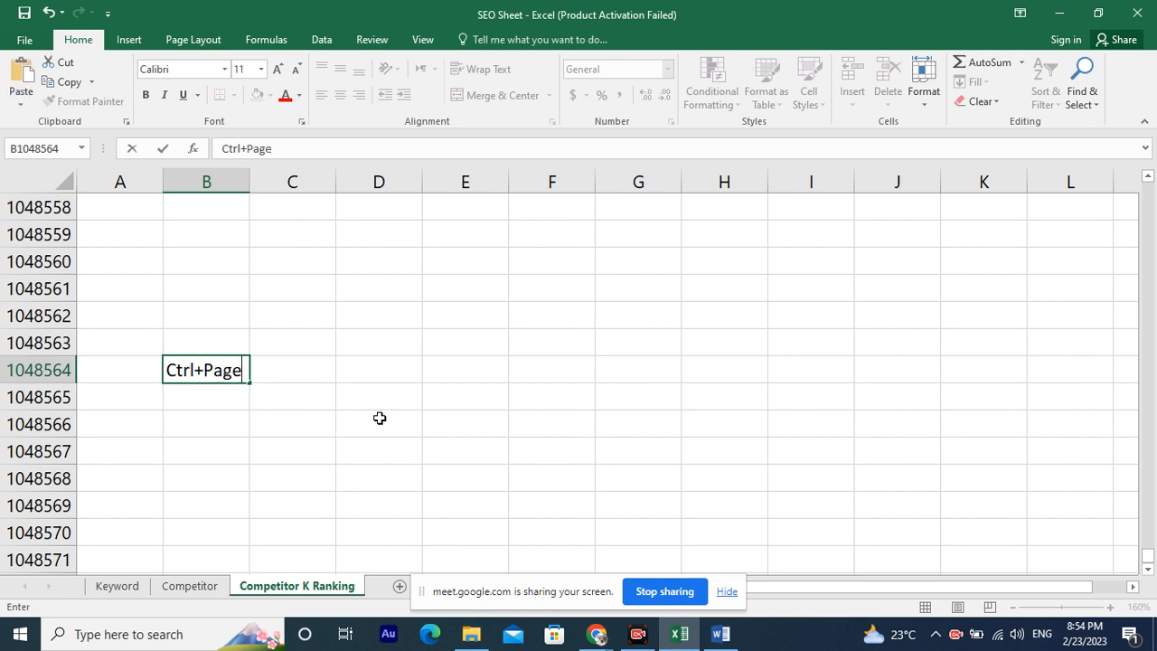
type(" DOwn")
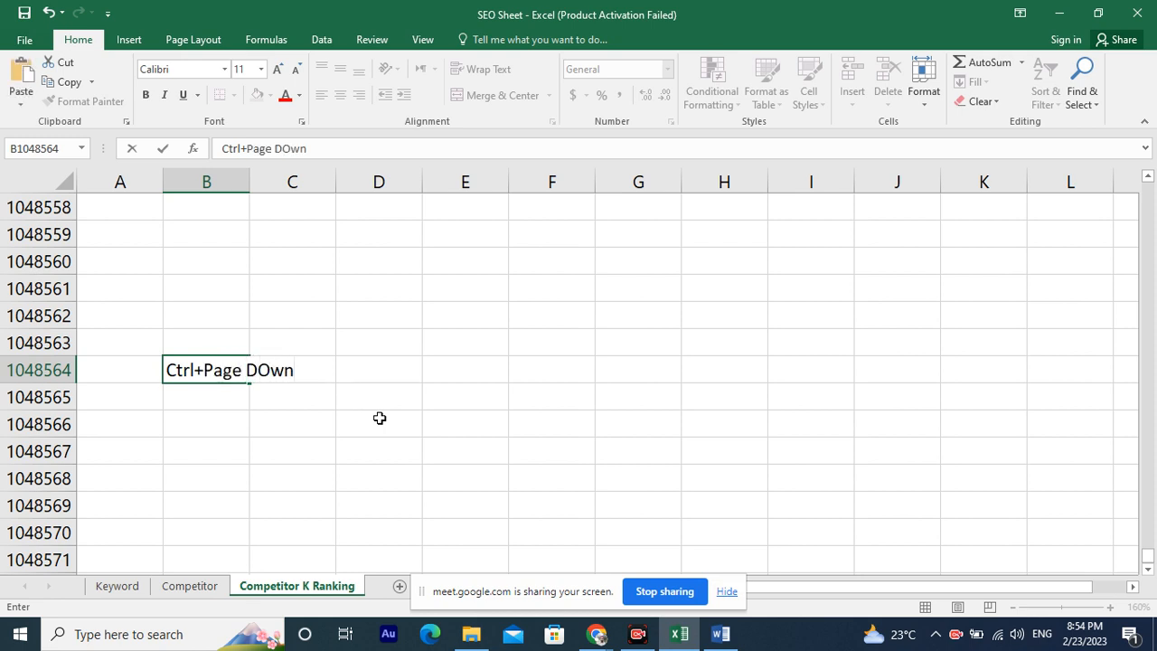
key("Left")
key("Right")
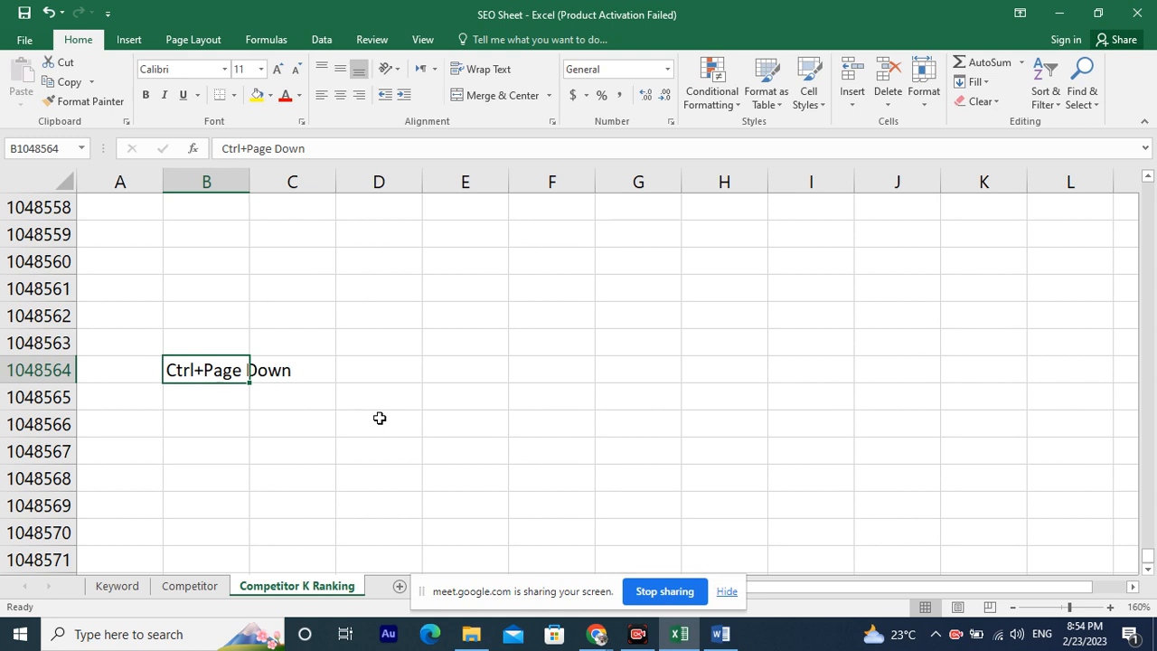
Switch to the Competitor and Keyword sheets and back to Competitor K Ranking.
left_click(173, 590)
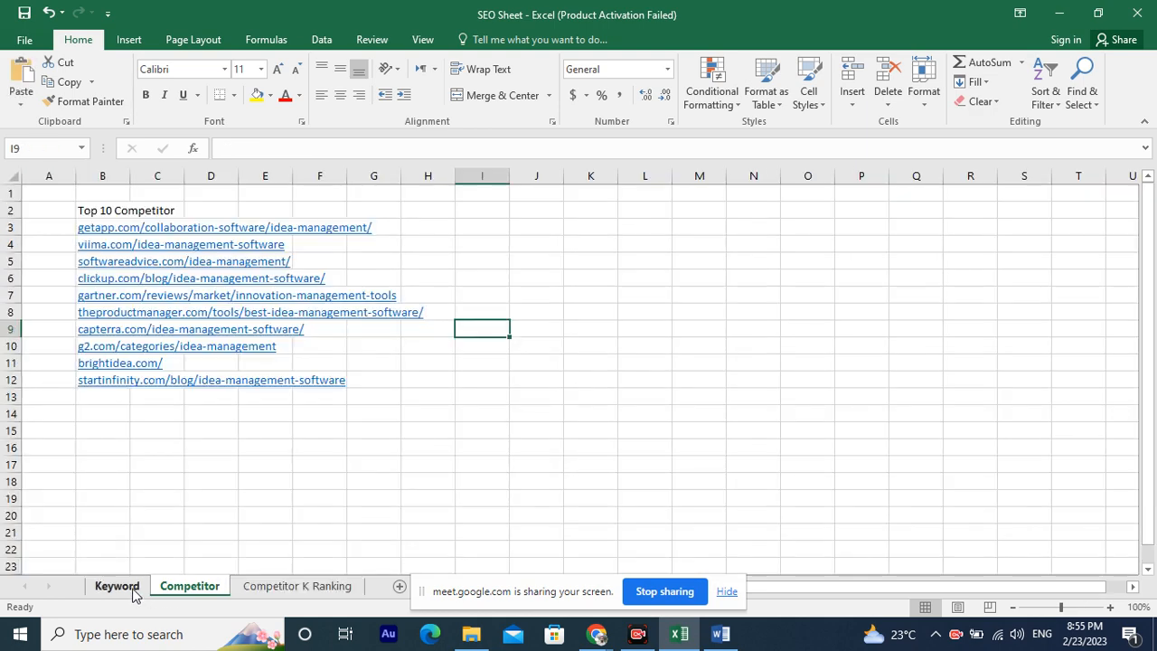
left_click(132, 588)
left_click(190, 587)
left_click(294, 586)
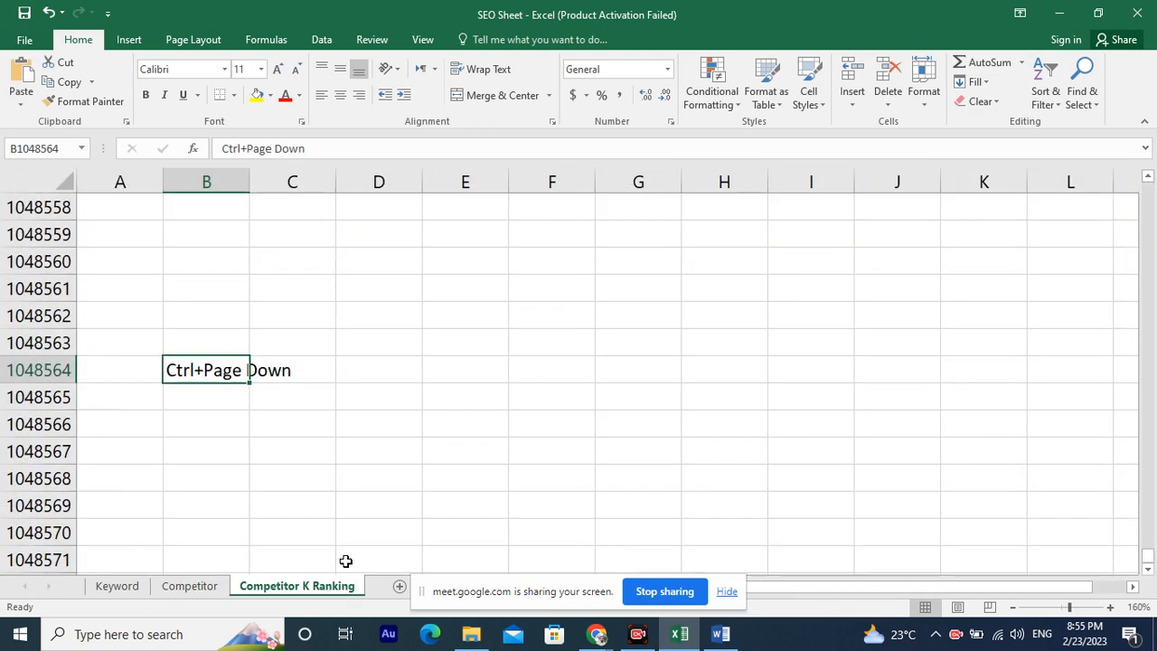
Navigate back to the top of the sheet and select cell M7.
scroll(194, 361, "up", 18)
scroll(195, 362, "right", 4)
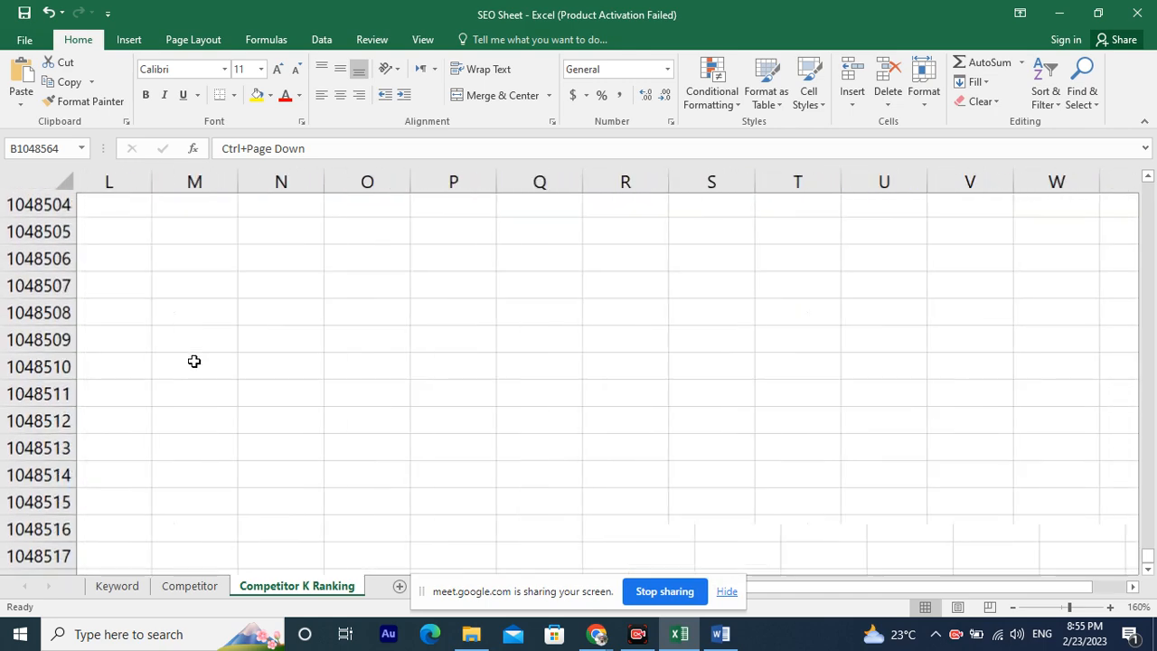
scroll(194, 353, "left", 2)
left_click(192, 343)
scroll(193, 341, "up", 19)
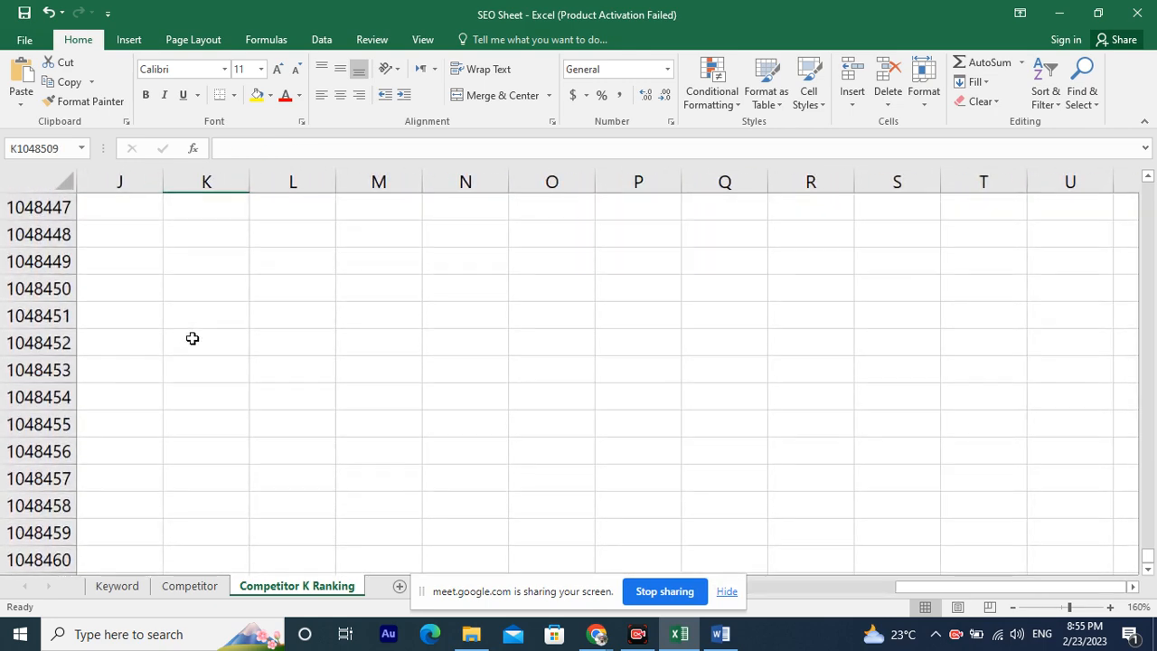
key("ctrl+Up")
key("Left")
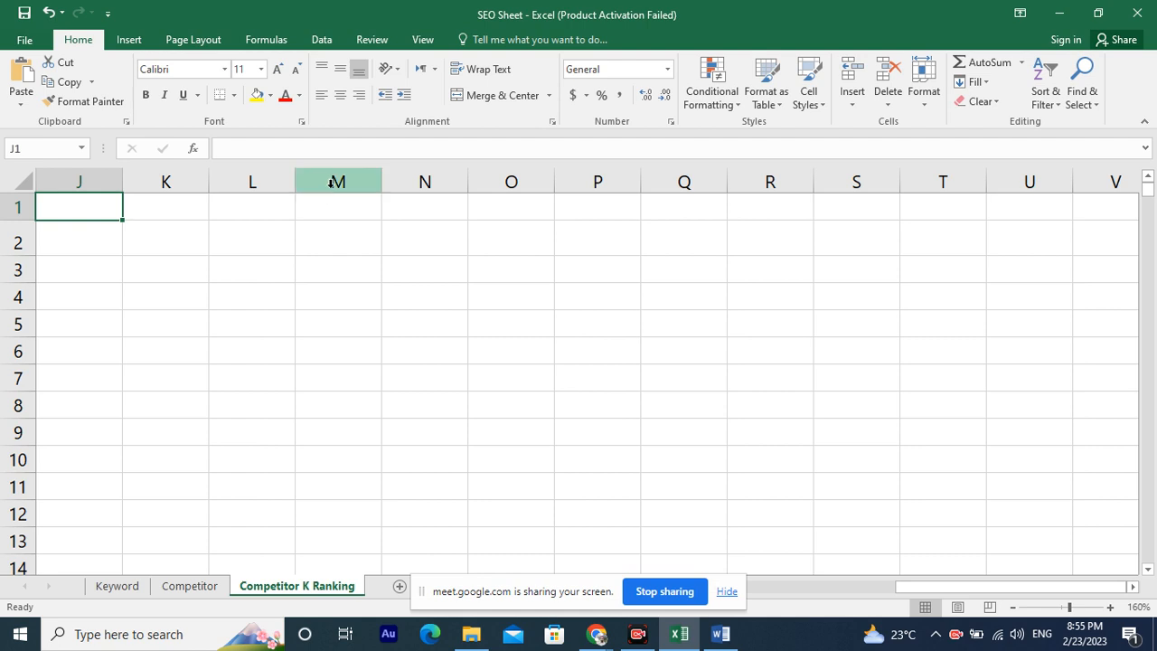
left_click(337, 381)
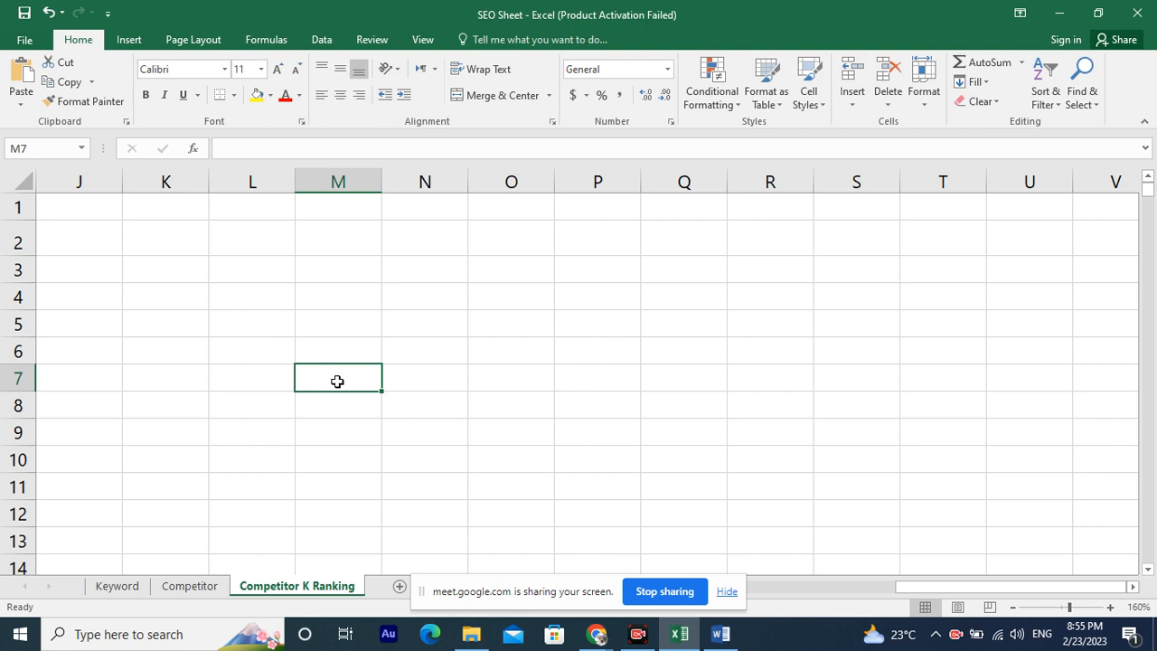
Hide the screen-sharing notification bar and reselect cell M7.
left_click(37, 154)
mouse_move(712, 419)
left_mouse_down()
mouse_move(261, 271)
mouse_move(84, 181)
mouse_move(54, 150)
left_mouse_up()
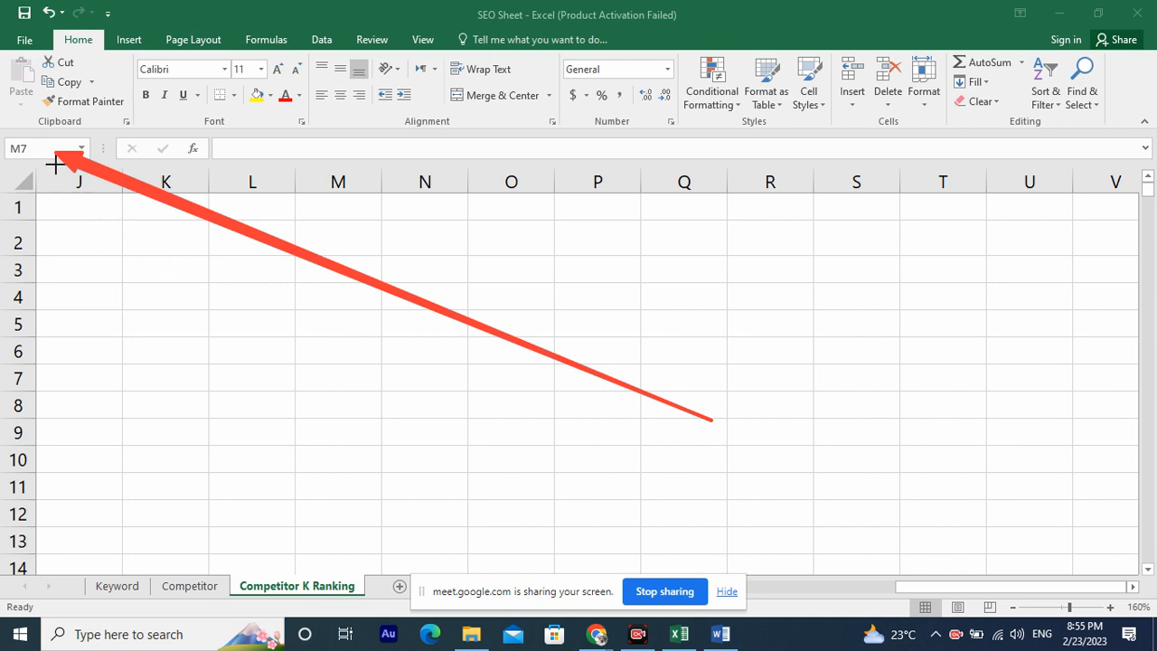
left_click(640, 601)
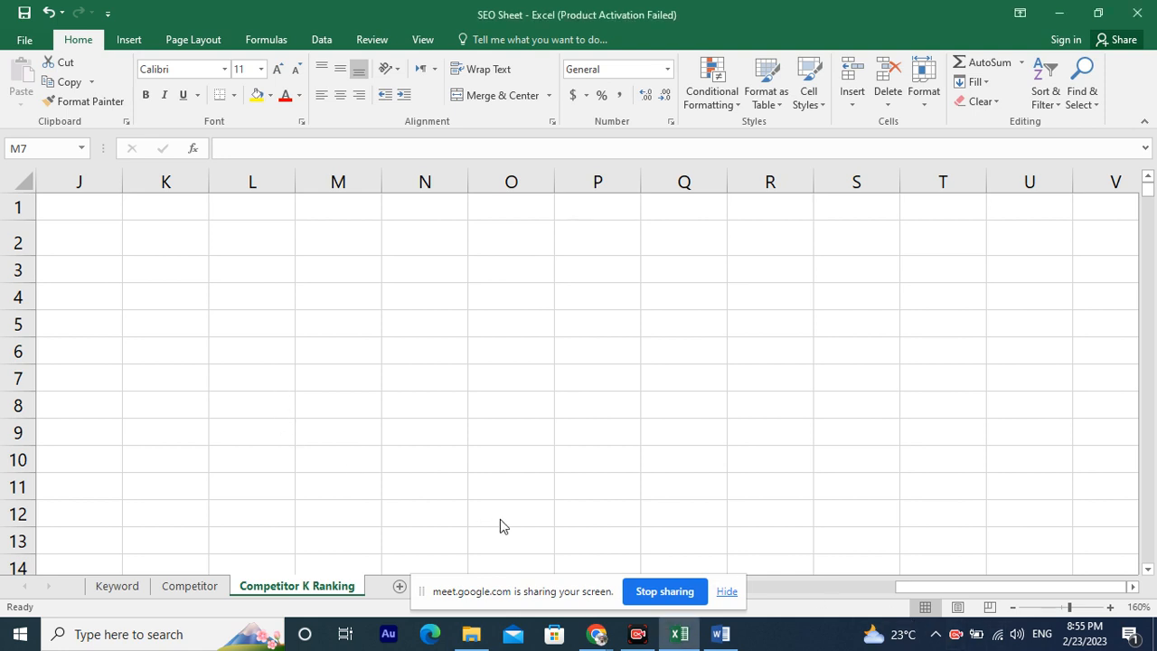
left_click(724, 590)
left_click(324, 374)
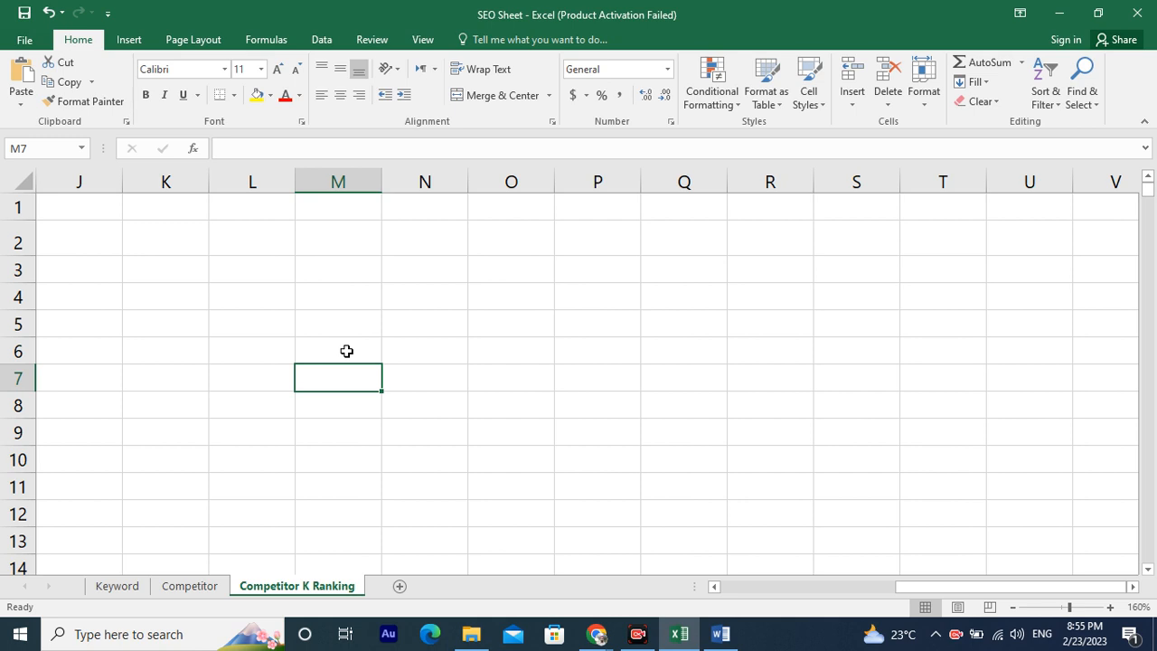
Enter Cell in cell L5.
left_click(286, 321)
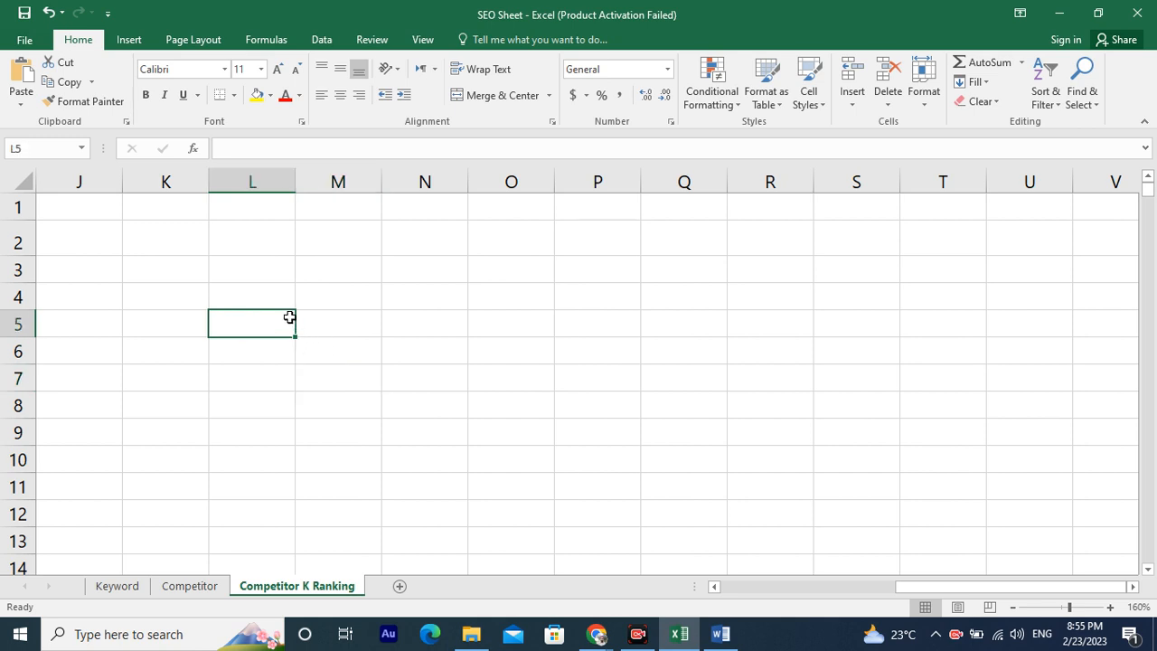
type("C")
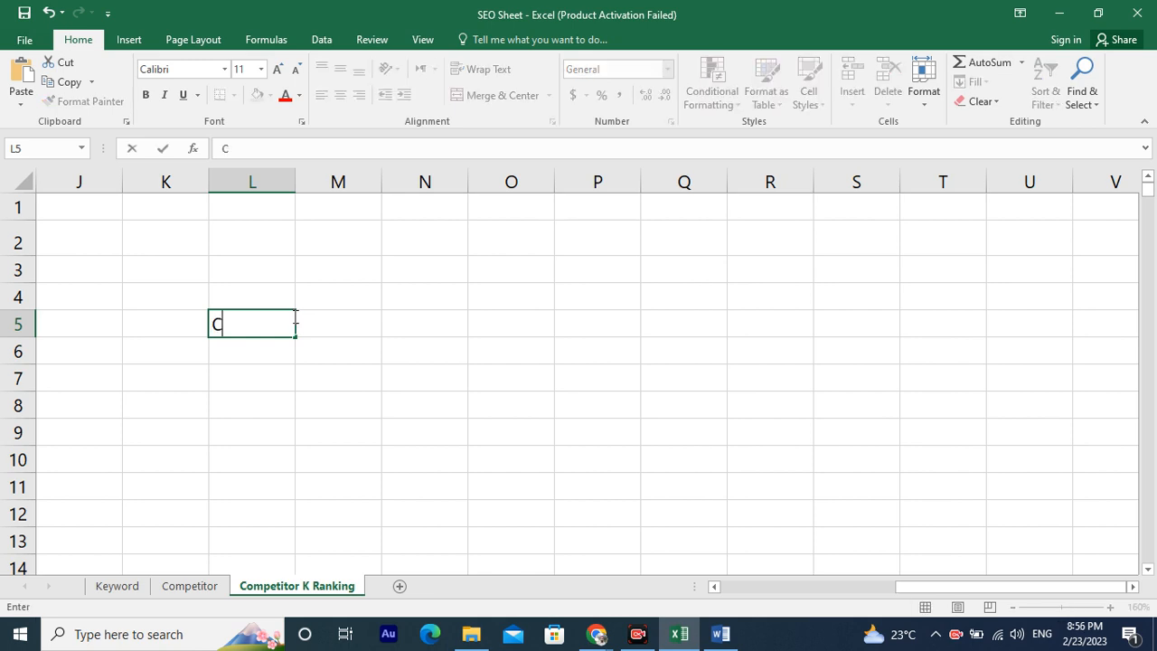
type("ell")
key("Tab")
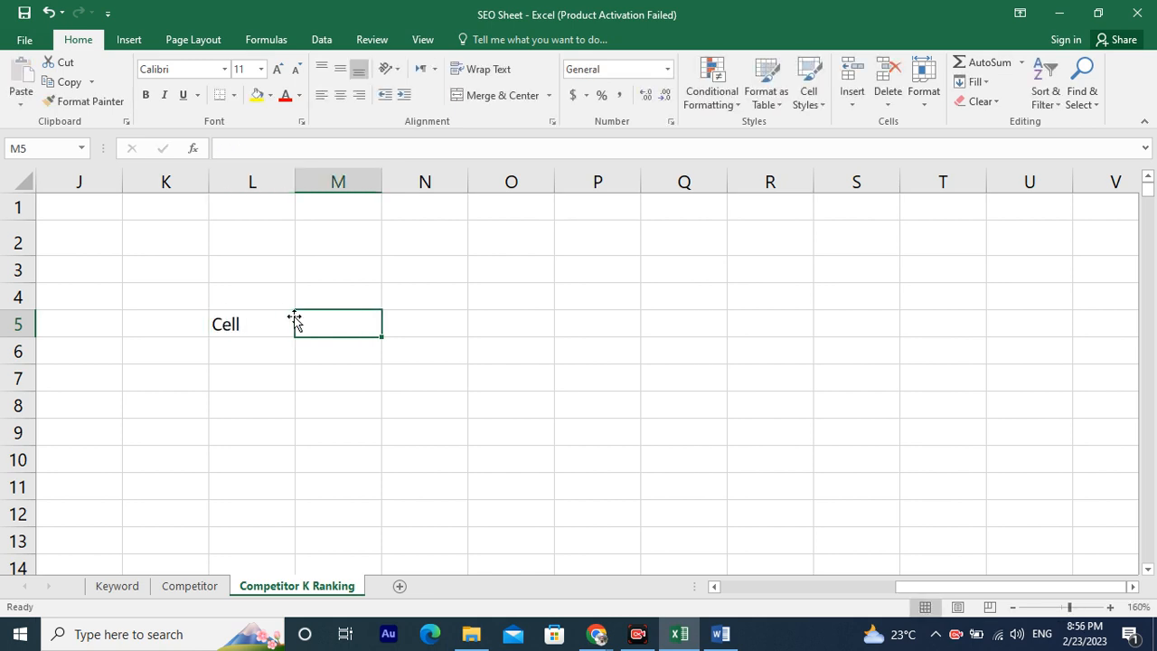
Enter Intersection of Rows & Column in cell M5 and make the Cell label in L5 bold.
type("Interse")
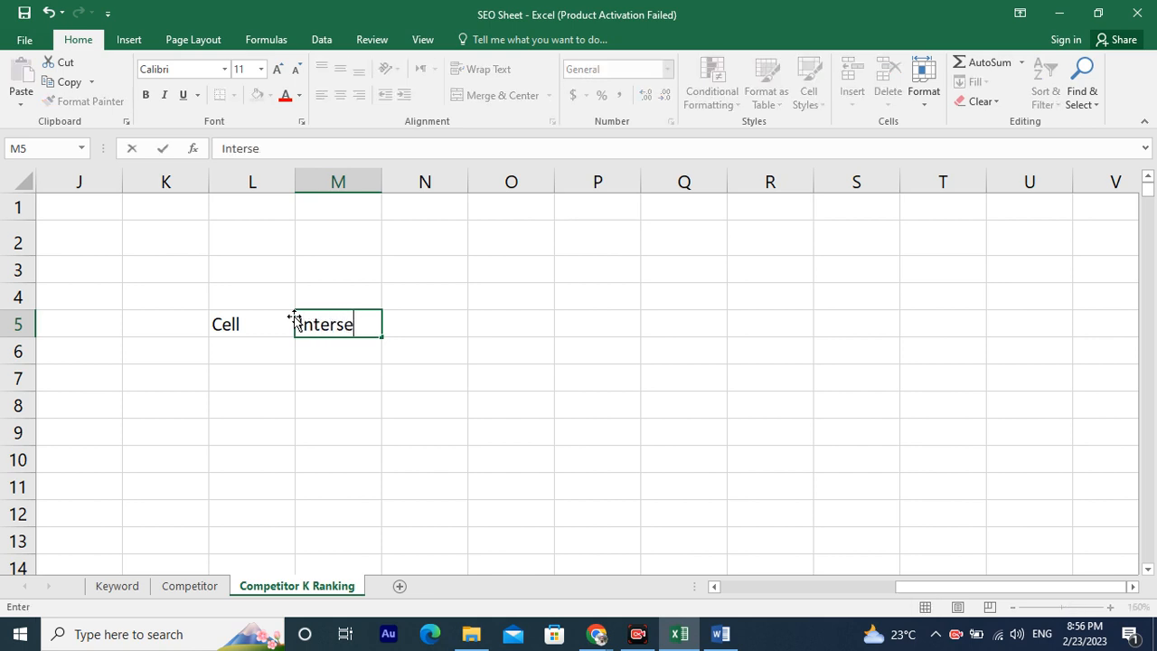
type("ction")
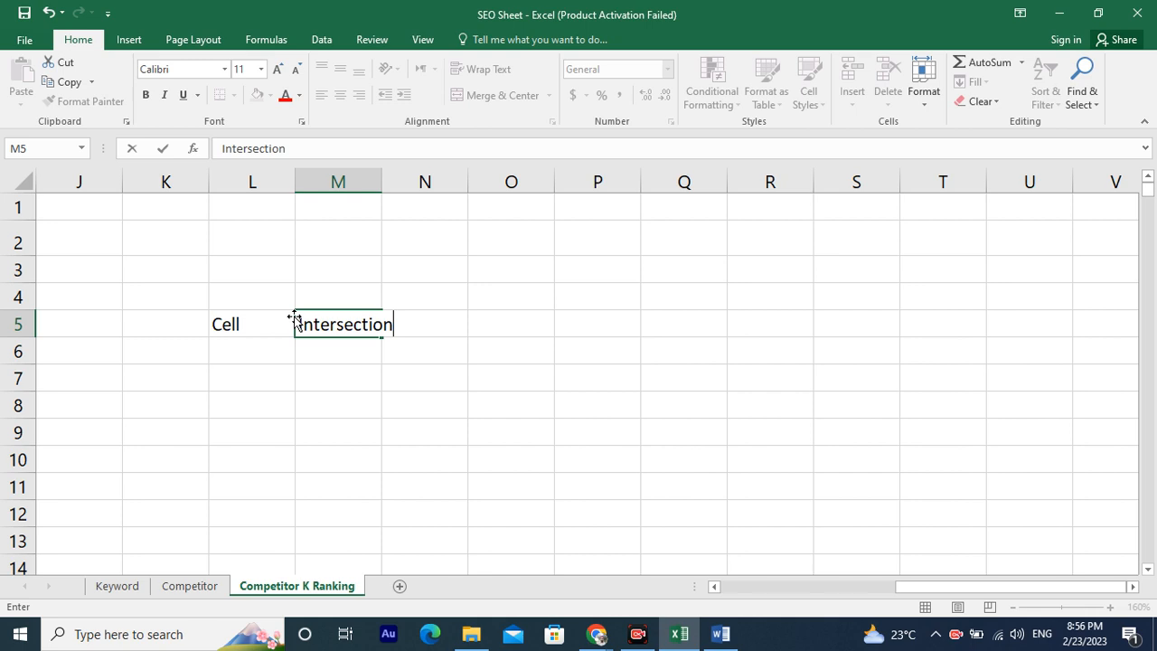
type(" o")
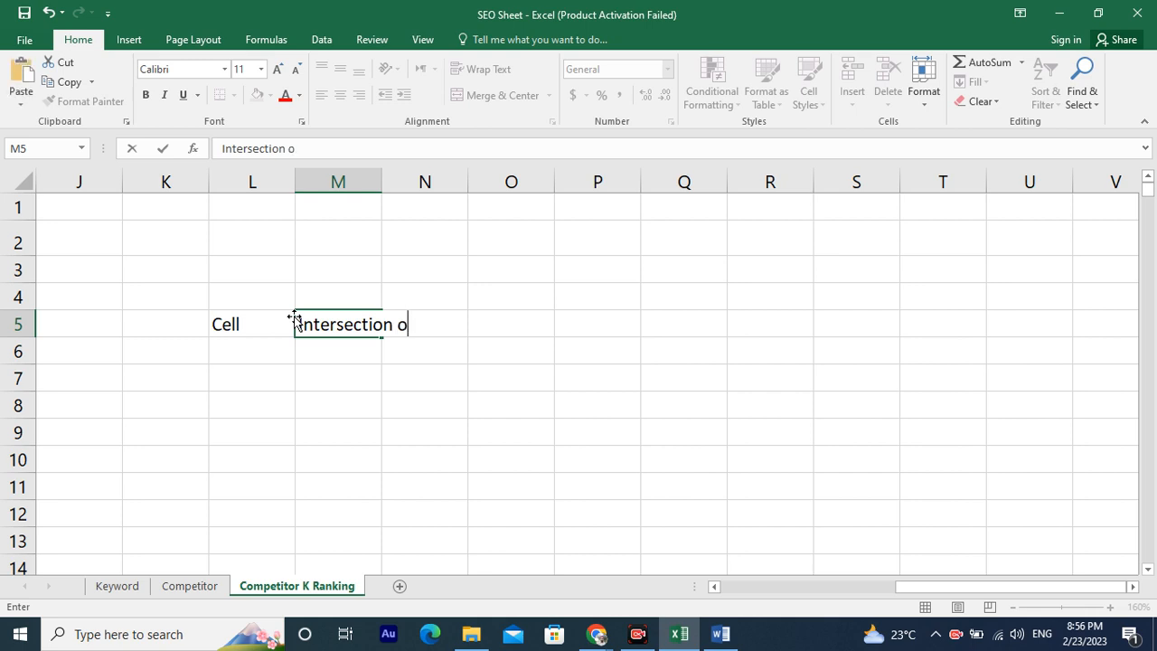
type("f Row")
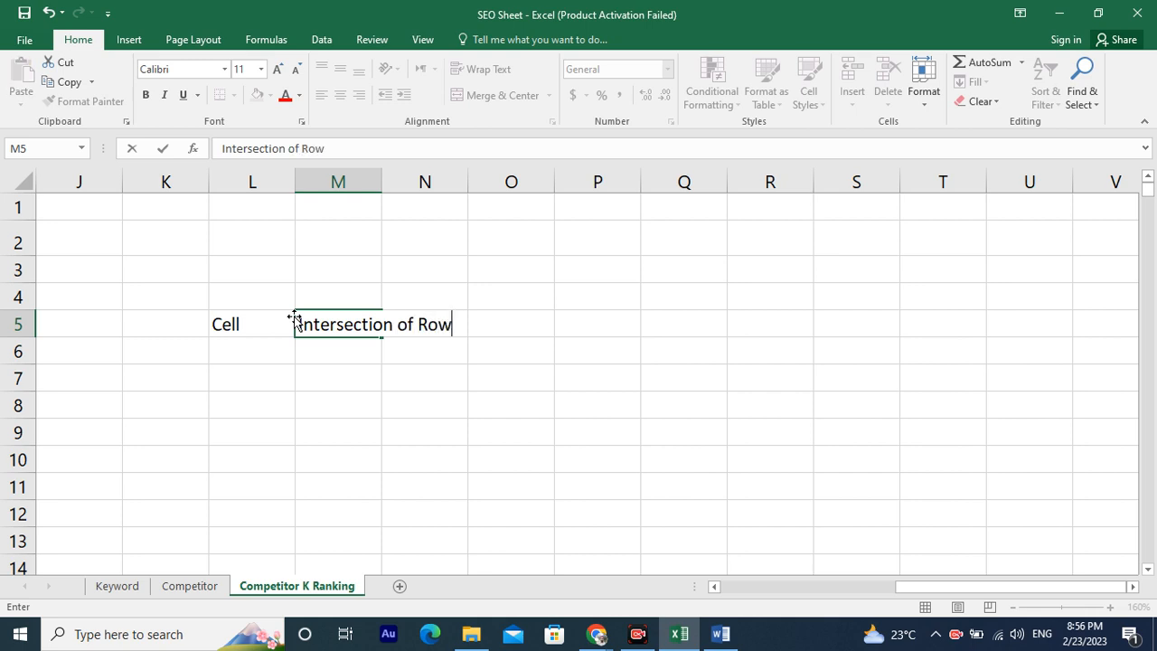
type("s & Column")
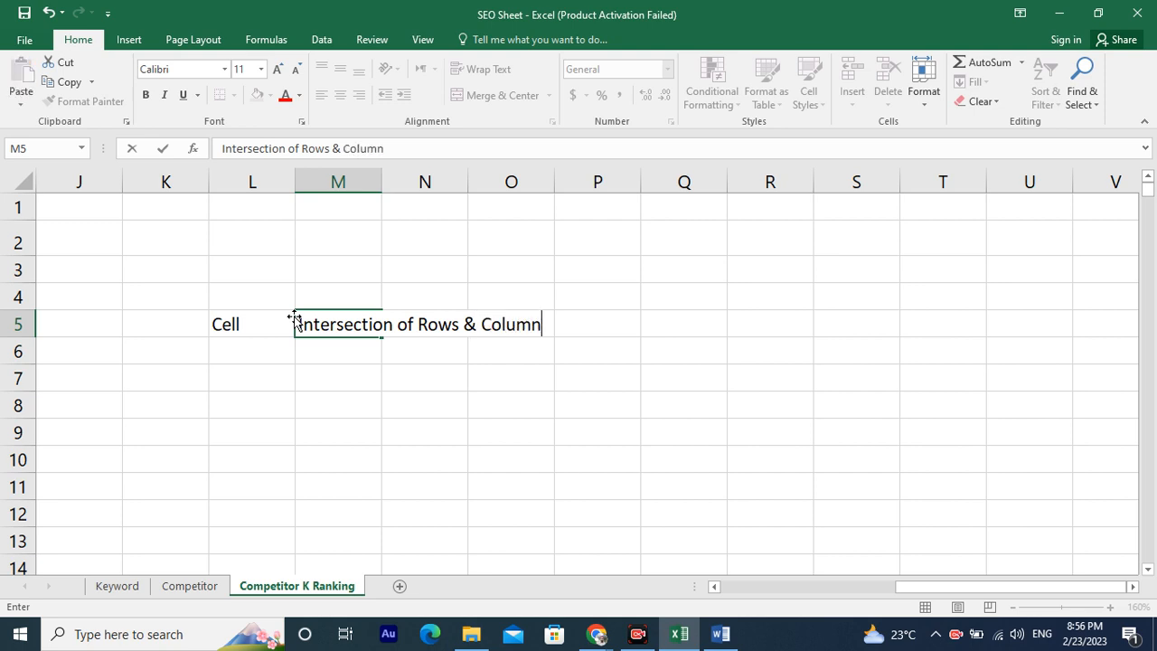
left_click(237, 329)
key("ctrl+b")
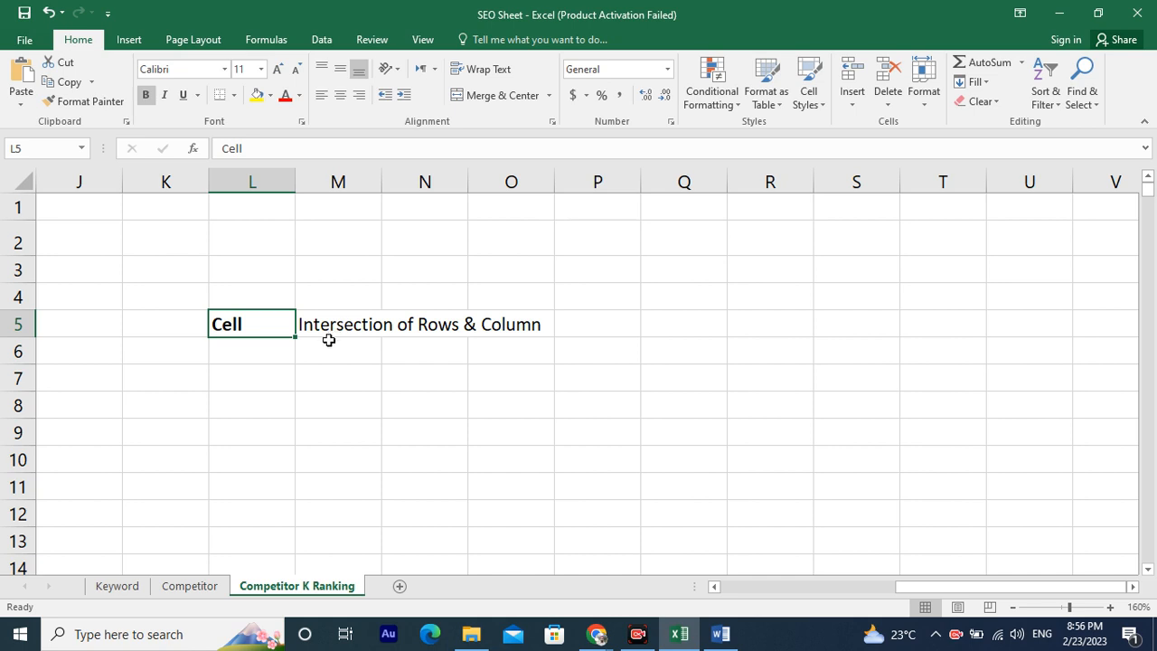
Enter Row in cell L6 and 1 in cell M6.
left_click(271, 358)
left_click(269, 376)
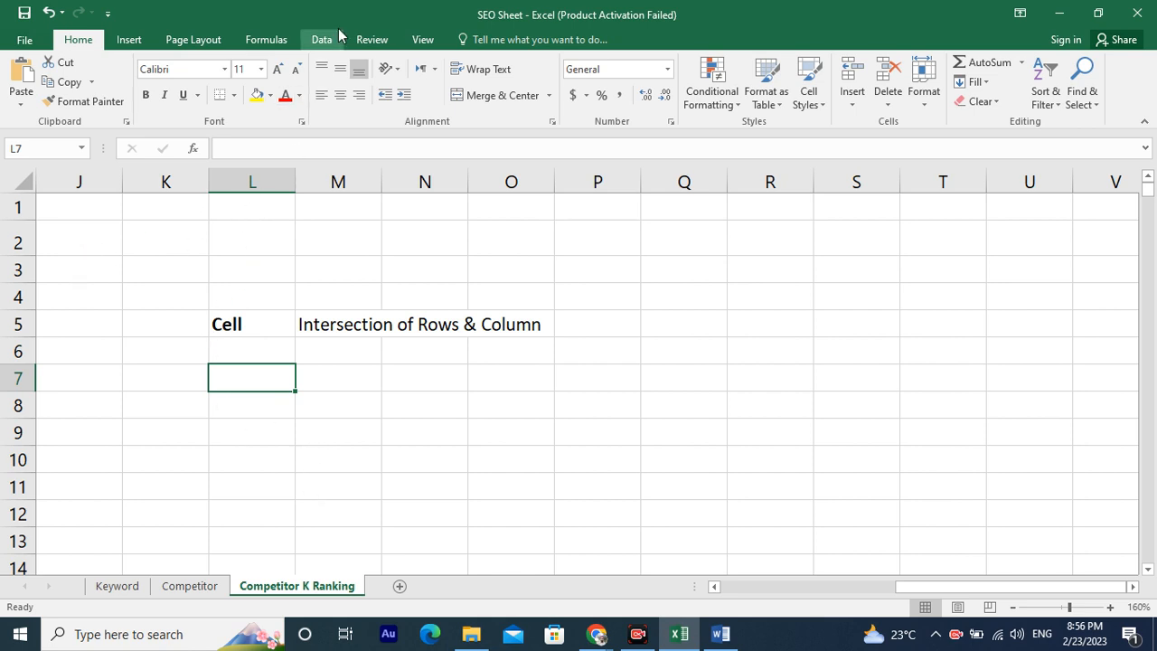
left_click(258, 346)
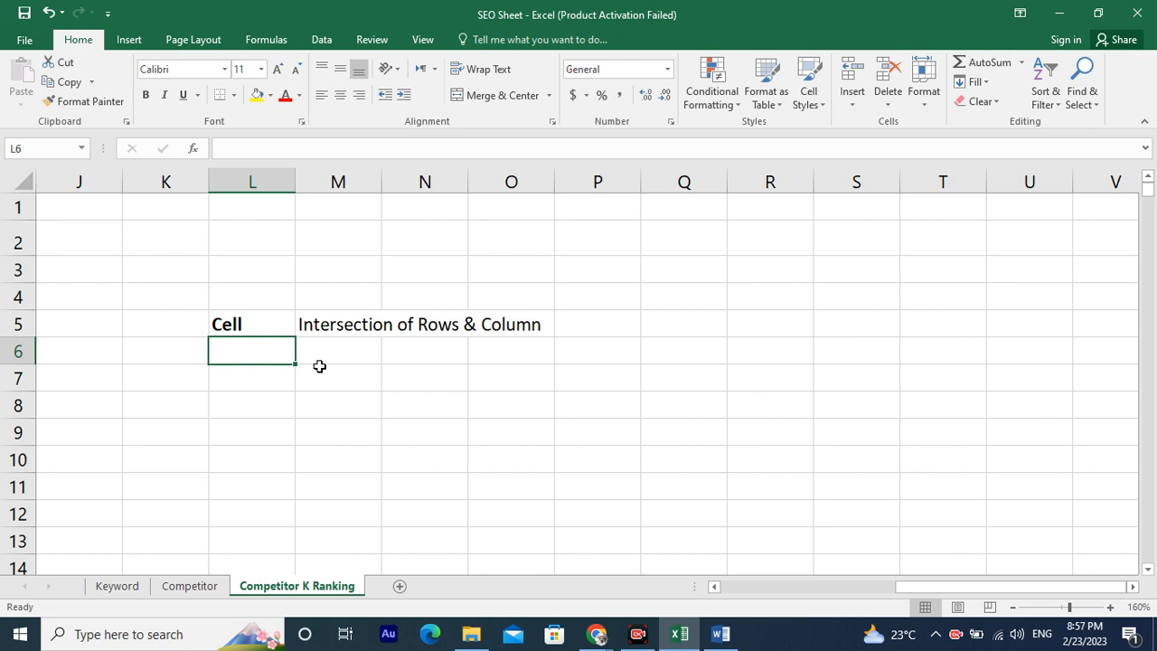
type("Roe")
key("BackSpace")
type("w")
left_click(319, 365)
type("1")
key("Return")
Enter Column in cell L7 and 2 in cell M7.
key("Left")
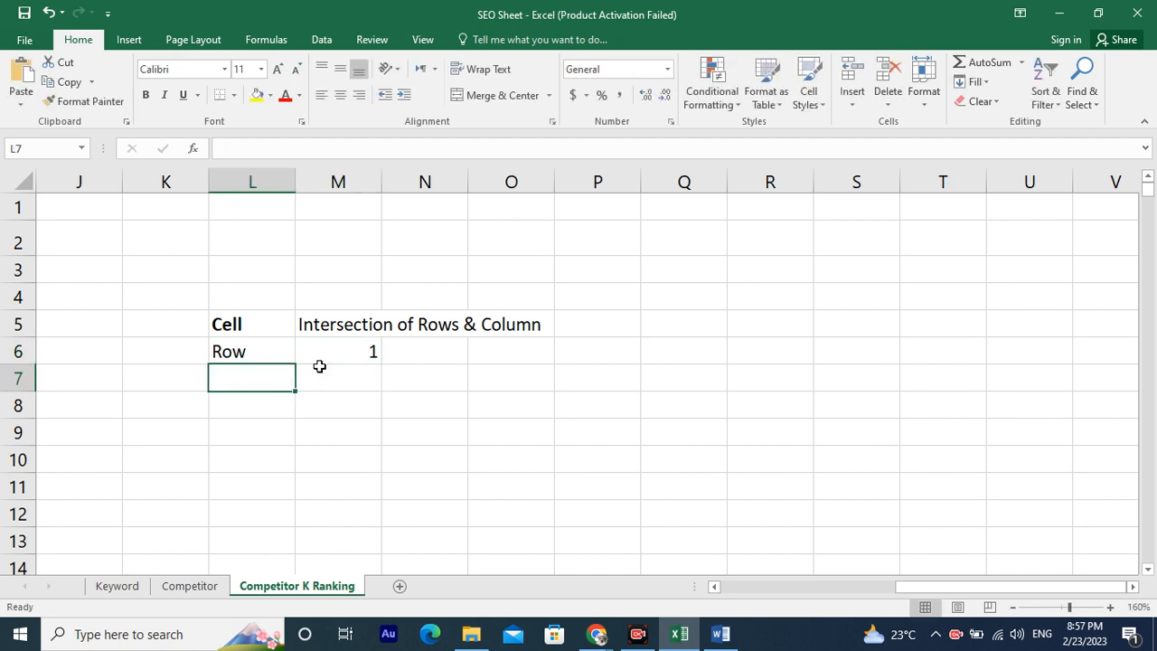
type("Coli")
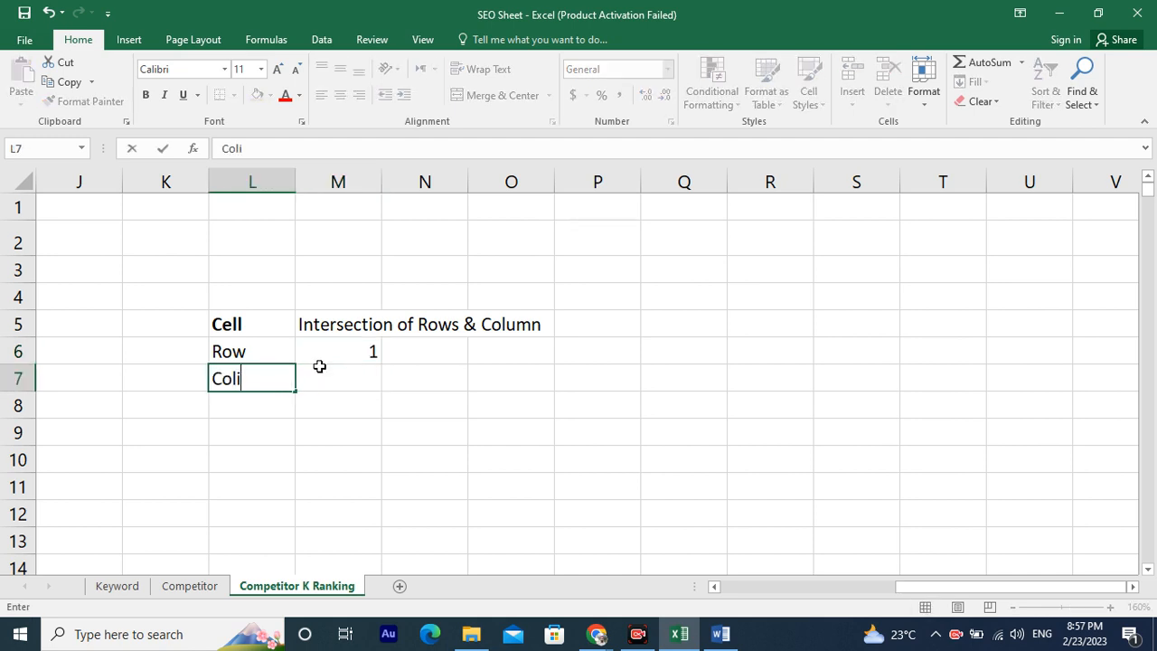
key("BackSpace")
type("umn")
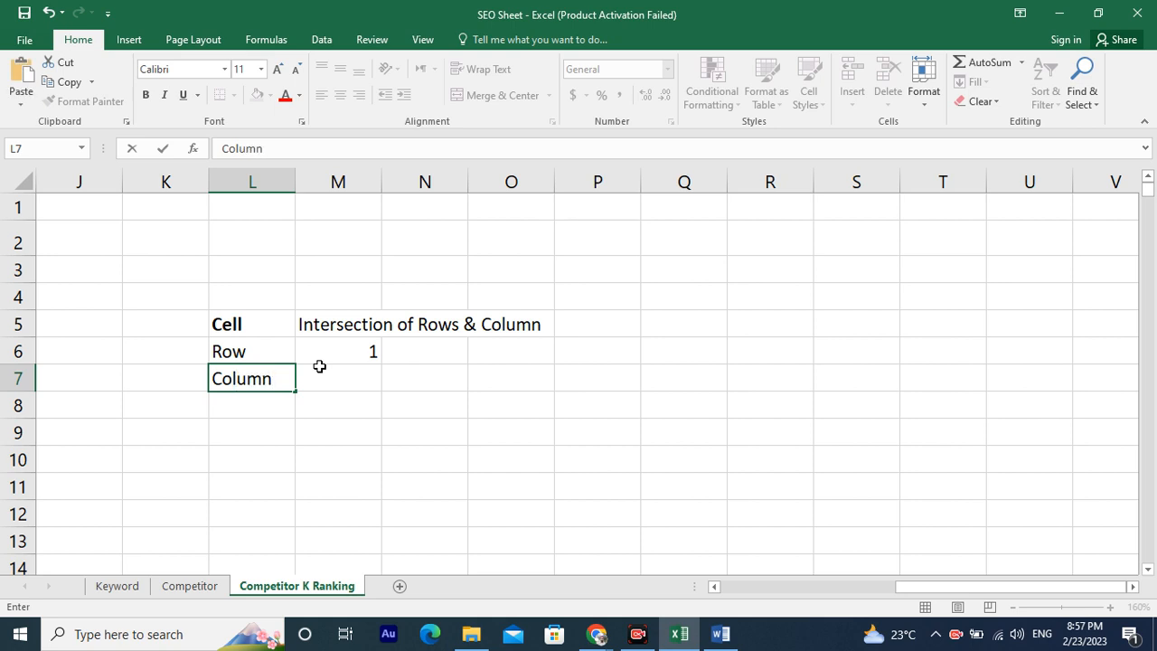
left_click(319, 366)
left_click(318, 362)
left_click(319, 367)
type("2")
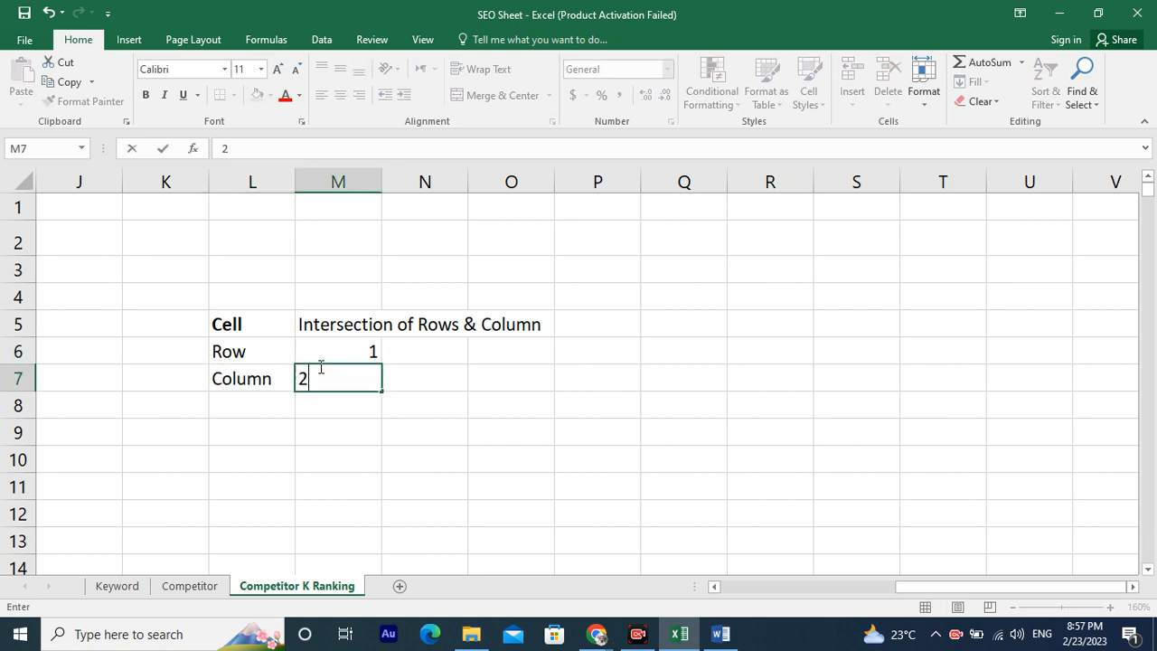
key("Return")
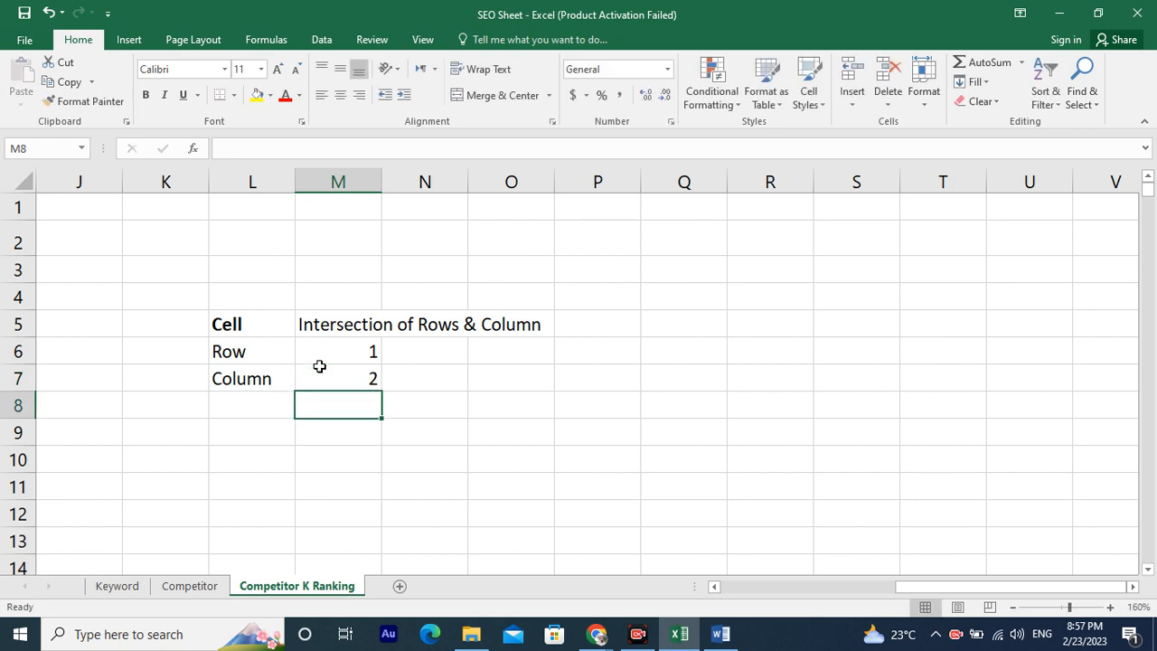
Enter Word, Excel and Poer Point in cells L8 to L10.
key("Left")
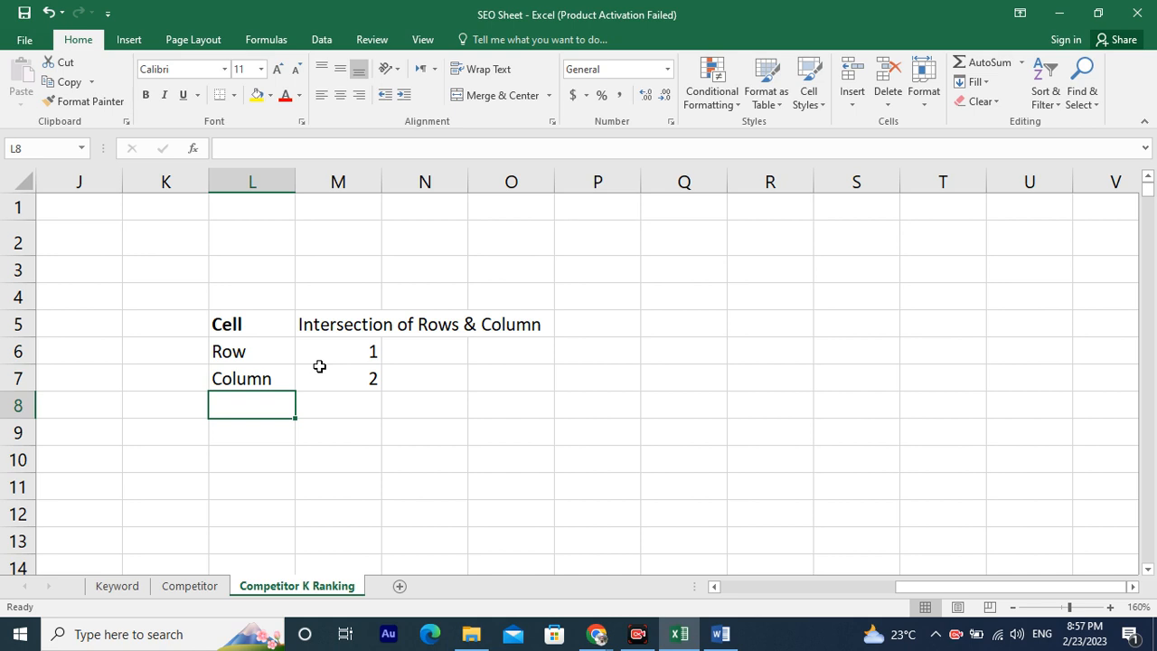
type("M")
key("BackSpace")
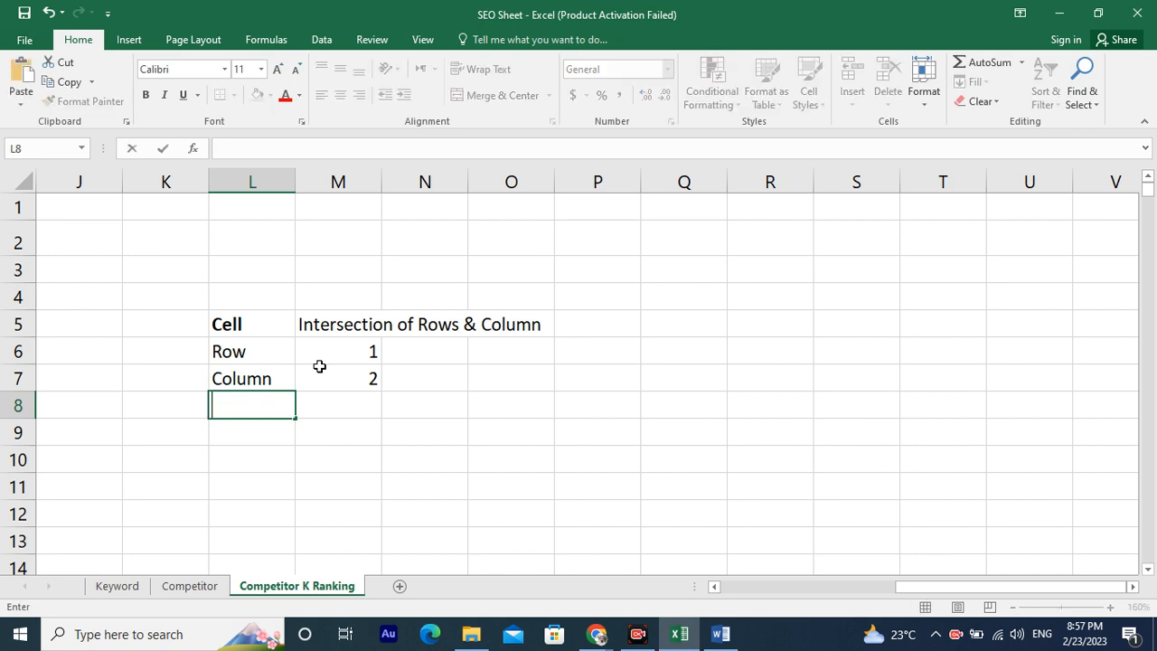
type("Word")
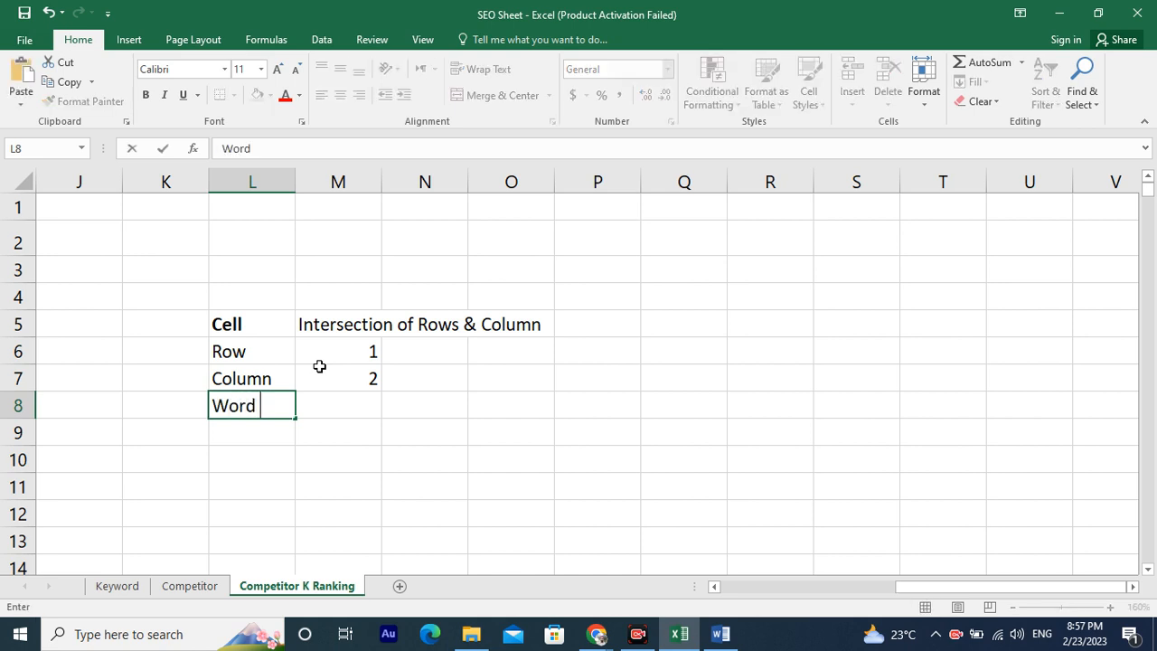
key("Return")
type("Excel")
key("Return")
type("Poer Point")
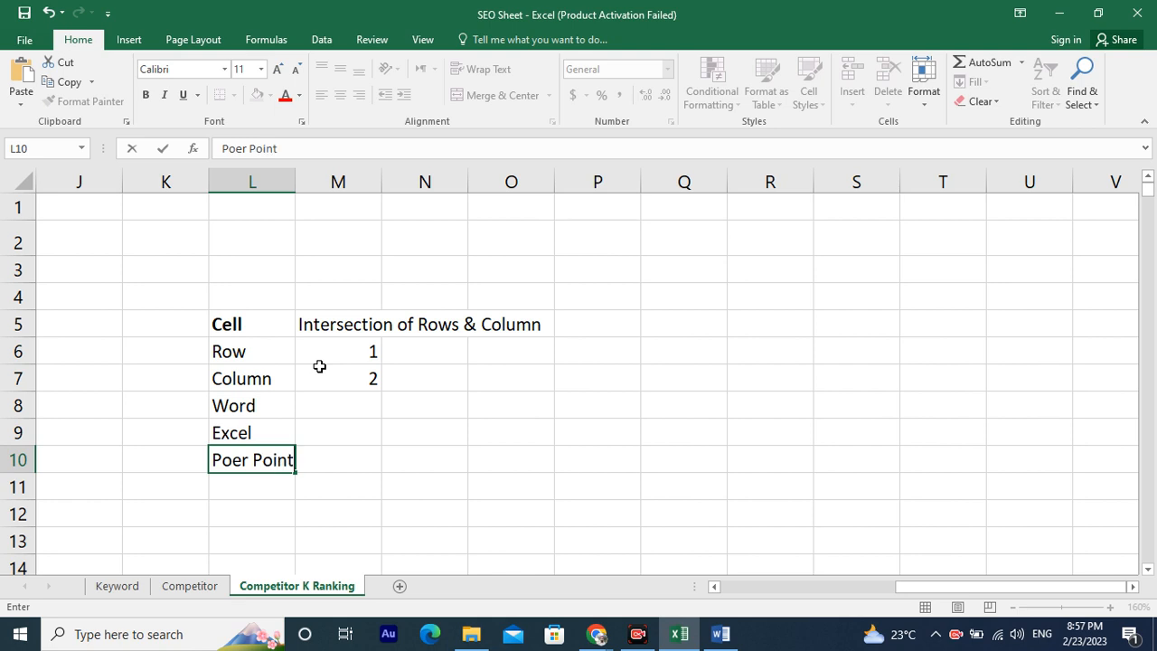
Enter the numbers 1, 2 and 3 in cells M8 to M10.
key("Up")
key("Up")
key("Right")
type("1")
key("Return")
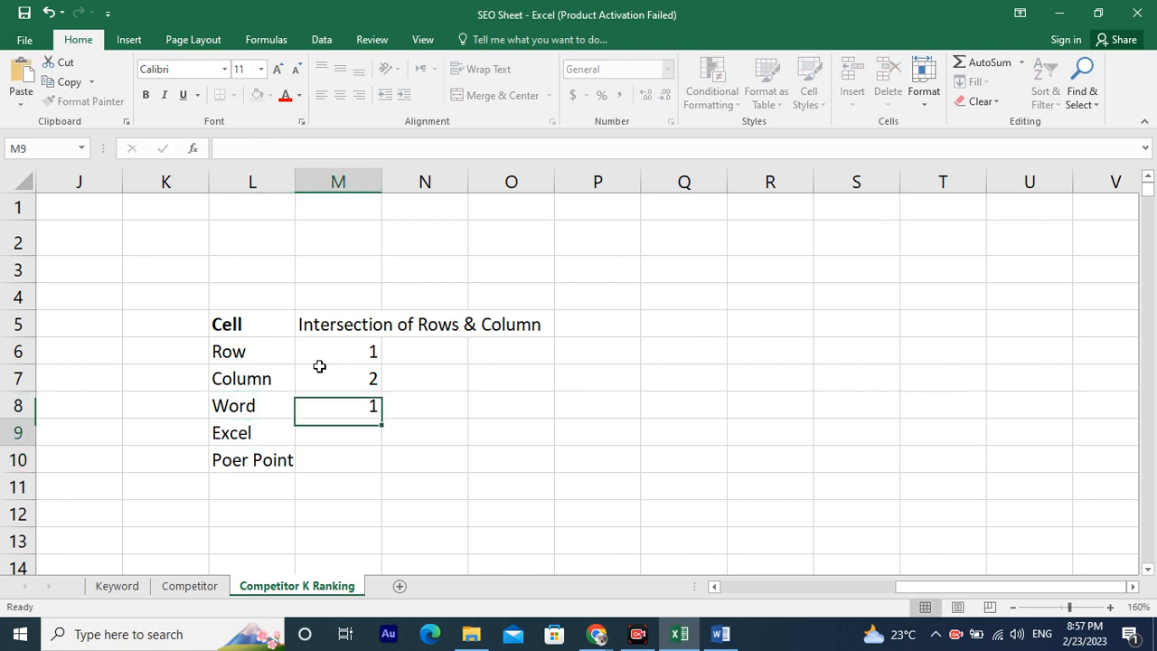
type("2")
key("Return")
type("3")
key("Return")
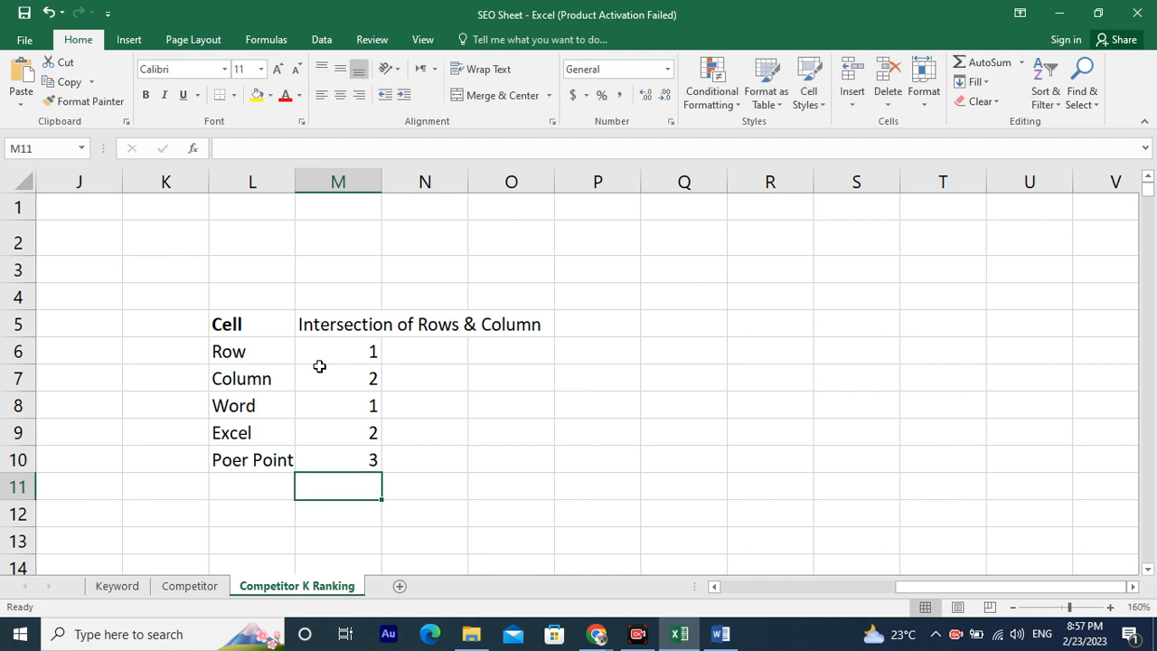
Move the selection up and down through the entries in columns L and M.
key("Left")
key("Up")
key("Up")
key("Up")
key("Up")
key("Up")
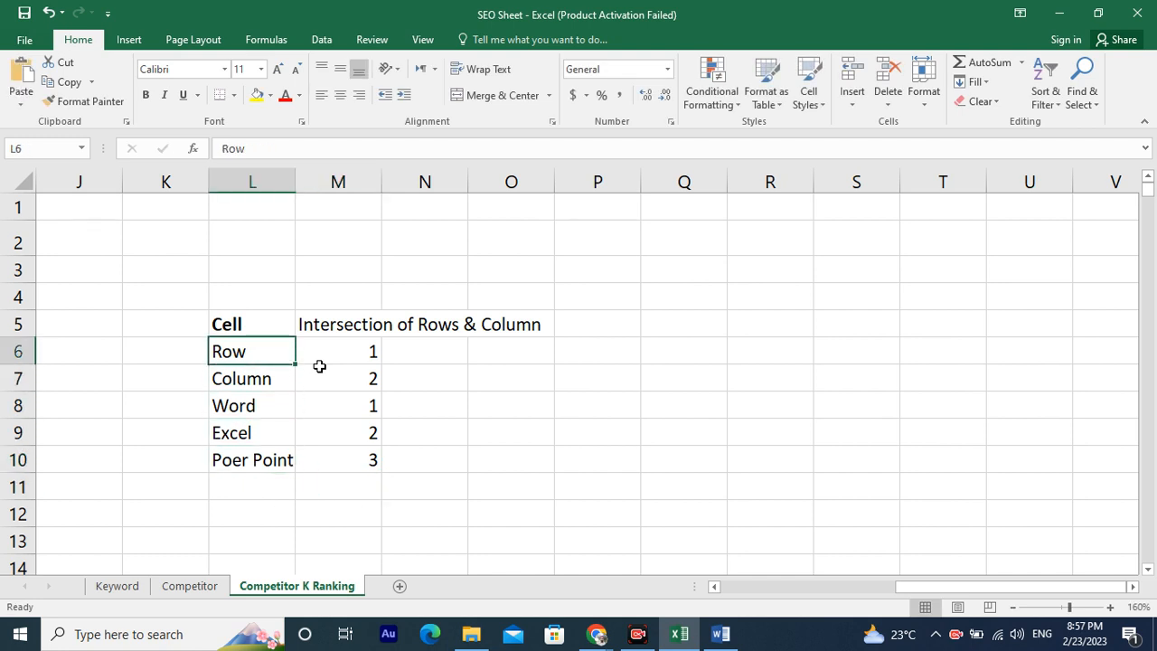
key("Up")
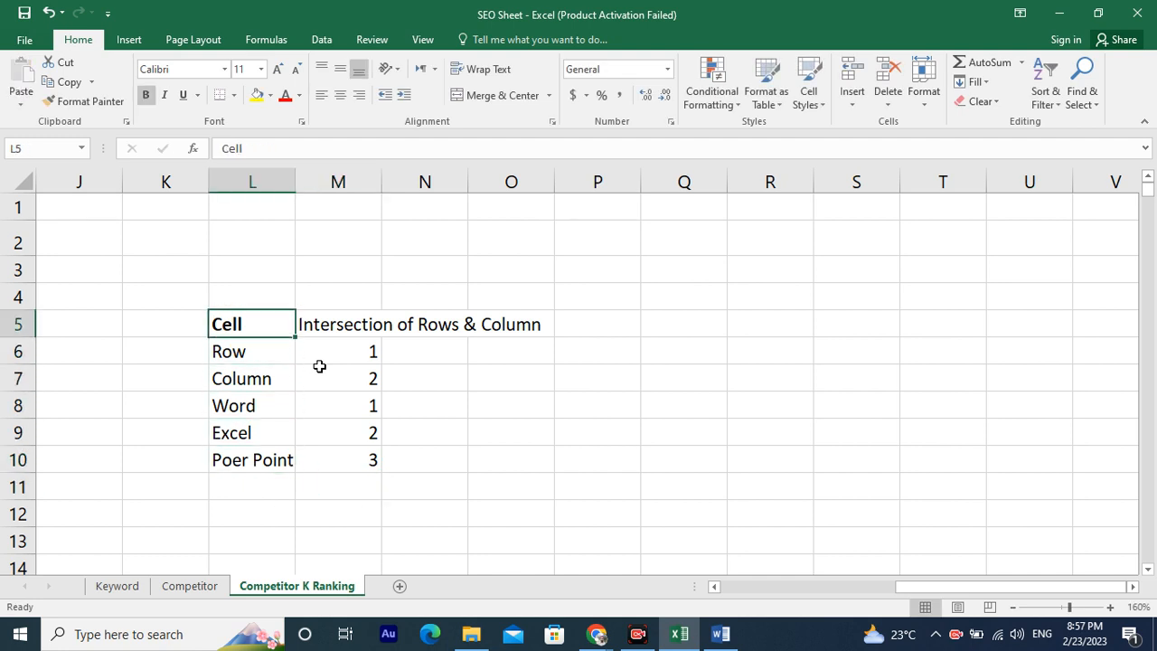
key("Down")
key("Down")
key("Down")
key("Down")
key("Down")
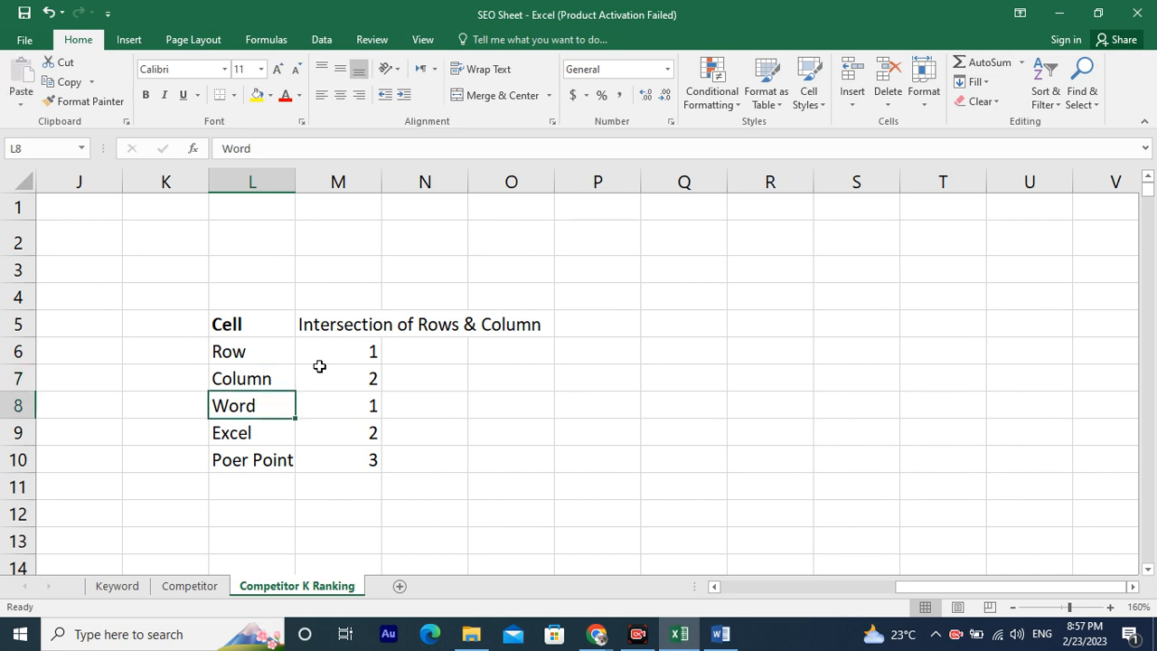
key("Up")
key("Up")
key("Up")
key("Up")
key("Up")
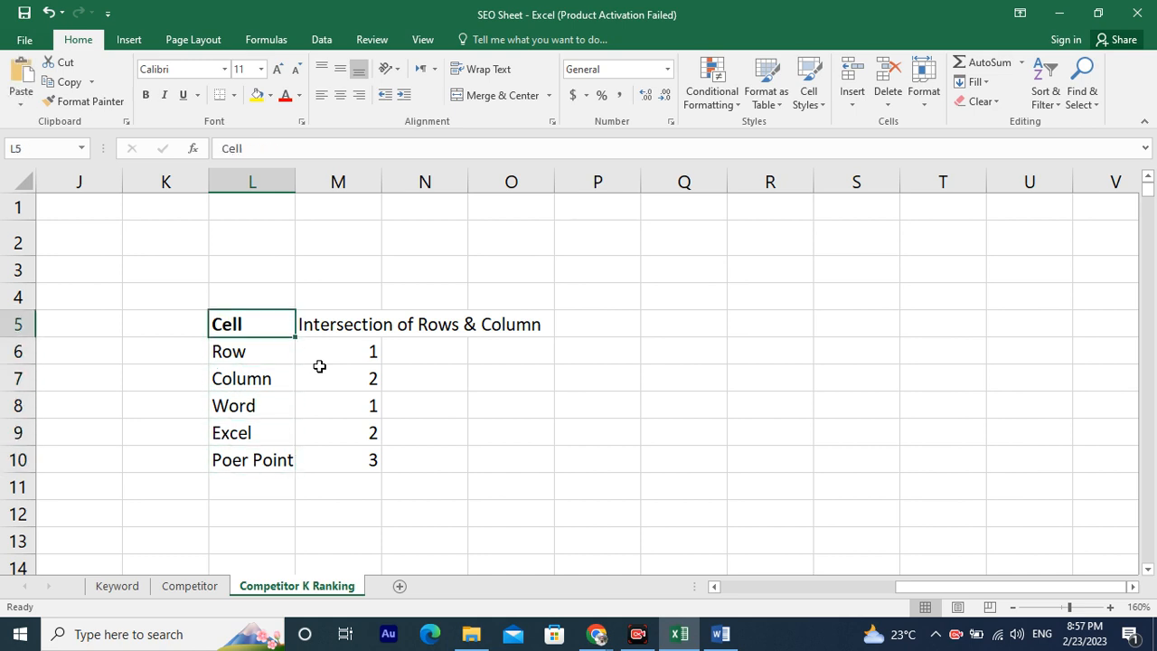
key("Right")
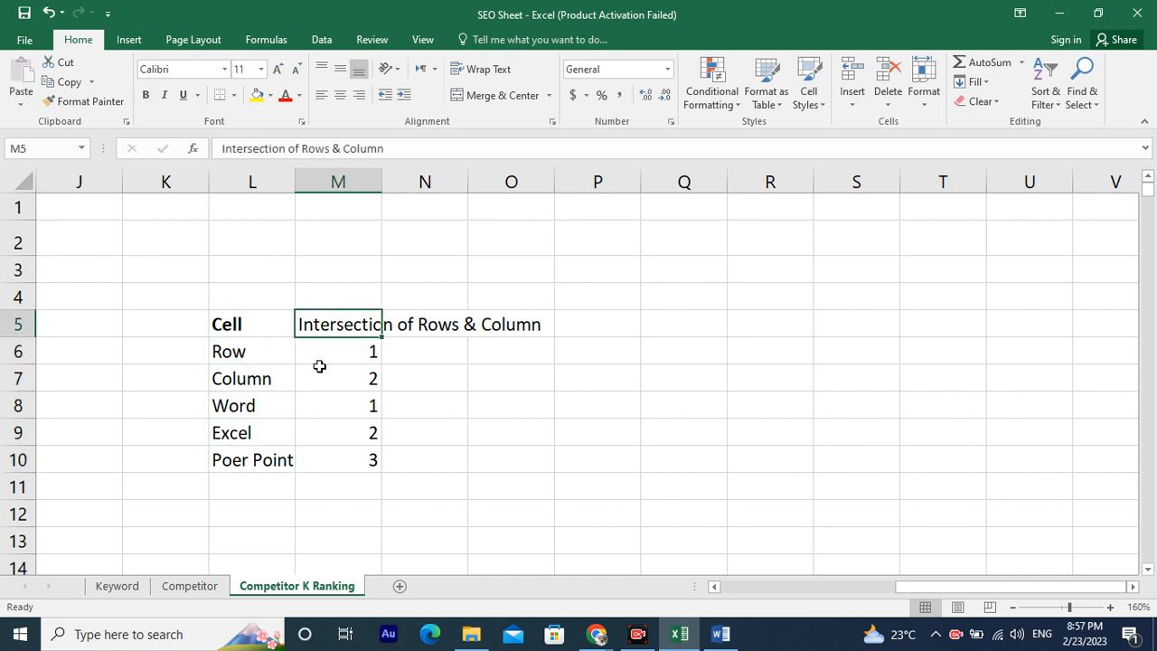
key("Down")
key("Down")
key("Down")
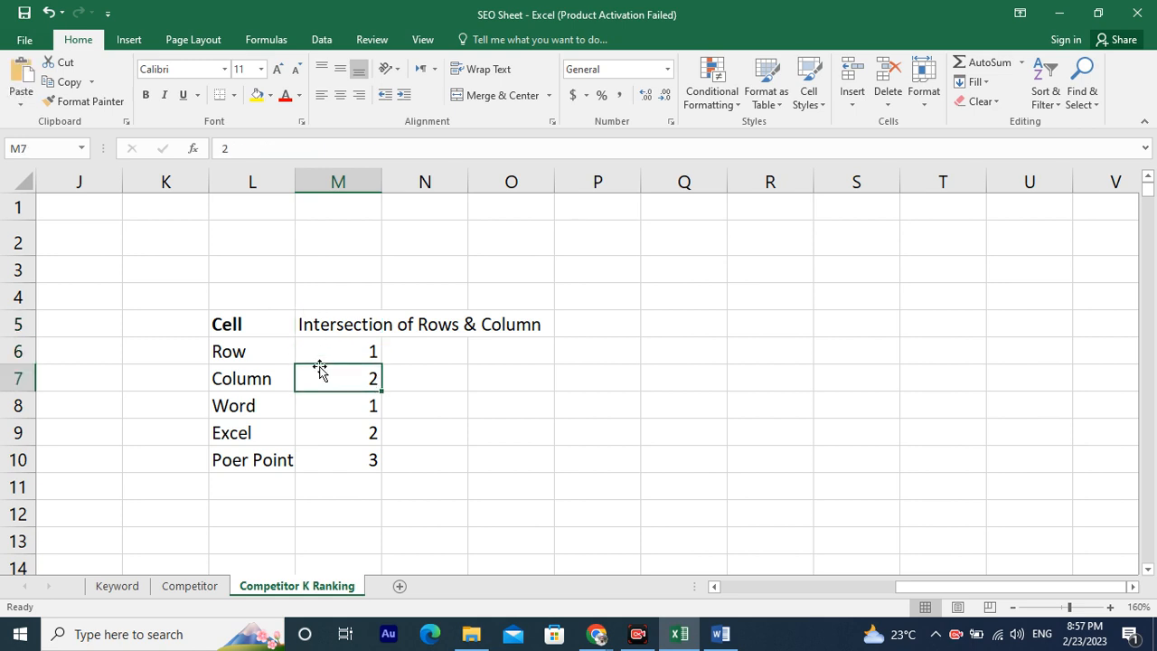
key("Down")
key("Down")
key("Up")
key("Up")
key("Up")
Autofit column M to the width of the Intersection of Rows & Column text in M5.
left_click(340, 327)
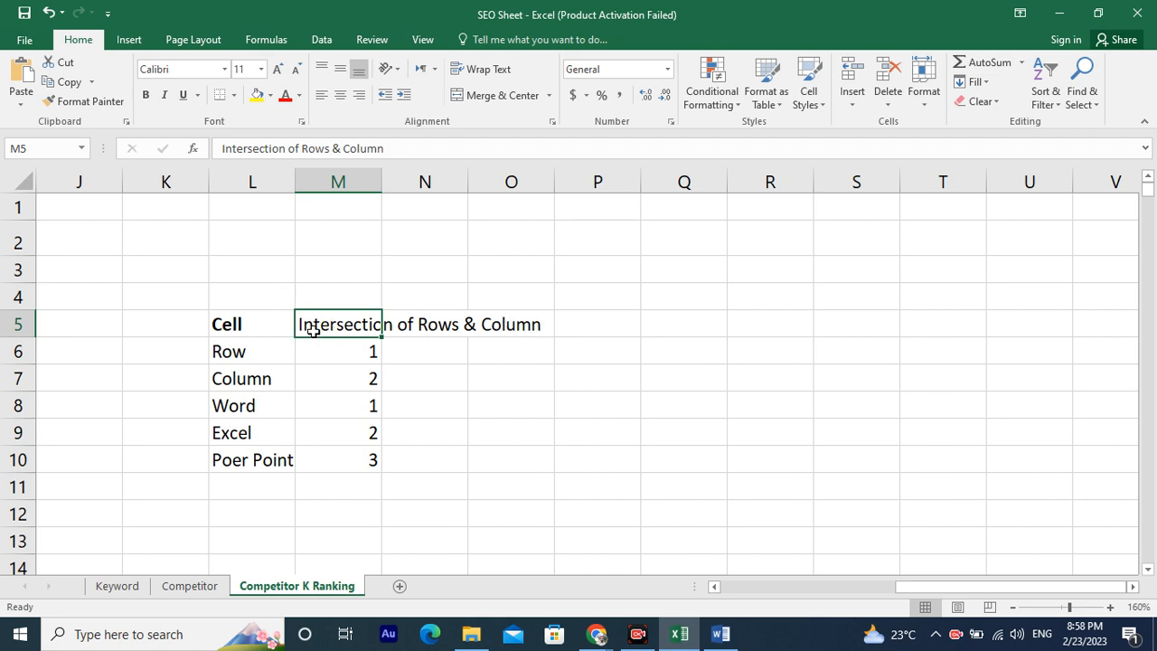
double_click(382, 182)
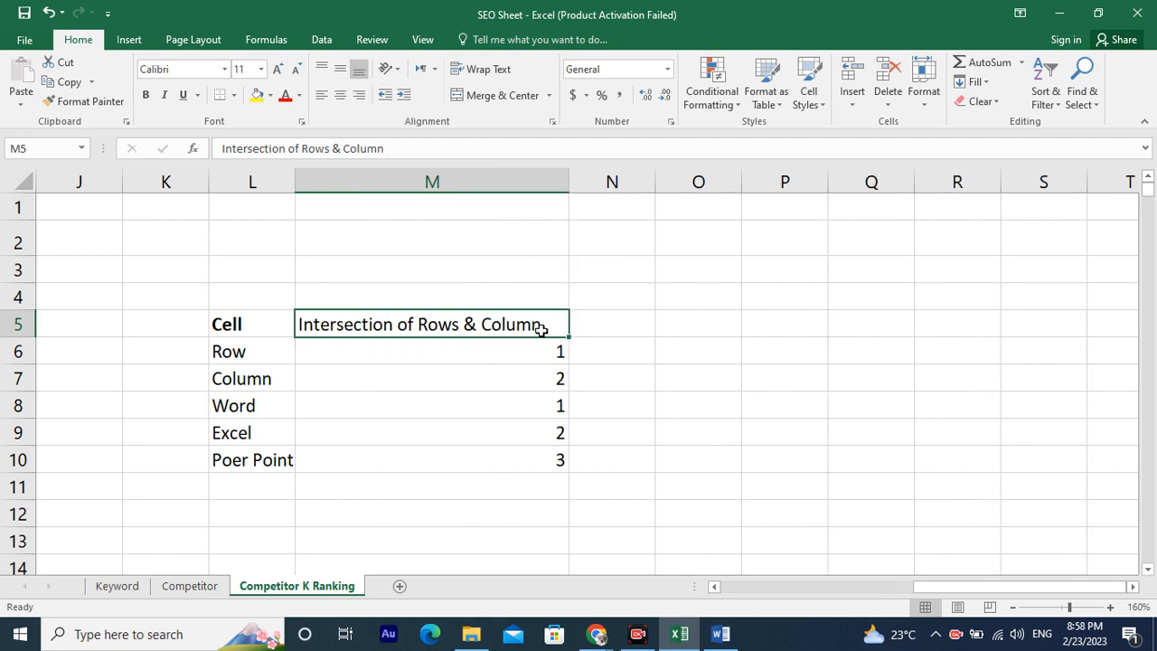
Narrow column M and autofit its width again.
left_click(450, 274)
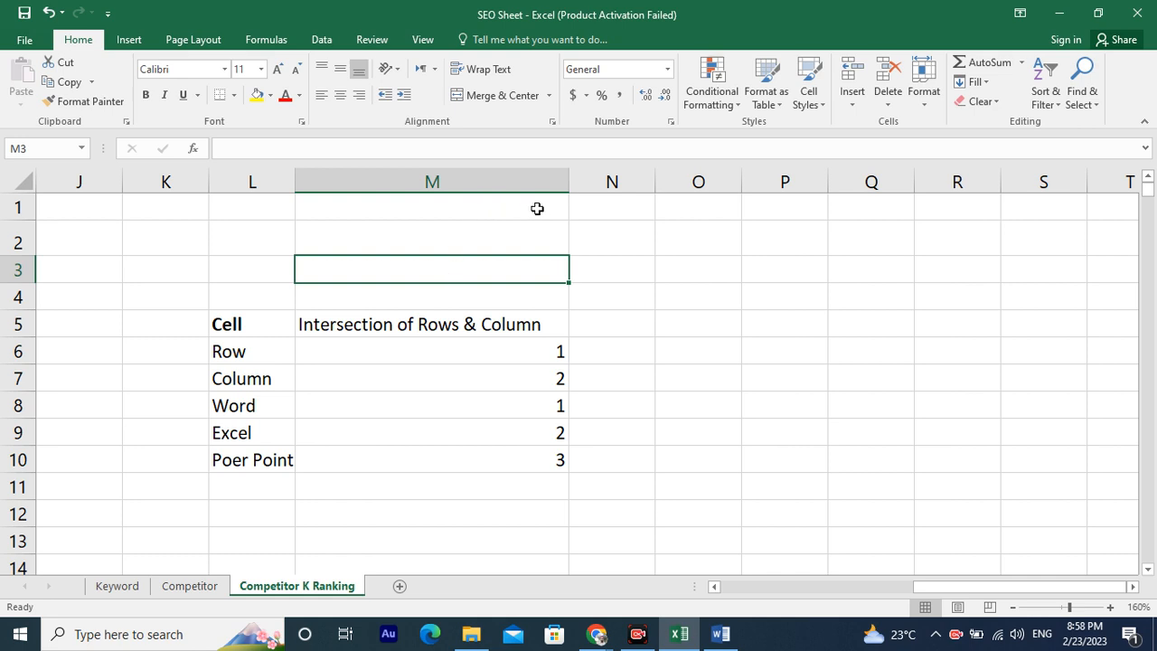
left_click_drag(570, 185, 572, 185)
left_click_drag(370, 192, 359, 196)
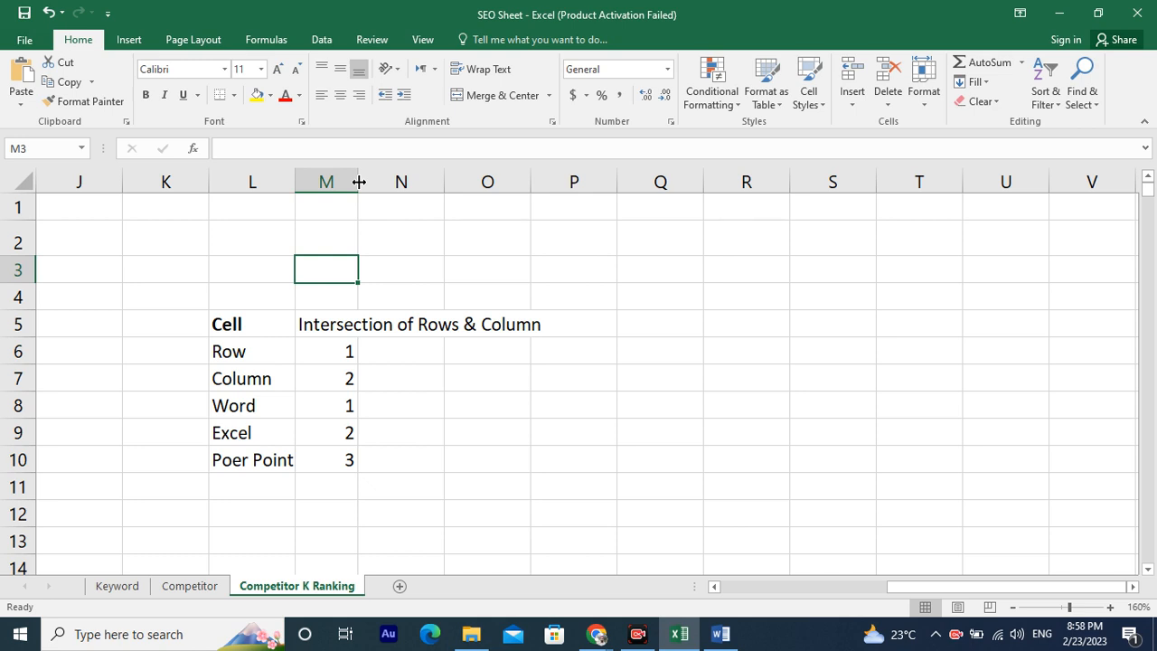
double_click(358, 182)
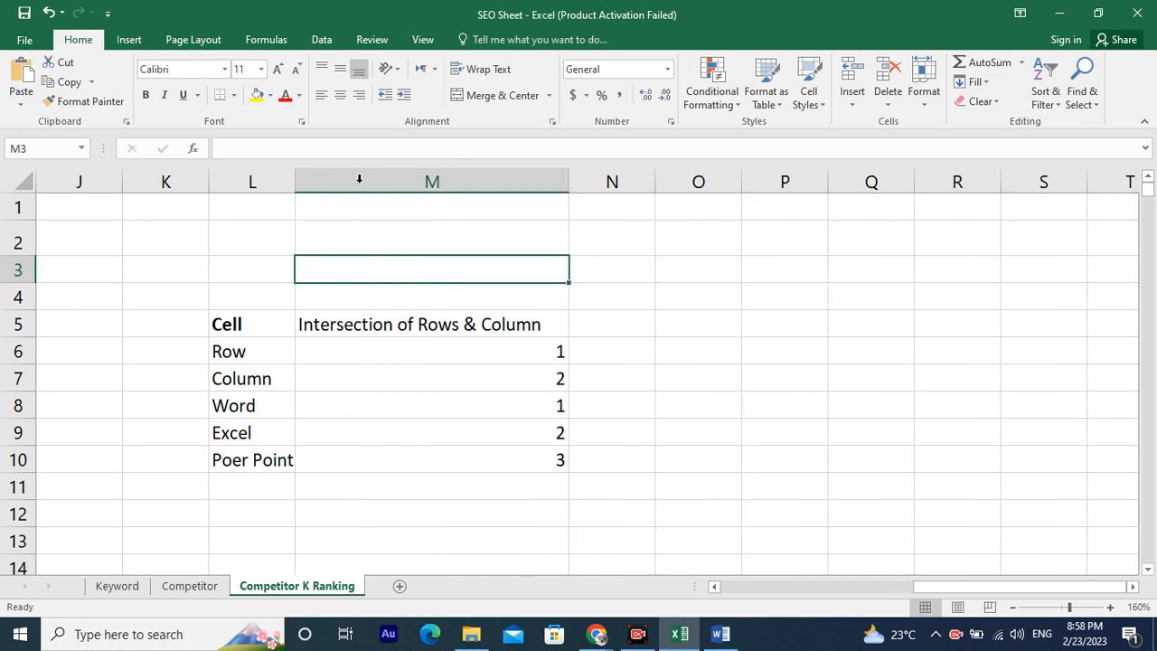
Resize column M by hand so its width just fits the M5 header text.
left_click(501, 329)
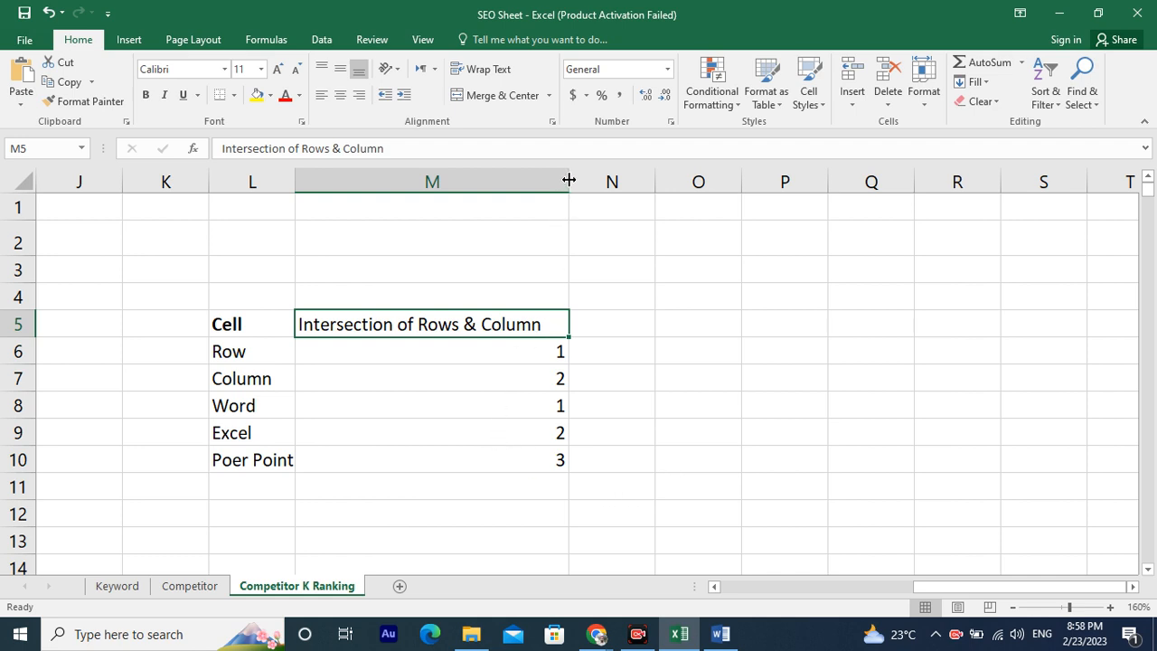
left_click_drag(567, 180, 626, 184)
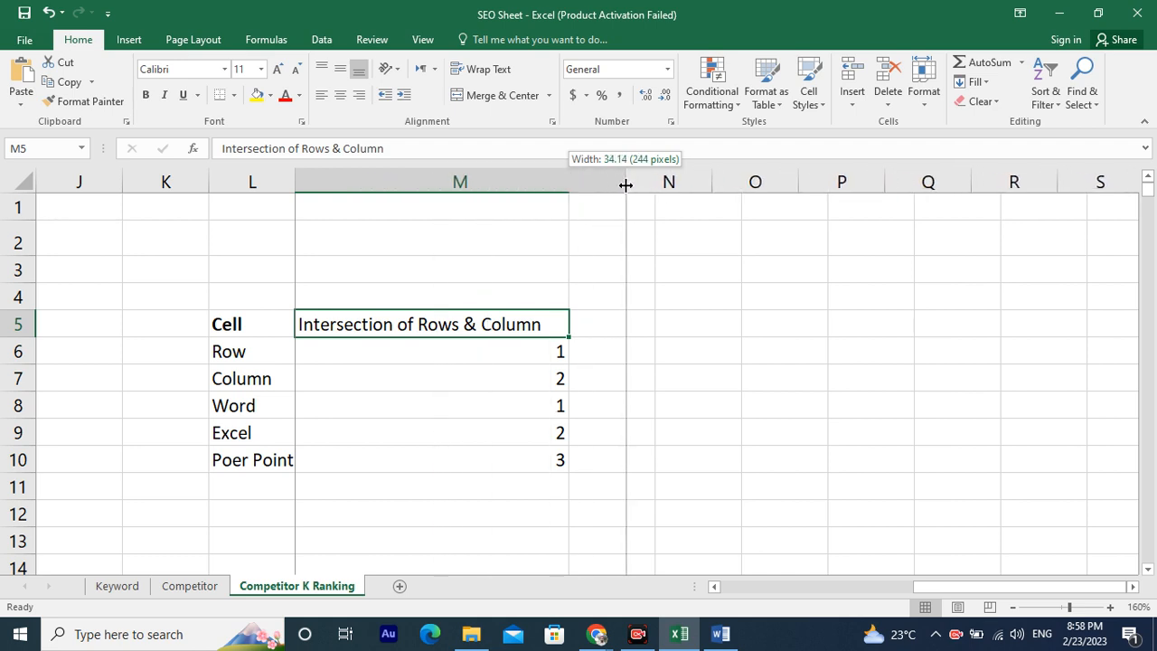
left_click_drag(625, 184, 571, 216)
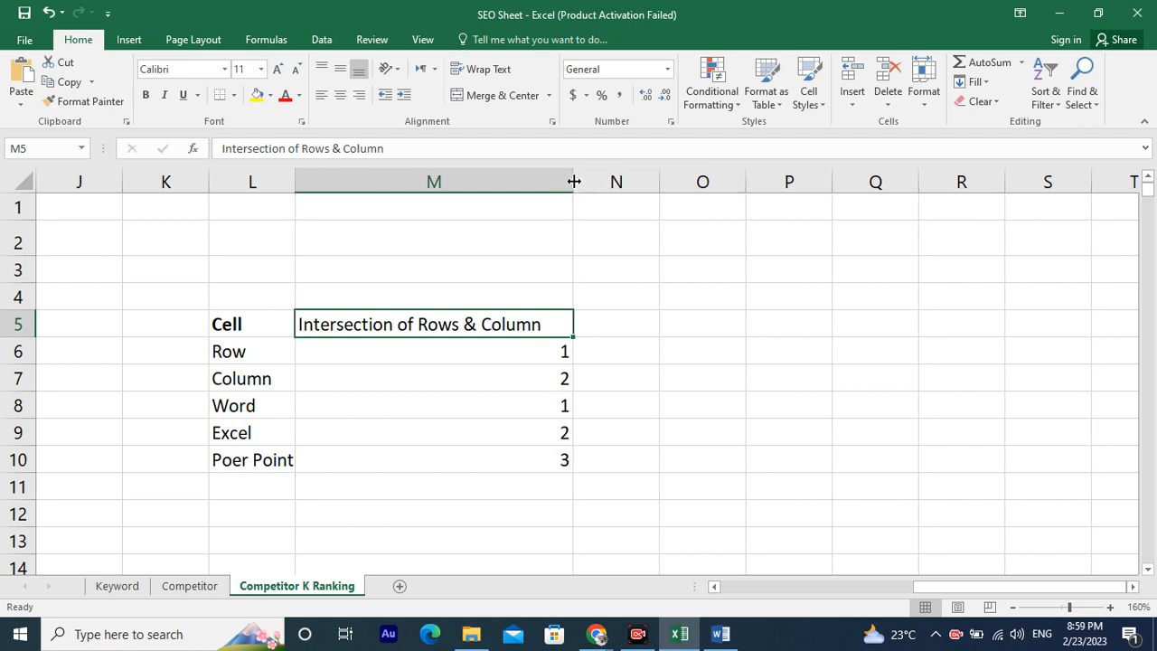
left_click(573, 181)
left_click_drag(573, 180, 546, 204)
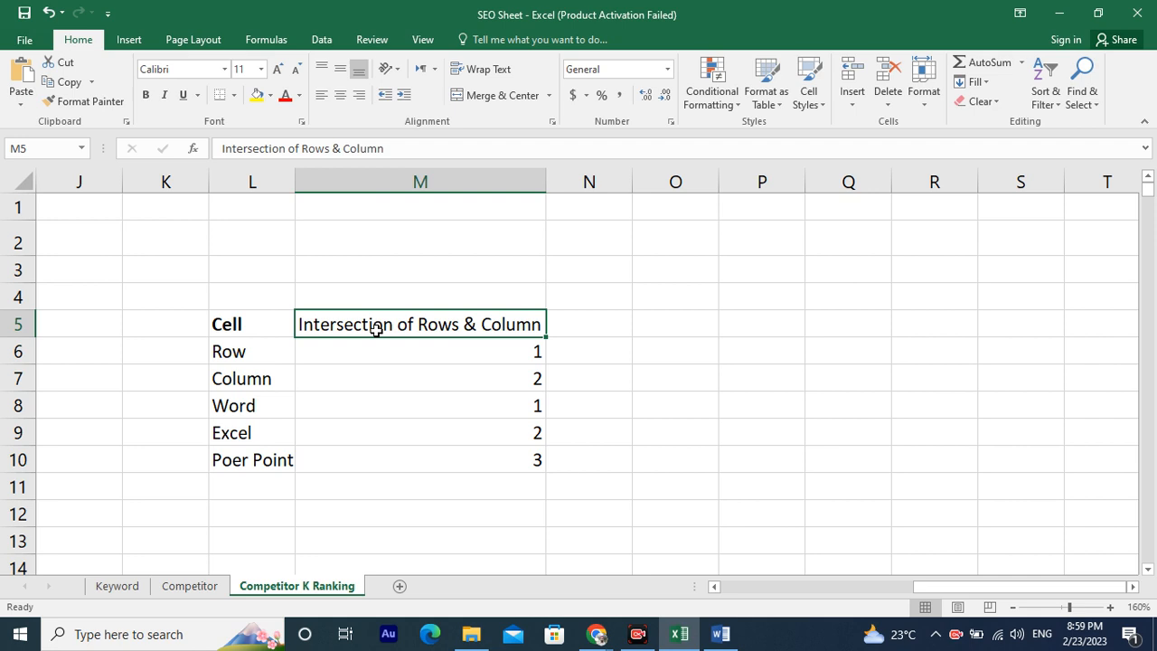
Insert blank cells at M5:M10, shifting the existing entries to the right.
key("shift+Down")
key("shift+Down")
key("shift+Down")
key("shift+Down")
key("shift+Down")
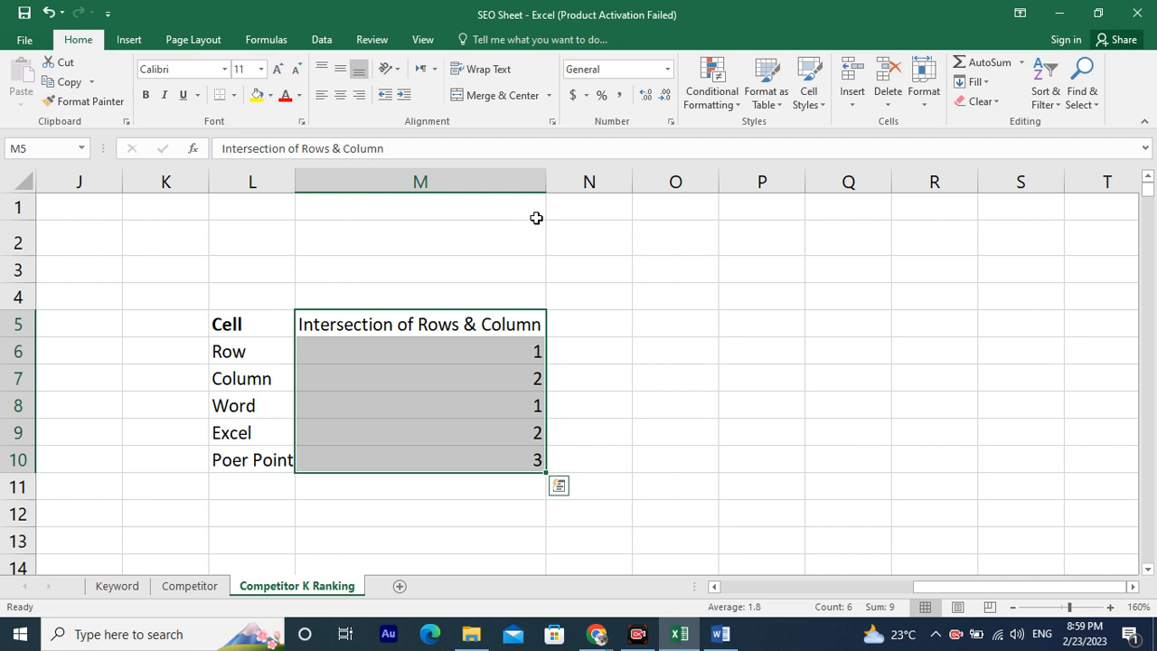
left_click(854, 98)
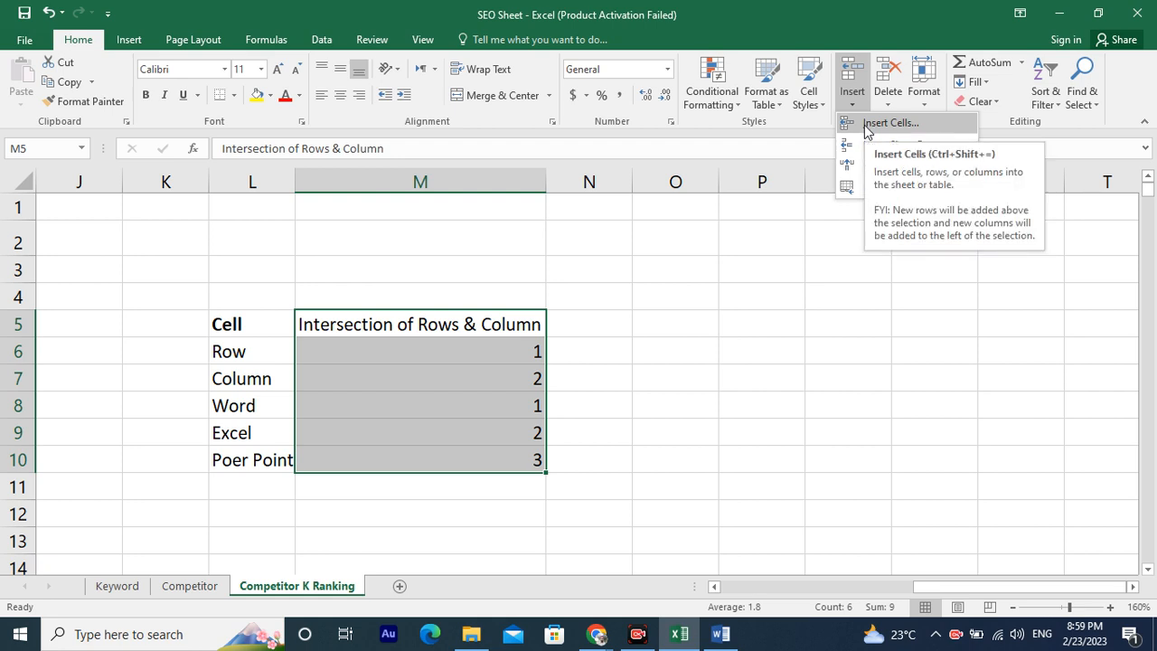
left_click(930, 128)
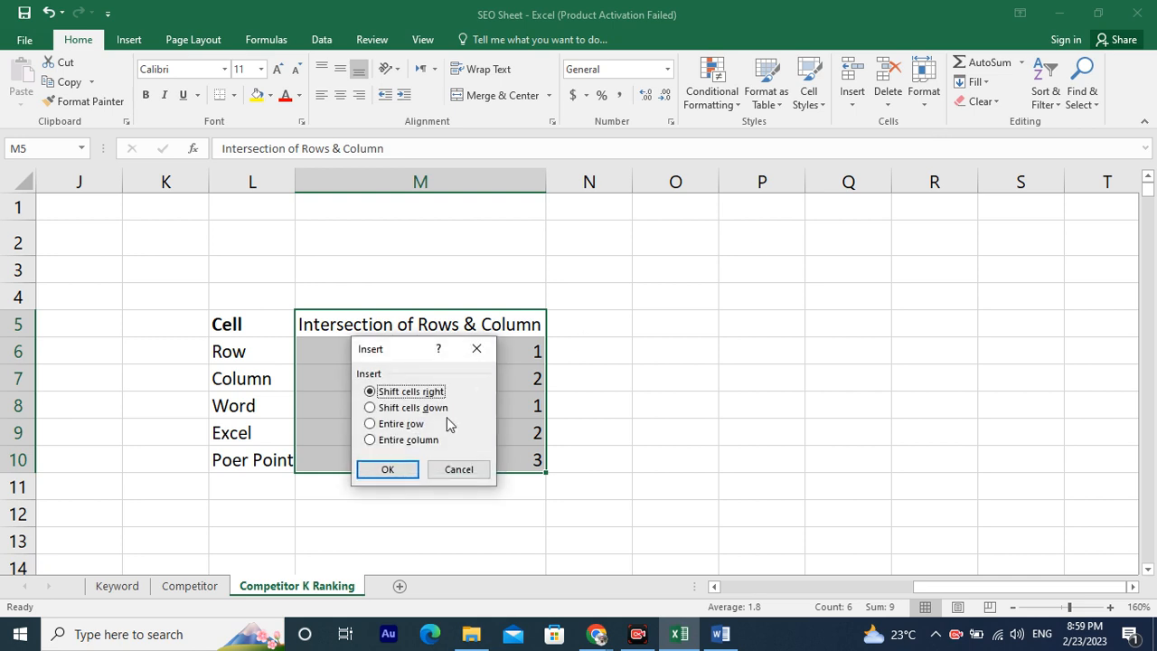
left_click(386, 469)
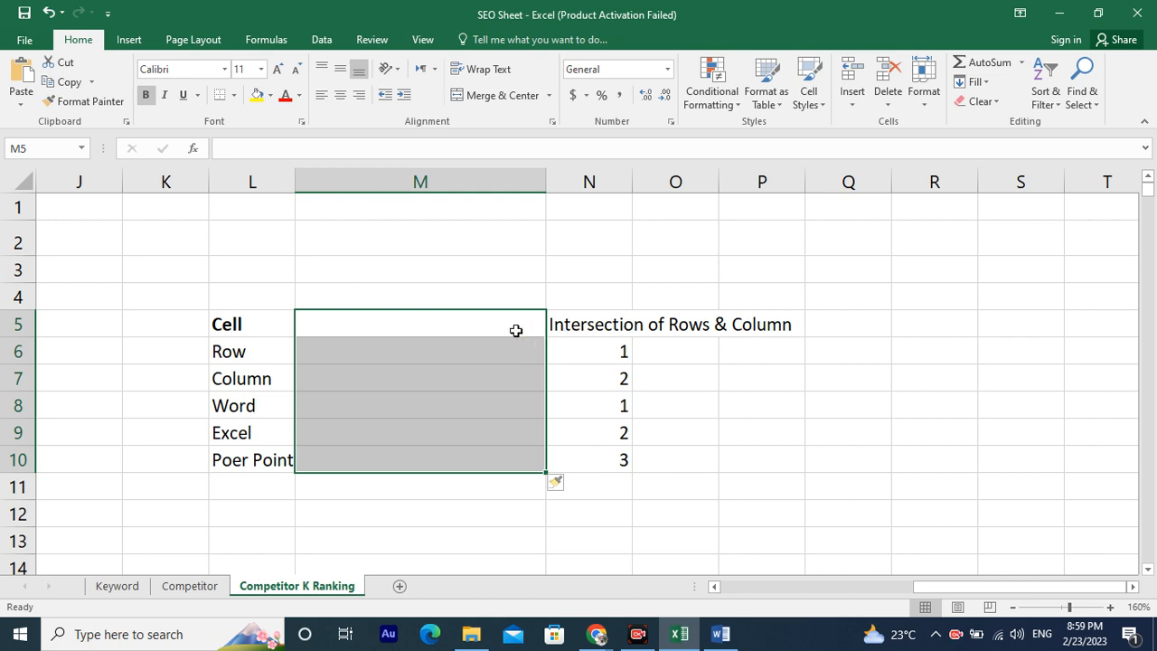
Insert cells once more, then undo the insertions to bring the entries back into column M.
left_click(852, 91)
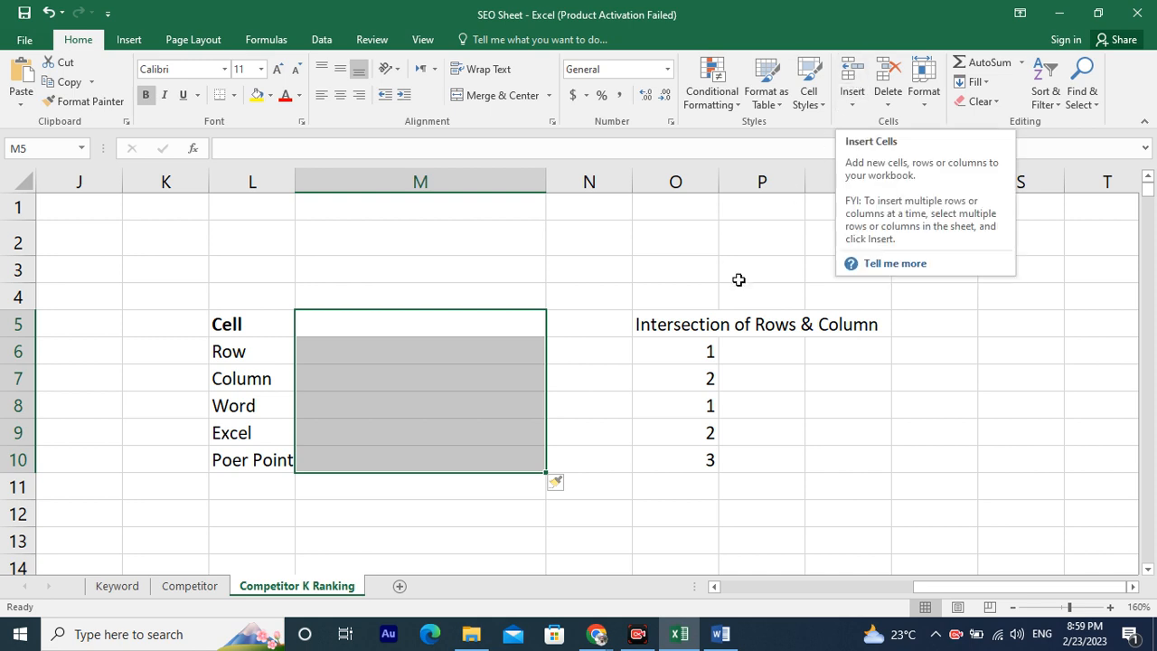
key("ctrl+z")
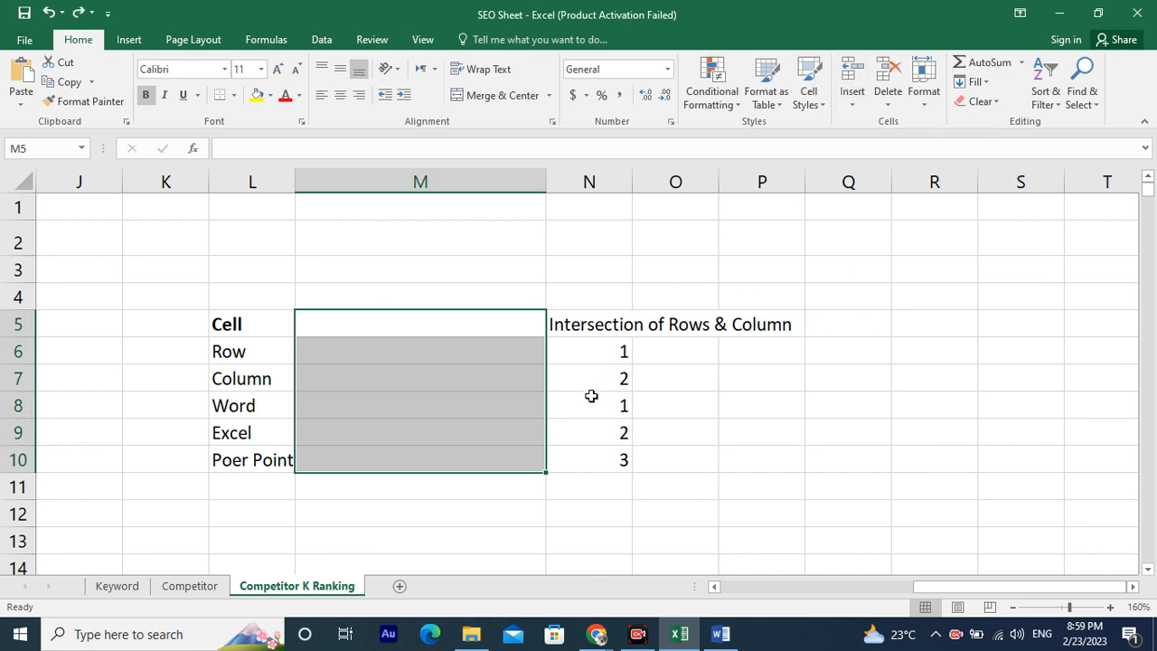
key("ctrl+v")
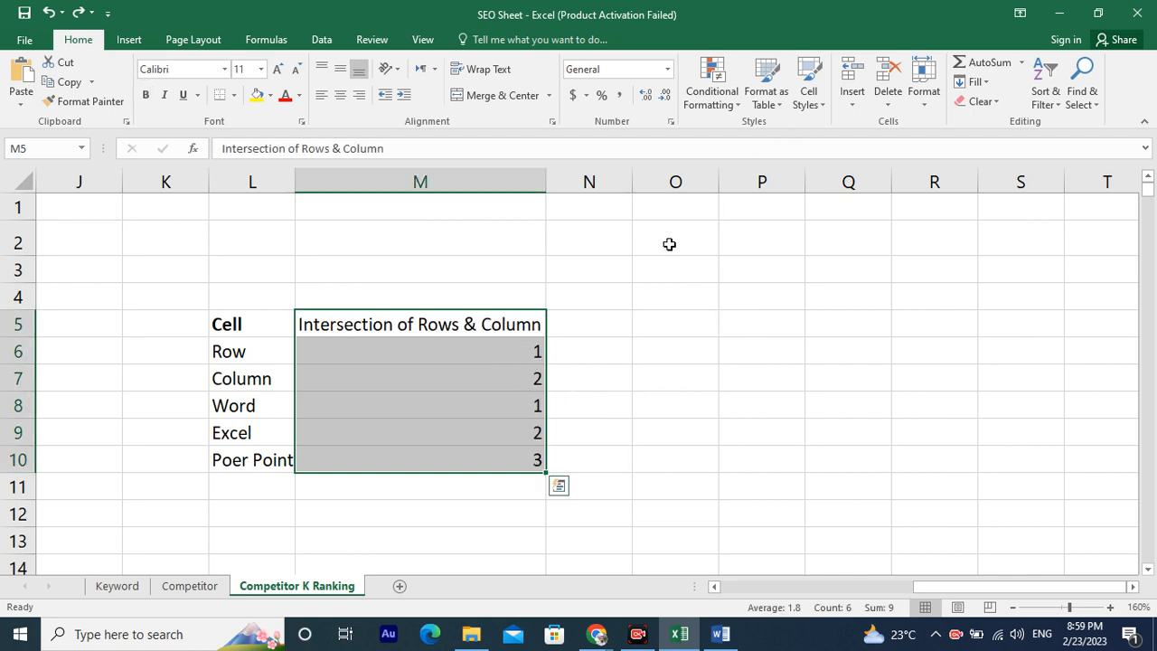
Remove the bold formatting from the labels in L5:L11.
key("ctrl+q")
left_click(195, 316)
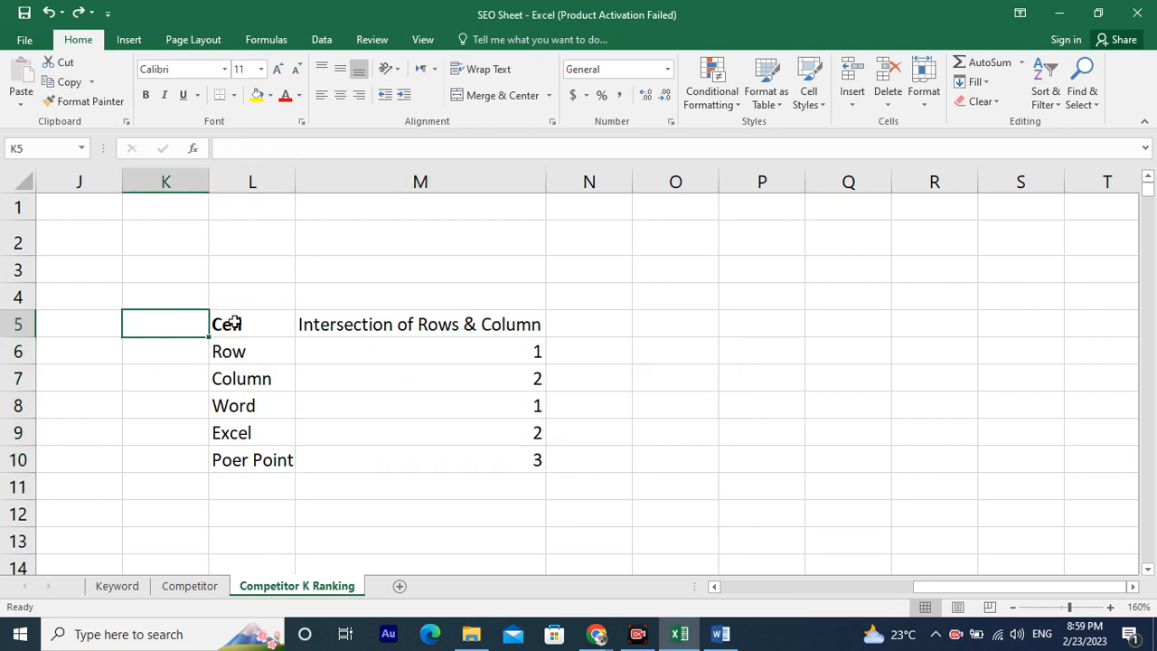
left_click_drag(233, 323, 245, 486)
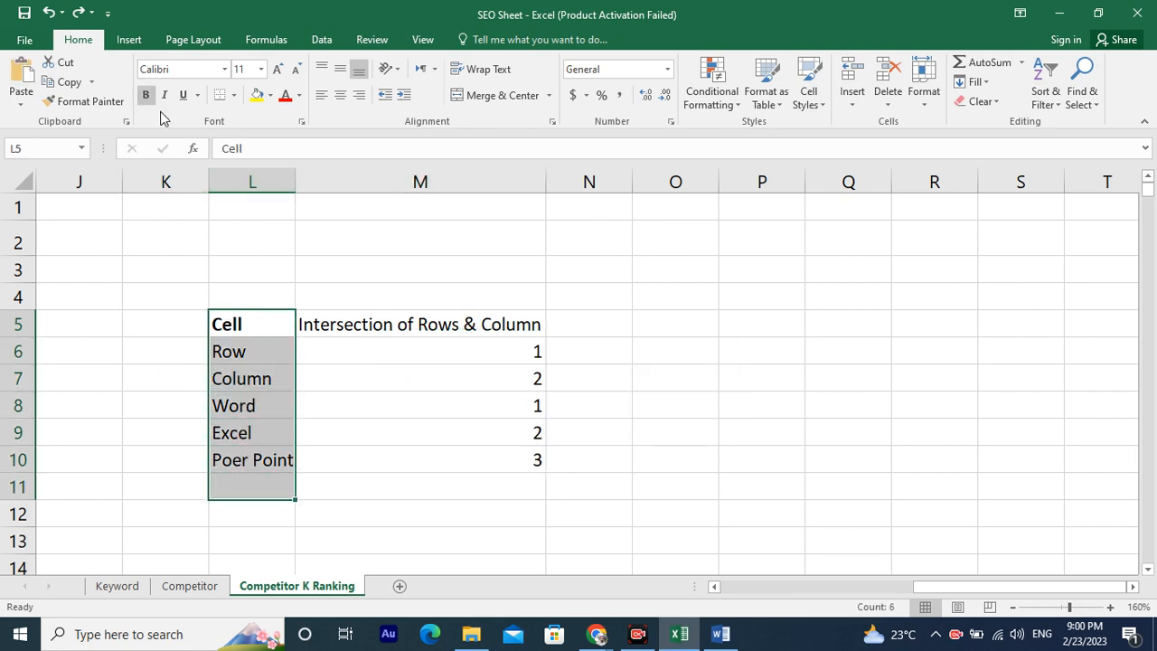
left_click(146, 95)
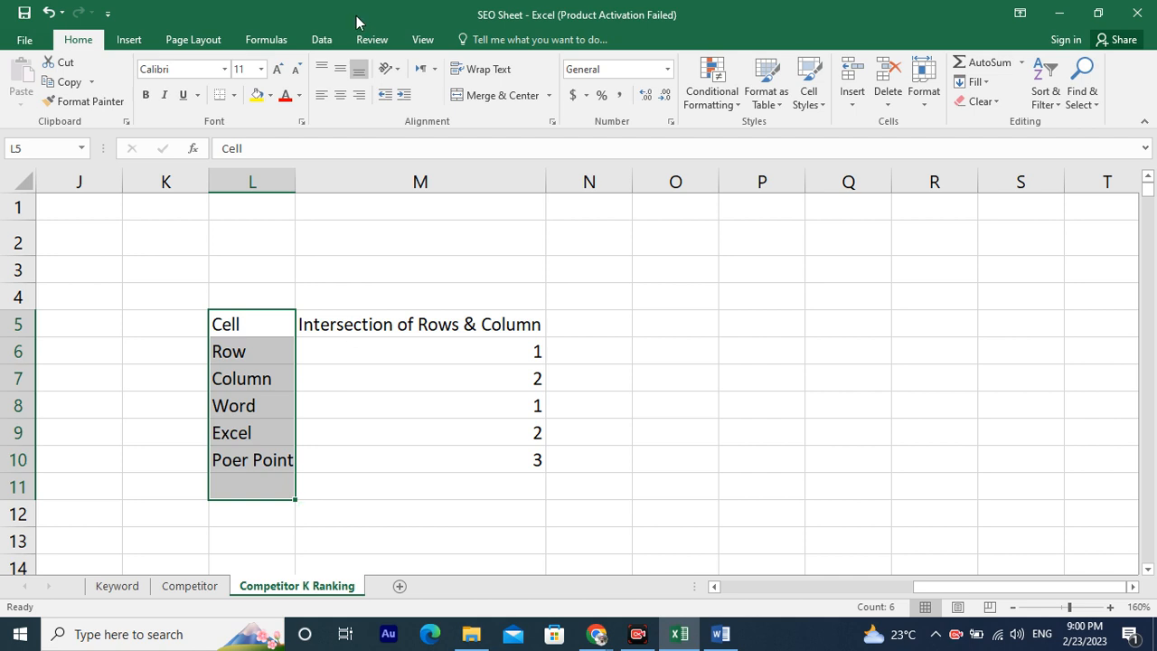
Fill cell M6 with a green background colour.
left_click(380, 364)
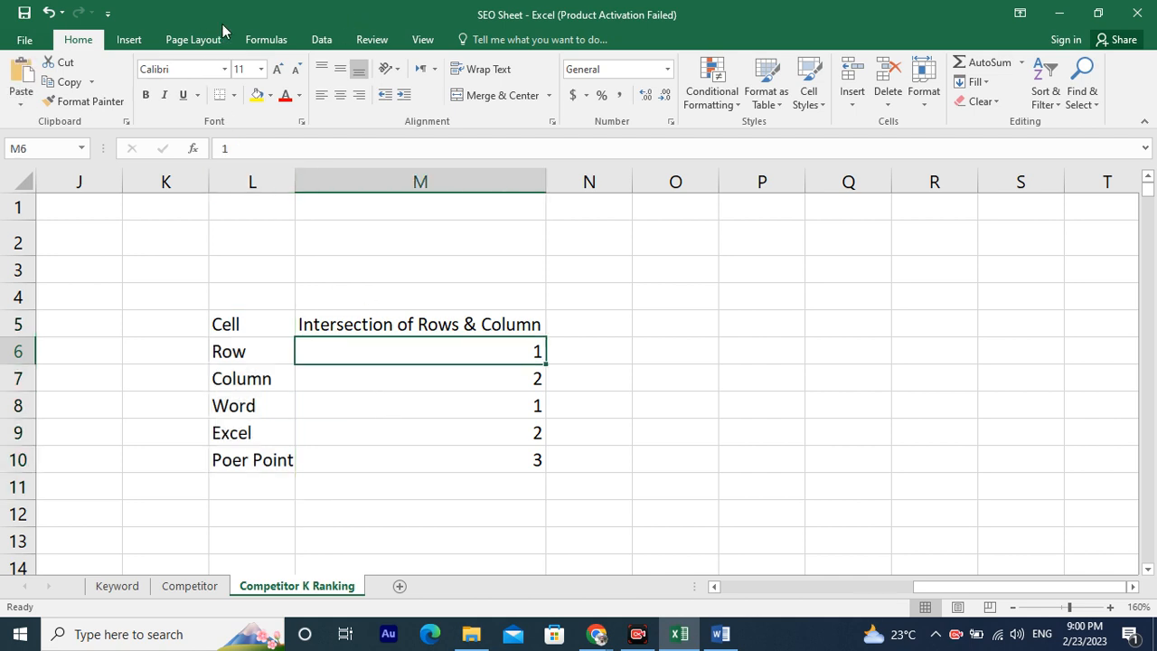
left_click(252, 96)
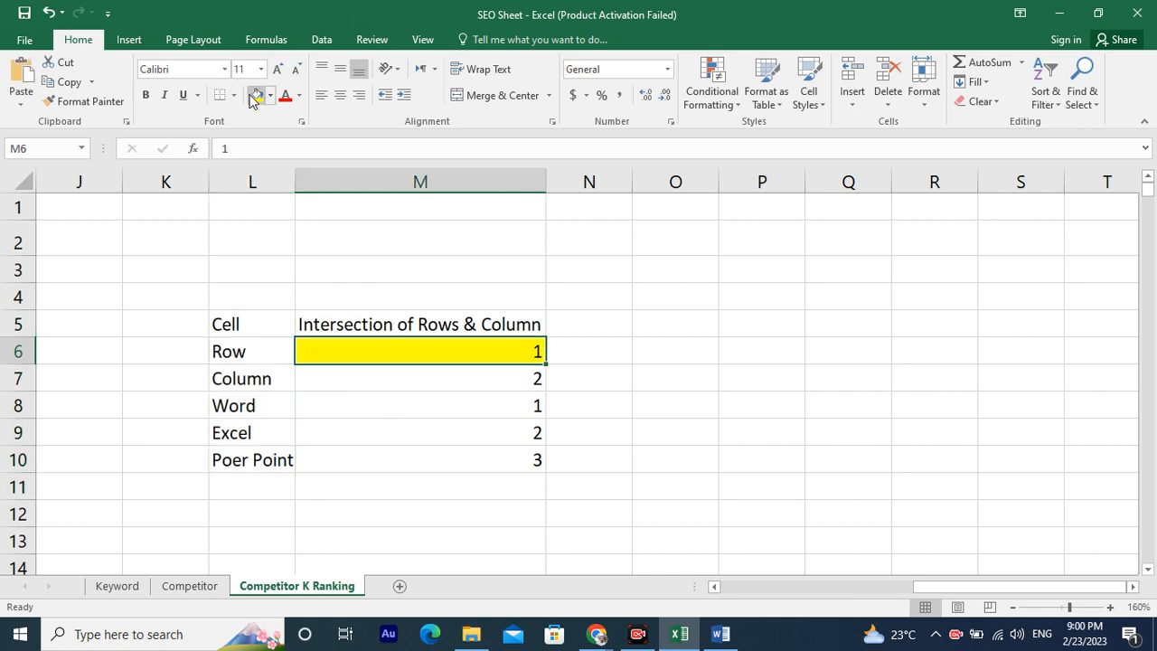
left_click(269, 95)
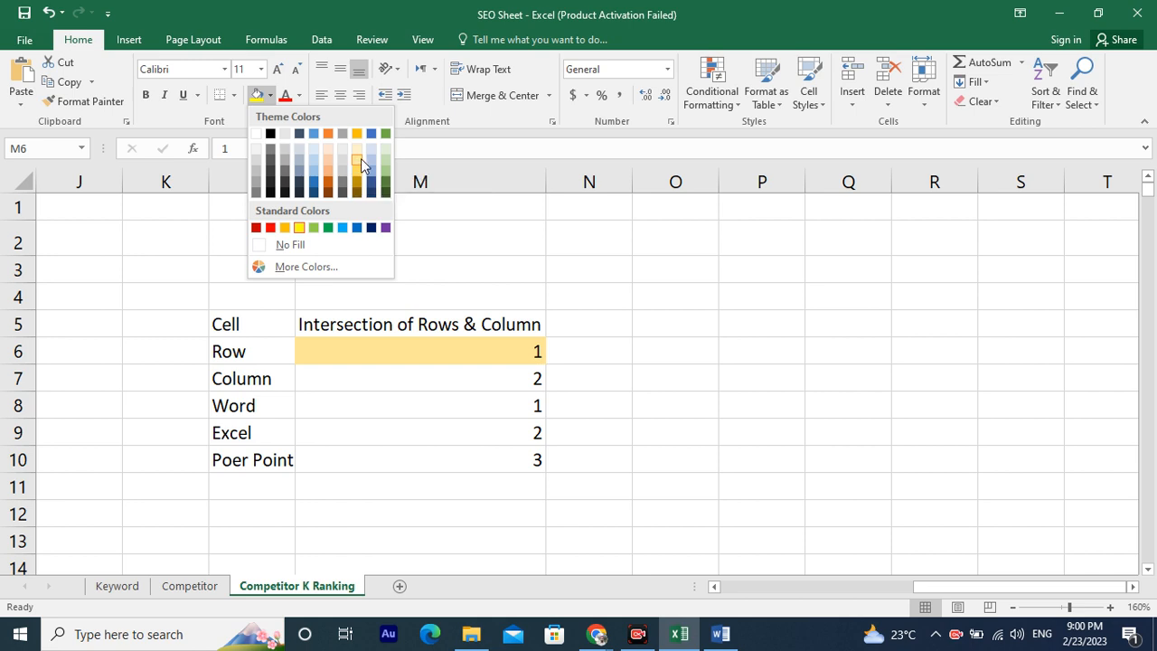
left_click(386, 169)
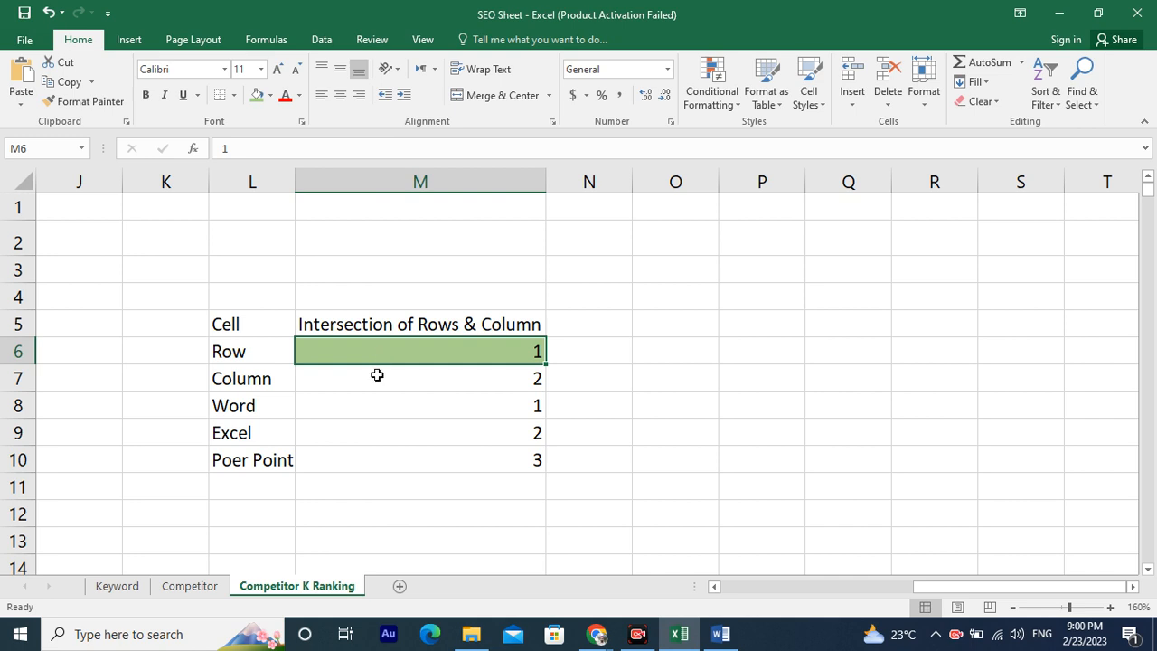
Give cell M8 a light blue-grey fill and a red font colour.
left_click(340, 406)
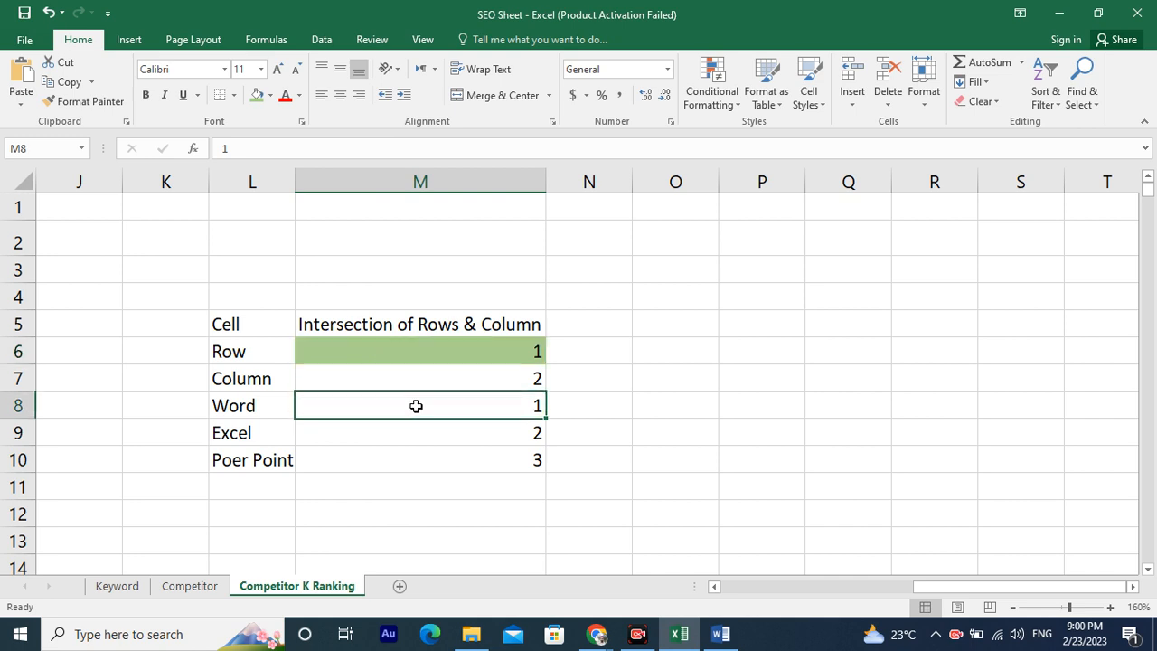
left_click(257, 95)
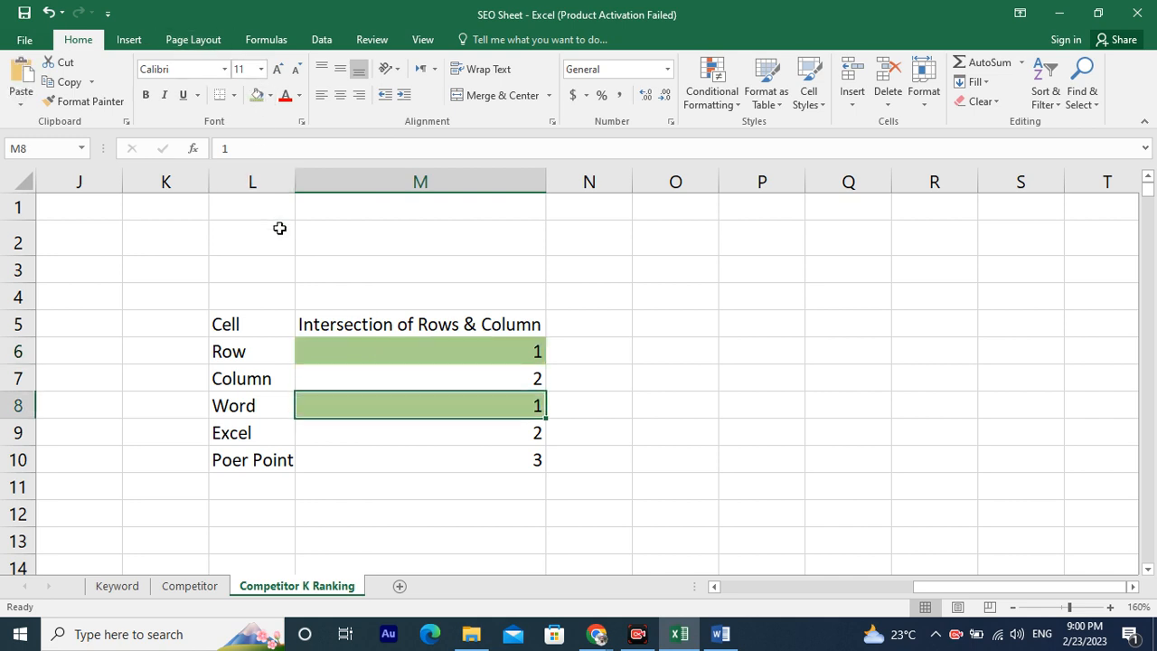
left_click(270, 99)
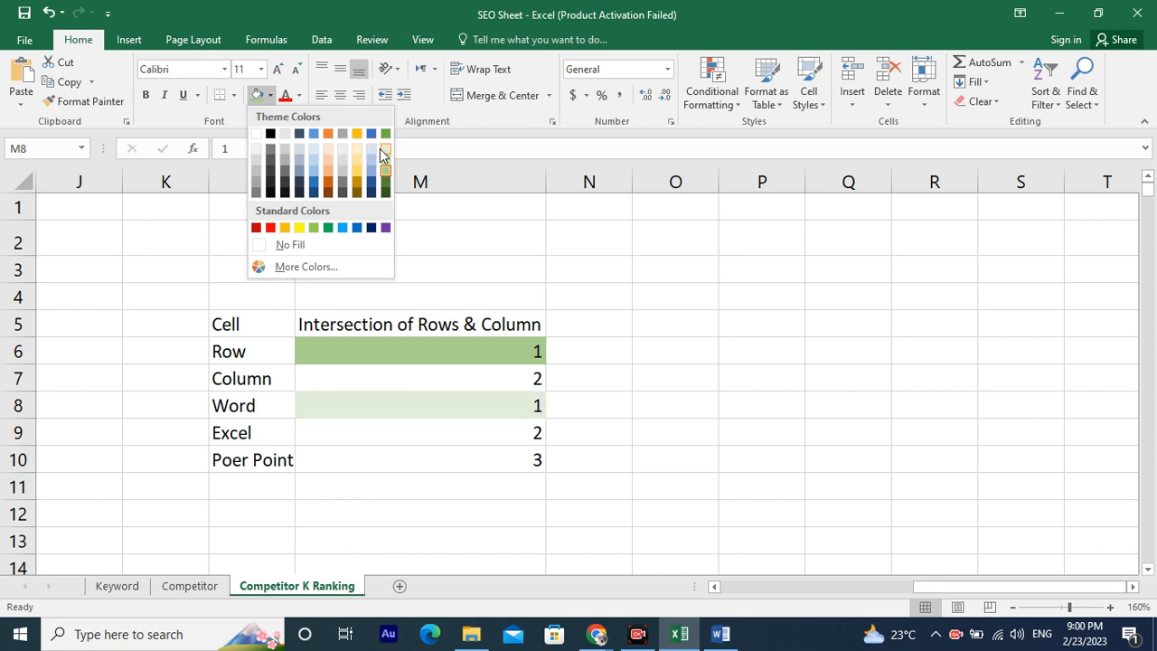
left_click(298, 148)
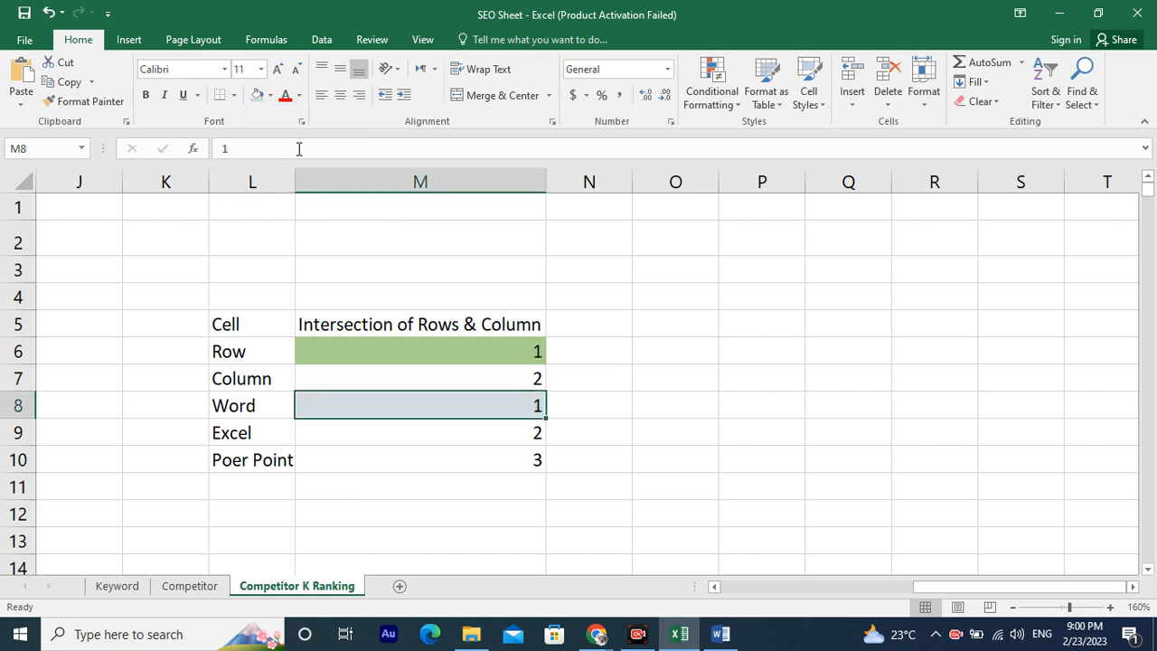
left_click(284, 98)
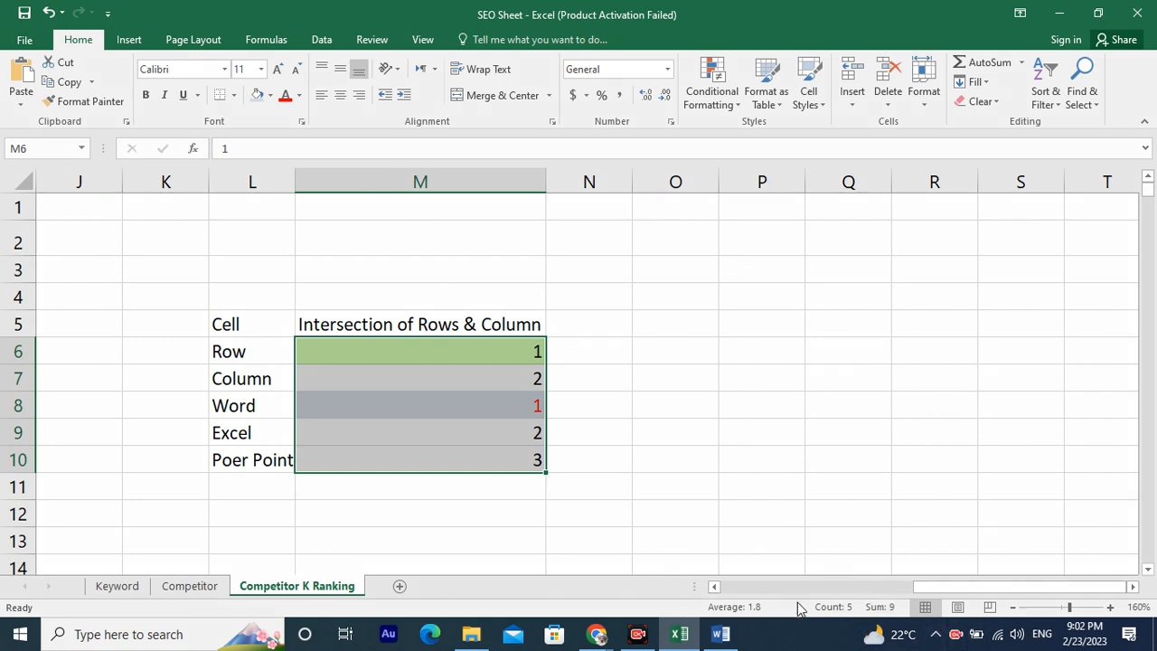
left_click_drag(597, 401, 246, 131)
left_click_drag(633, 294, 477, 131)
left_click_drag(820, 317, 650, 130)
left_click_drag(860, 259, 792, 126)
left_click_drag(921, 238, 912, 126)
left_click_drag(1021, 237, 1035, 134)
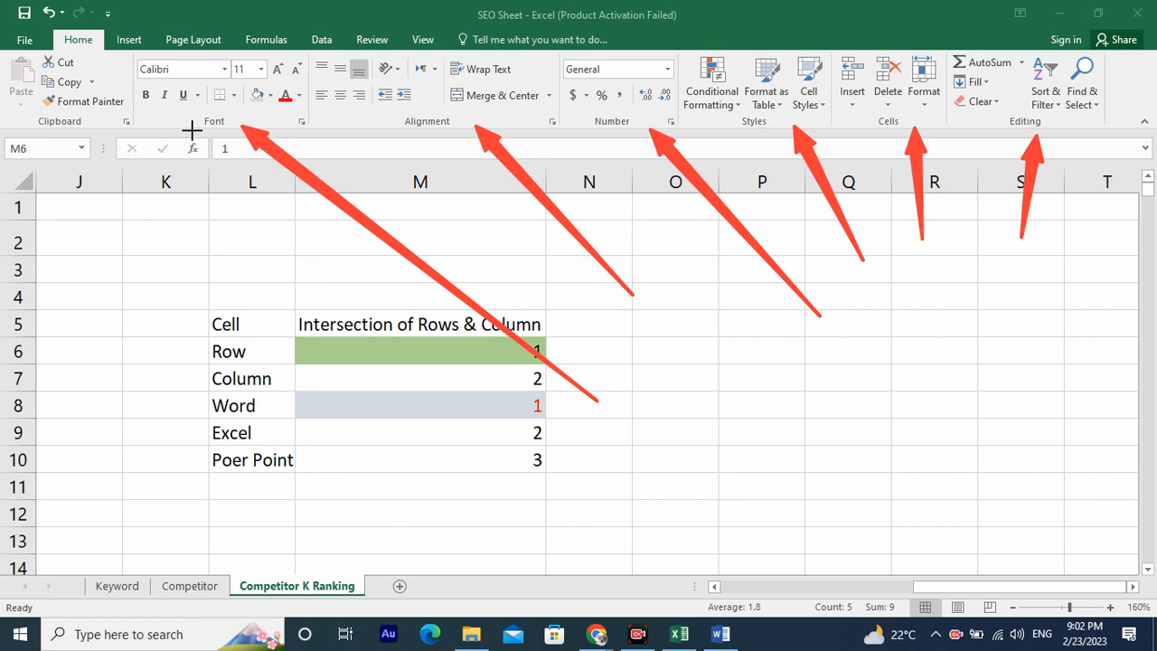
left_click_drag(104, 255, 91, 129)
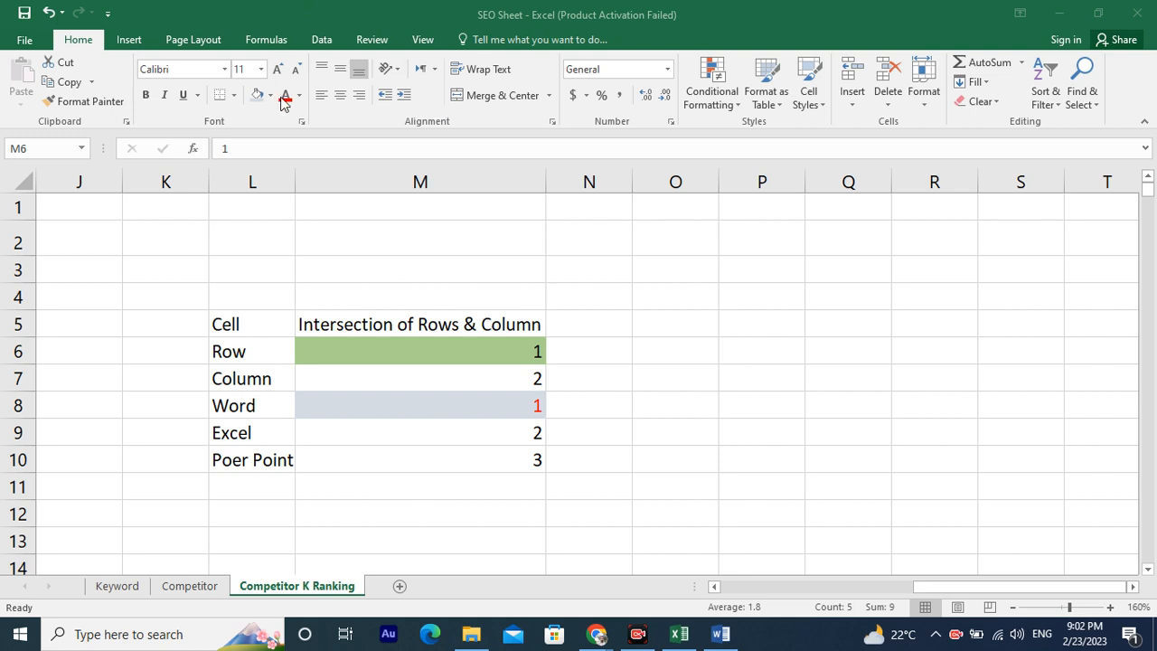
Cycle the values in M6:M10 through left, centre and right horizontal alignment.
left_click_drag(456, 346, 458, 457)
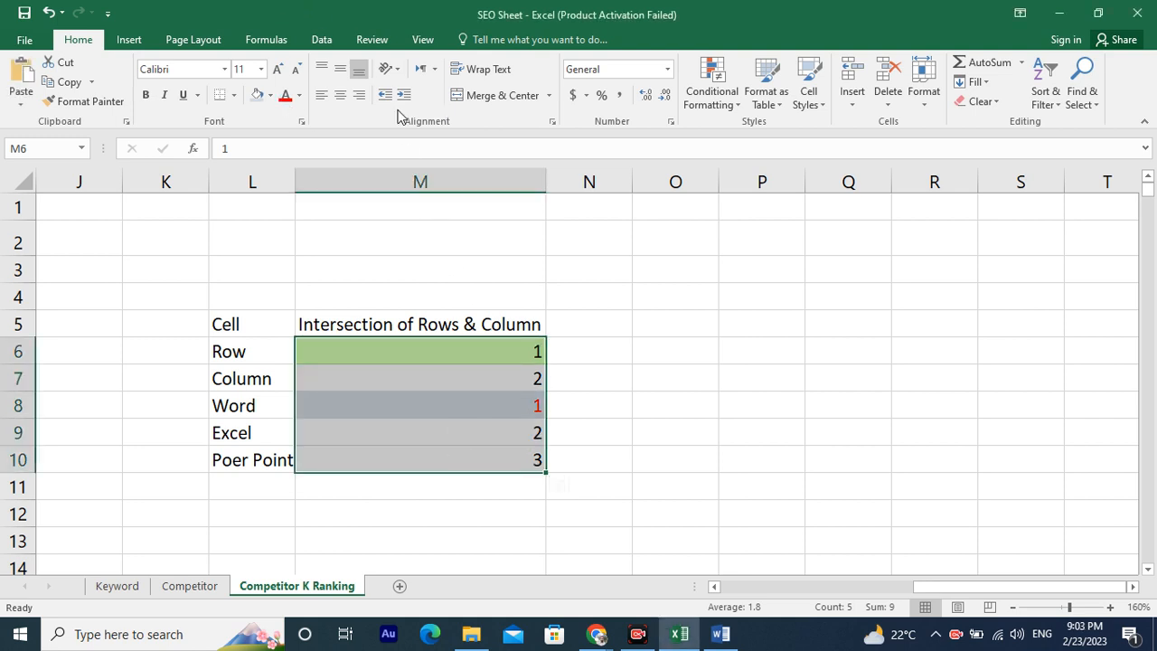
left_click(317, 99)
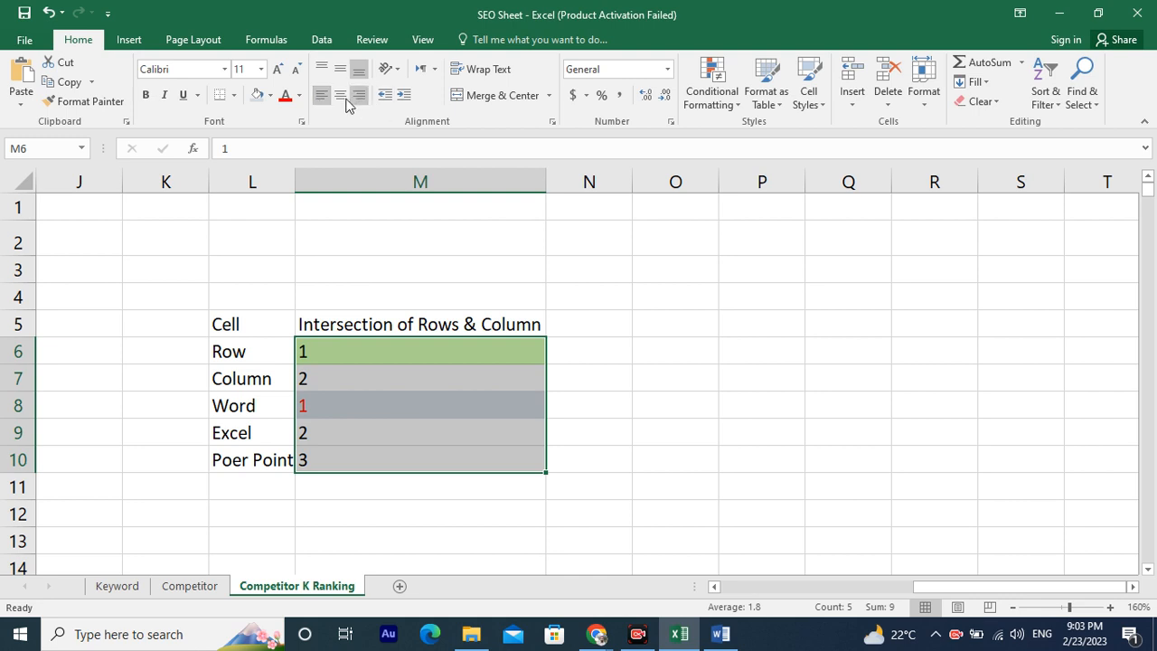
left_click(340, 96)
left_click(363, 96)
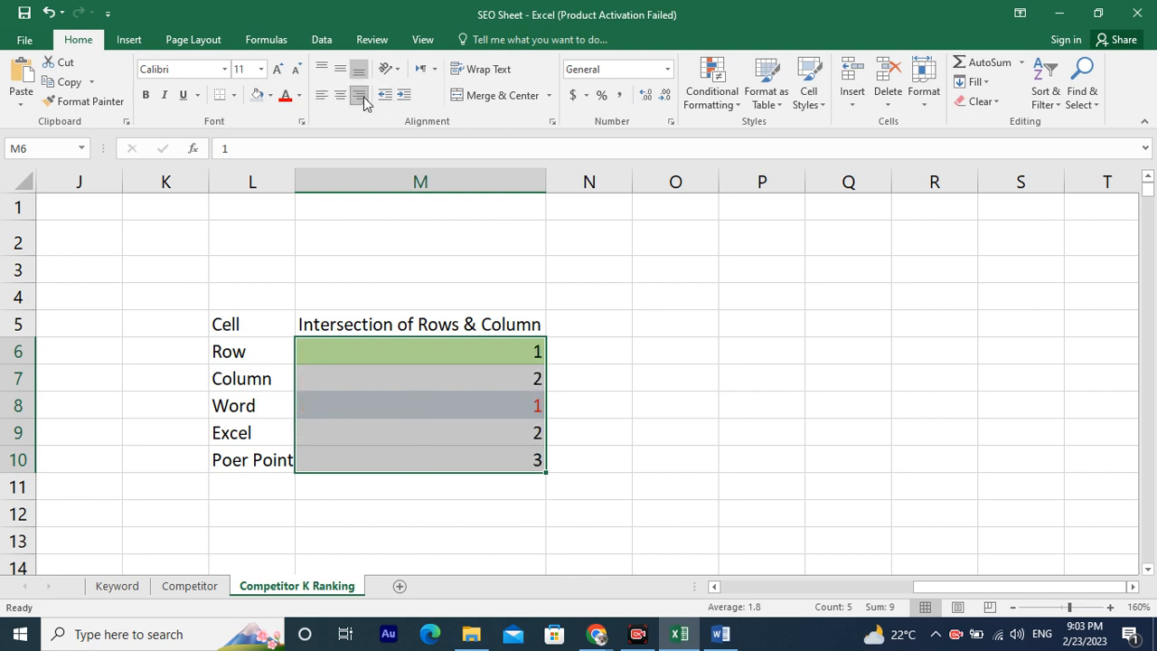
Increase the height of row 6 to about three normal rows.
left_click_drag(23, 363, 15, 412)
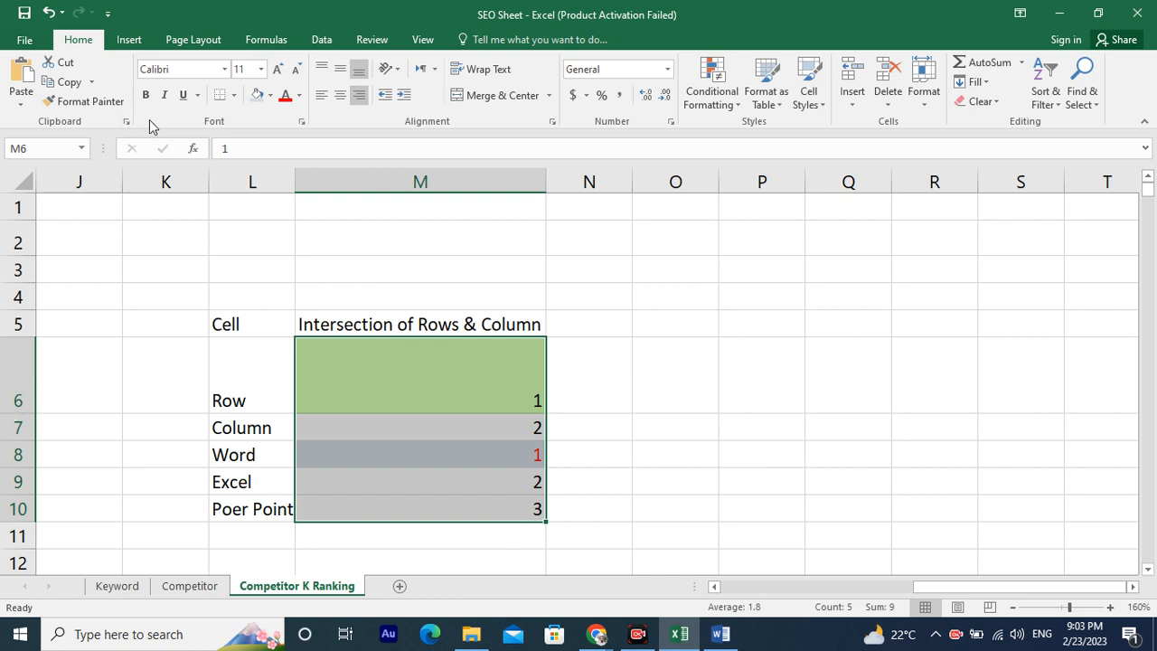
left_click(336, 396)
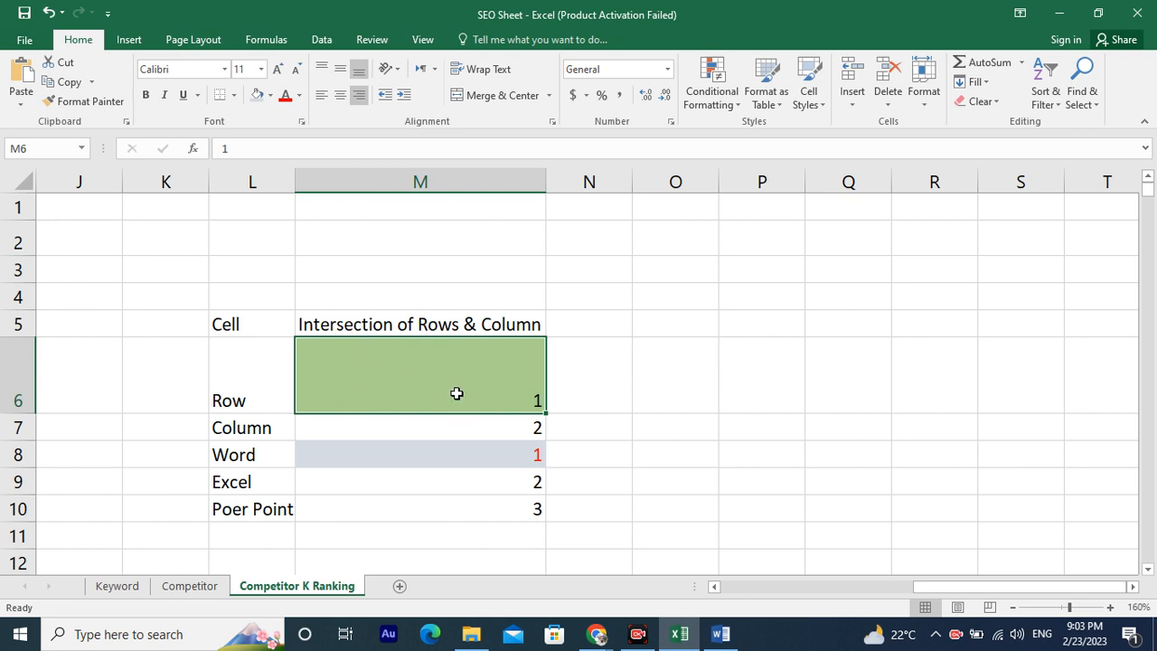
Try the alignment options on cell M6, finishing with centre horizontal and middle vertical alignment.
left_click(336, 96)
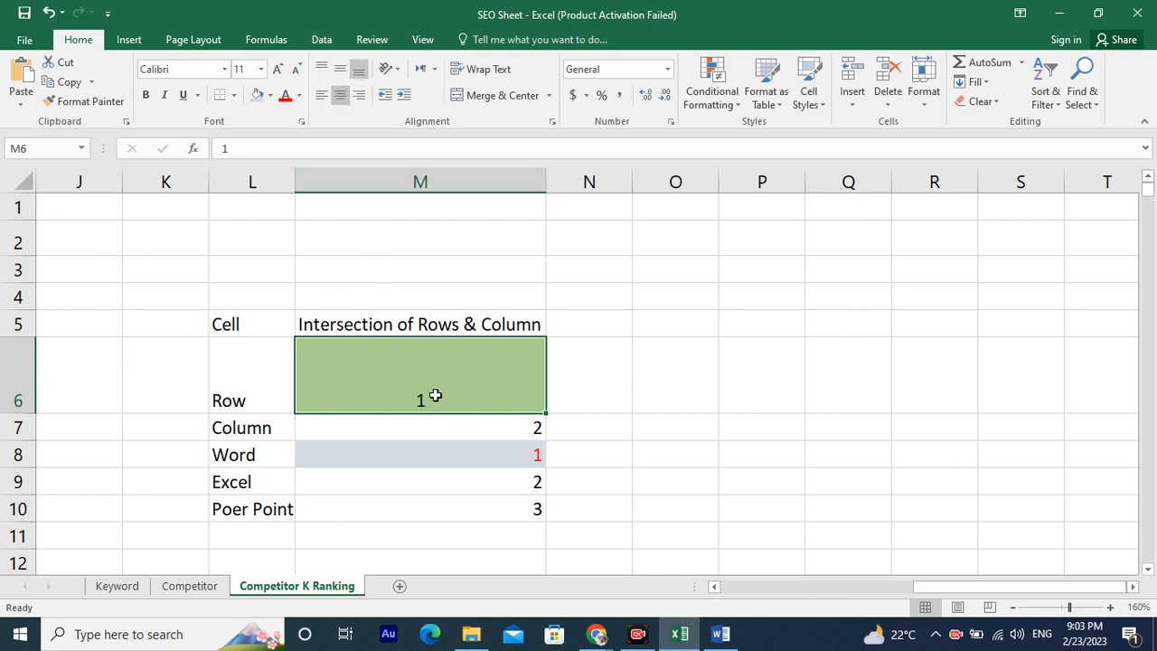
left_click(340, 72)
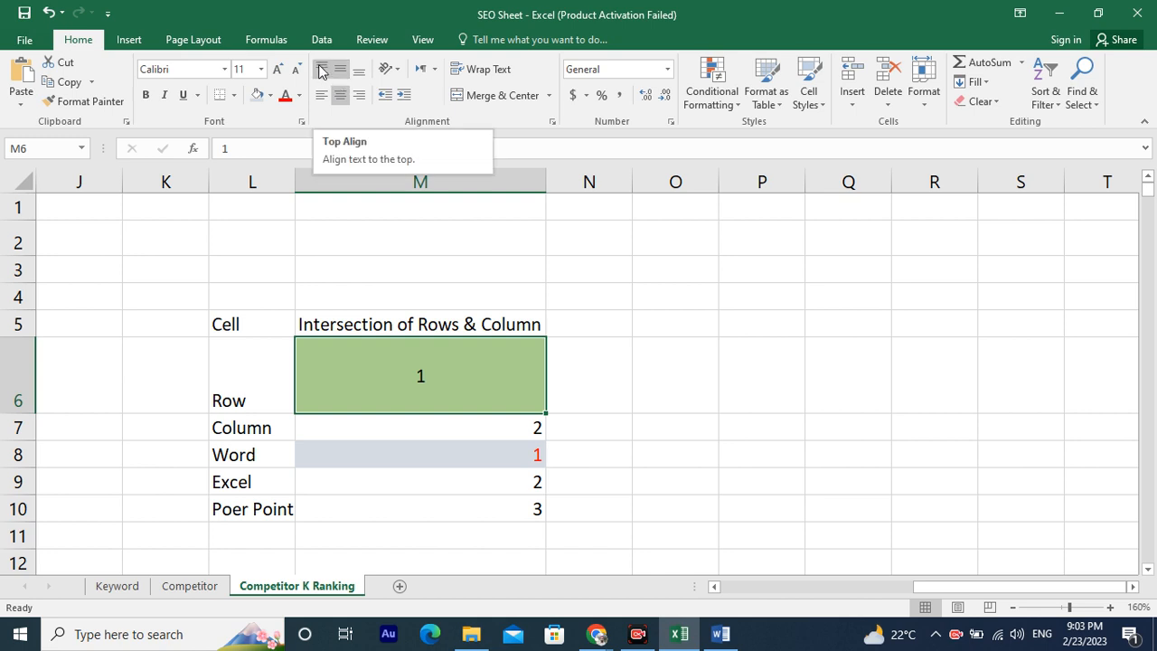
left_click(321, 71)
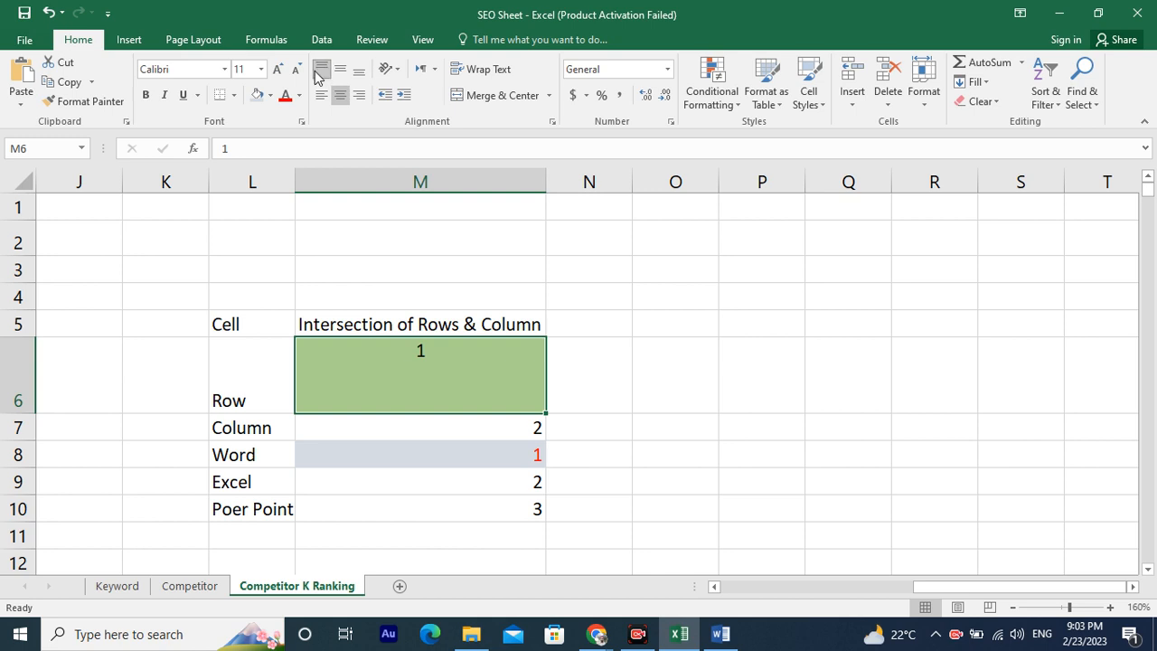
left_click(360, 71)
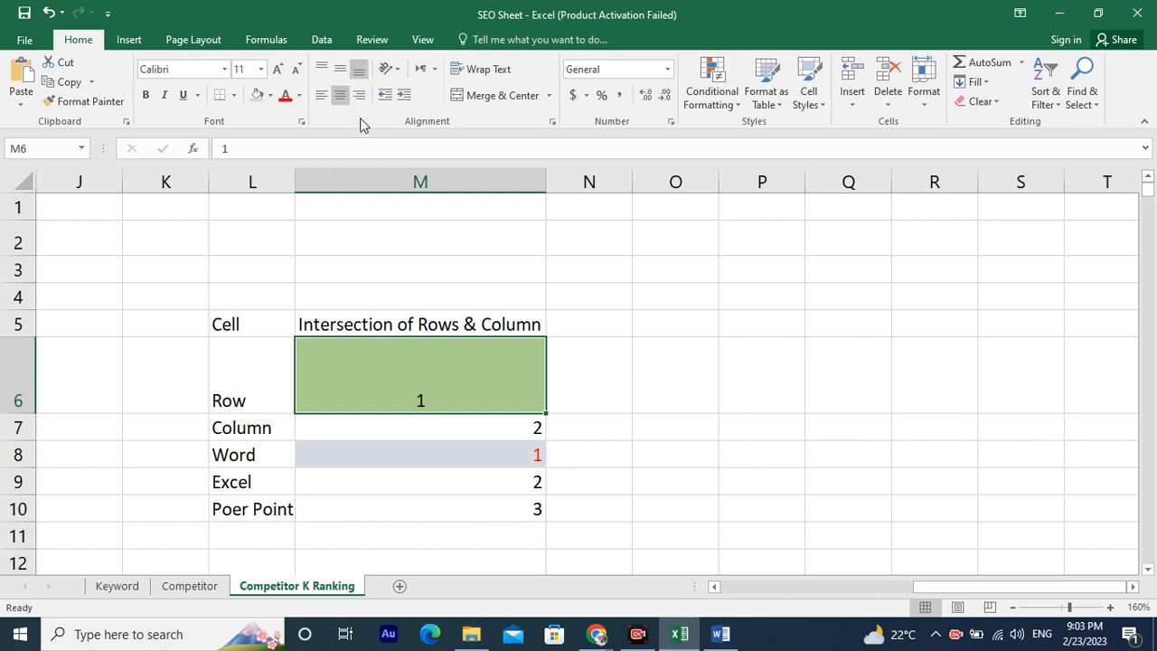
left_click(360, 96)
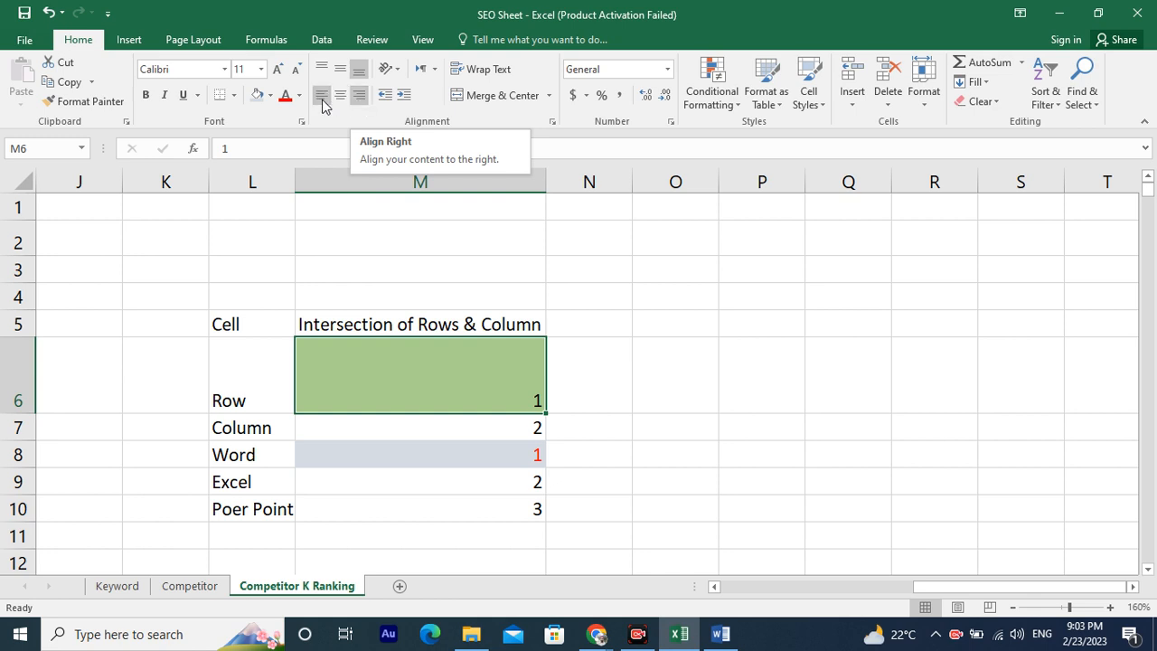
left_click(321, 96)
left_click(339, 96)
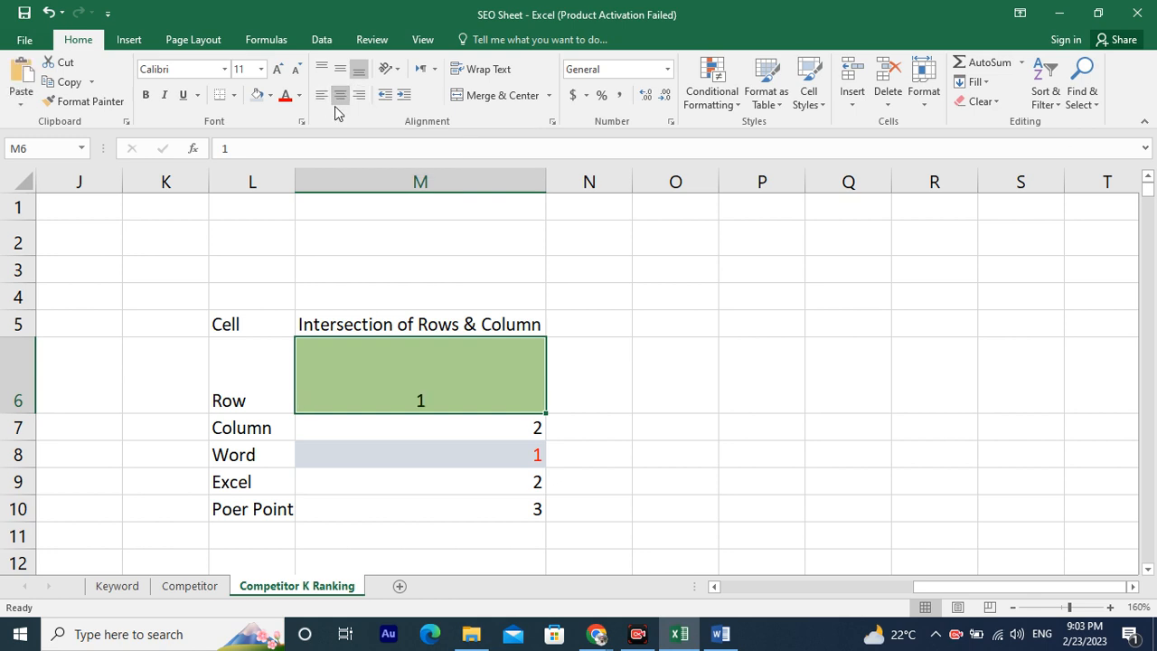
left_click(340, 68)
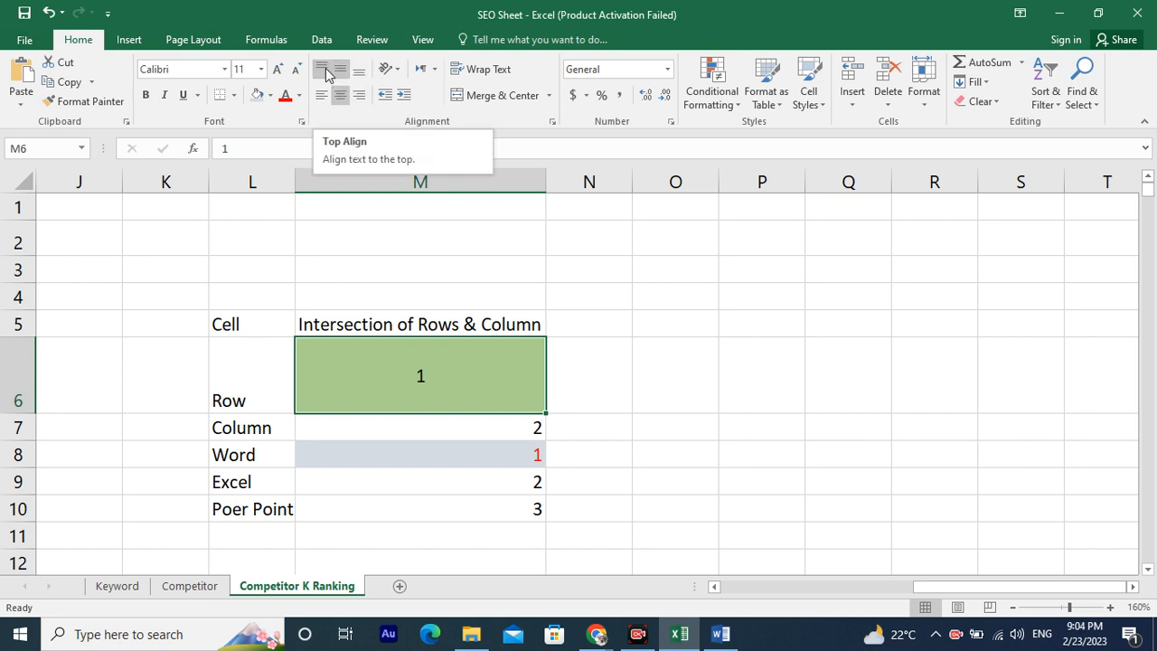
left_click(327, 72)
left_click(340, 70)
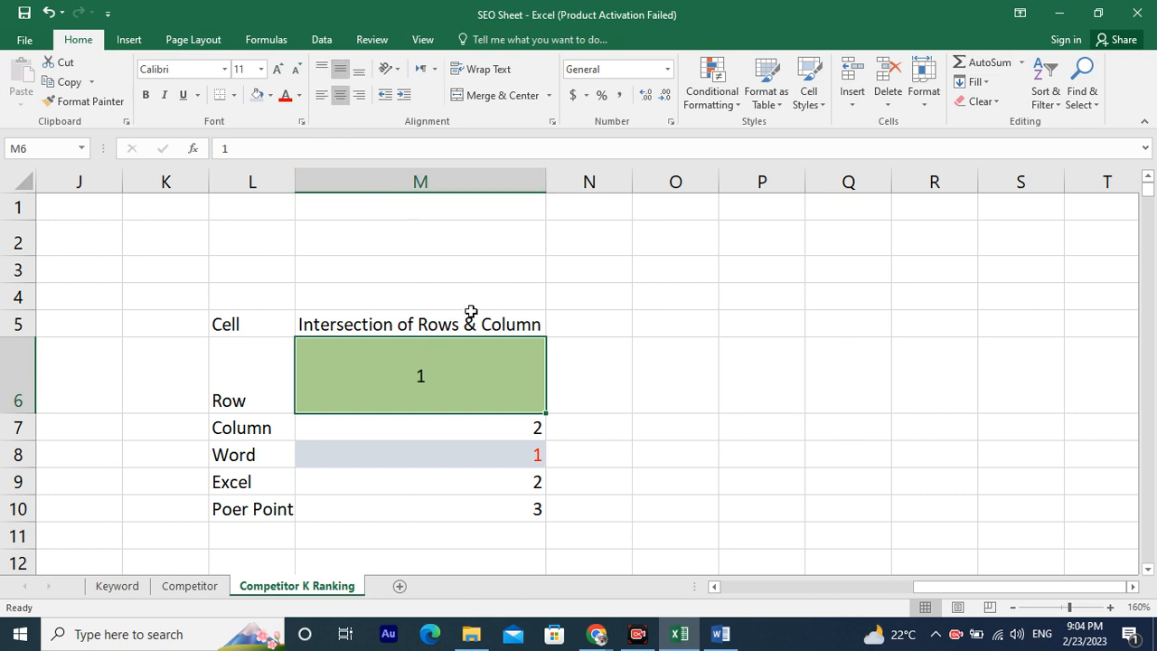
Increase and decrease the indent of cell M7 several times, then turn on text wrapping for it.
left_click(406, 428)
left_click(403, 96)
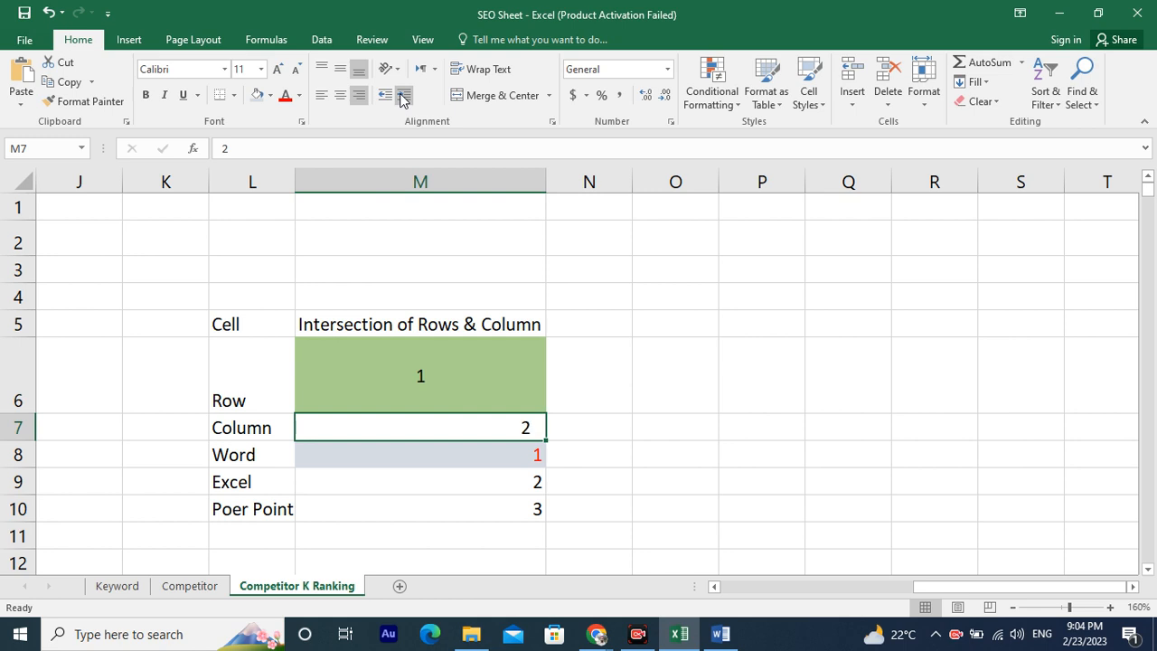
left_click(403, 96)
left_click(403, 96)
left_click(403, 96)
left_click(403, 96)
left_click(403, 95)
left_click(381, 97)
left_click(381, 97)
left_click(383, 96)
left_click(383, 96)
left_click(384, 95)
left_click(383, 96)
left_click(409, 97)
left_click(408, 97)
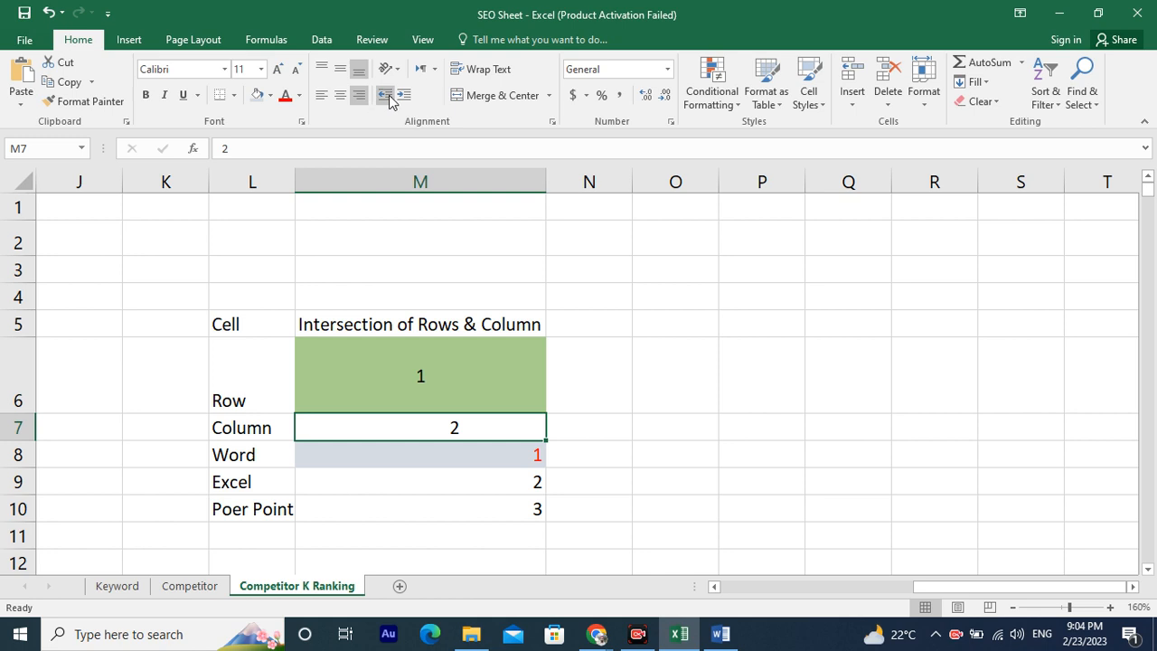
left_click(387, 95)
left_click(483, 69)
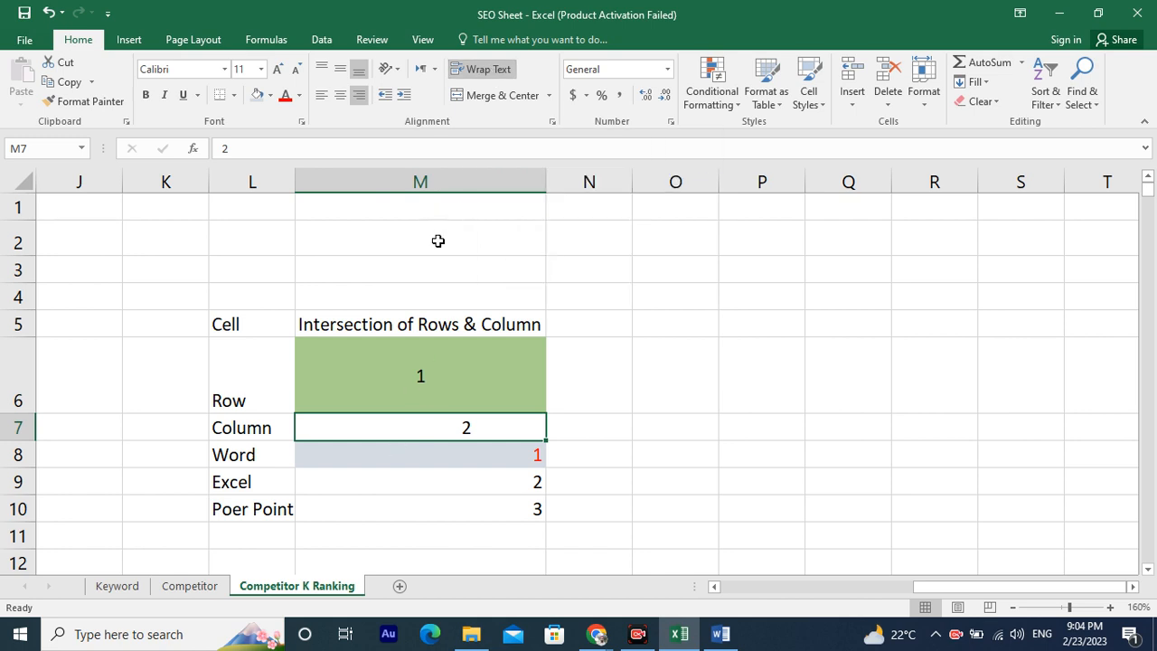
Turn on text wrapping for cells M6:O6.
left_click(463, 365)
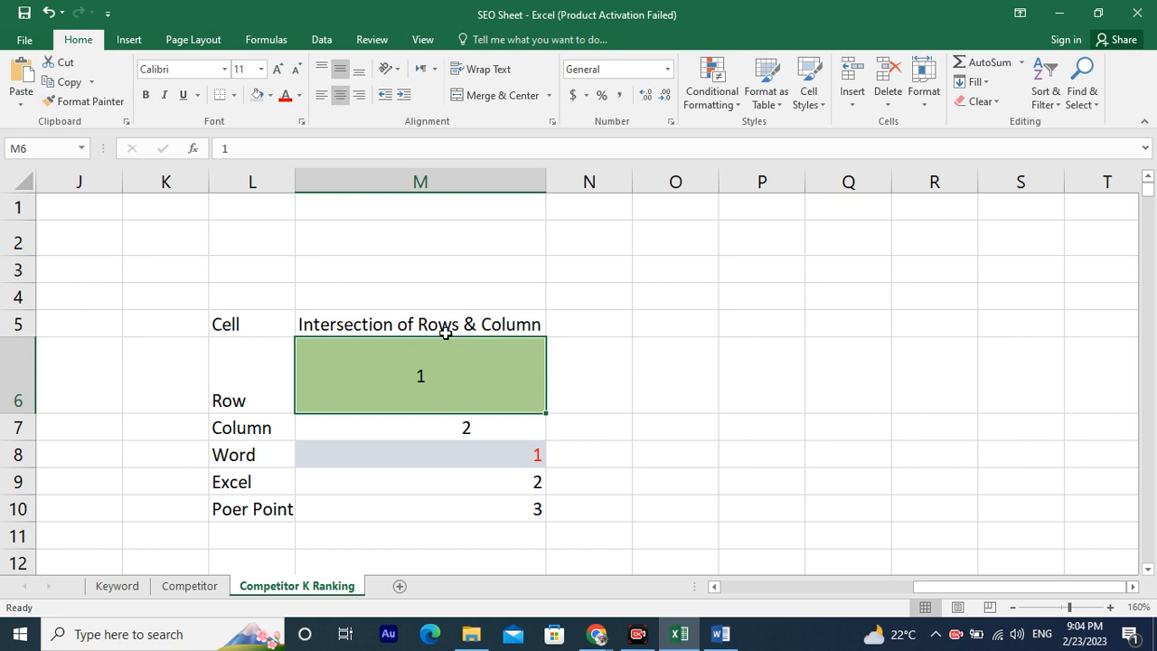
left_click_drag(424, 377, 678, 373)
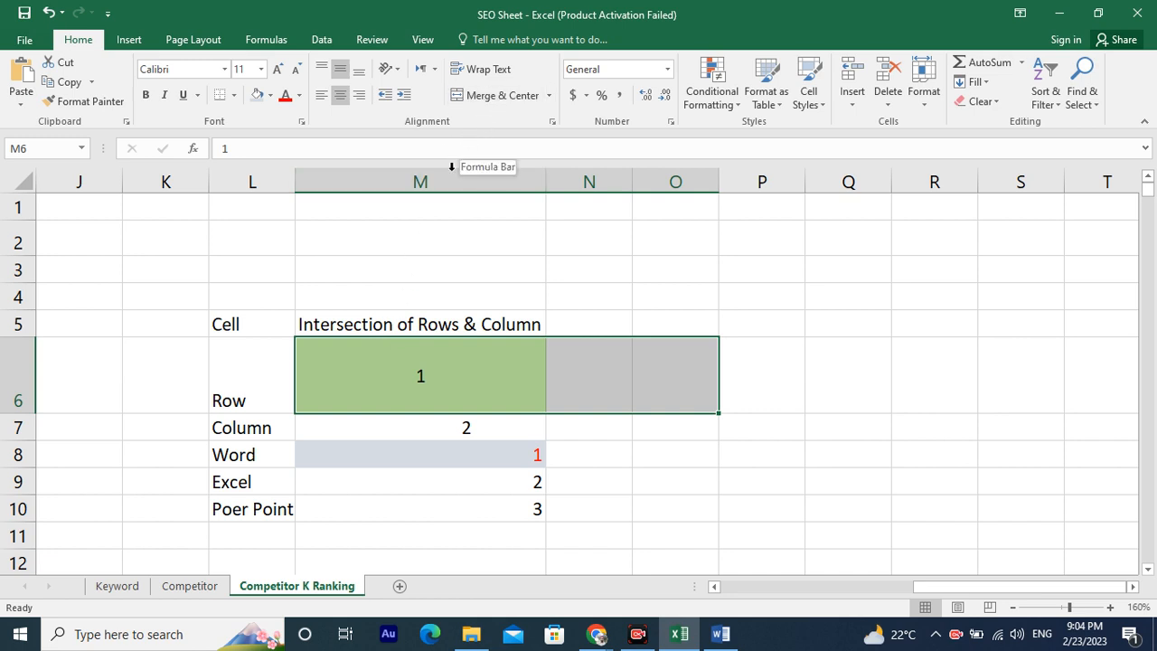
left_click(485, 73)
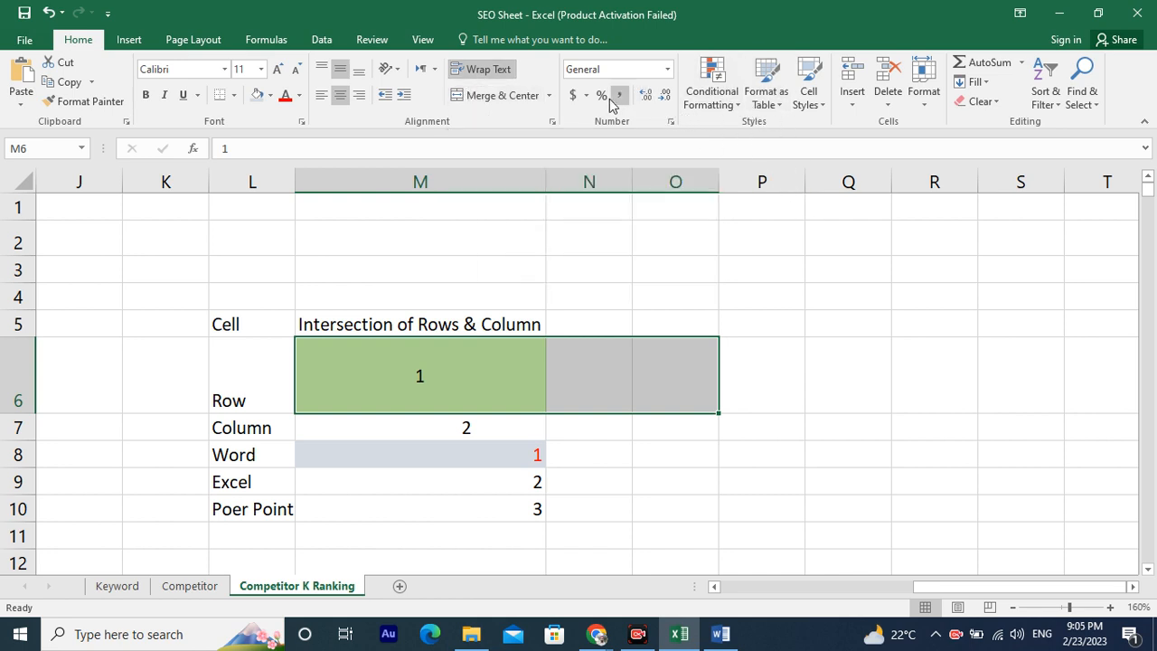
Format cells M6:O6 as a table using a light blue table style, without headers.
left_click(766, 101)
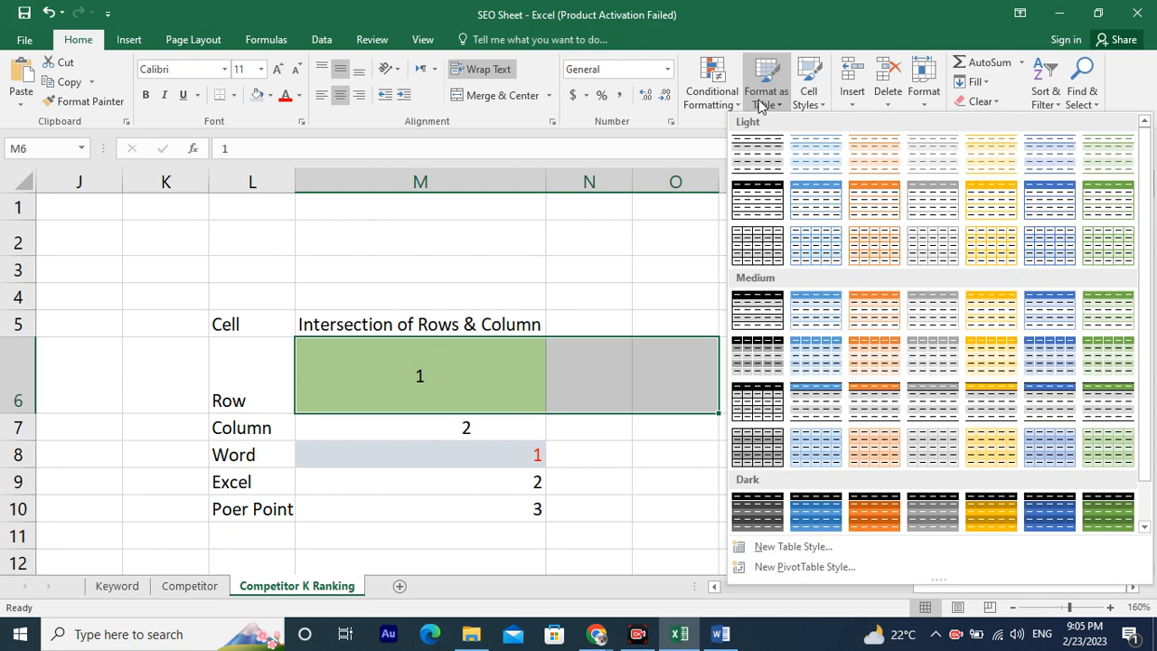
left_click(627, 70)
left_click(771, 77)
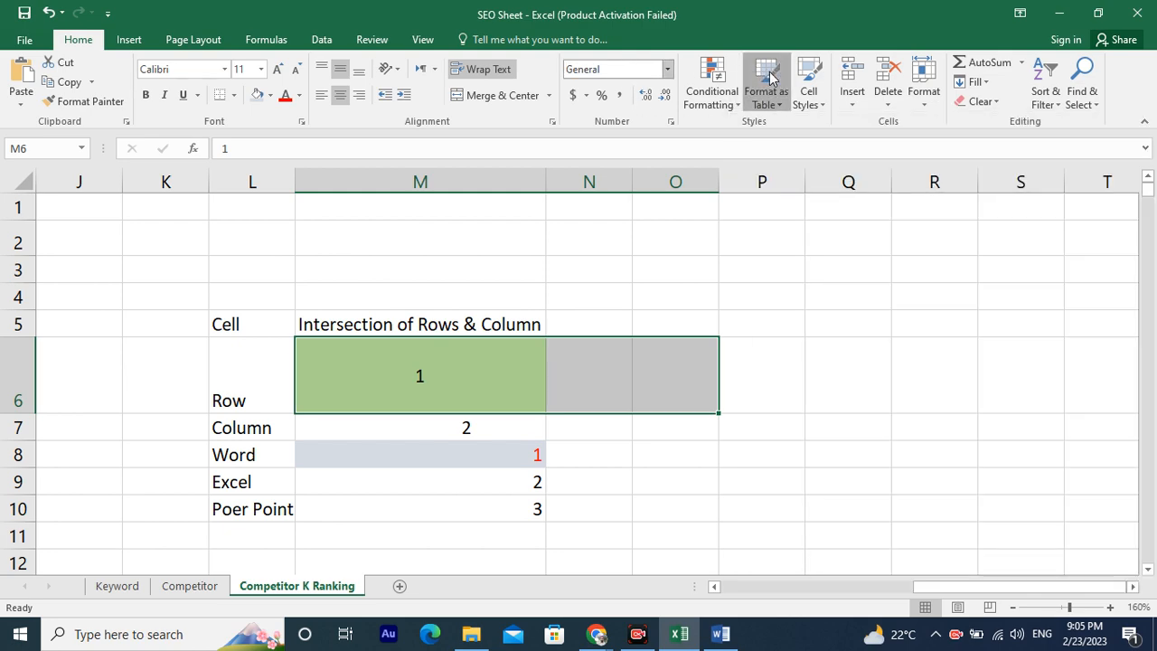
left_click(818, 239)
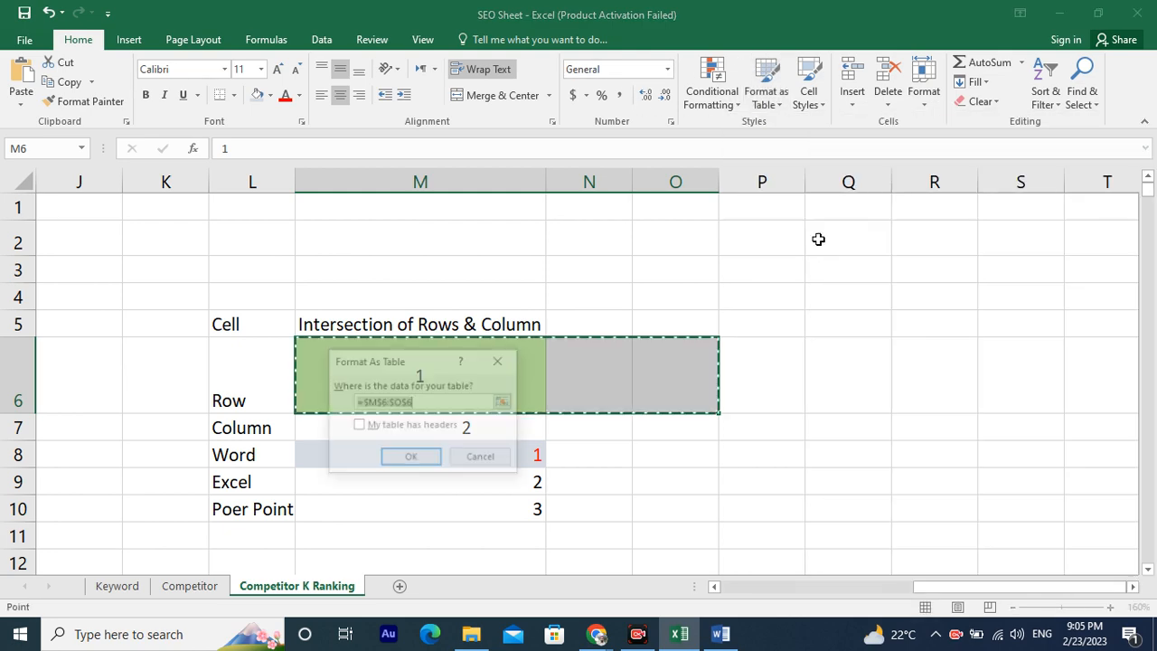
left_click(411, 458)
Format cells Q4:S4 as a table with a blue style, then extend the table to seven columns through column W.
left_click(632, 484)
left_click_drag(828, 285, 1030, 292)
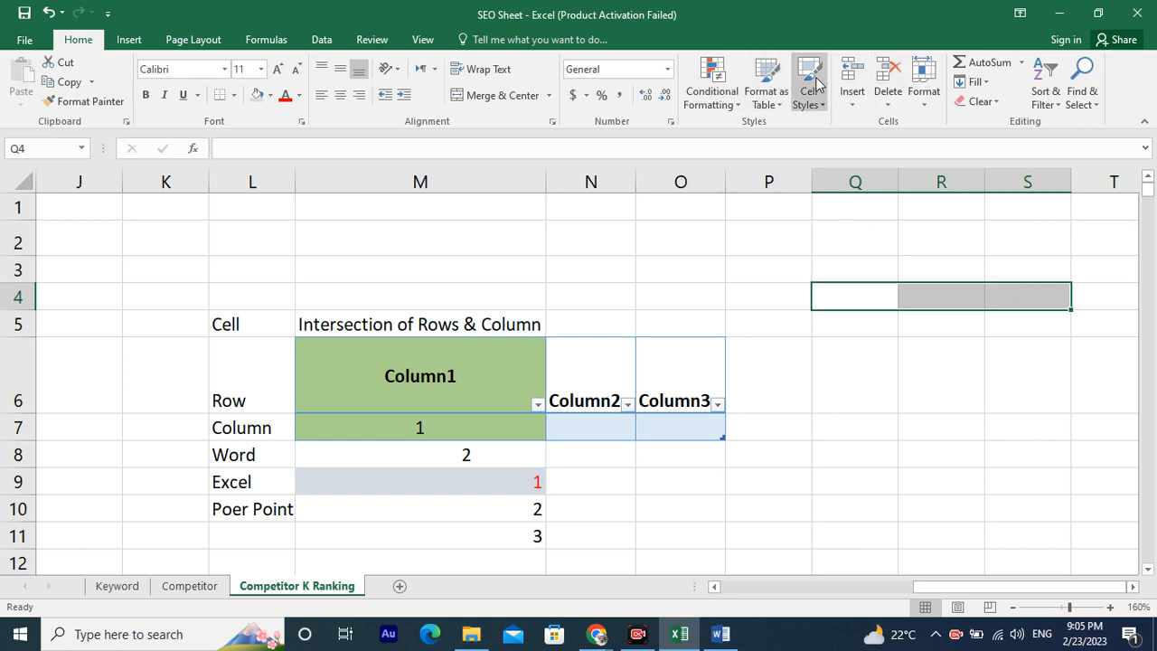
left_click(767, 92)
left_click(816, 198)
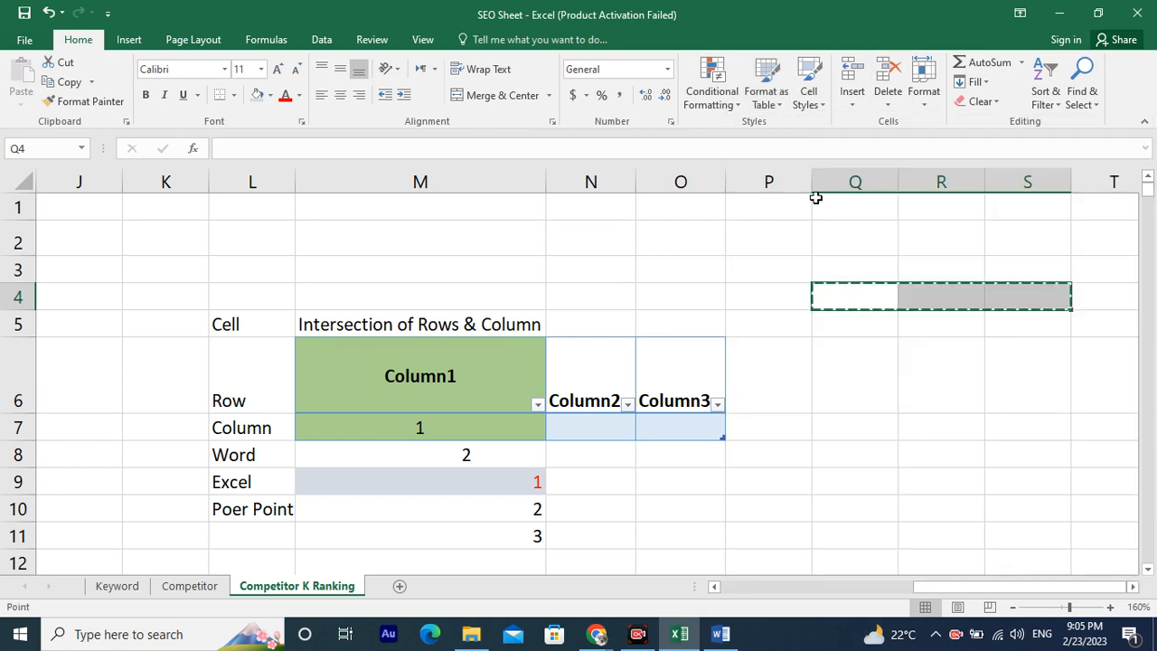
left_click(396, 457)
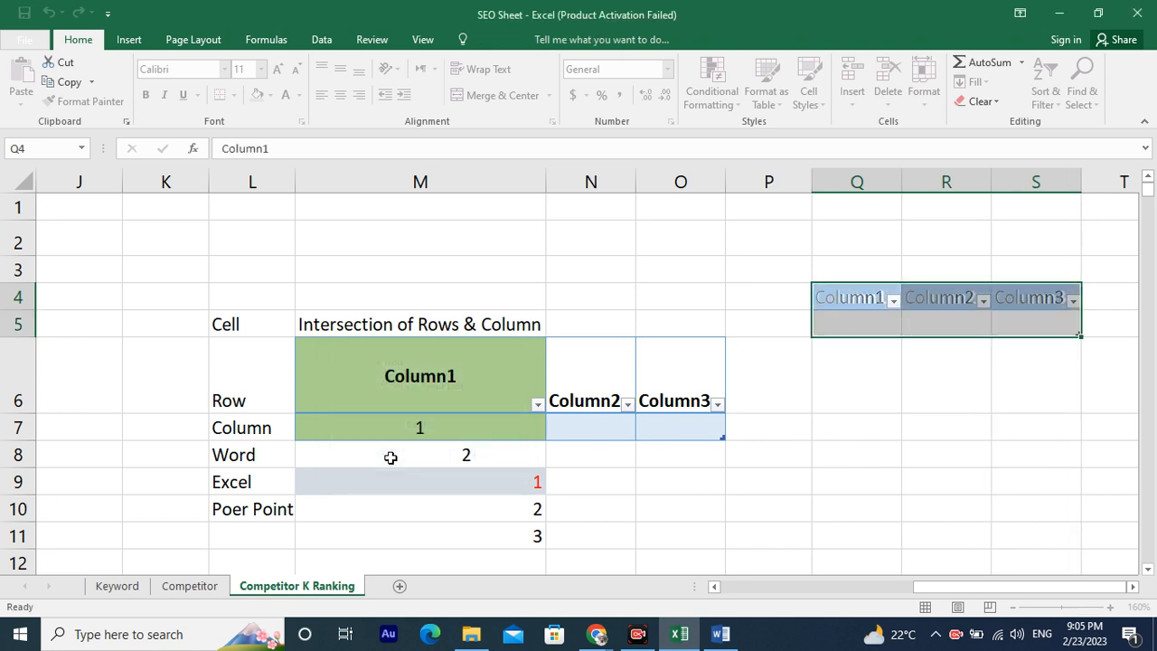
left_click_drag(1081, 334, 947, 323)
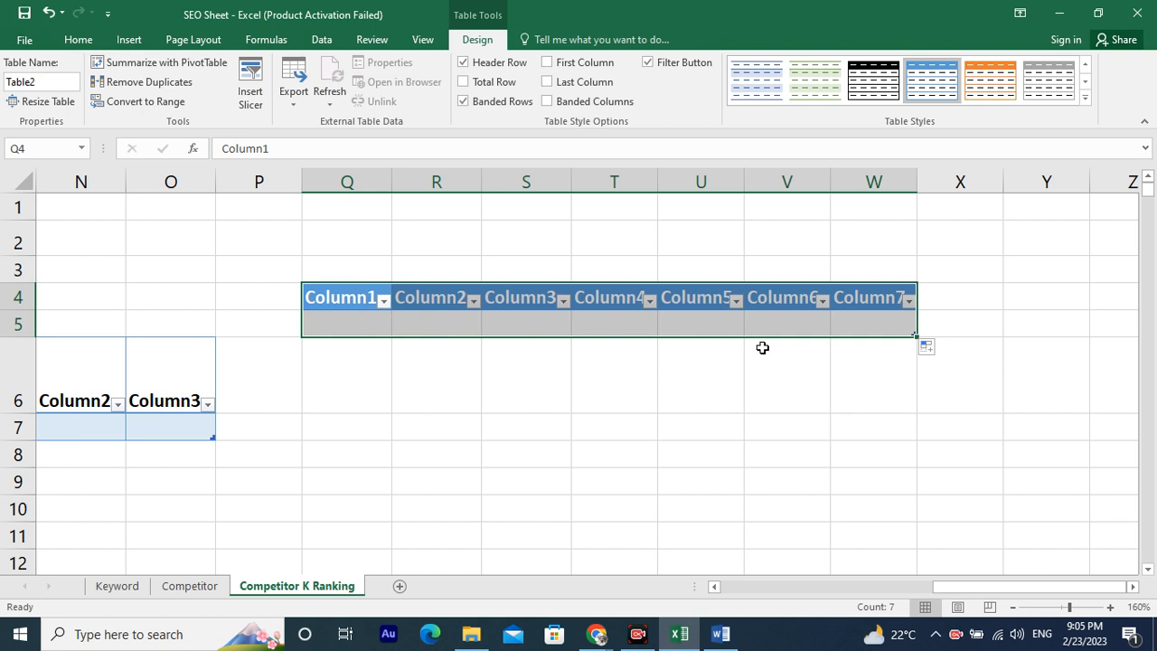
left_click(829, 343)
left_click(339, 299)
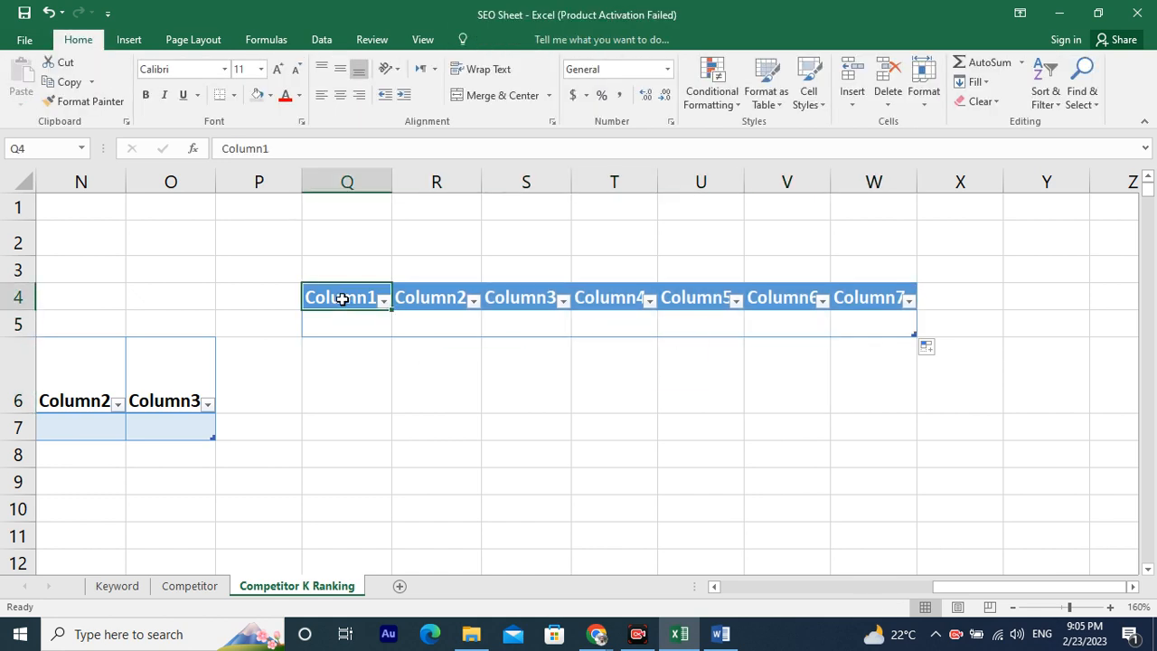
double_click(359, 298)
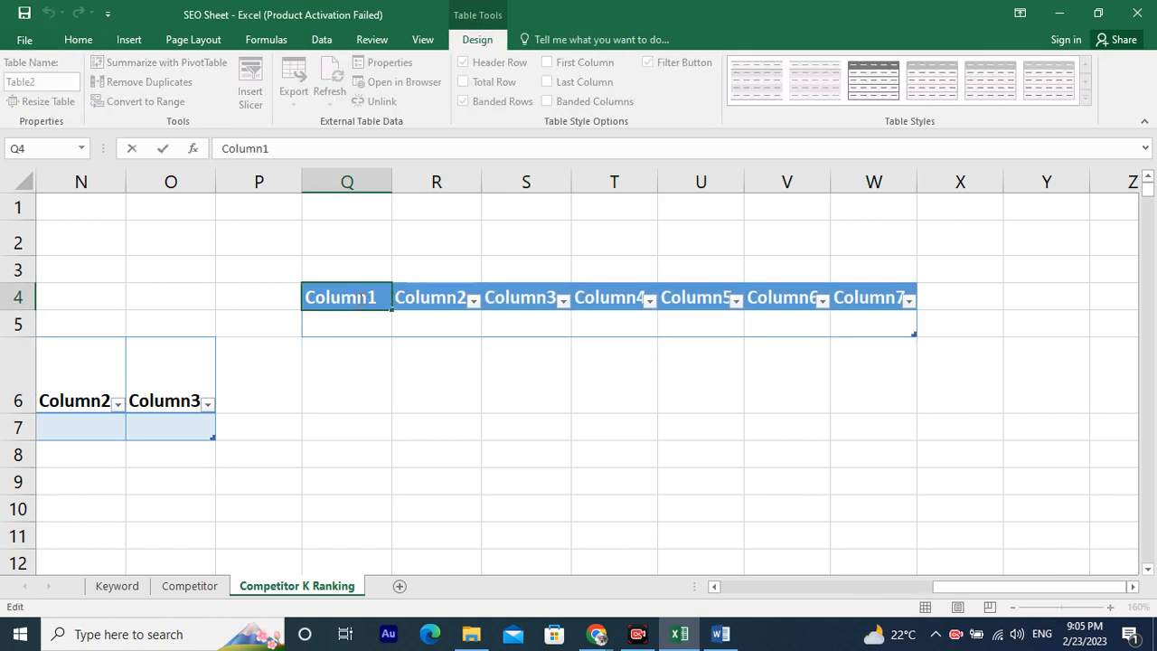
left_click_drag(385, 292, 291, 289)
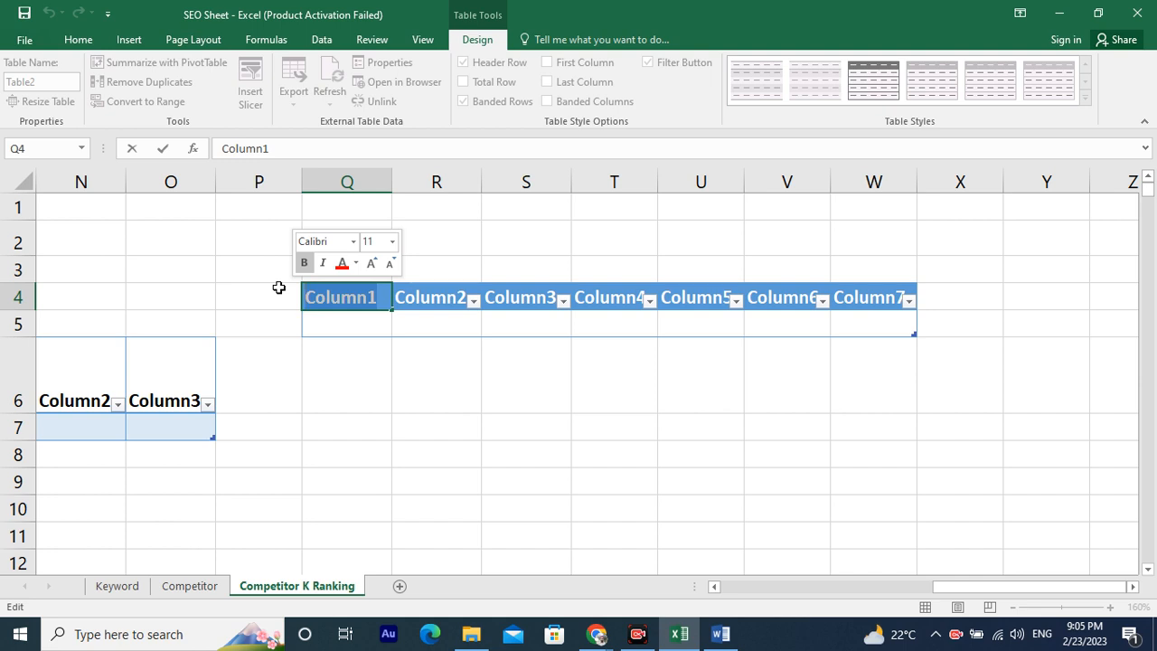
left_click(366, 312)
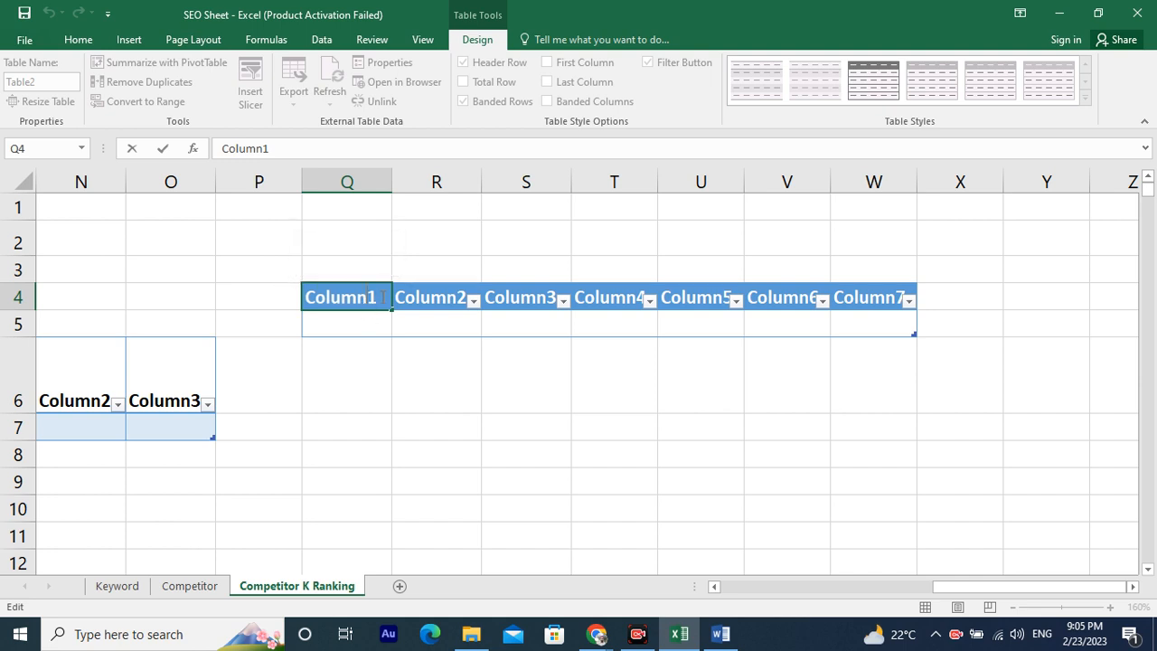
left_click_drag(382, 296, 271, 297)
left_click(443, 299)
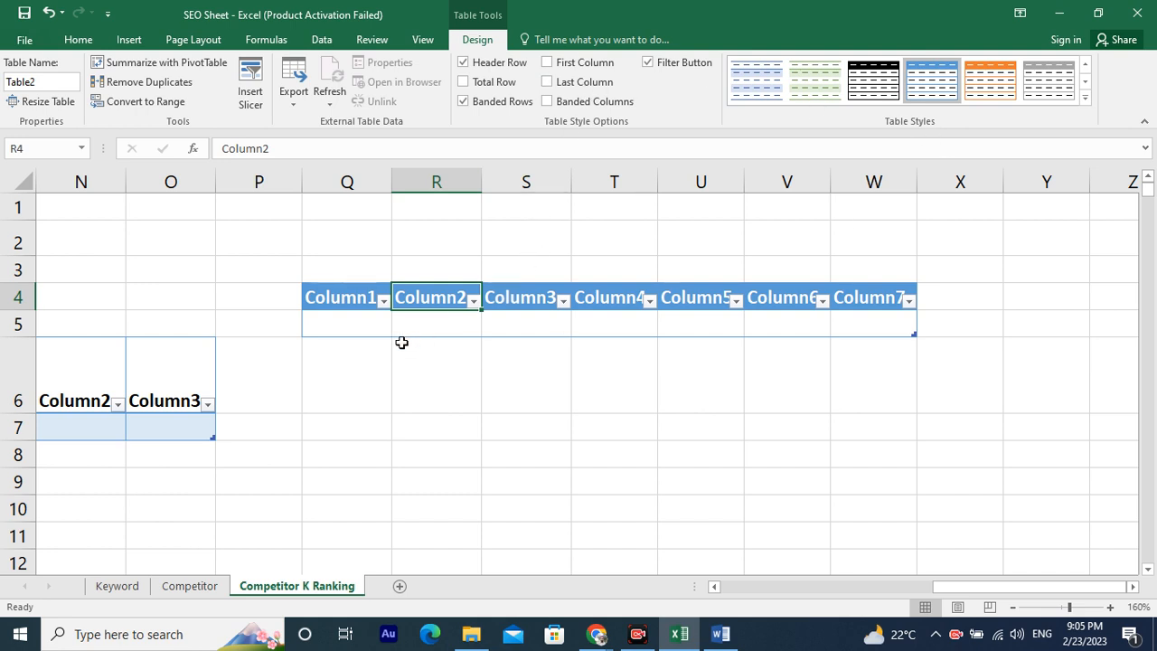
Insert a table on cell Q6 without headers.
left_click(358, 342)
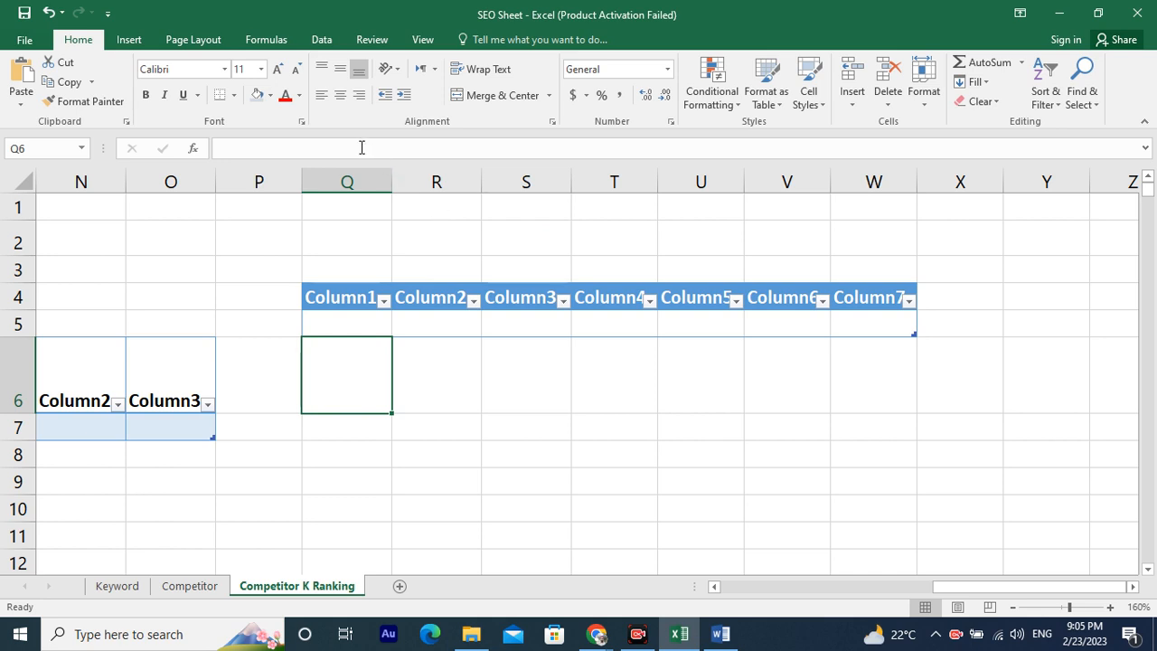
left_click(131, 40)
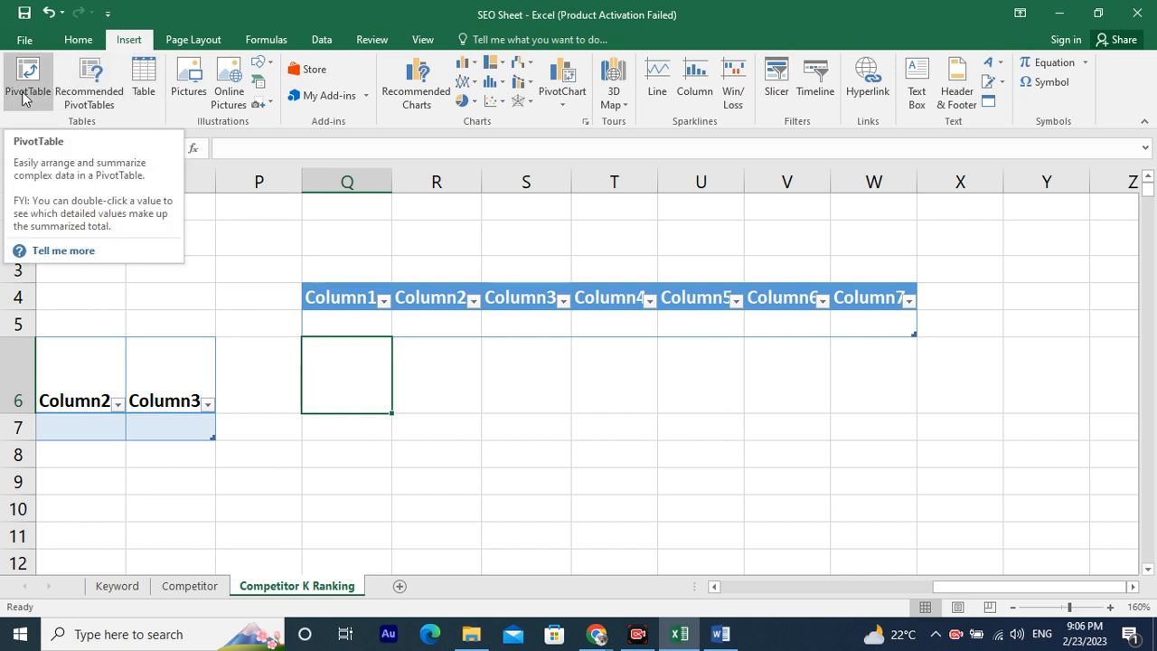
left_click(143, 93)
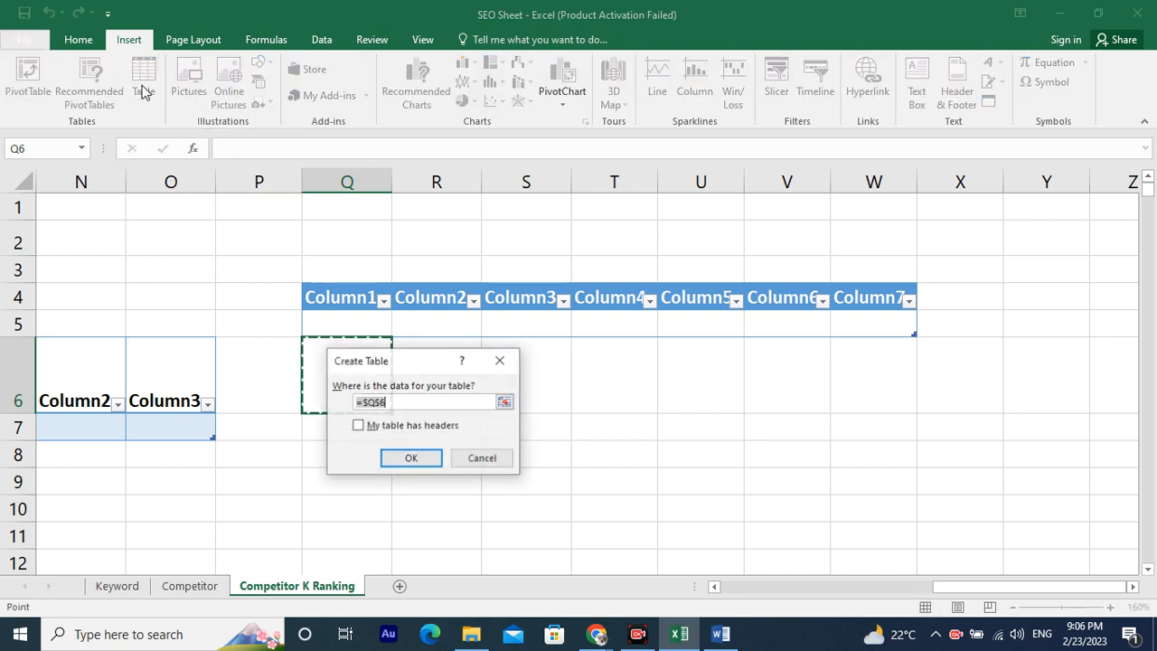
left_click(419, 464)
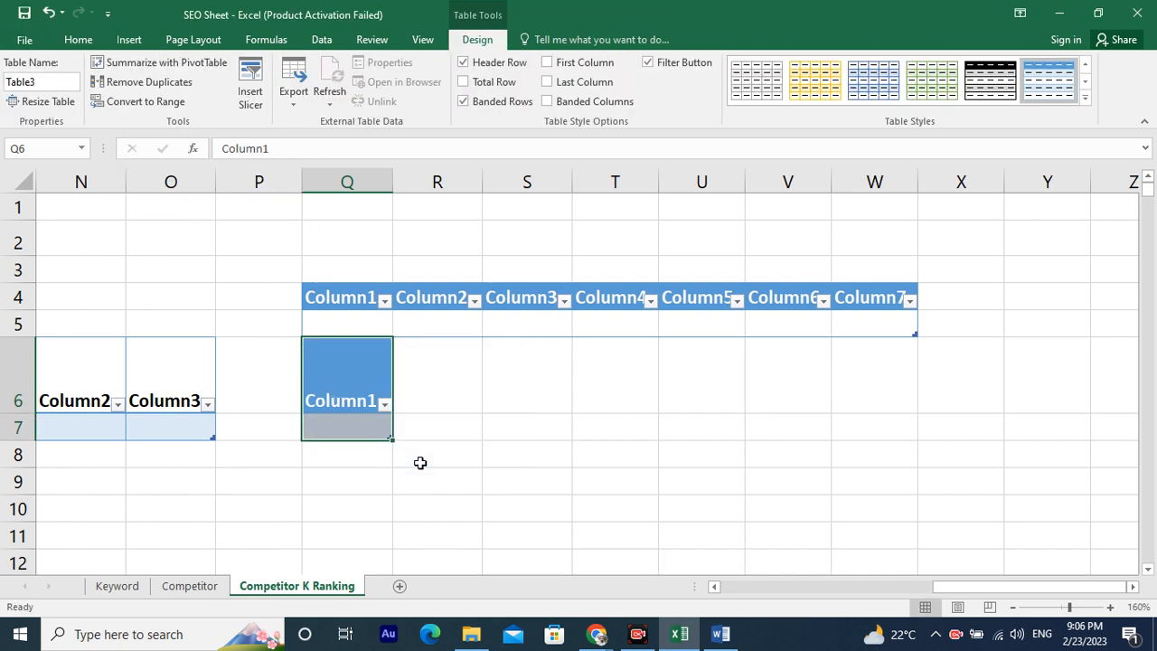
Insert the picture Enlightend Multan Logo from the Pictures folder.
left_click(135, 41)
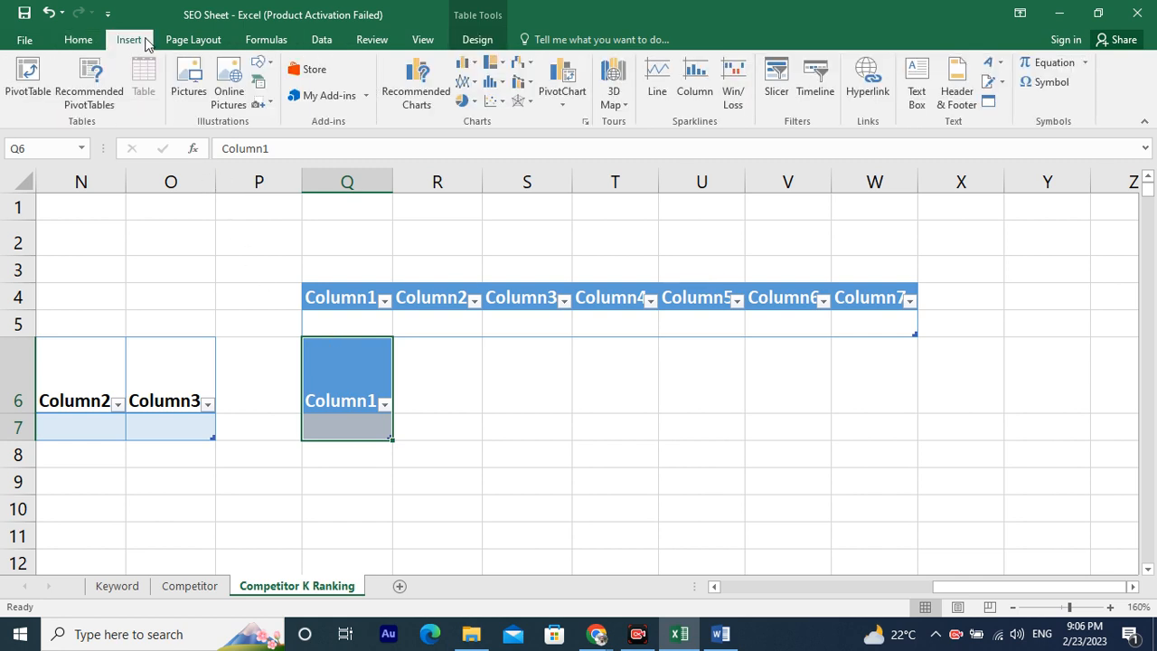
left_click(178, 81)
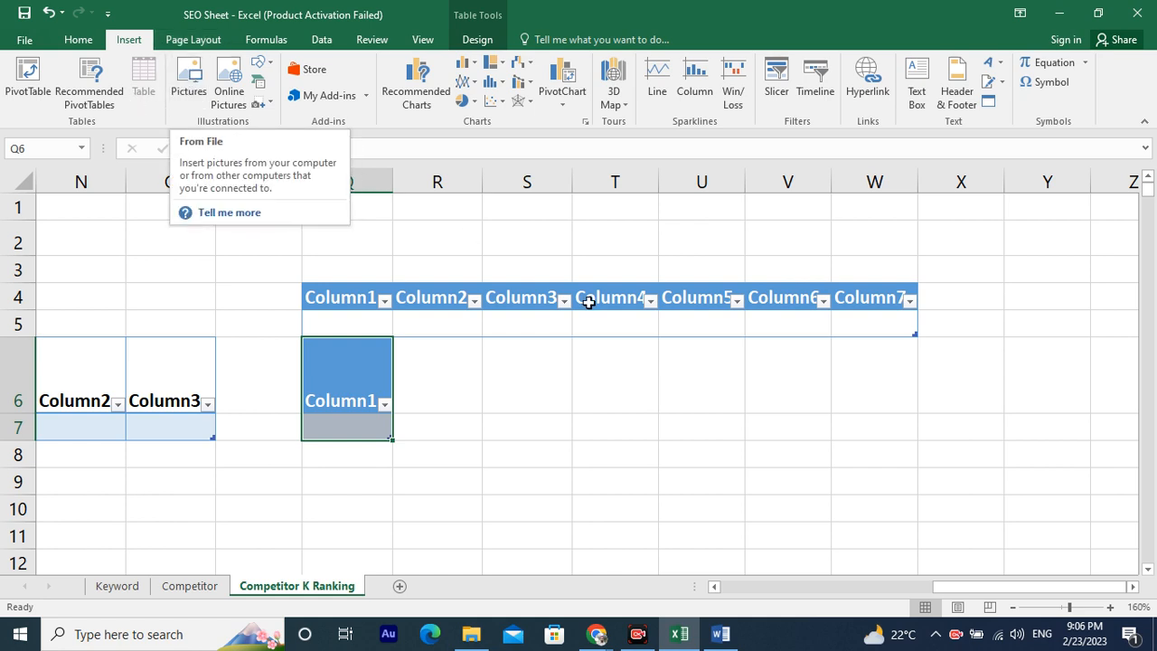
left_click(535, 400)
left_click(189, 81)
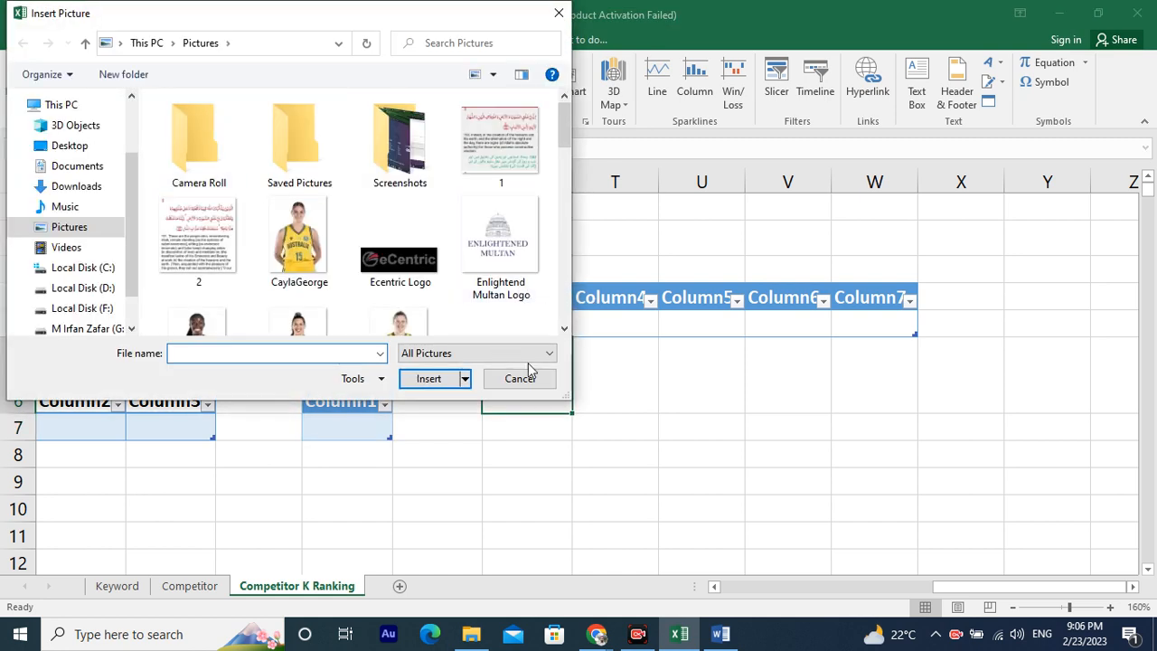
left_click(498, 253)
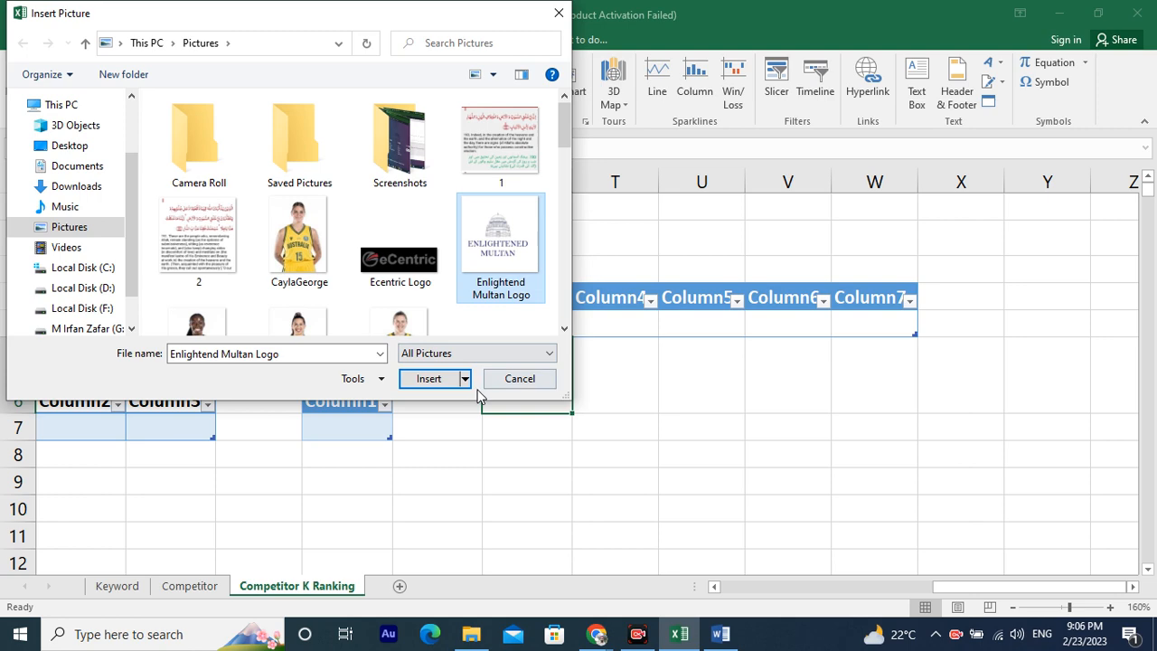
left_click(429, 380)
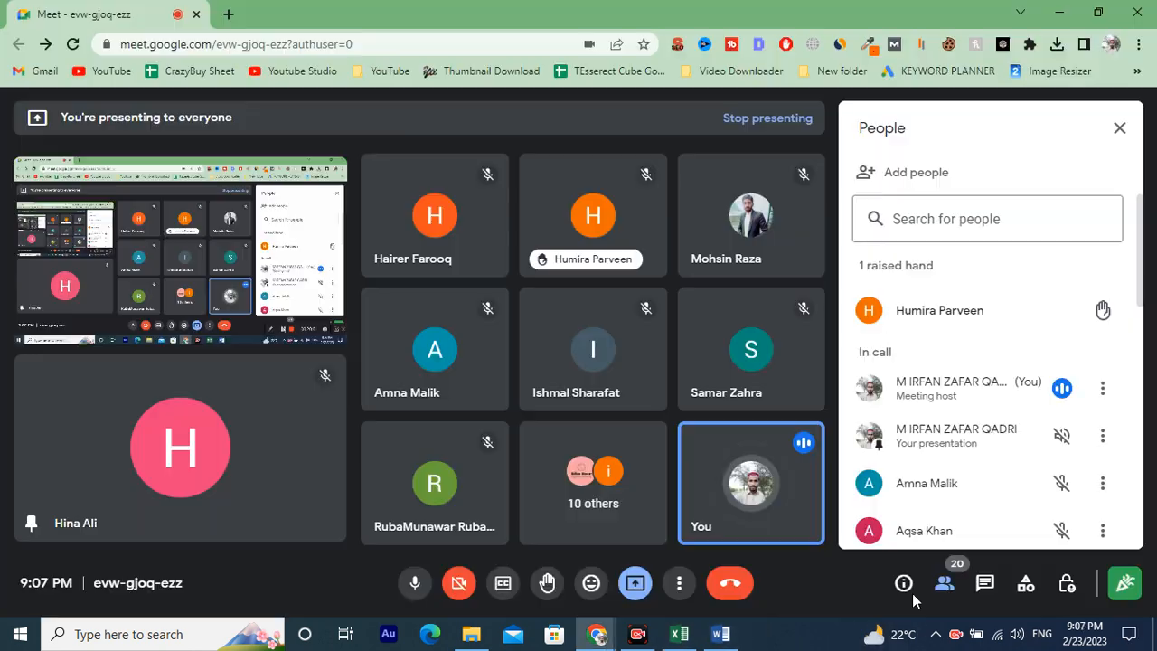
Shrink the logo picture to about 1.1 inches square beside the tables.
left_click(678, 633)
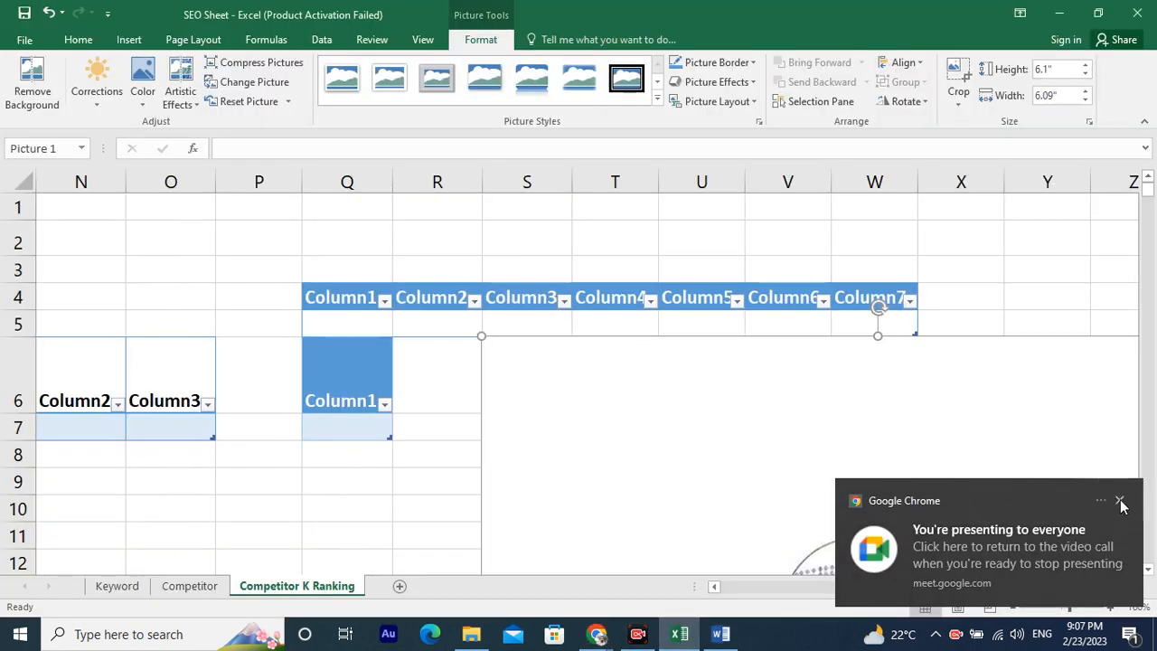
left_click(1119, 501)
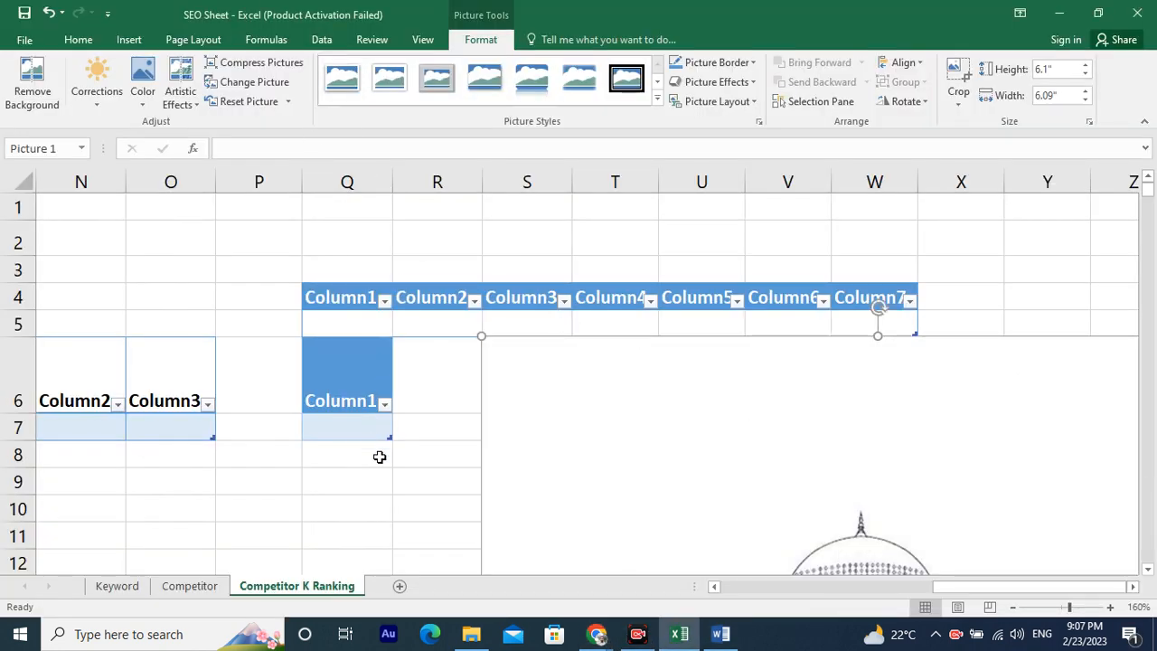
scroll(669, 442, "down", 3)
scroll(853, 429, "down", 1, "ctrl")
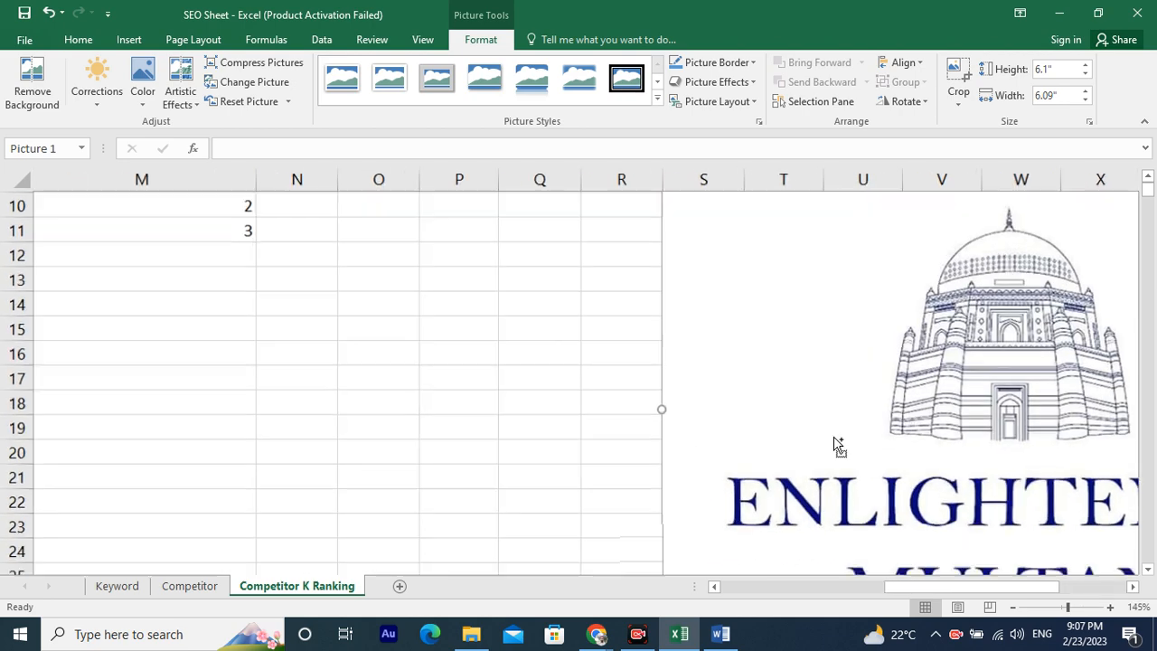
scroll(833, 436, "down", 4, "ctrl")
scroll(1021, 298, "right", 5)
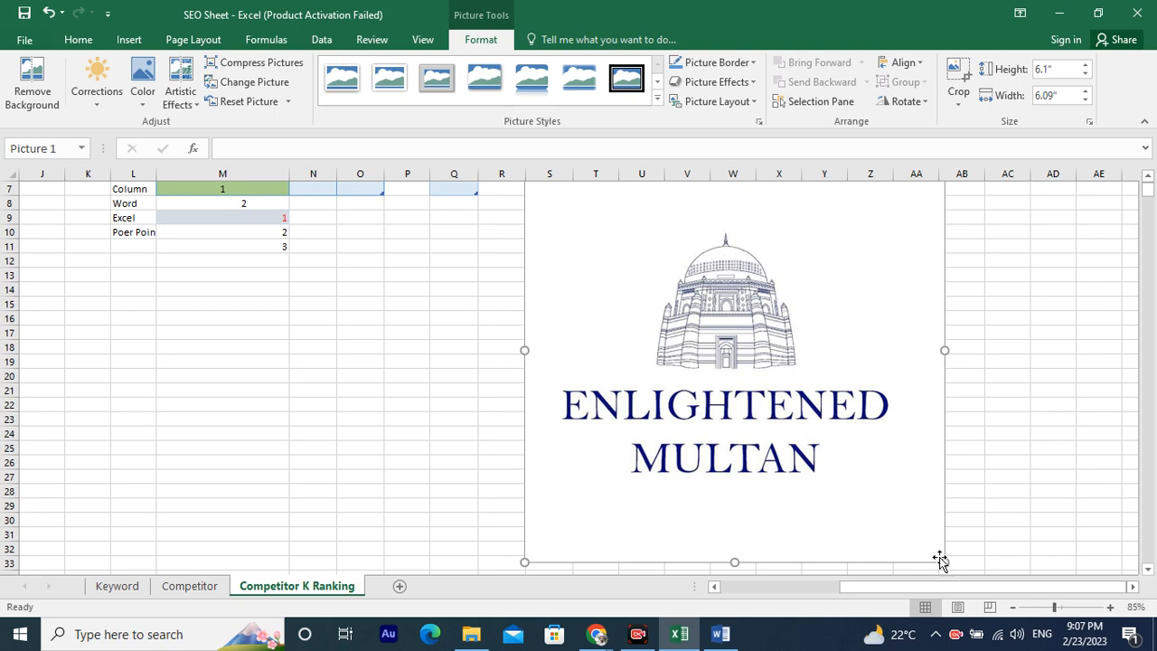
left_click_drag(945, 561, 591, 218)
scroll(643, 283, "up", 2)
scroll(643, 283, "up", 1)
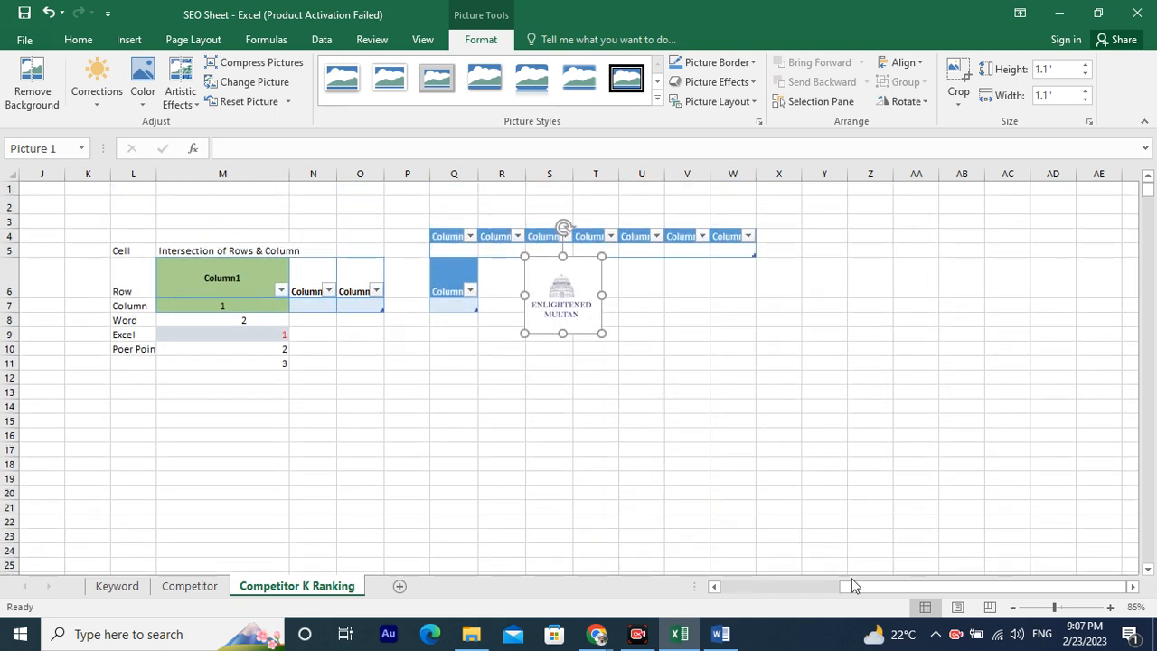
Switch to the Google Meet call to check the presentation, then return to the spreadsheet.
left_click(597, 633)
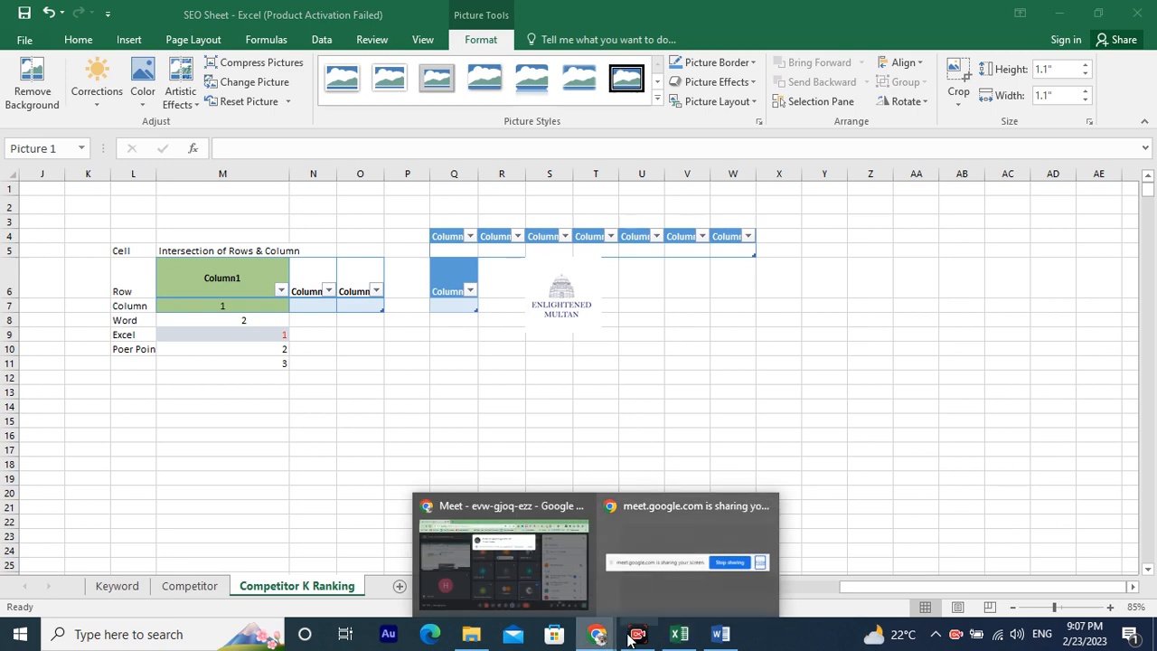
left_click(546, 573)
left_click(753, 185)
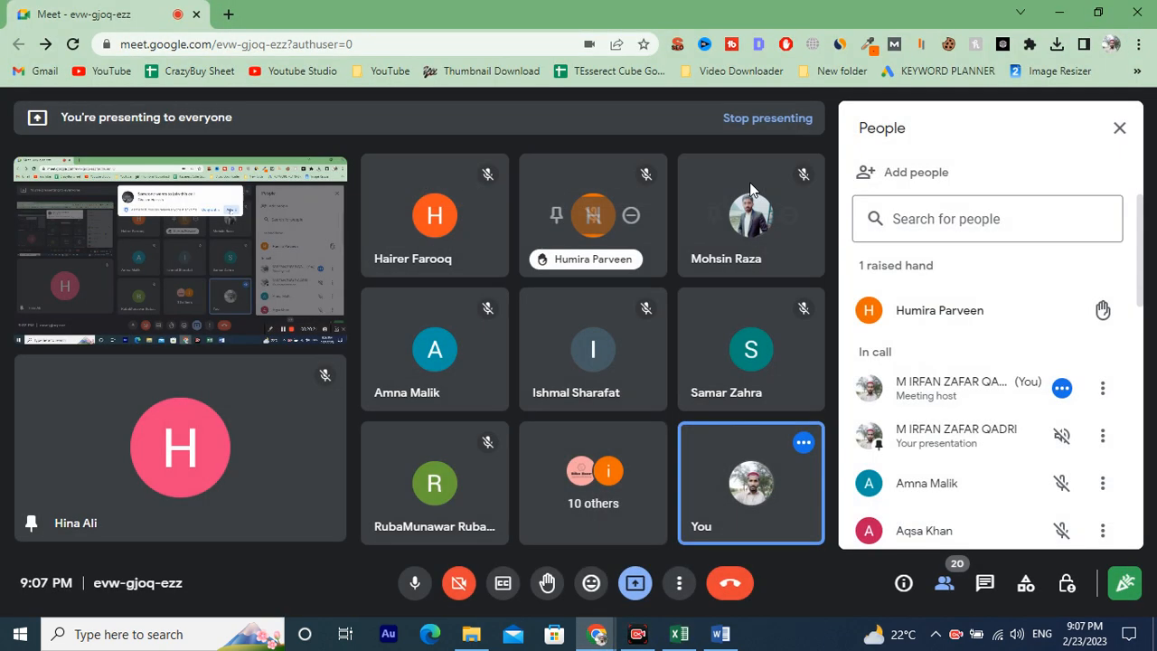
left_click(680, 633)
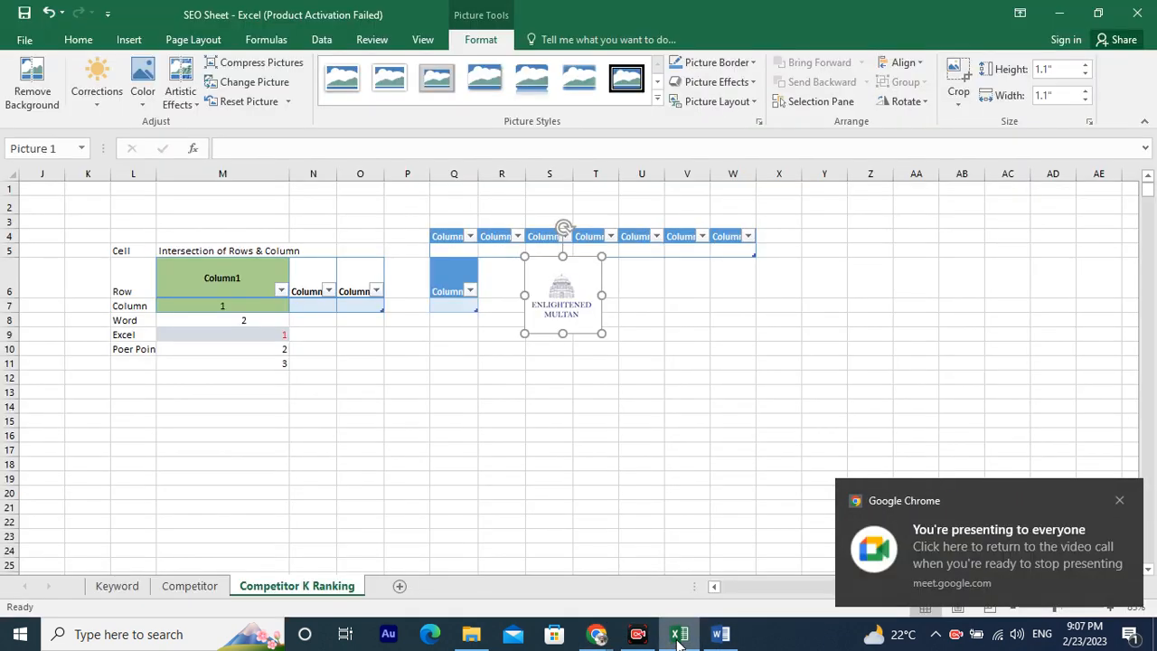
Apply a picture style from the Picture Styles gallery to the logo.
left_click(629, 379)
left_click(631, 273)
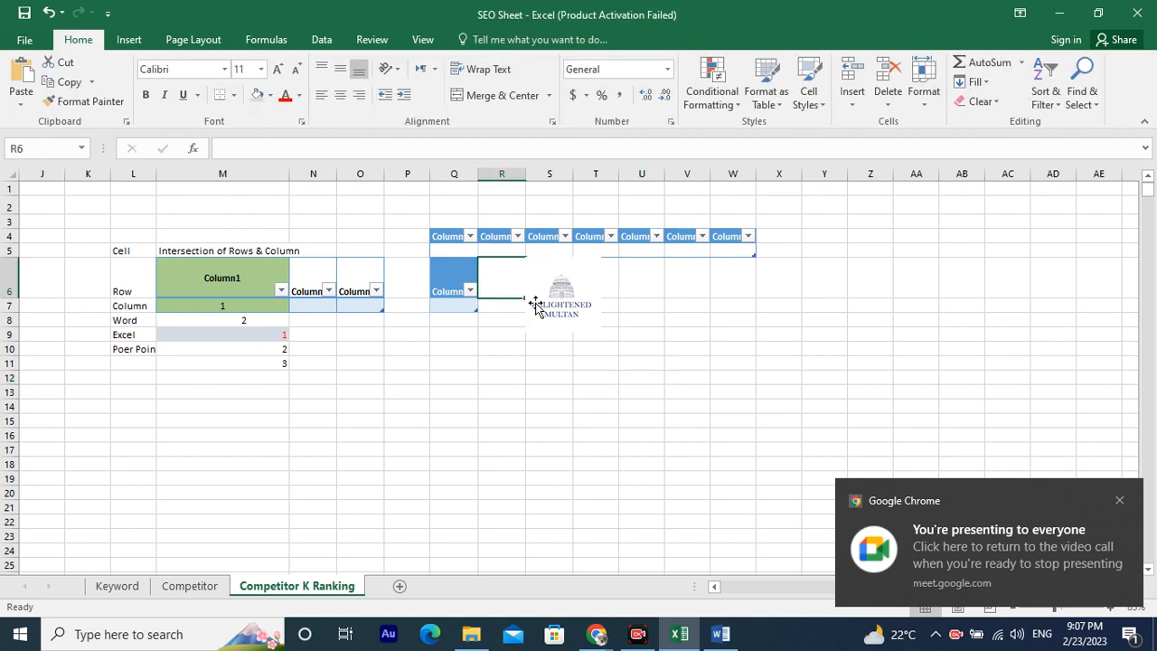
left_click(542, 300)
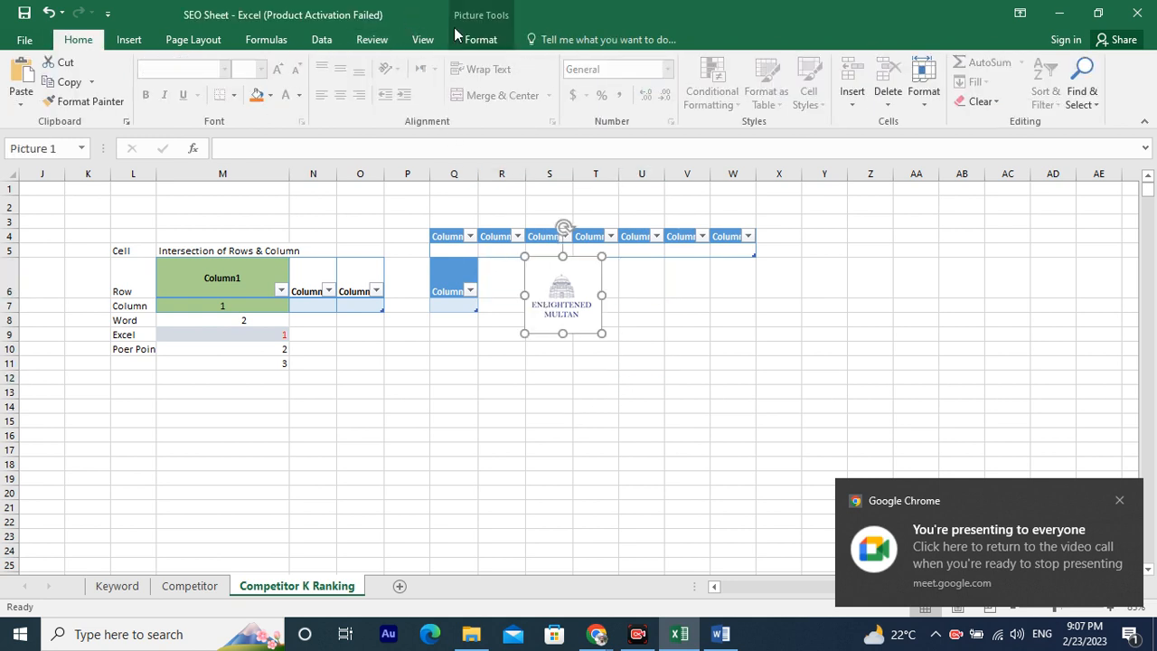
left_click(491, 42)
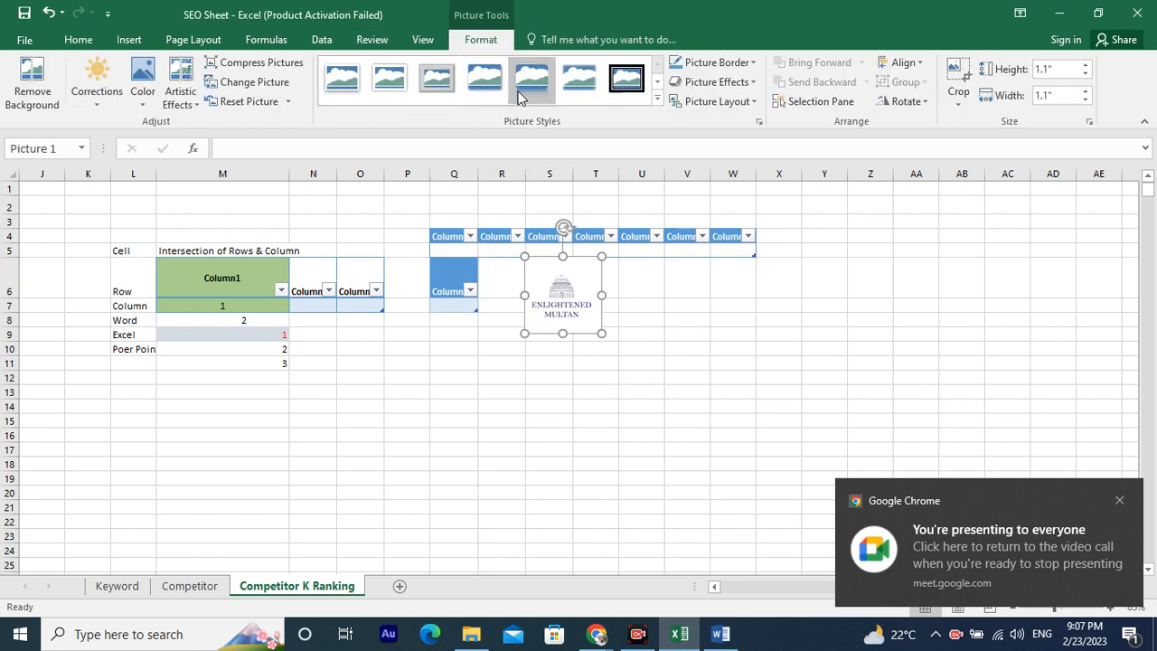
left_click(657, 99)
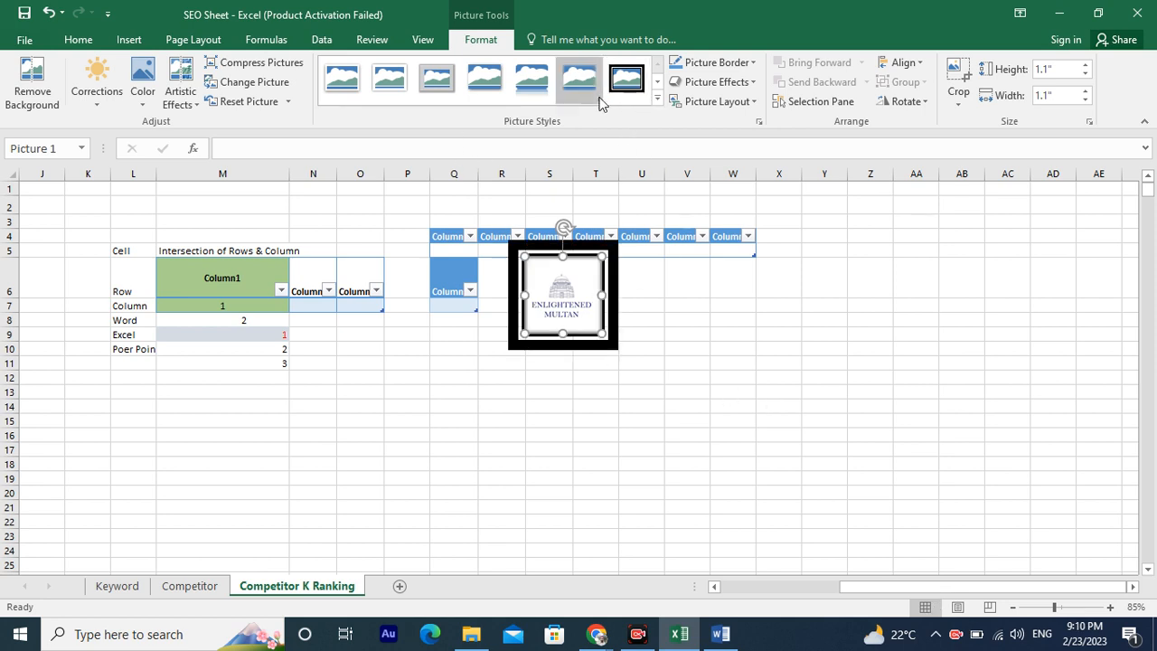
left_click(657, 100)
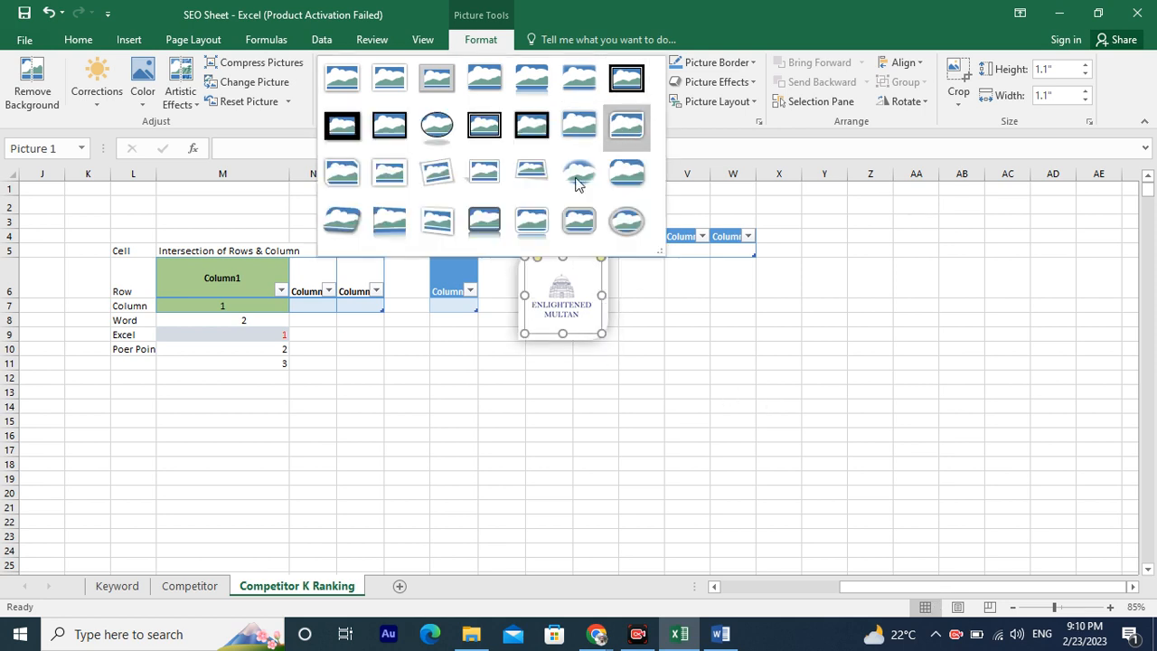
left_click(520, 230)
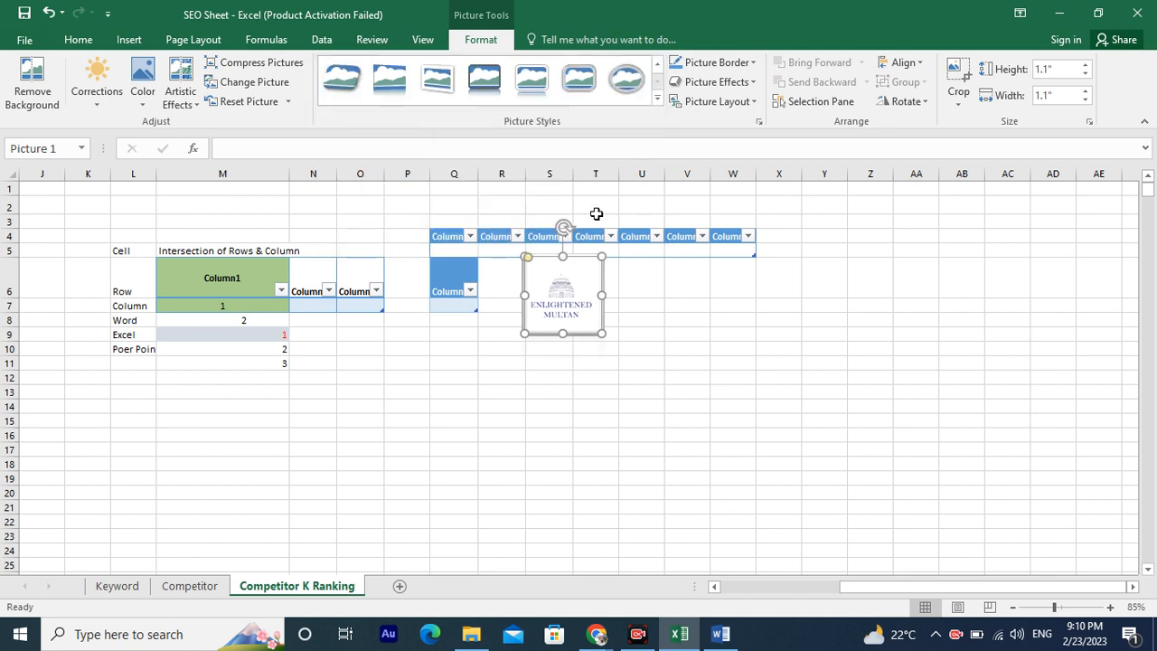
Open the Online Pictures dialog for inserting an image from the web.
left_click(710, 374)
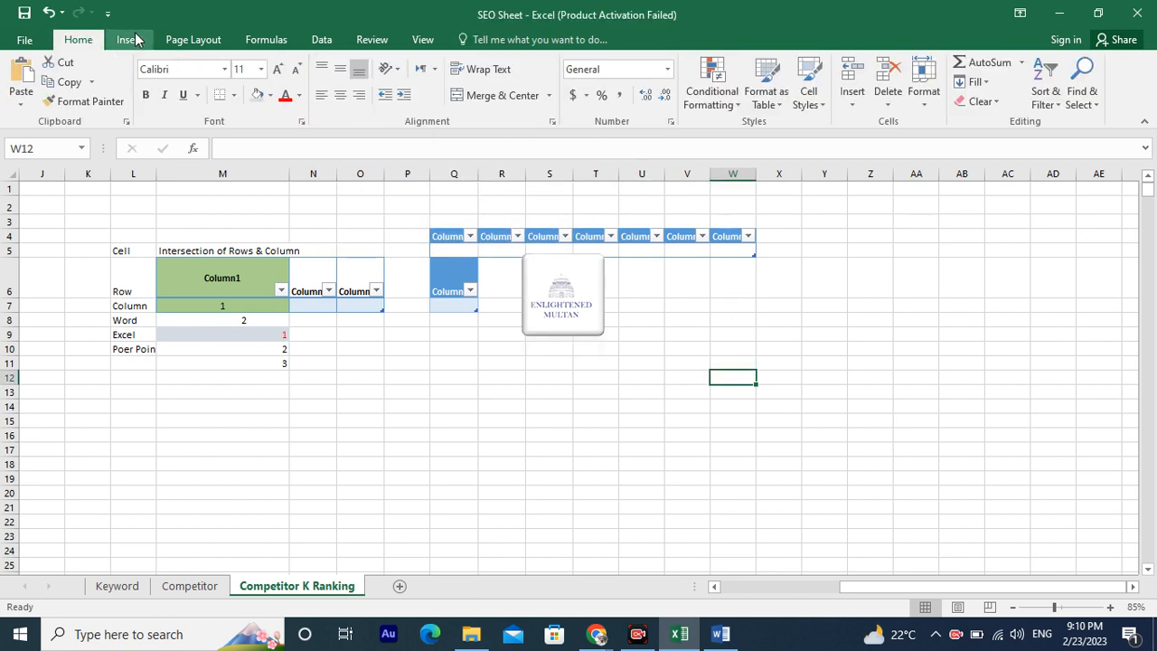
left_click(128, 39)
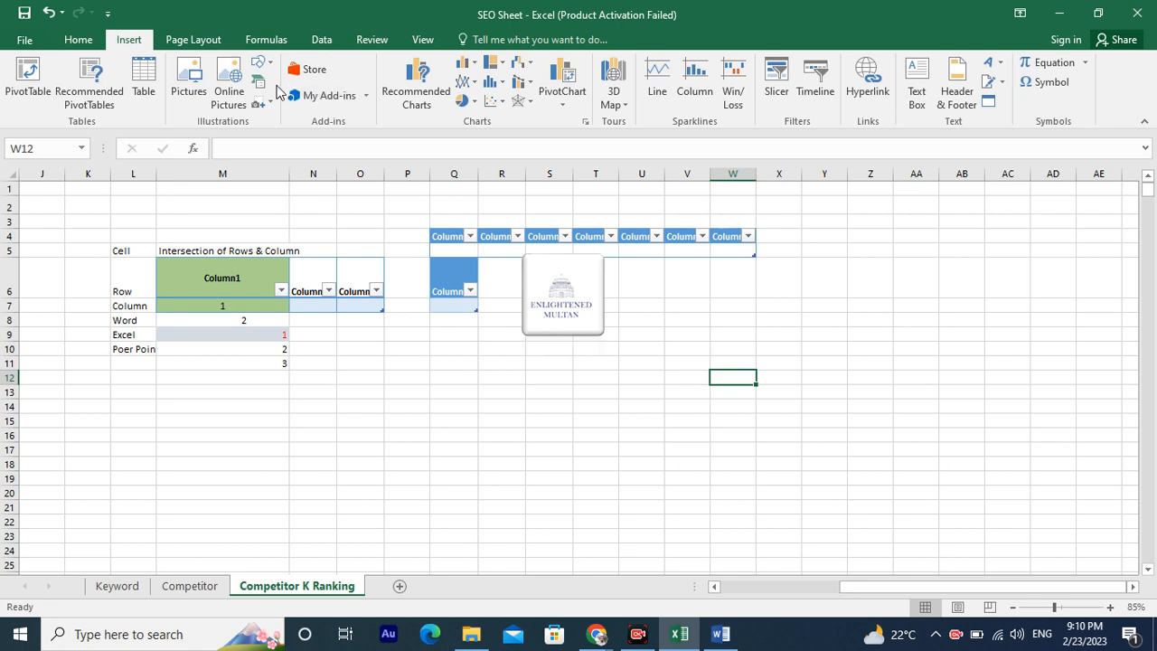
left_click(231, 92)
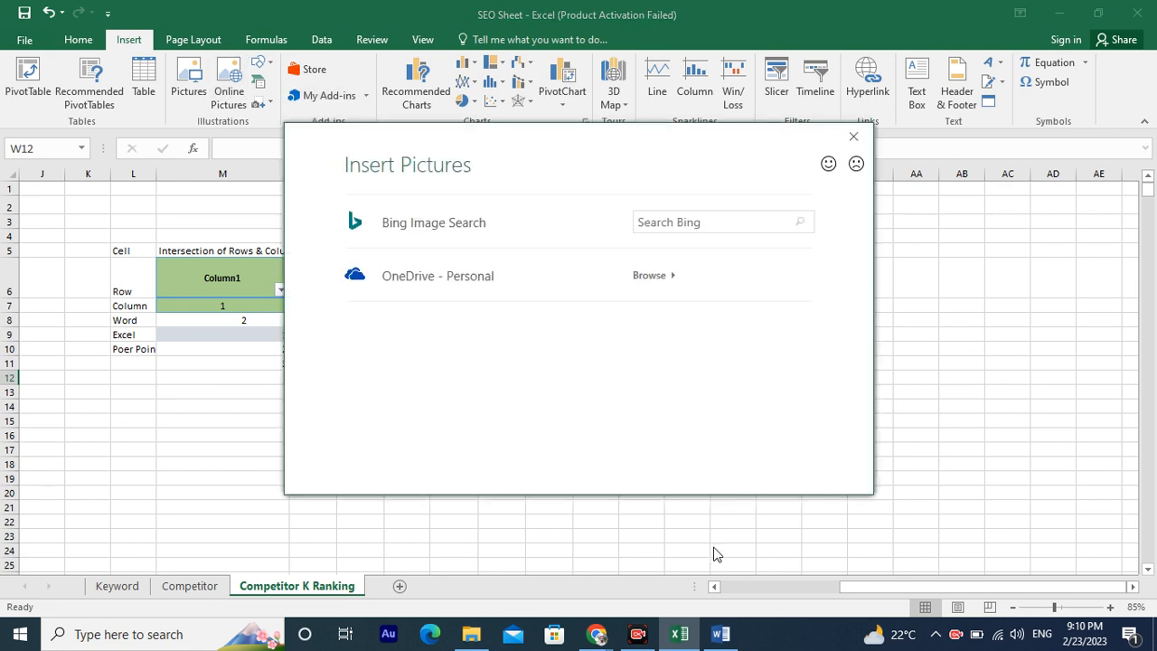
Switch to the Google Meet call to check the presentation, then return to the spreadsheet.
mouse_move(597, 640)
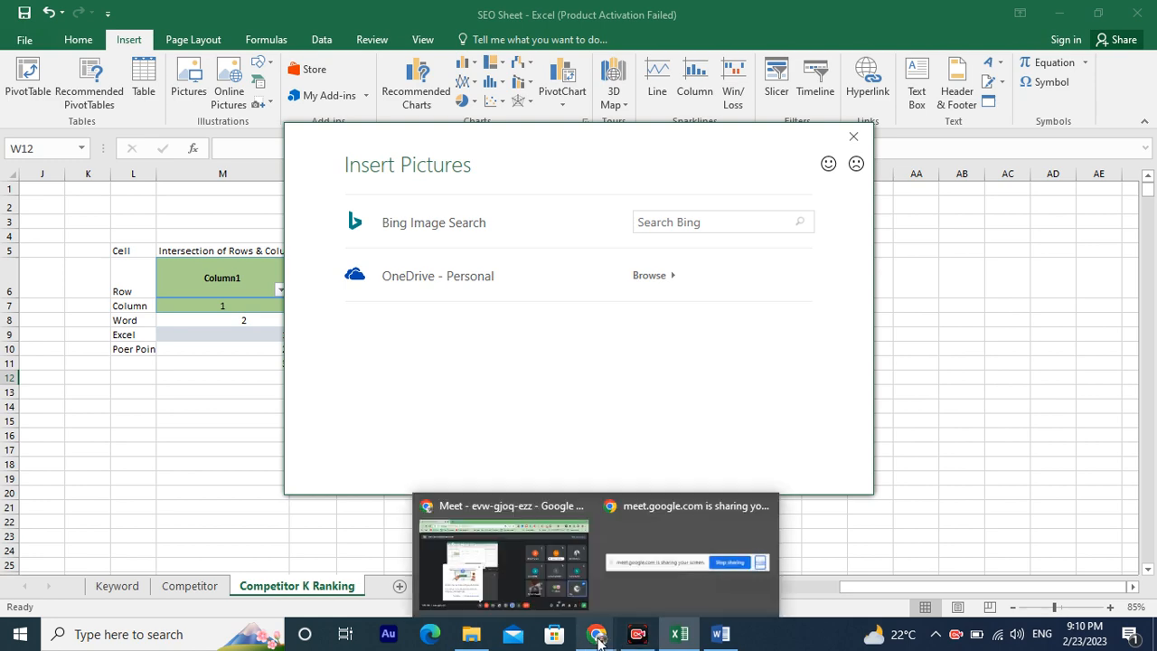
left_click(583, 560)
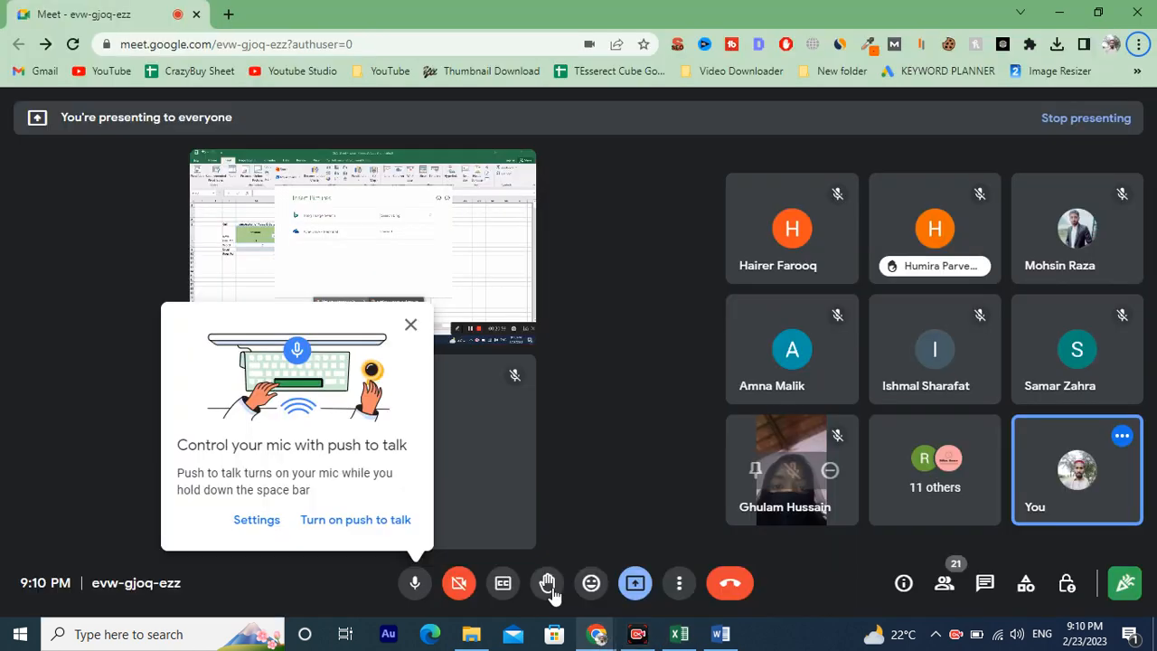
left_click(679, 633)
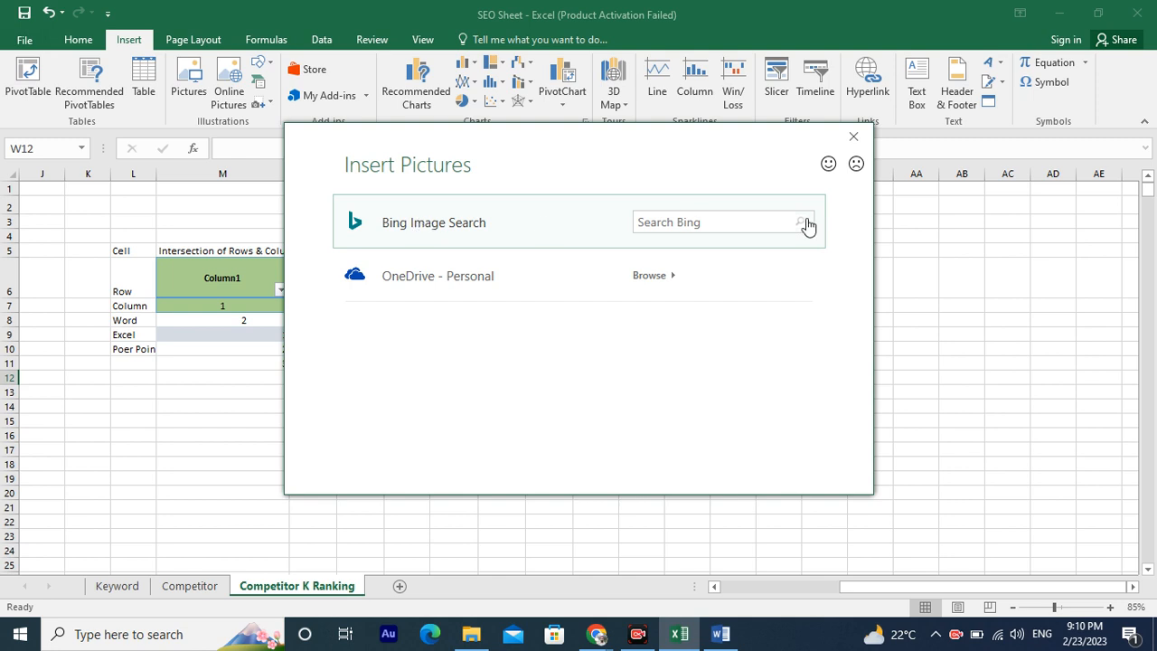
Search Bing for data mining pictures and insert two of the results.
left_click(771, 226)
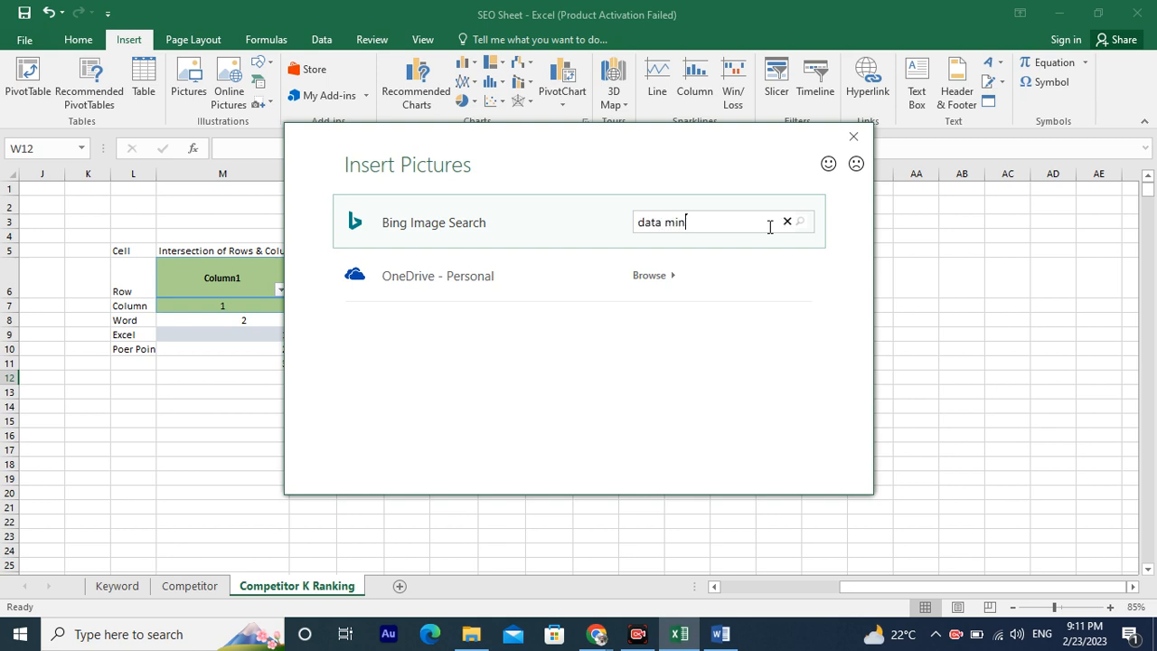
key("Return")
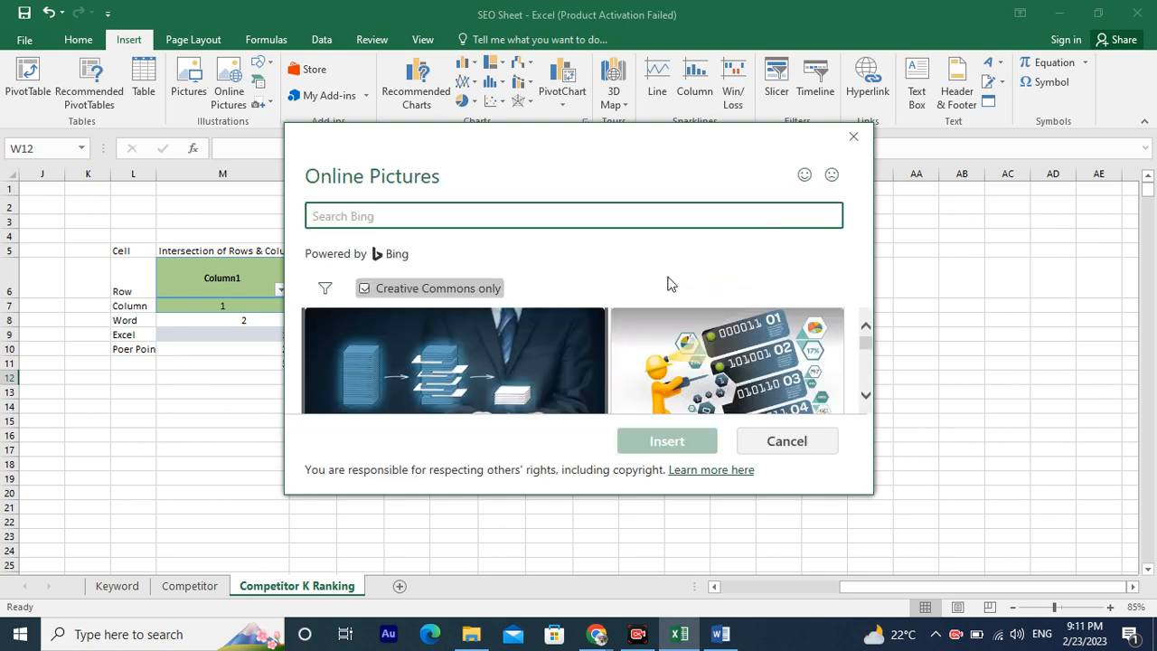
scroll(669, 348, "down", 3)
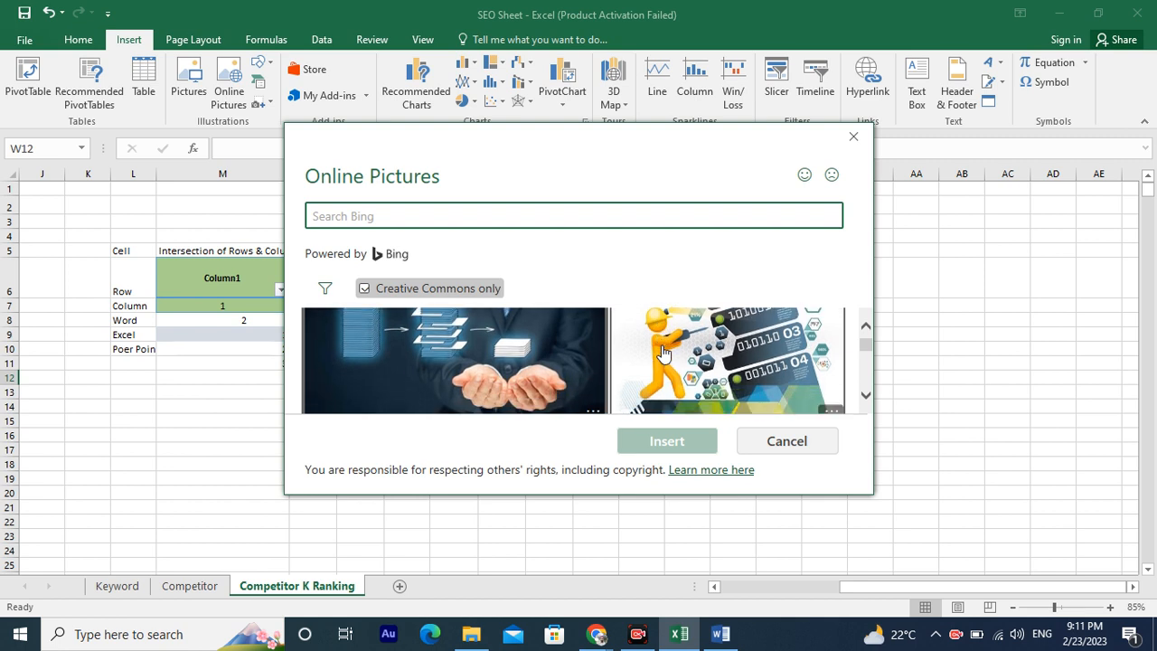
scroll(668, 357, "down", 3)
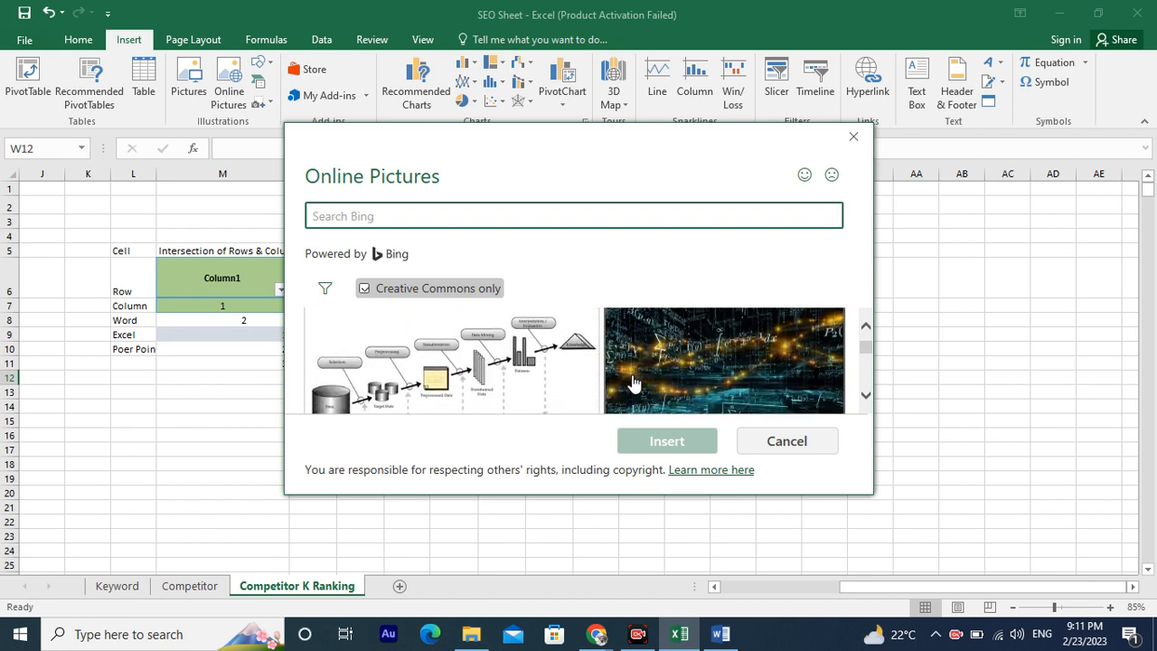
left_click(684, 372)
left_click(425, 371)
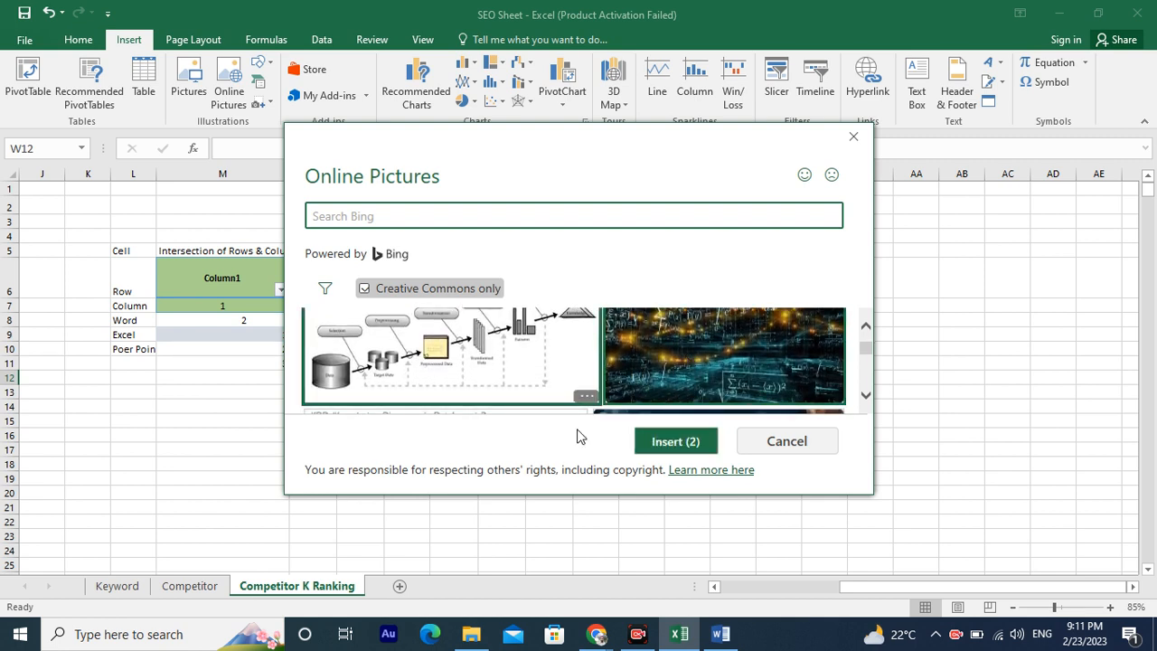
left_click(679, 444)
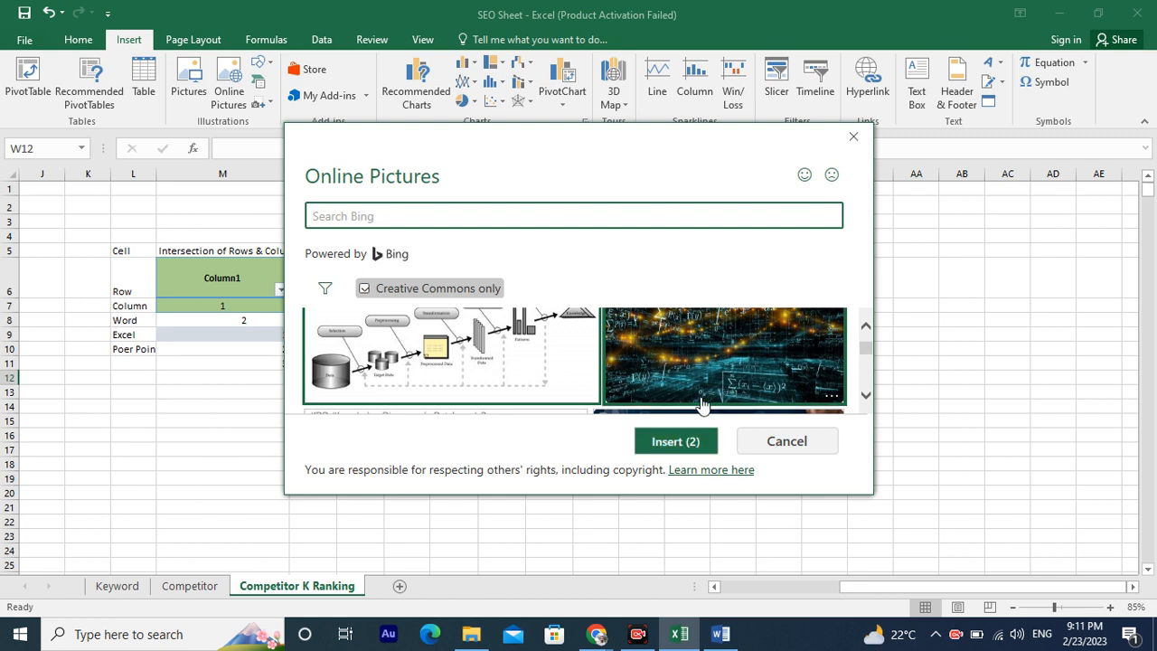
left_click(666, 441)
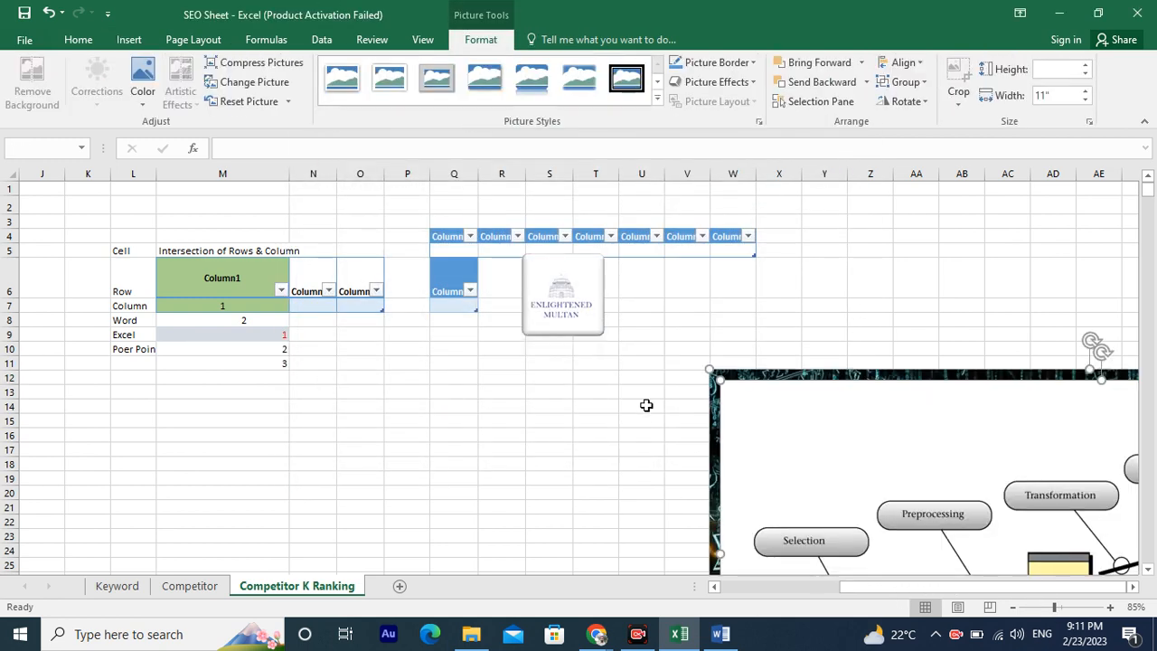
Shrink the data mining diagram picture and move it up beside the logo.
scroll(816, 409, "down", 3)
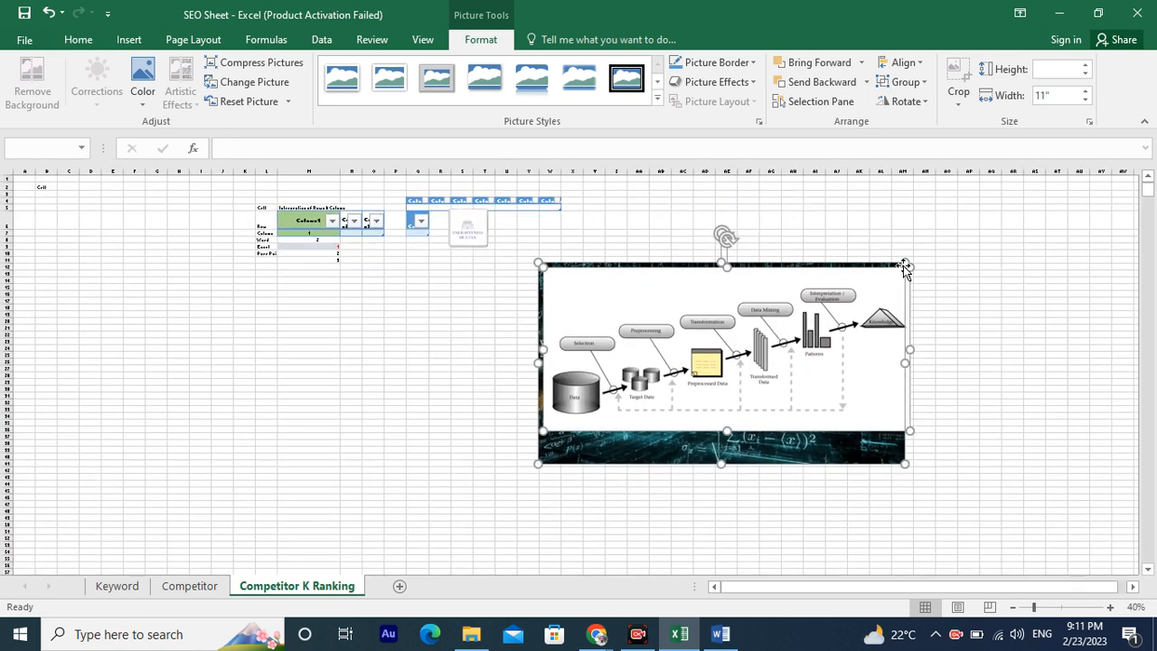
left_click_drag(906, 263, 678, 362)
left_click_drag(575, 417, 606, 270)
left_click(566, 265)
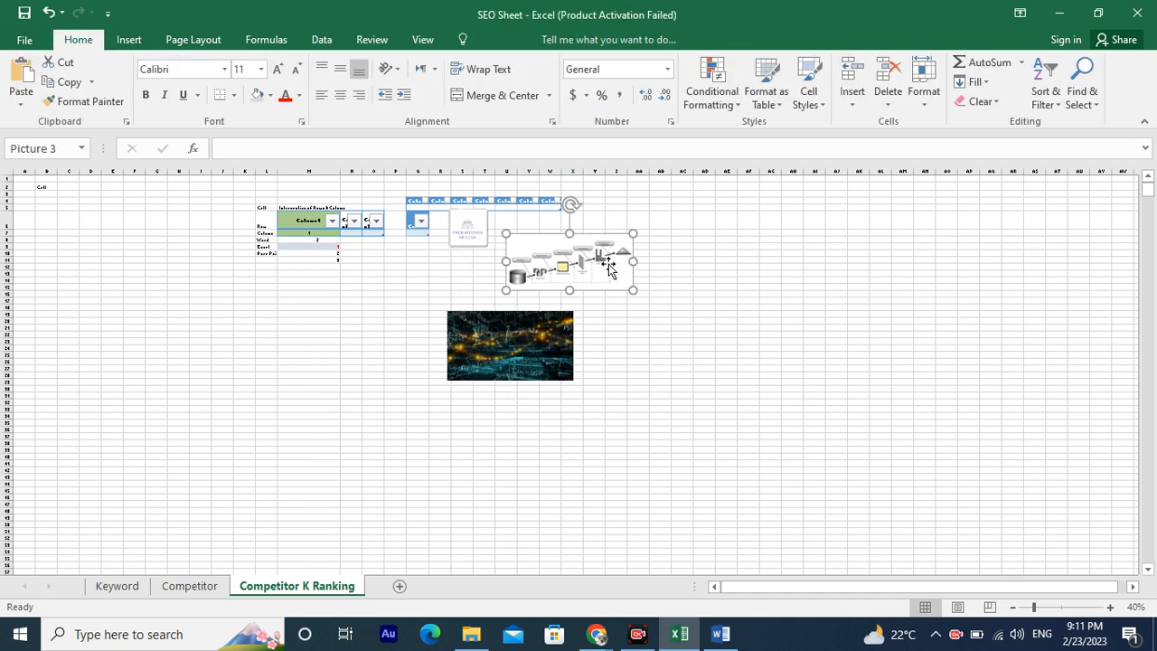
Shrink the dark data picture to about 0.76 by 1.4 inches and move it left.
left_click(552, 337)
left_click_drag(573, 380, 538, 359)
scroll(533, 344, "up", 3, "ctrl")
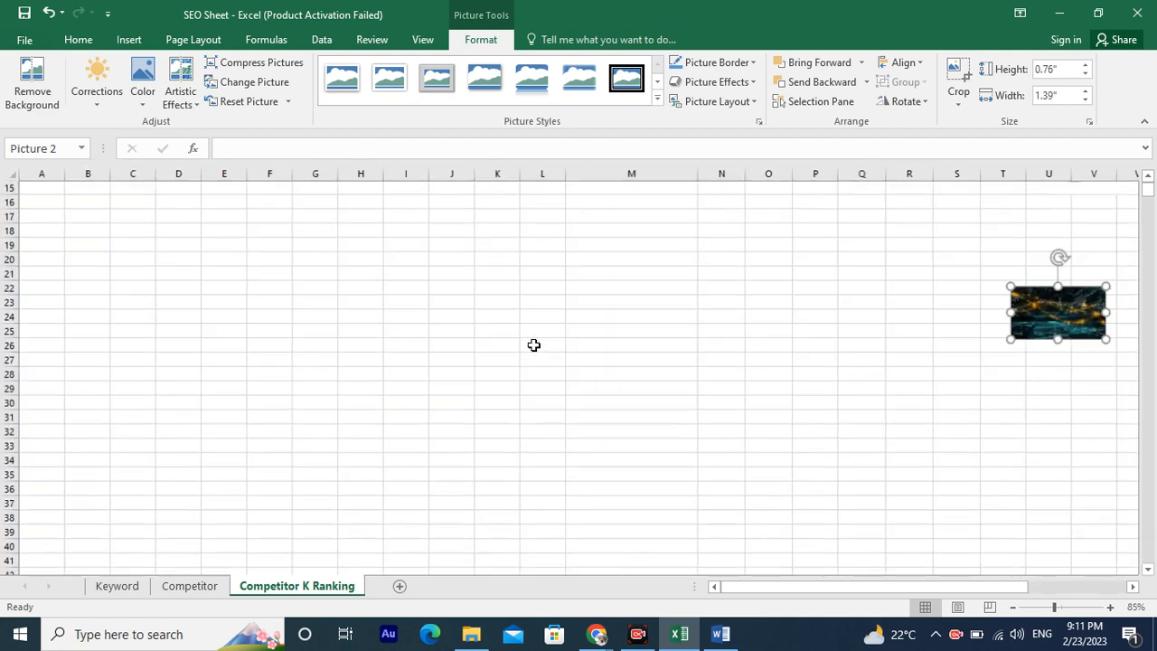
scroll(534, 344, "up", 1, "ctrl")
scroll(878, 322, "right", 5)
left_click_drag(893, 327, 9, 280)
Shrink the diagram and arrange it with the dark picture side by side left of the tables.
scroll(775, 366, "right", 6)
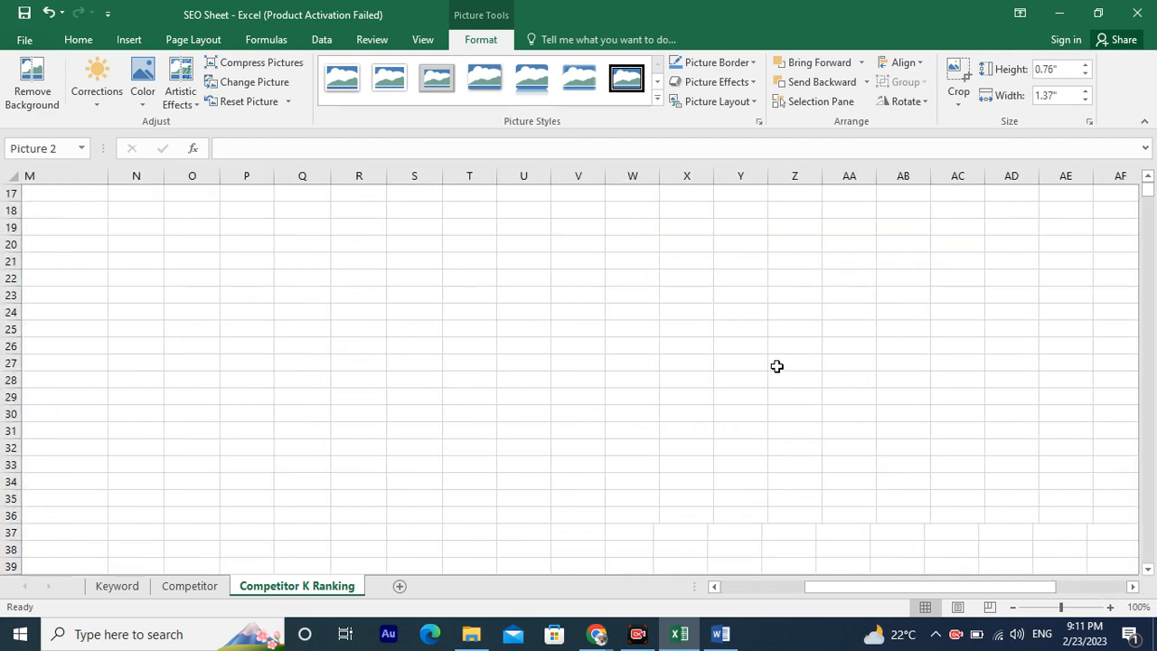
right_click(770, 366)
key("Escape")
scroll(656, 328, "down", 1, "ctrl")
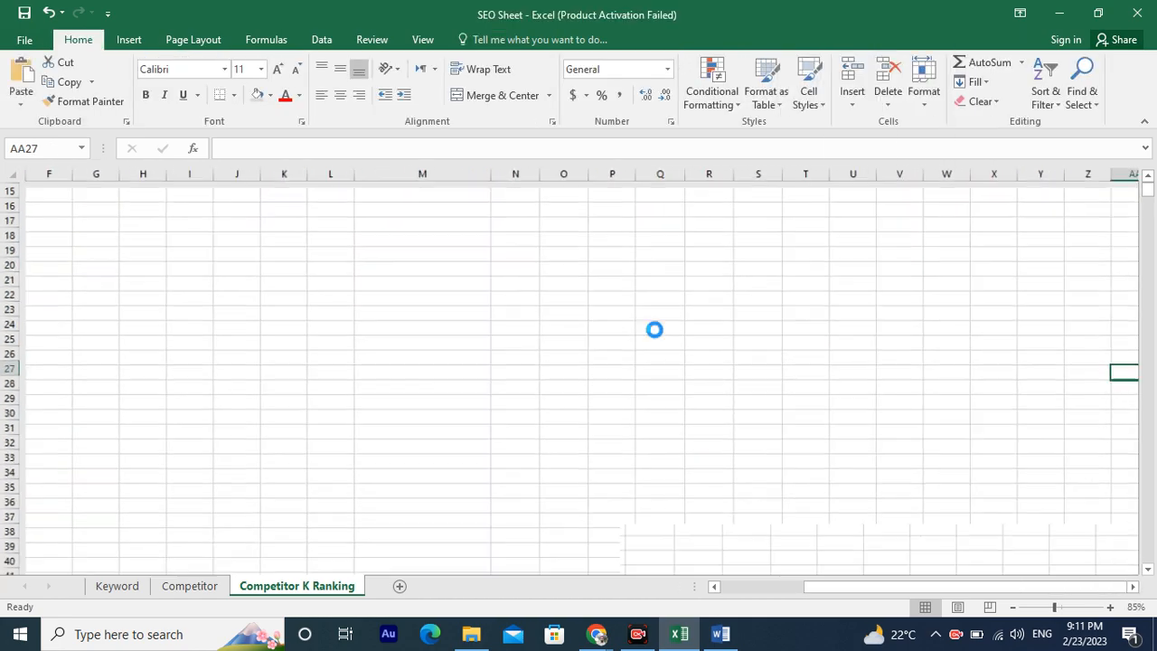
scroll(654, 329, "down", 3, "ctrl")
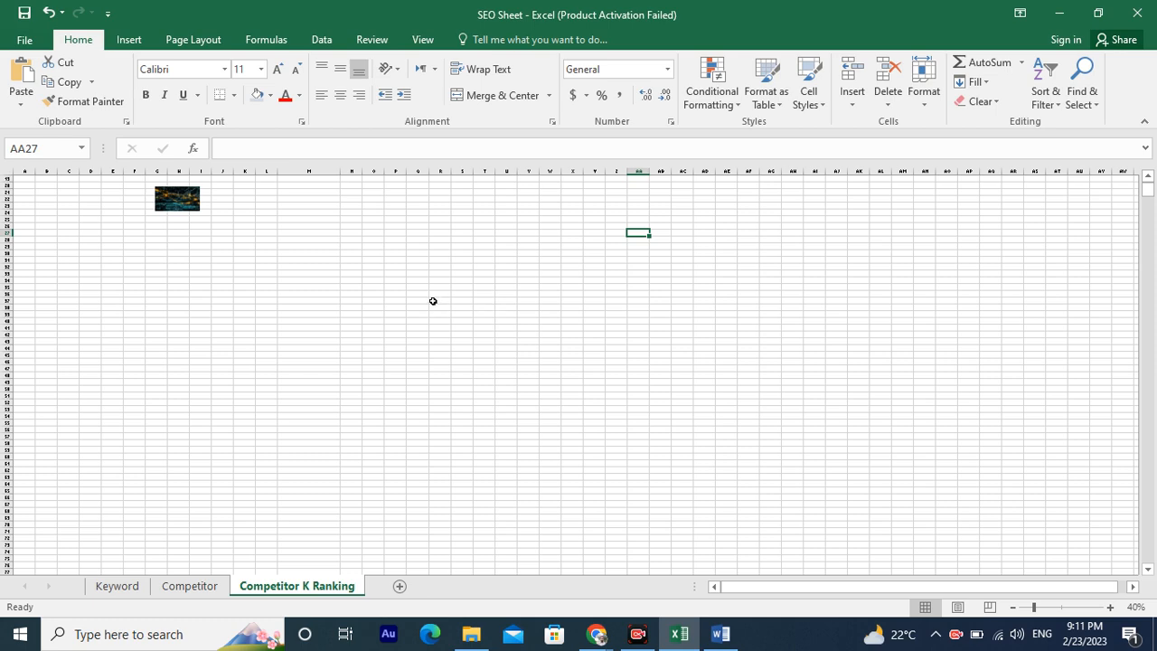
scroll(433, 301, "down", 1, "ctrl")
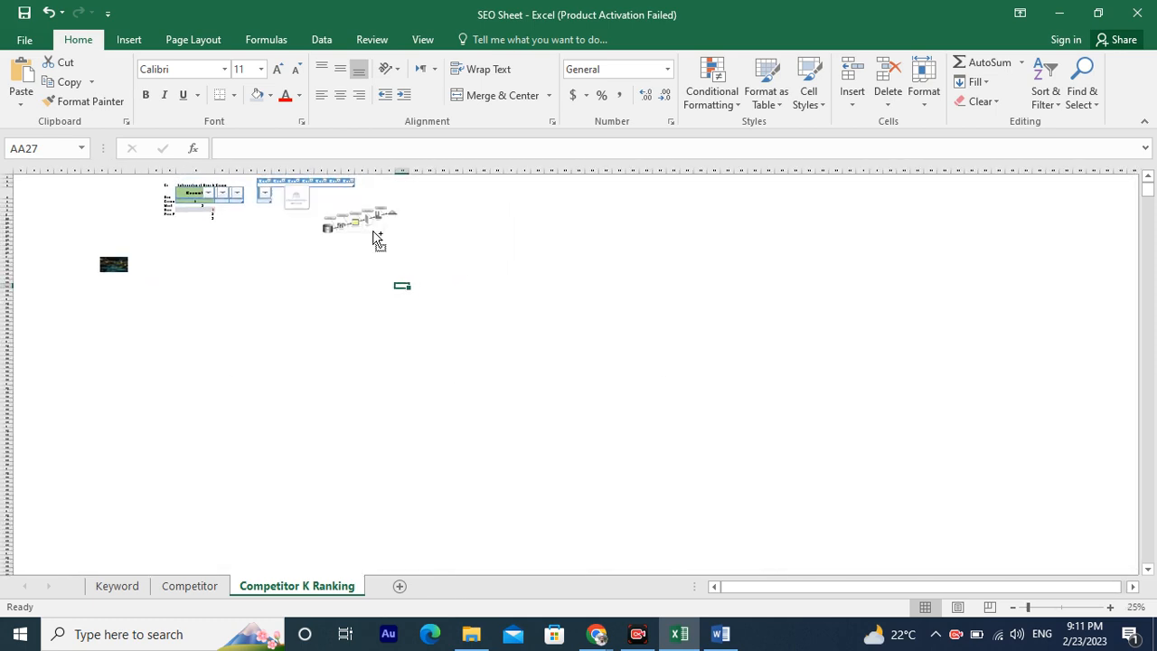
scroll(377, 239, "up", 2, "ctrl")
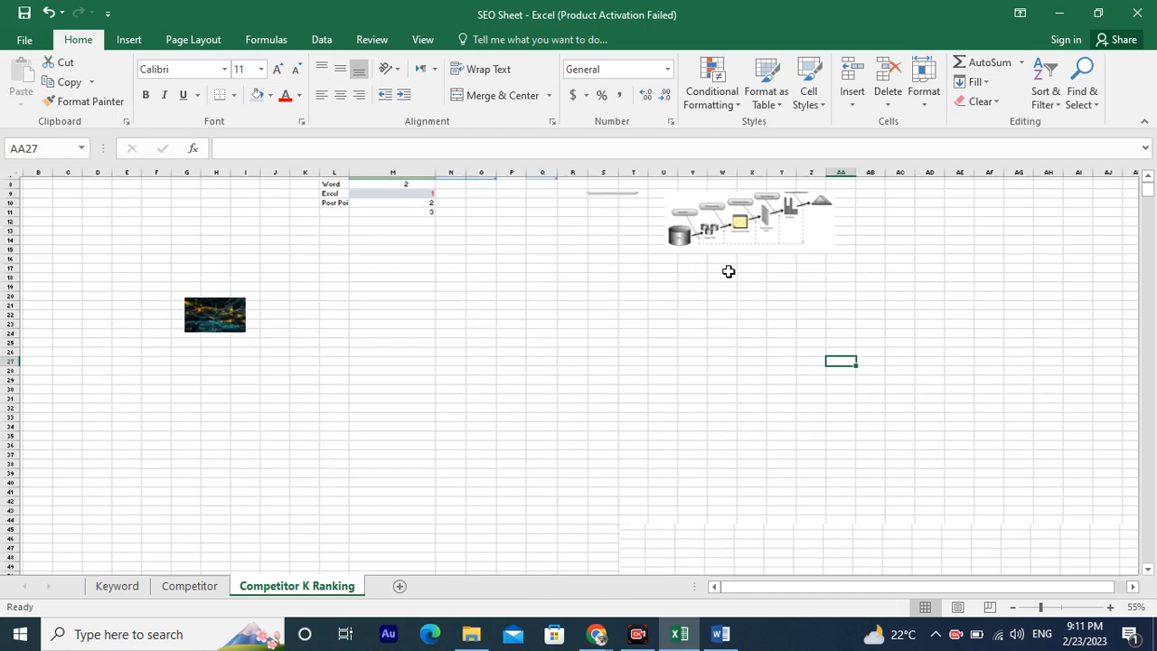
scroll(729, 271, "up", 3)
left_click_drag(743, 298, 148, 252)
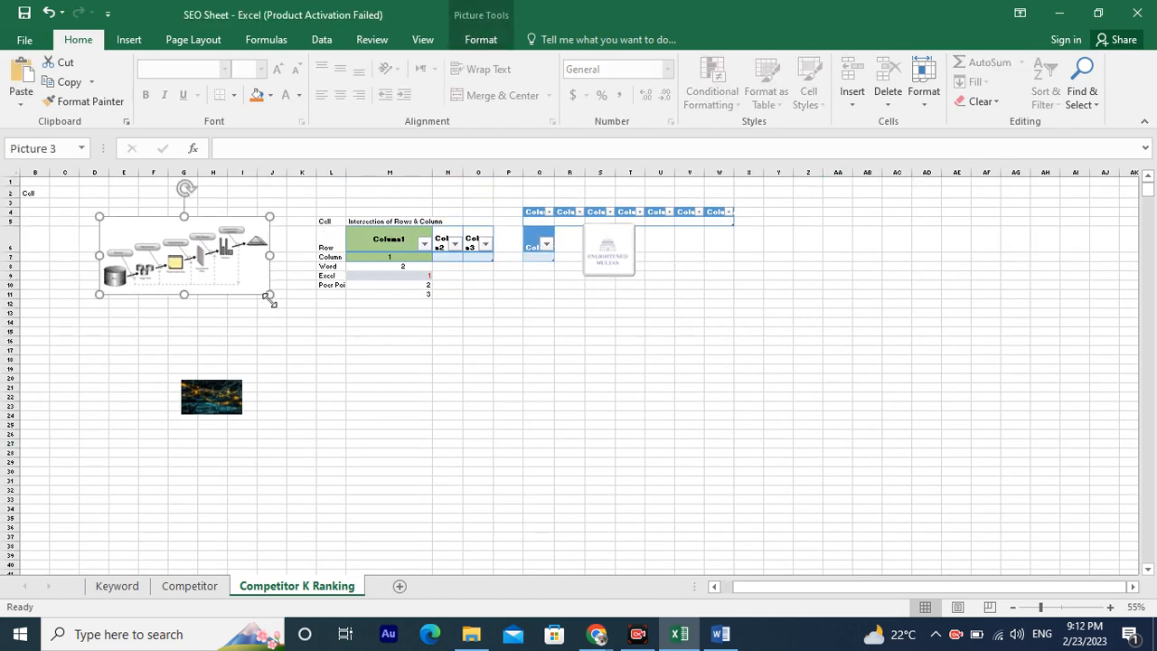
left_click_drag(268, 294, 177, 252)
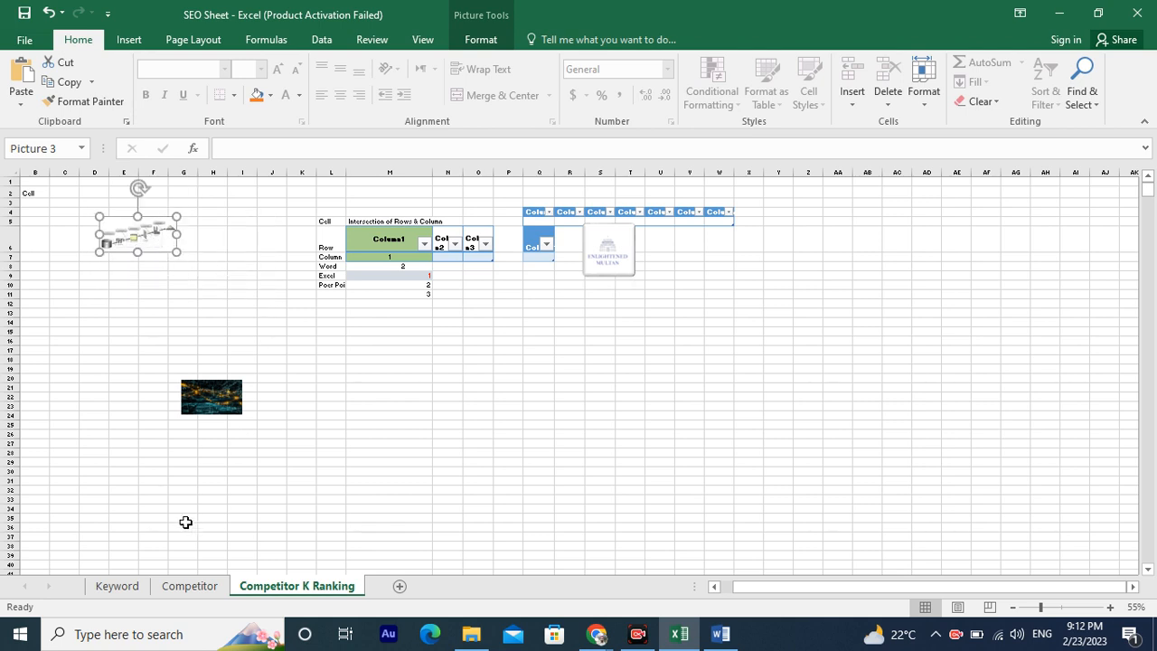
left_click_drag(203, 413, 224, 279)
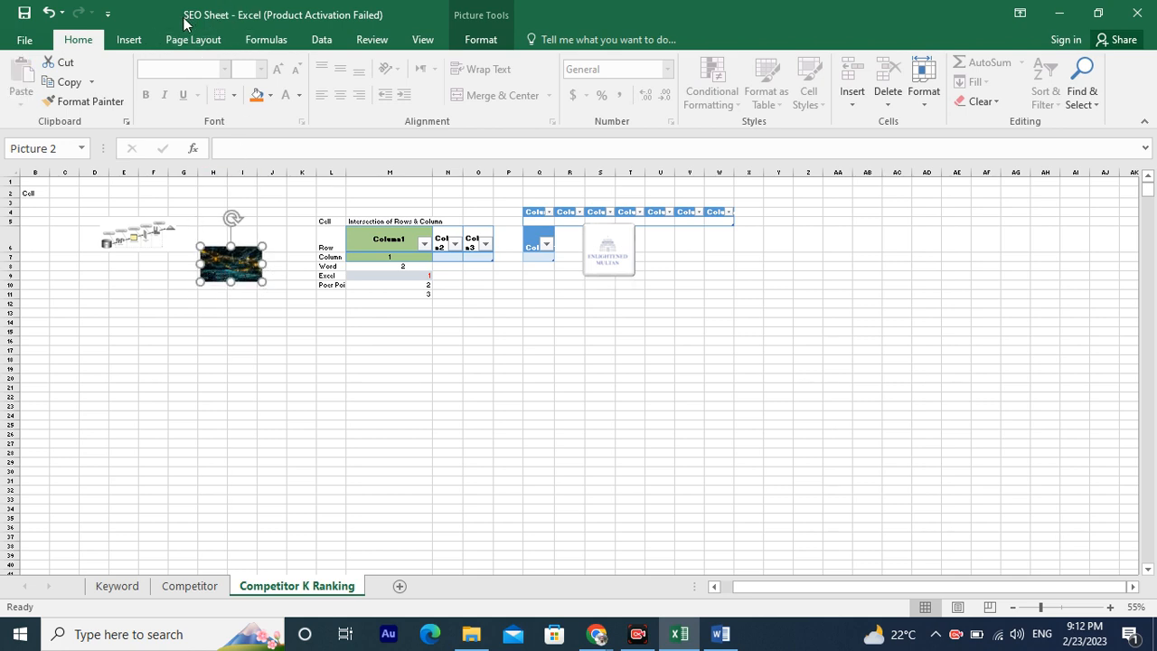
Draw a right block arrow about 0.8 by 3.1 inches below the pictures.
left_click(132, 39)
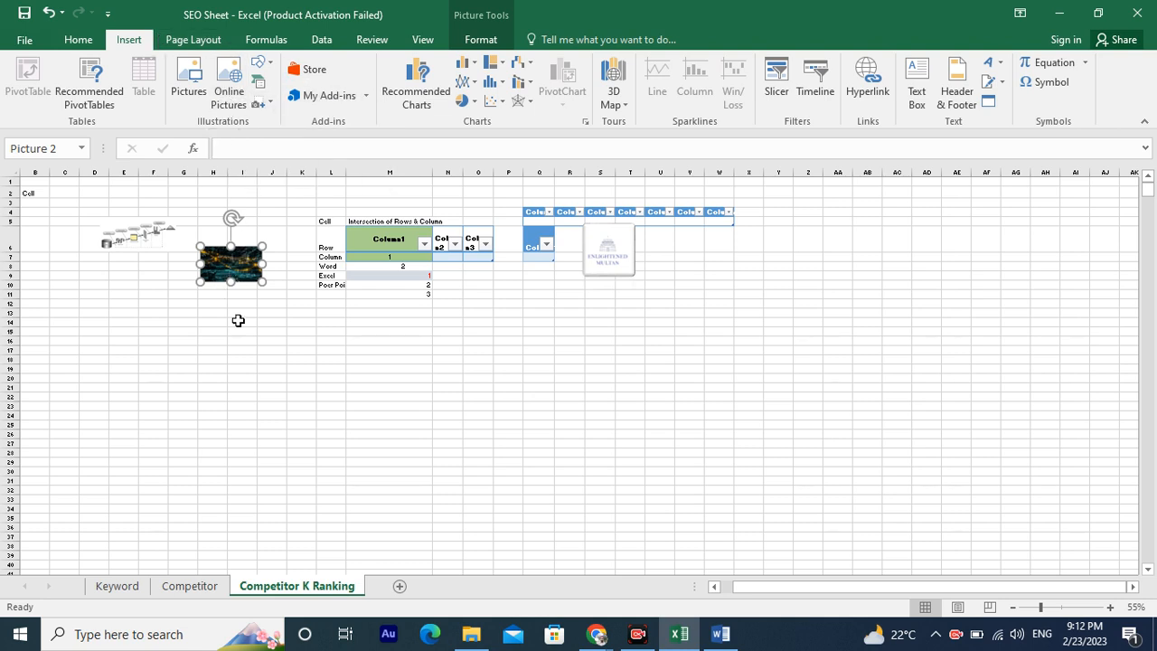
left_click(212, 359)
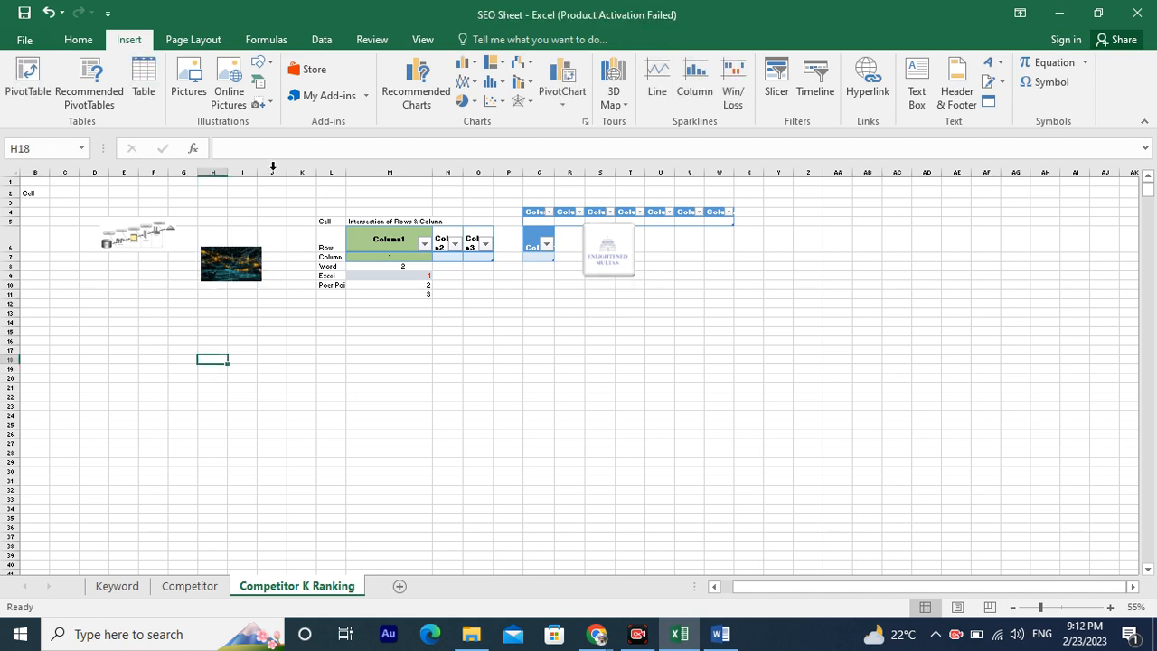
left_click(261, 63)
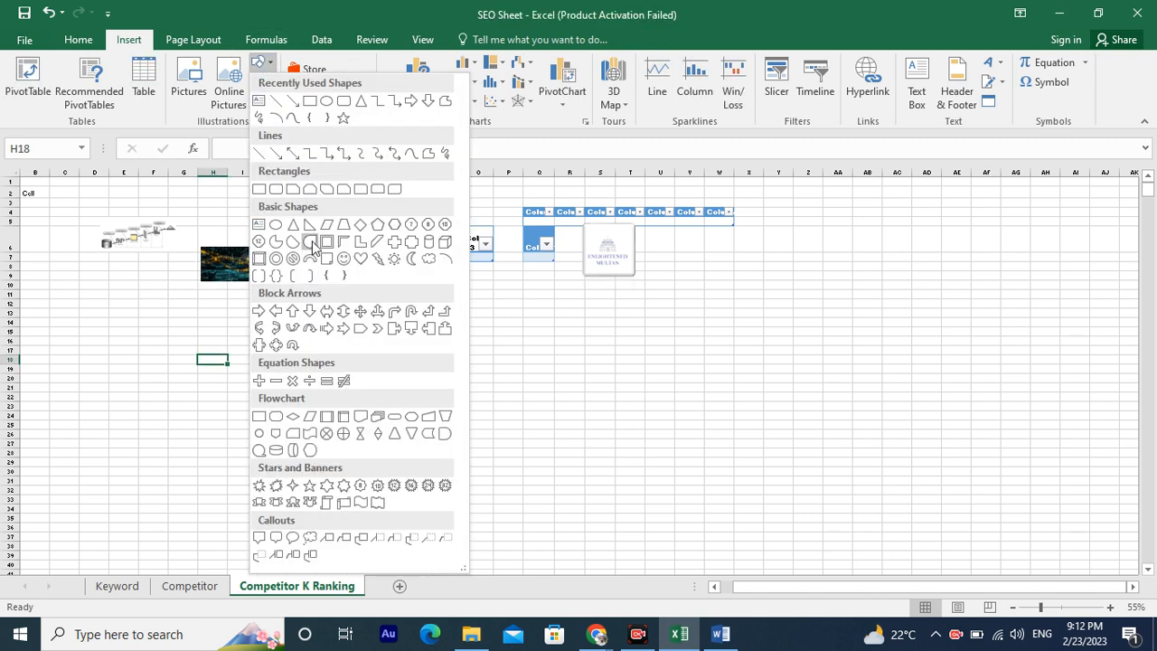
left_click(262, 313)
left_click_drag(253, 358, 412, 400)
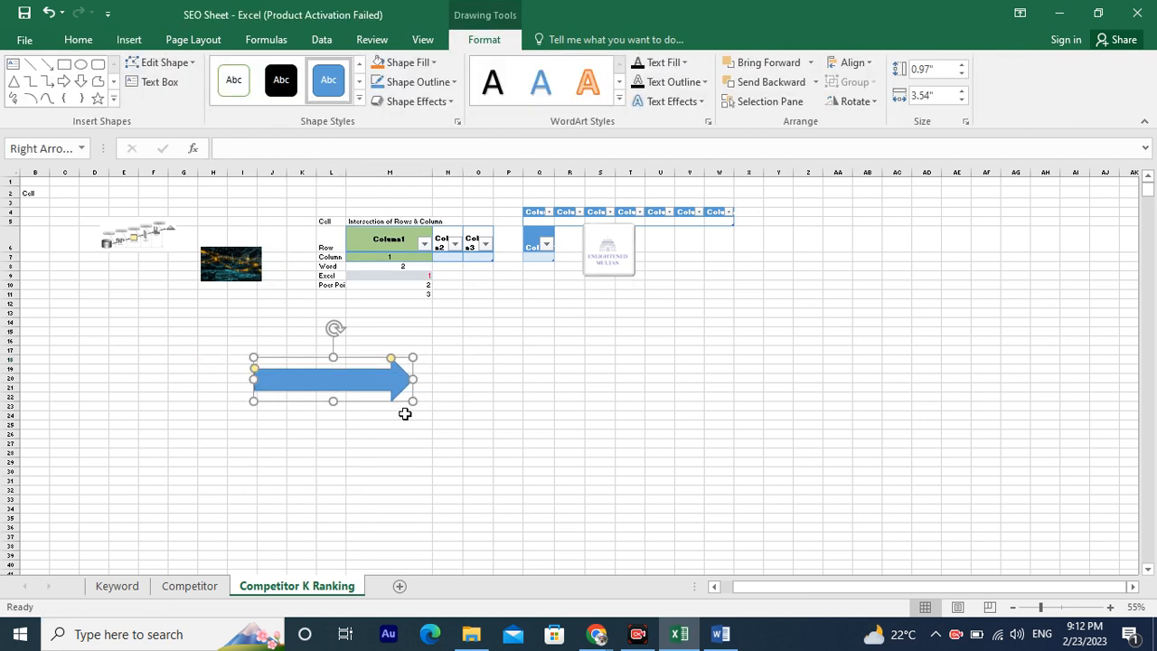
left_click_drag(408, 357, 391, 364)
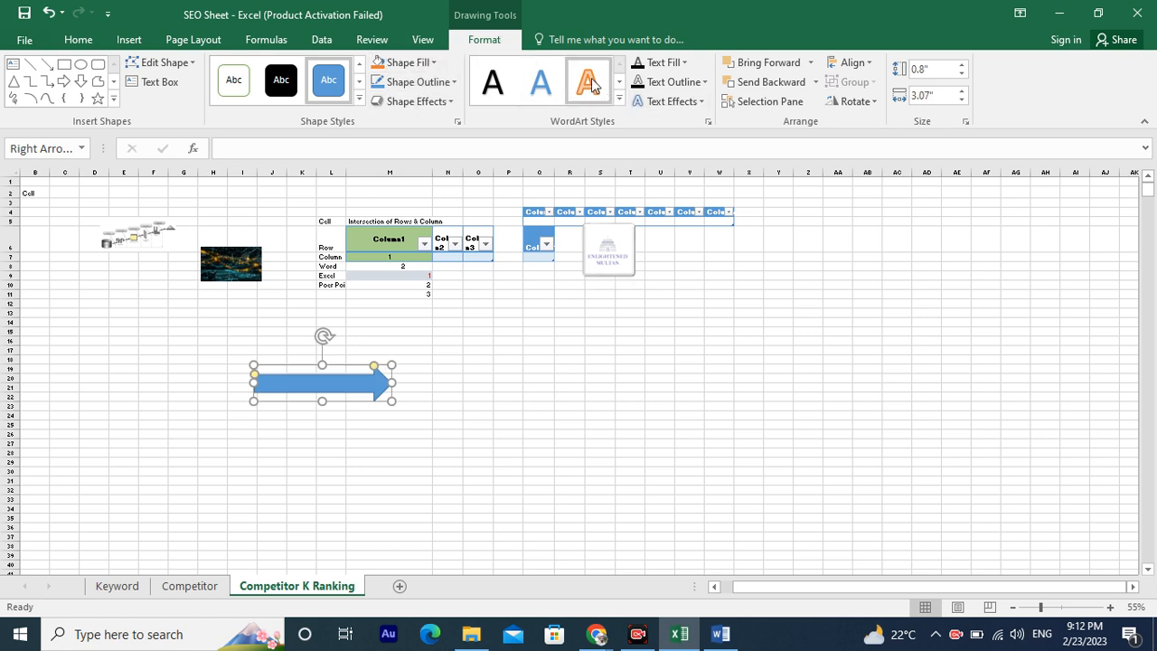
Apply a WordArt style and a gold theme shape style to the arrow.
left_click(619, 100)
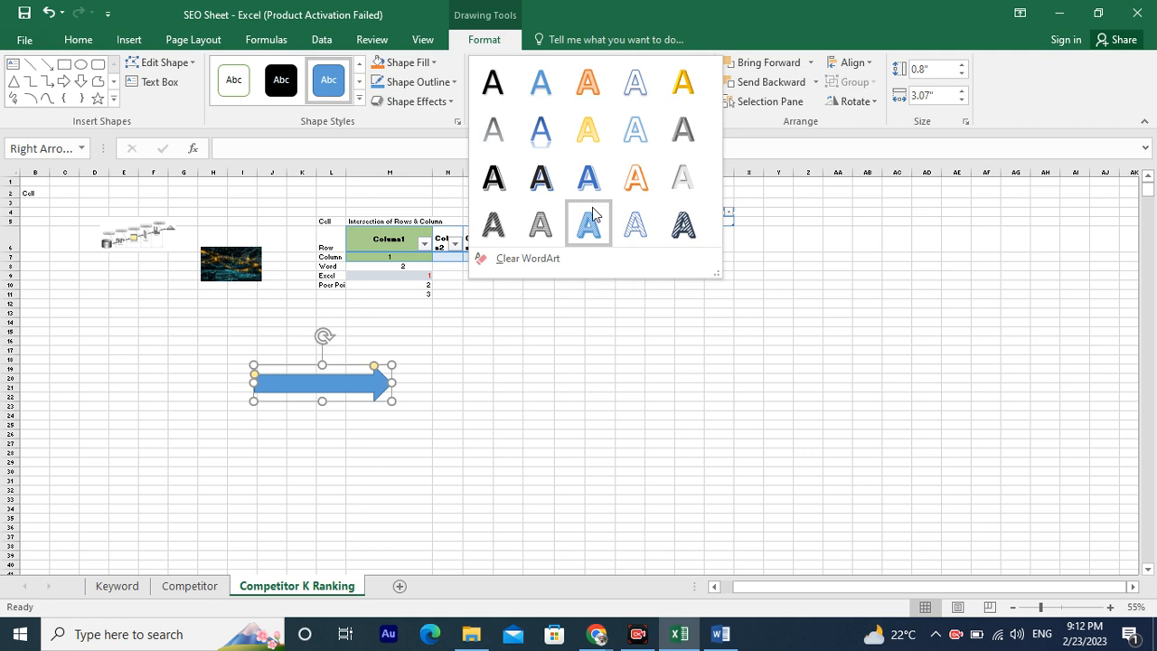
left_click(554, 226)
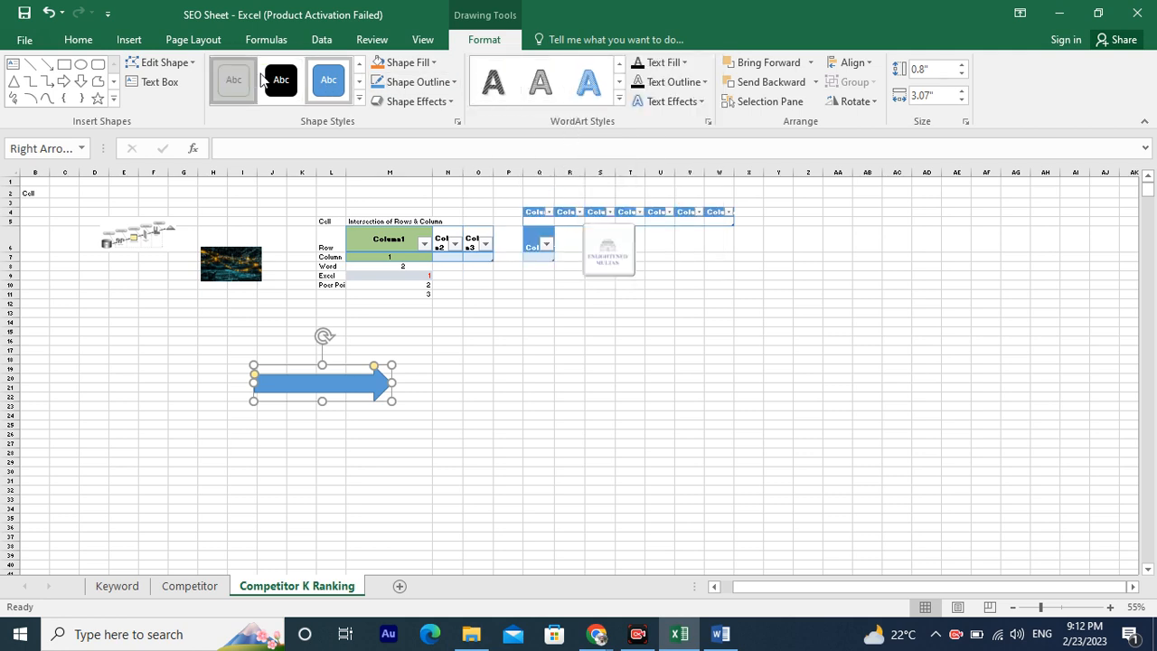
left_click(357, 101)
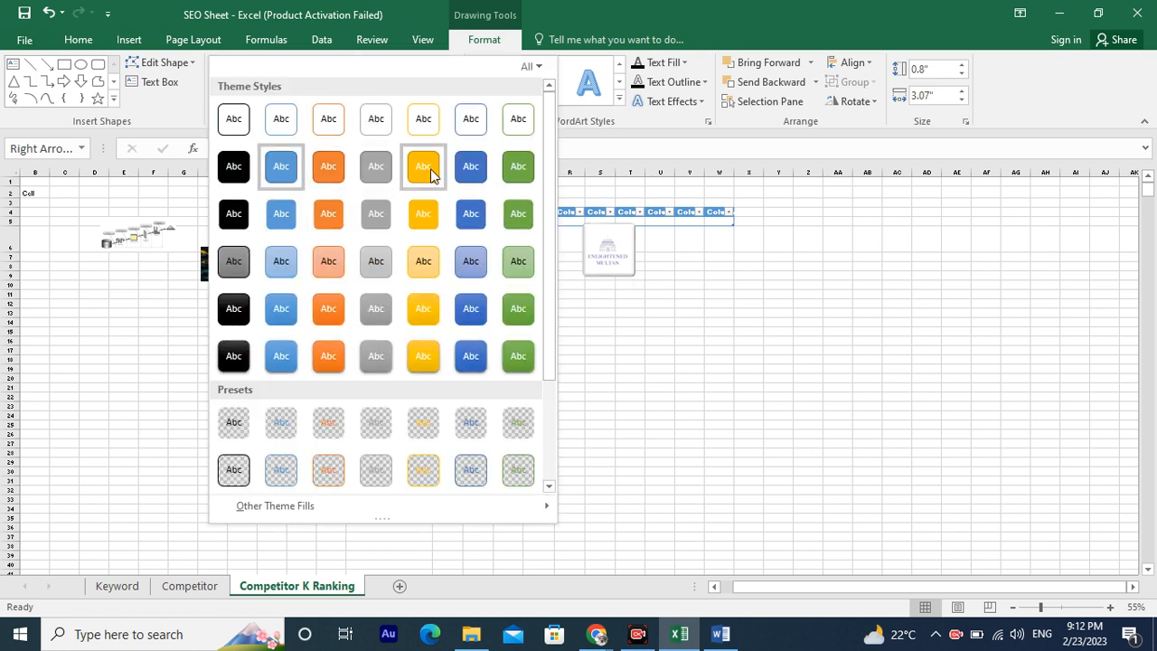
left_click(421, 166)
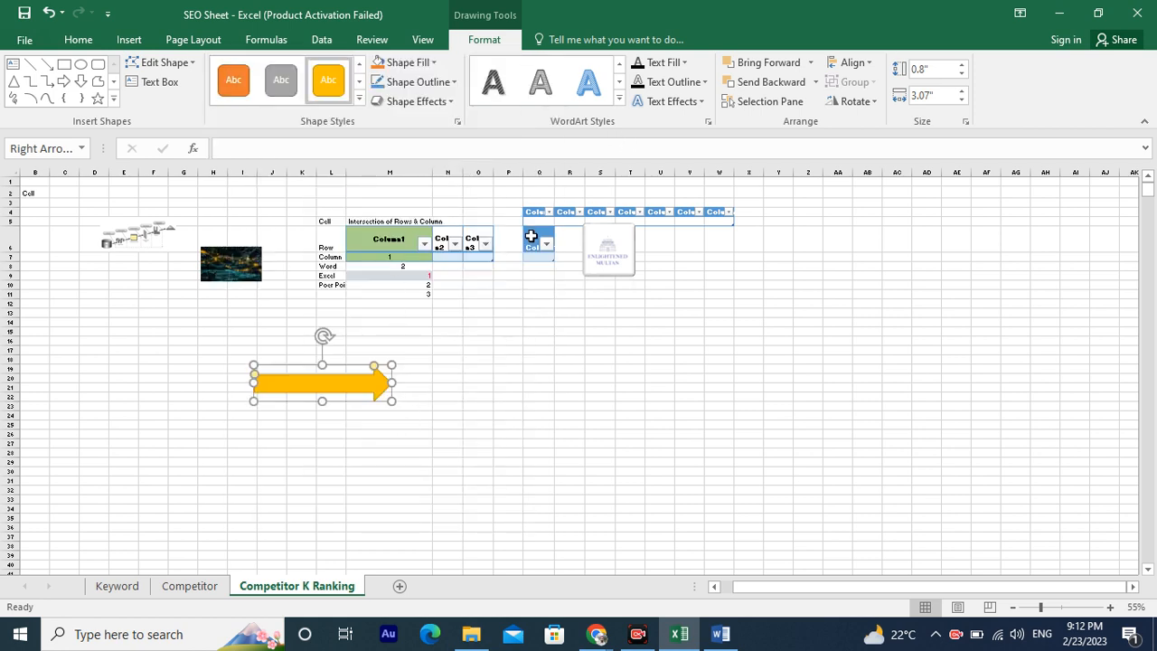
left_click(128, 39)
left_click(260, 84)
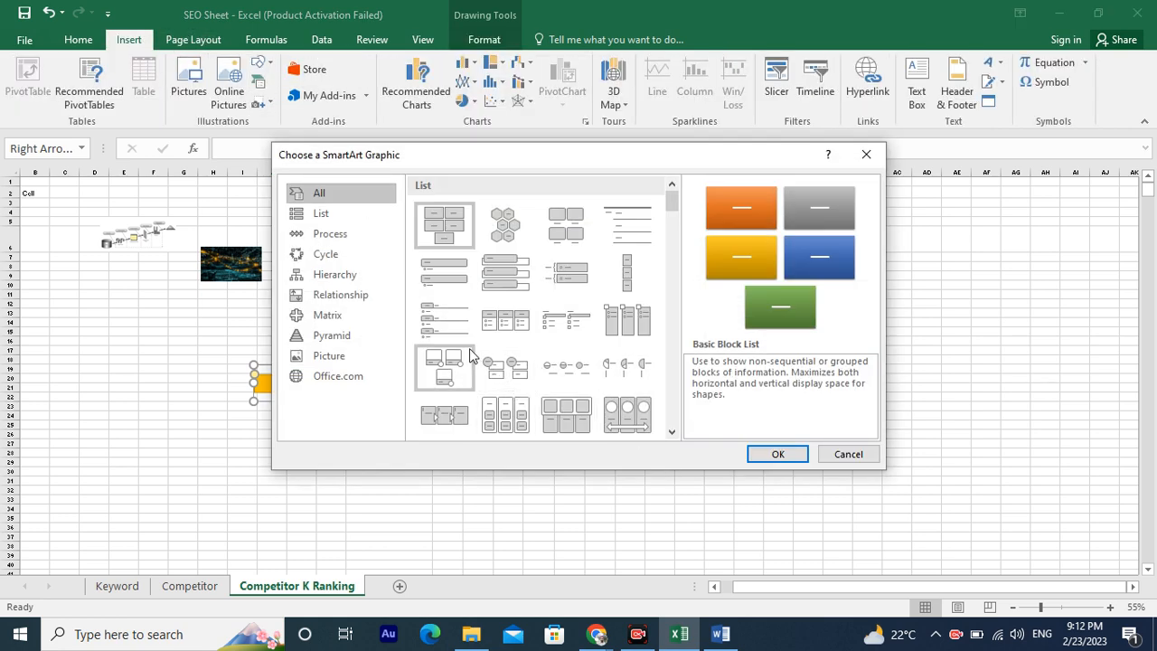
left_click(848, 453)
left_click(299, 489)
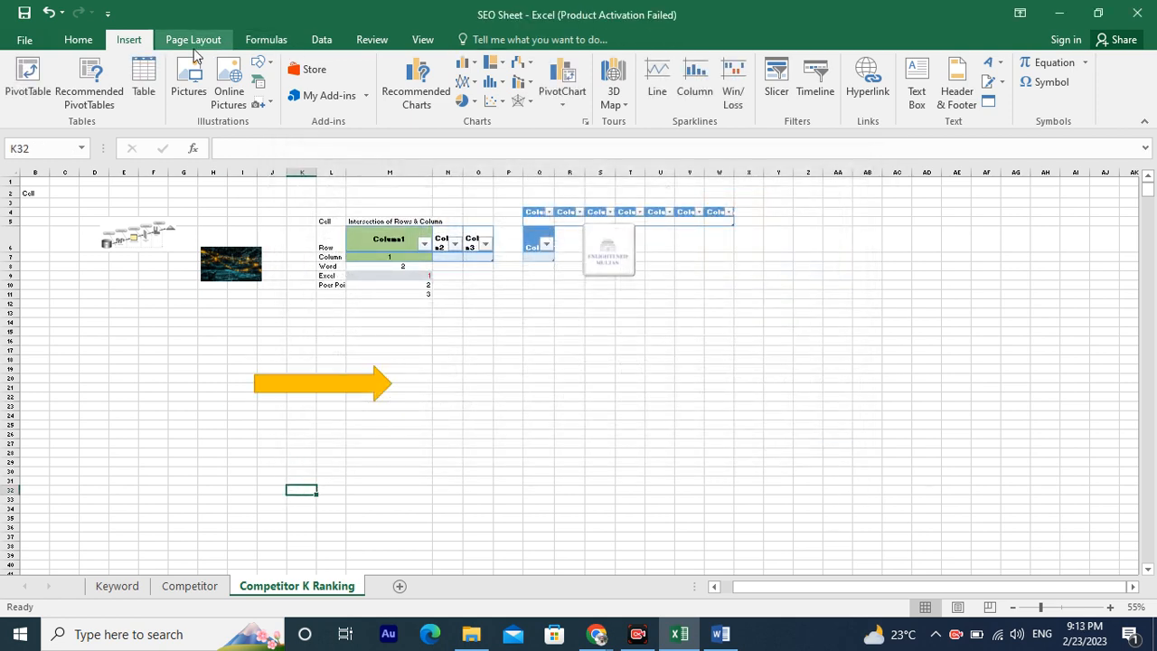
Insert a Horizontal Picture List SmartArt graphic near cell E14.
left_click(140, 321)
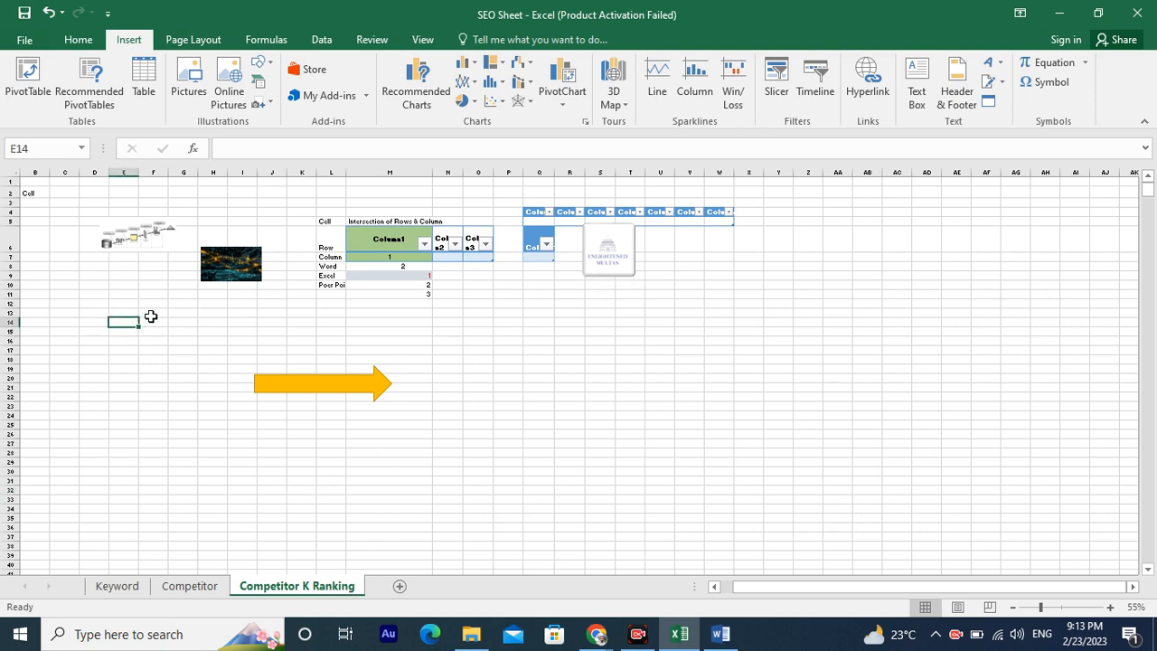
scroll(145, 319, "up", 3, "ctrl")
scroll(168, 287, "up", 3)
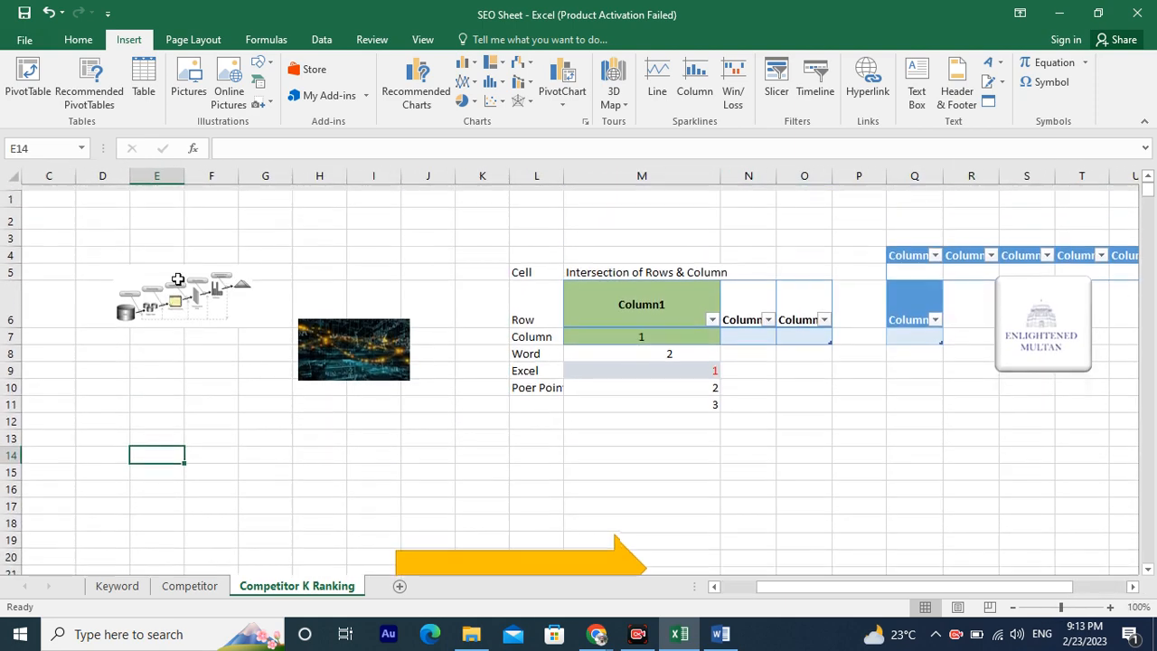
left_click(260, 82)
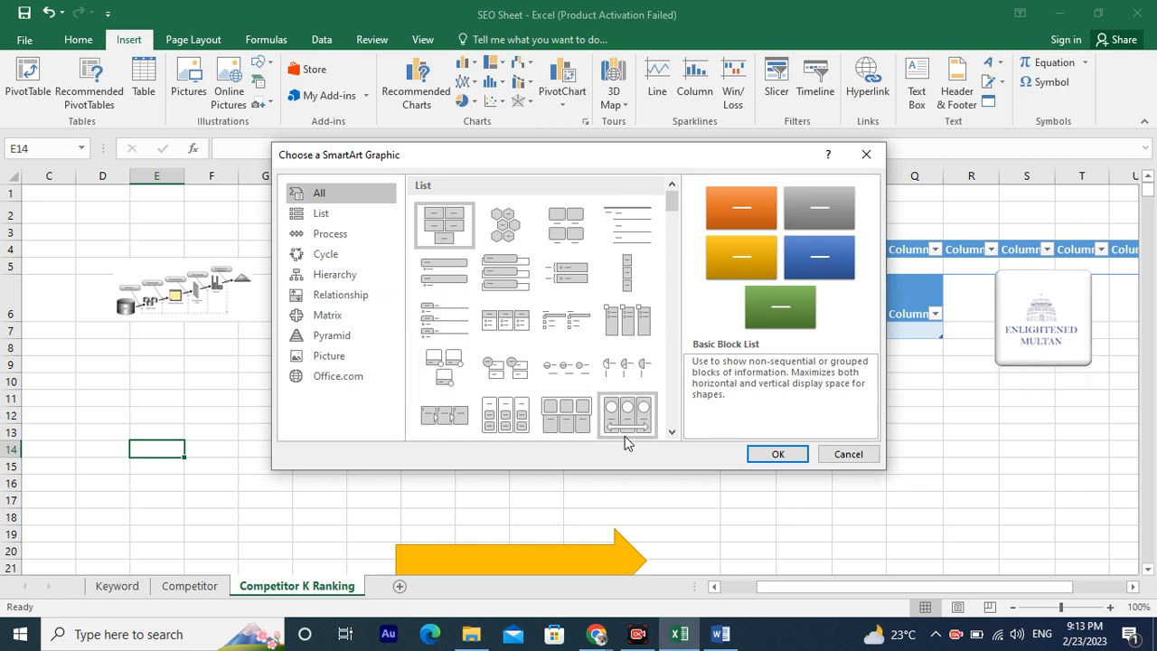
scroll(588, 420, "down", 3)
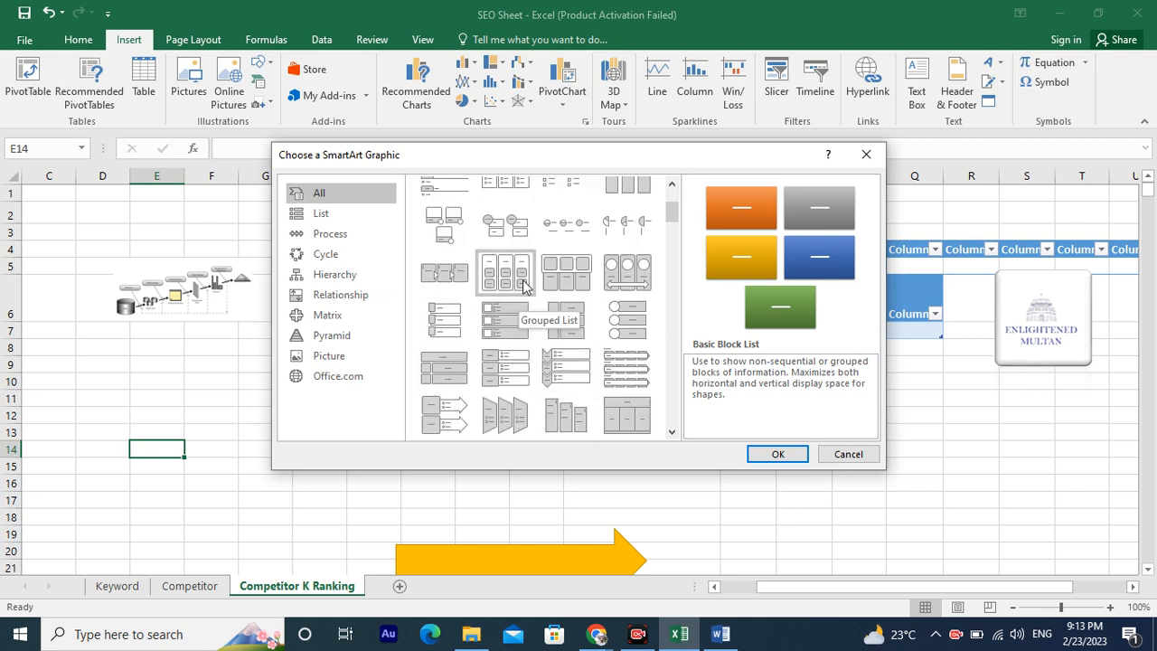
left_click(566, 278)
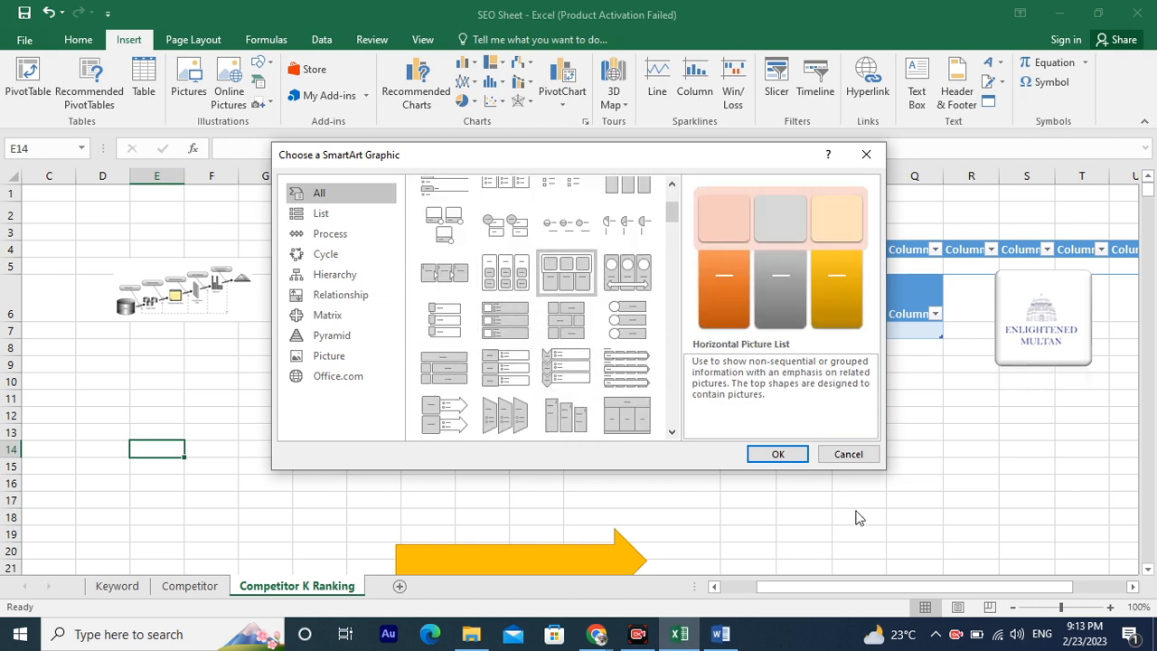
left_click(778, 454)
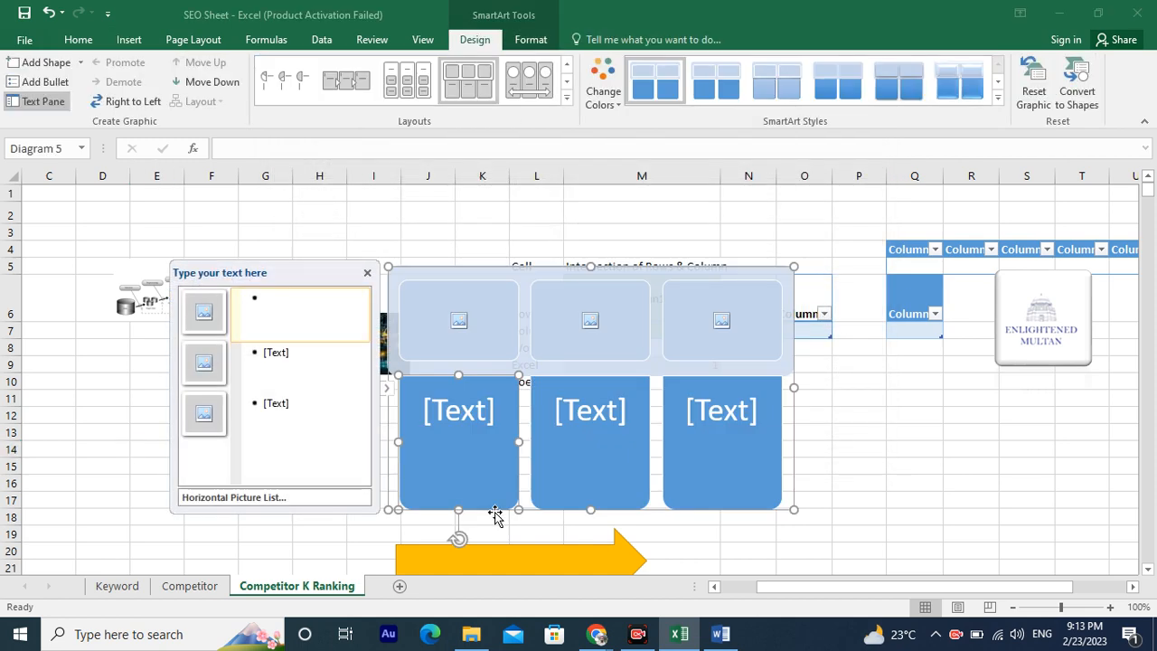
Open picture insertion for the first SmartArt shape and start a Bing image search.
left_click(467, 322)
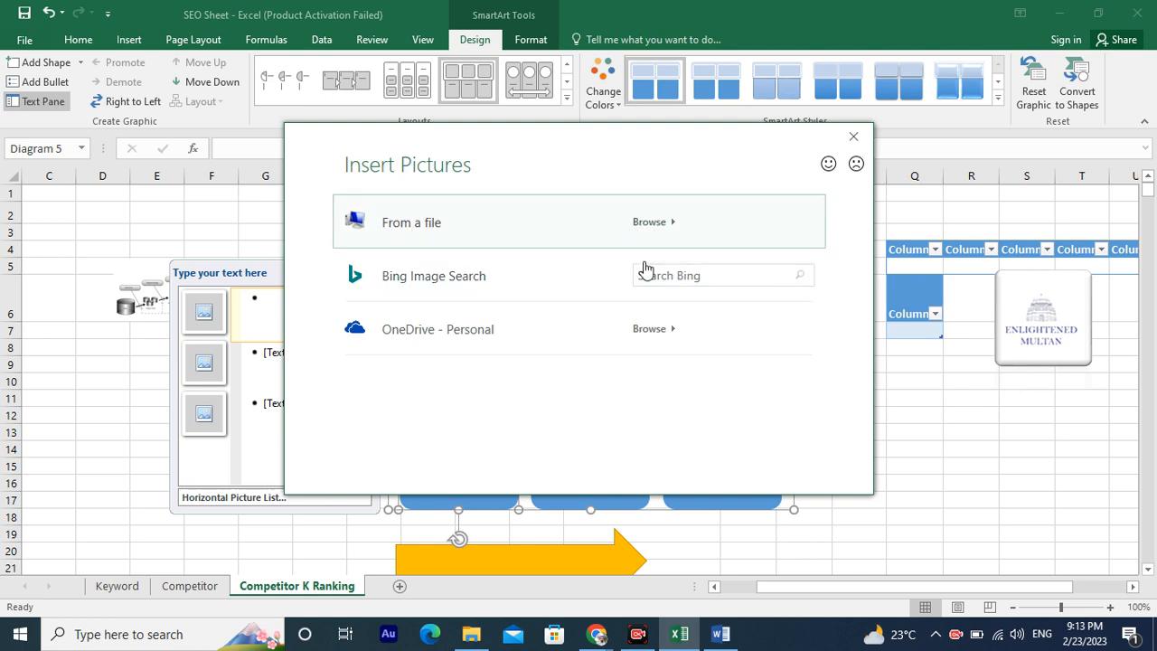
left_click(691, 273)
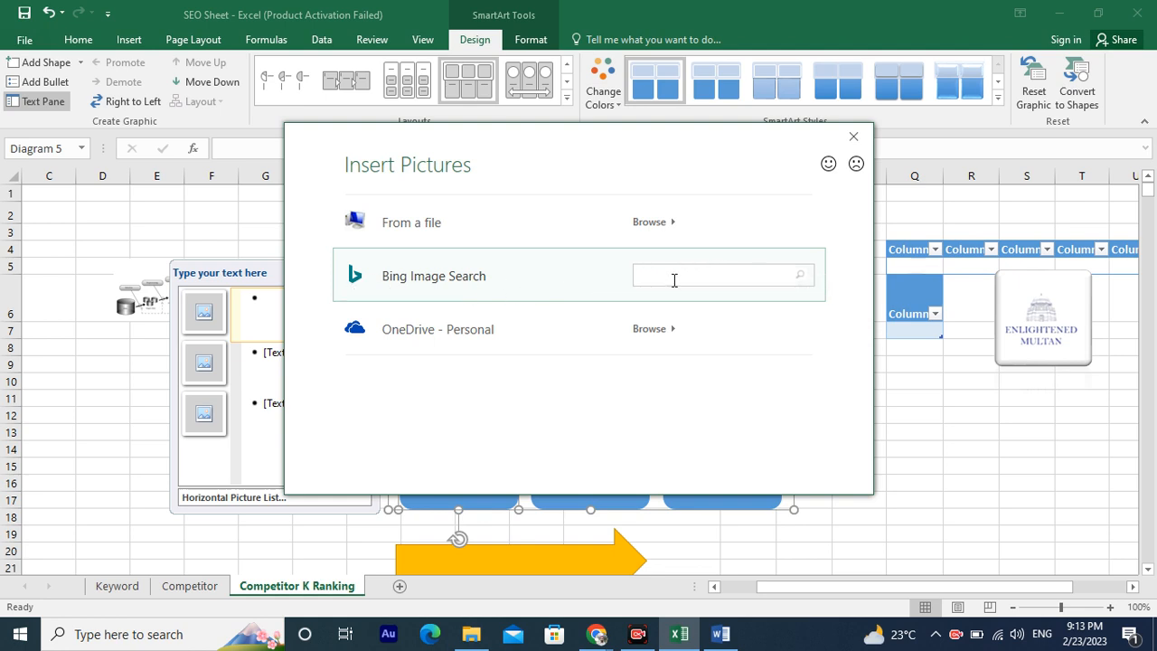
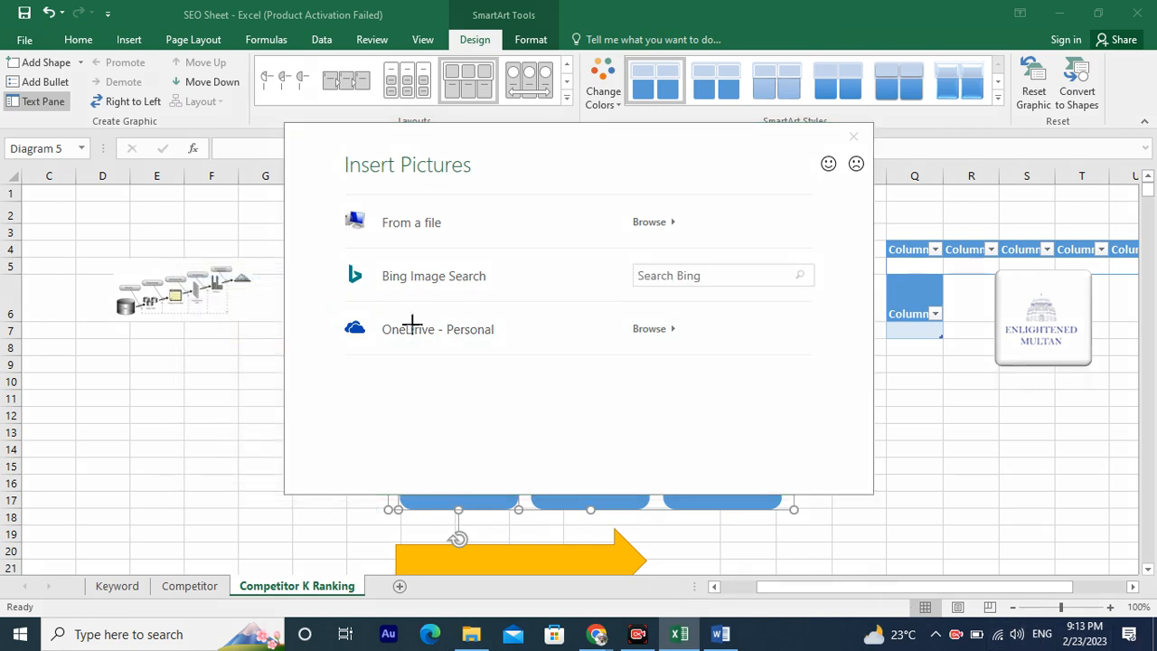
Dismiss the picture search and label the first SmartArt text shape Class 1.
mouse_move(312, 298)
left_mouse_down()
mouse_move(459, 341)
mouse_move(877, 382)
mouse_move(826, 364)
left_mouse_up()
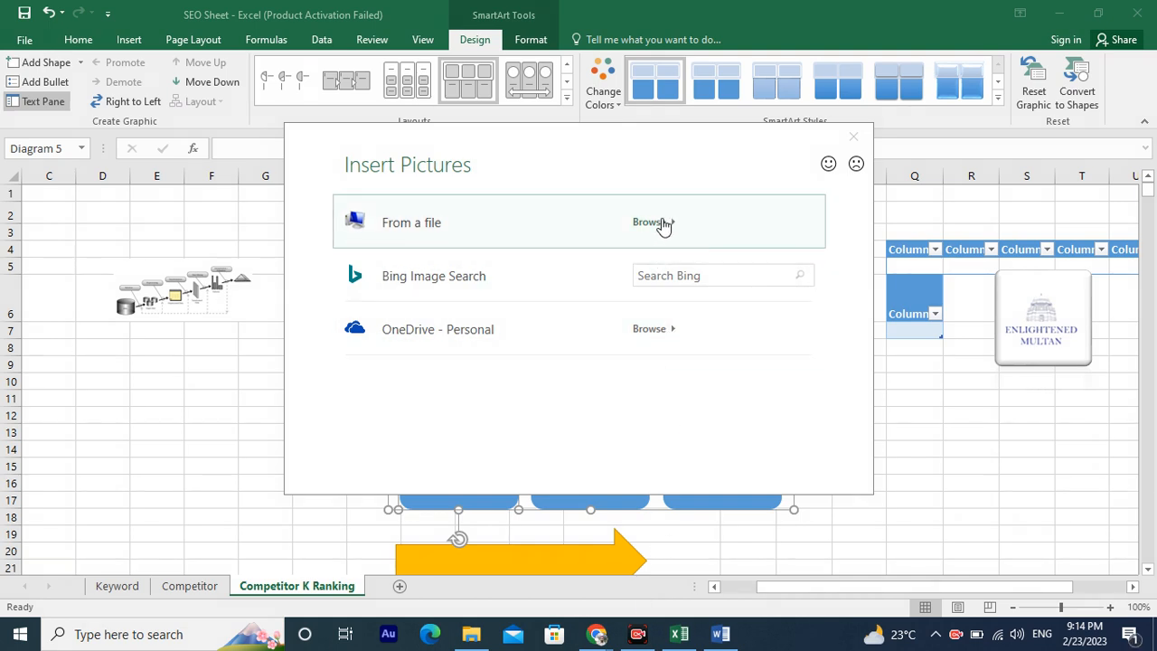
left_click(855, 142)
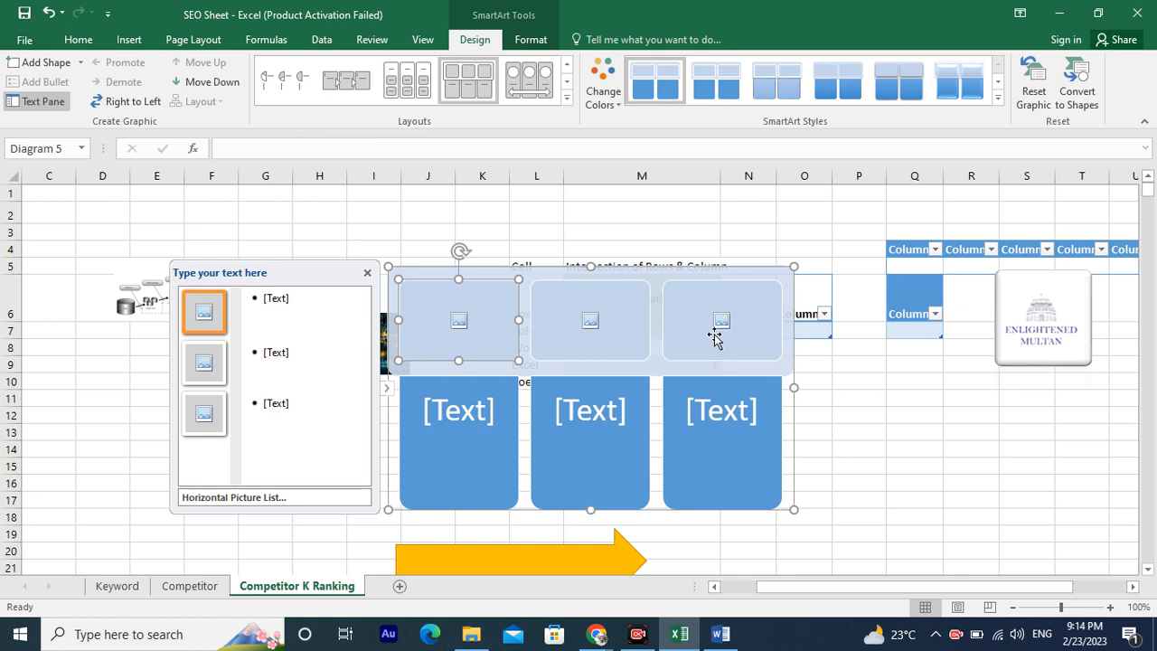
left_click(456, 420)
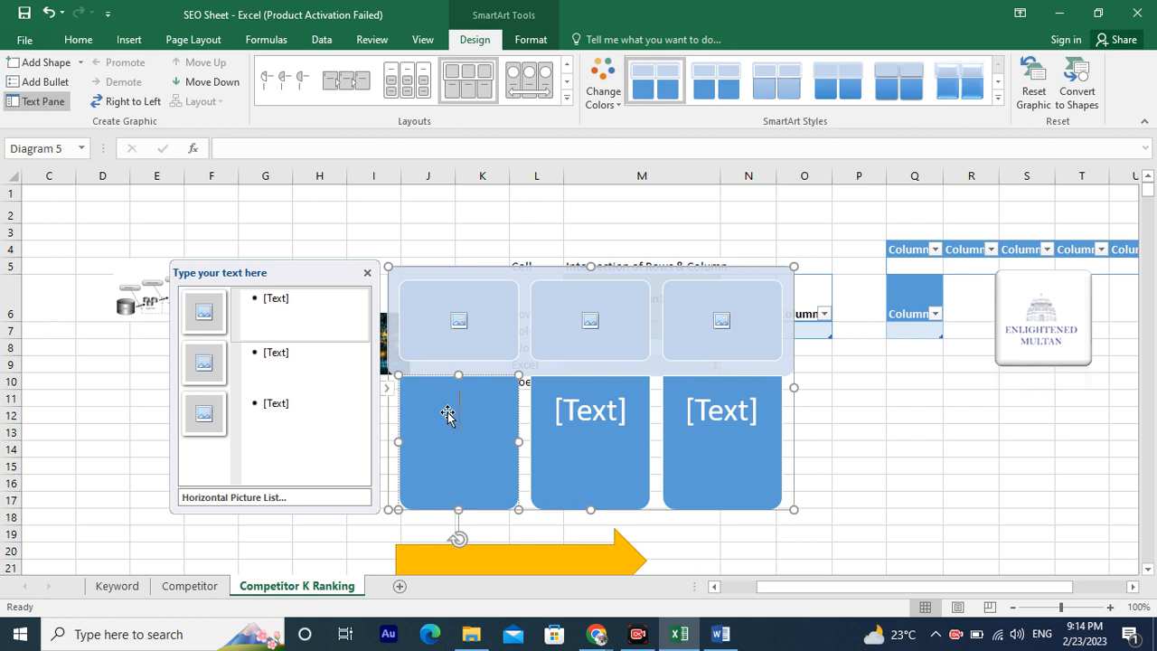
type("Hella")
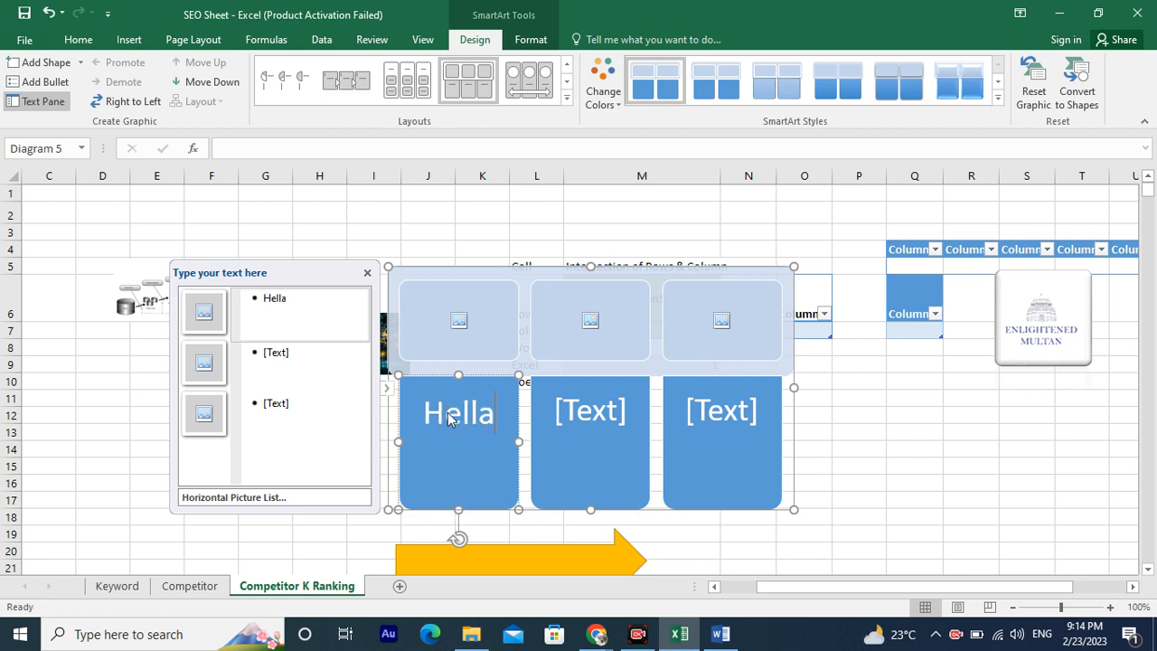
double_click(446, 414)
type("C")
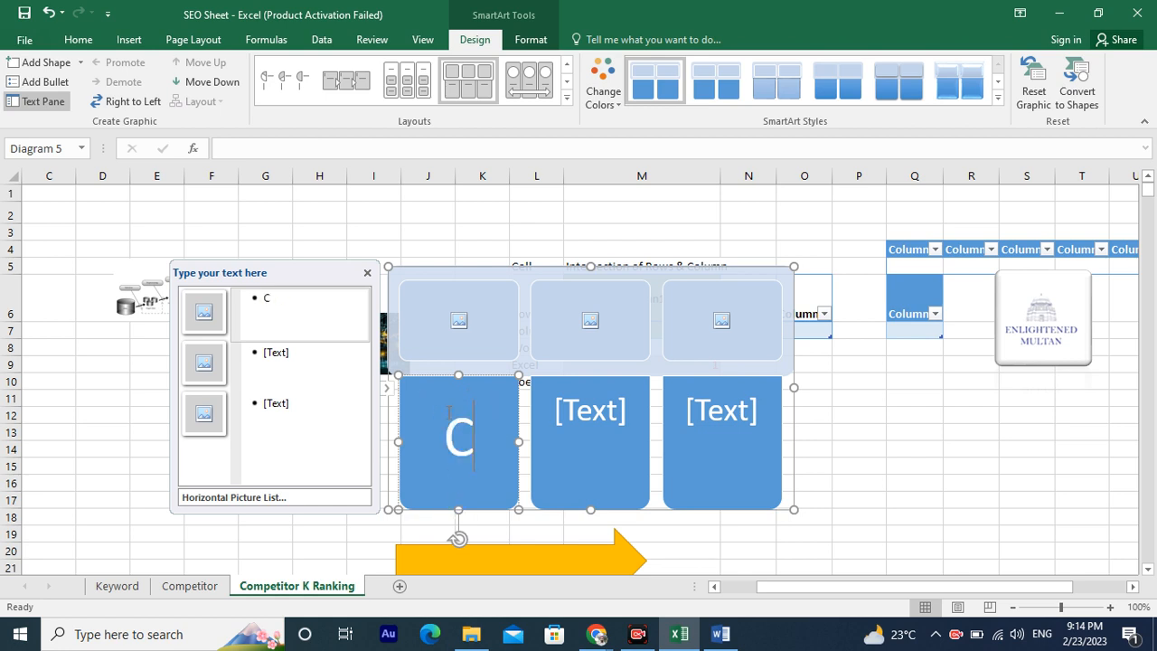
type("lass 1")
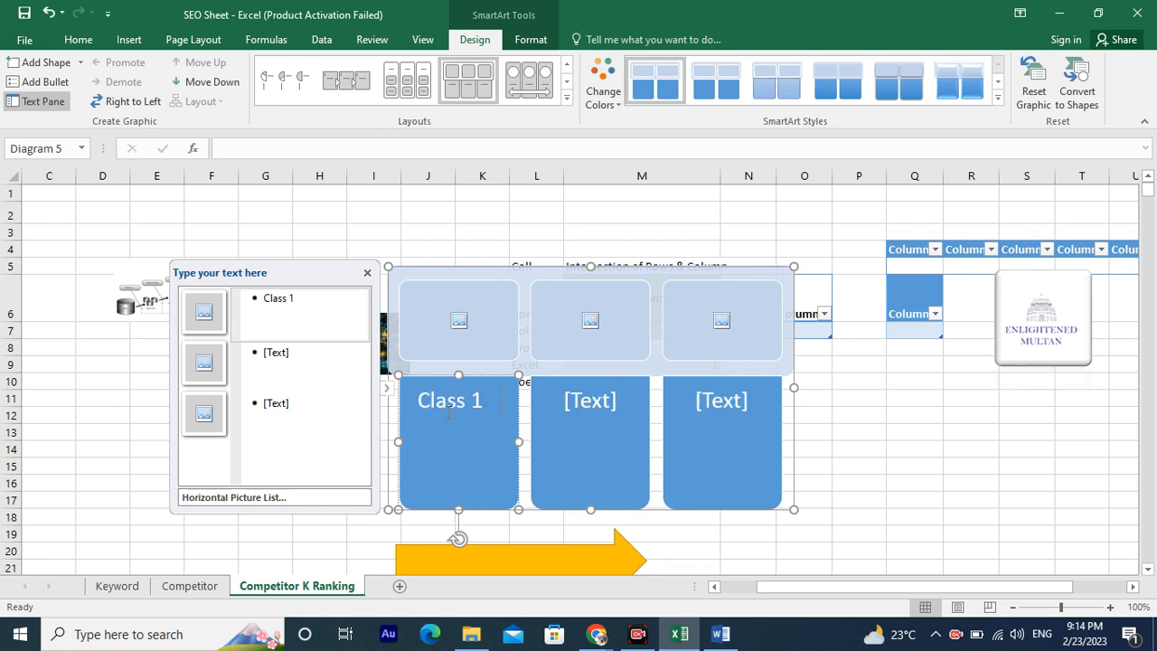
Label the second and third SmartArt text shapes Class 2 and Class 3.
left_click(622, 429)
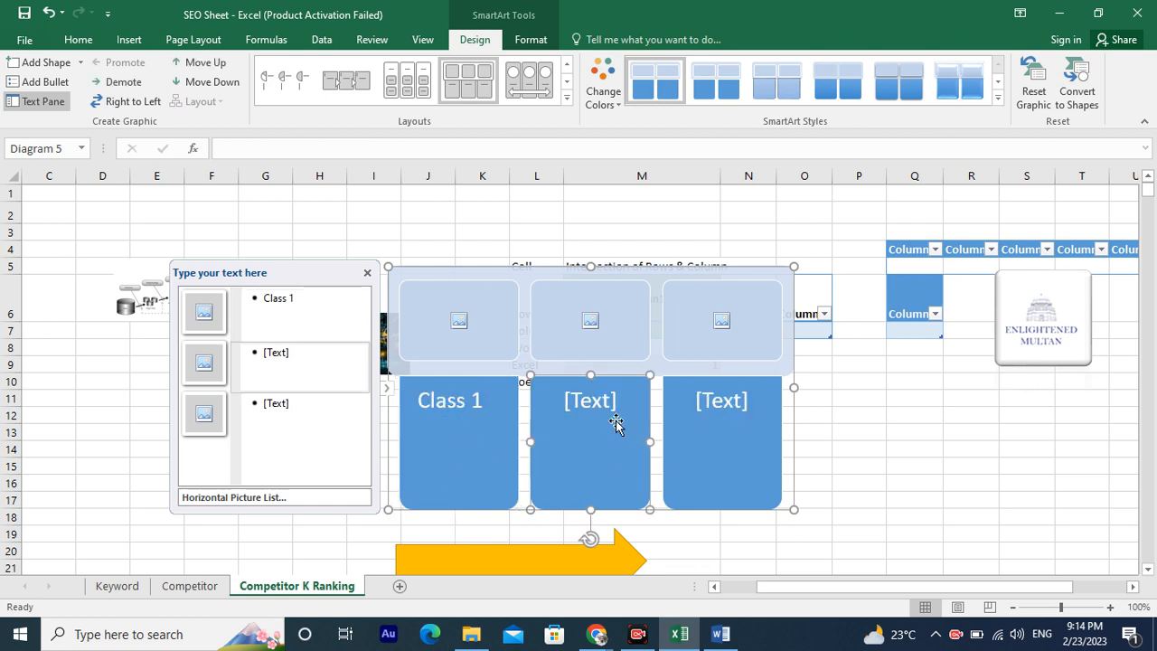
left_click(588, 402)
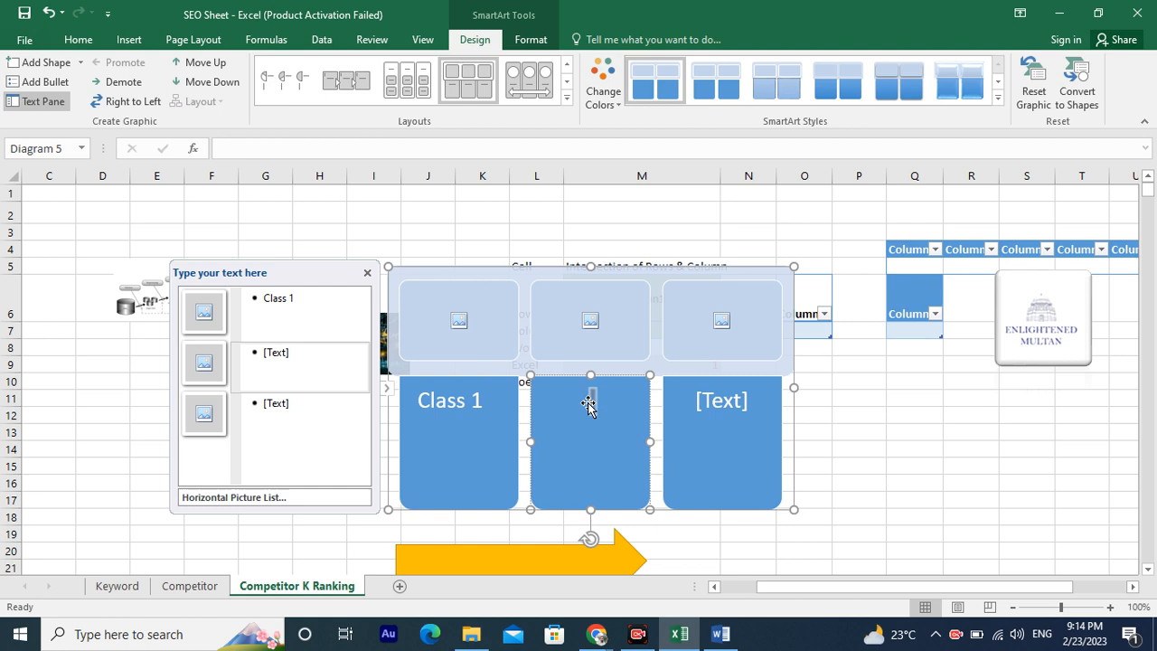
type("Class 2")
left_click(744, 406)
type("Class 3")
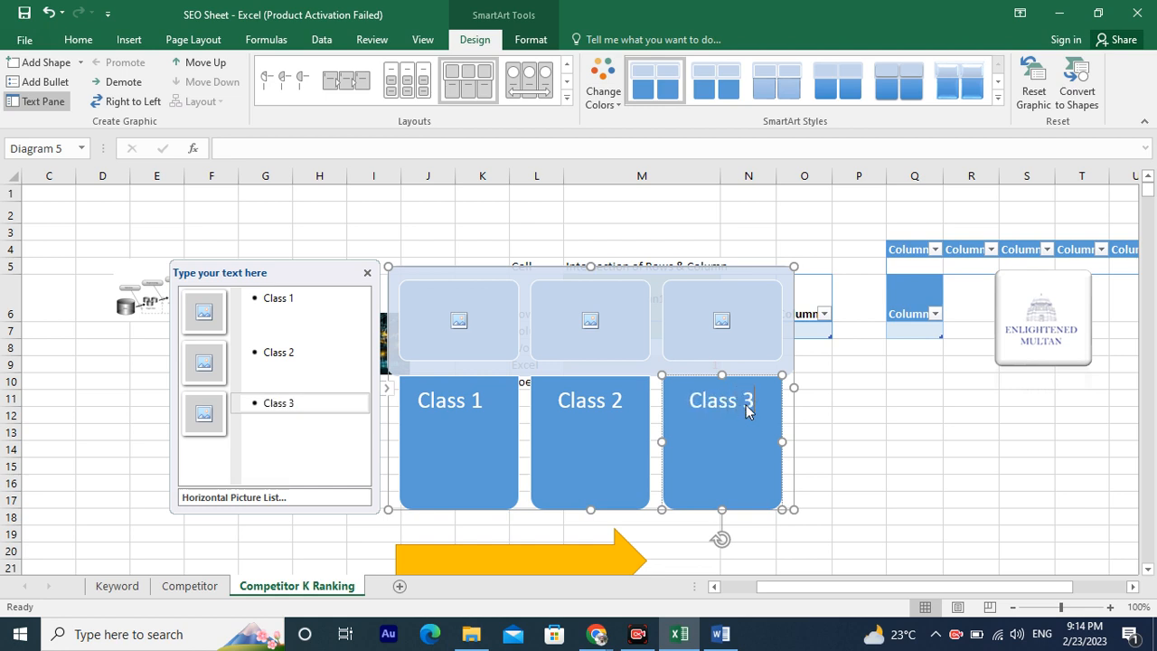
Try to insert a picture into the second SmartArt picture placeholder.
left_click(585, 327)
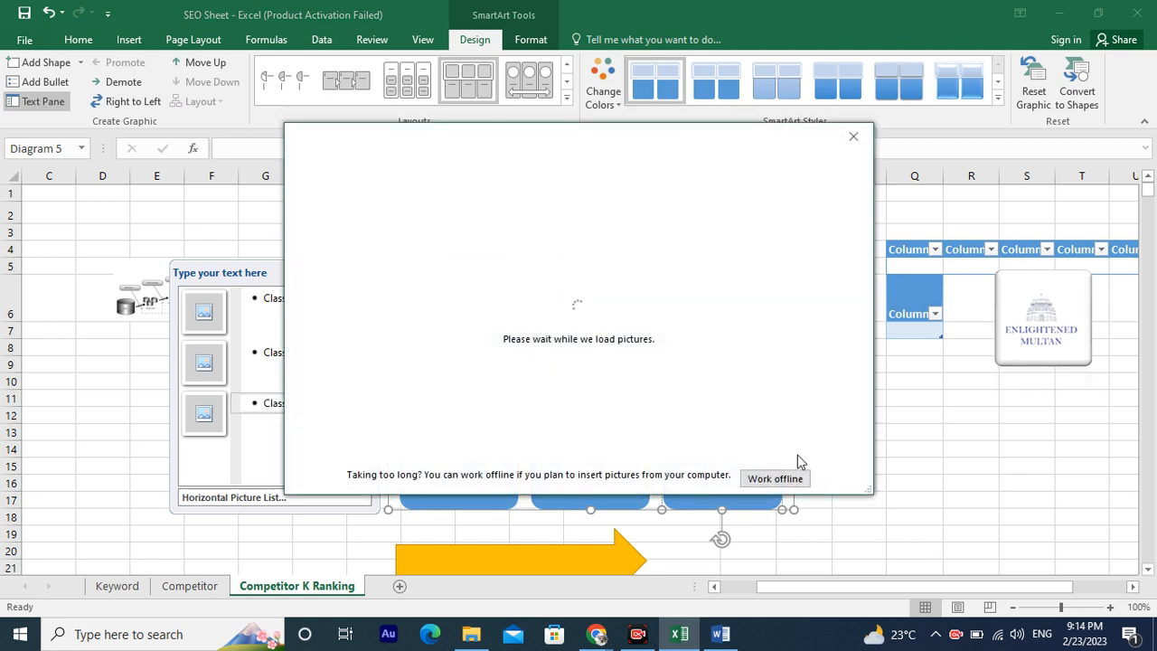
left_click(851, 136)
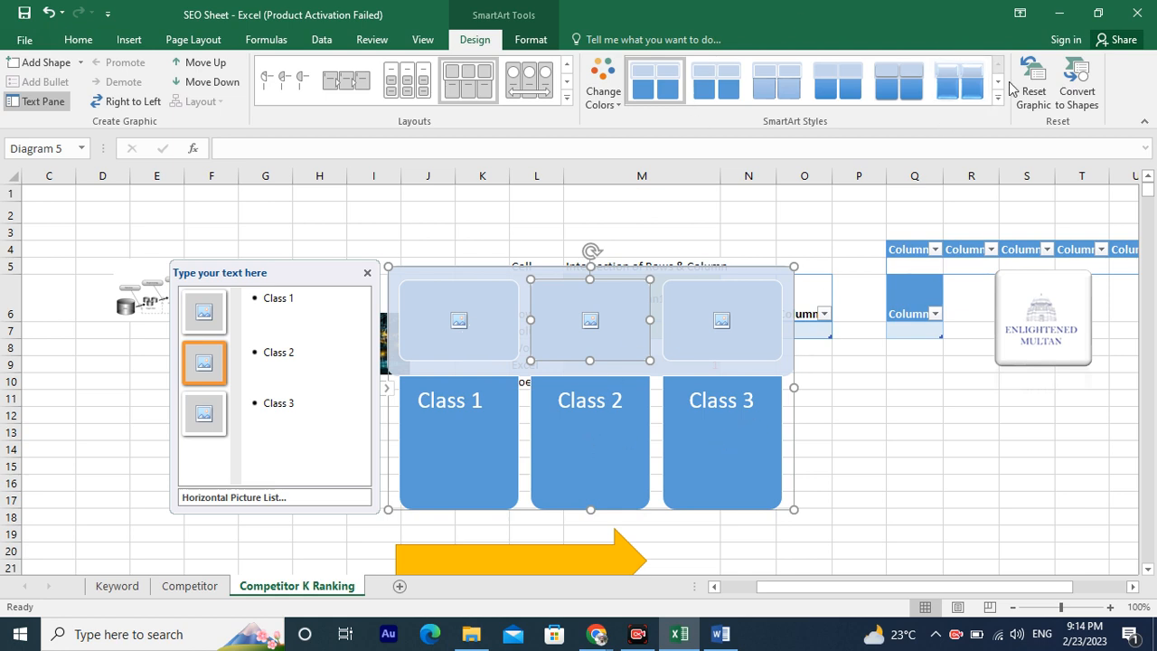
Apply a 3-D SmartArt style to the Horizontal Picture List graphic.
left_click(567, 99)
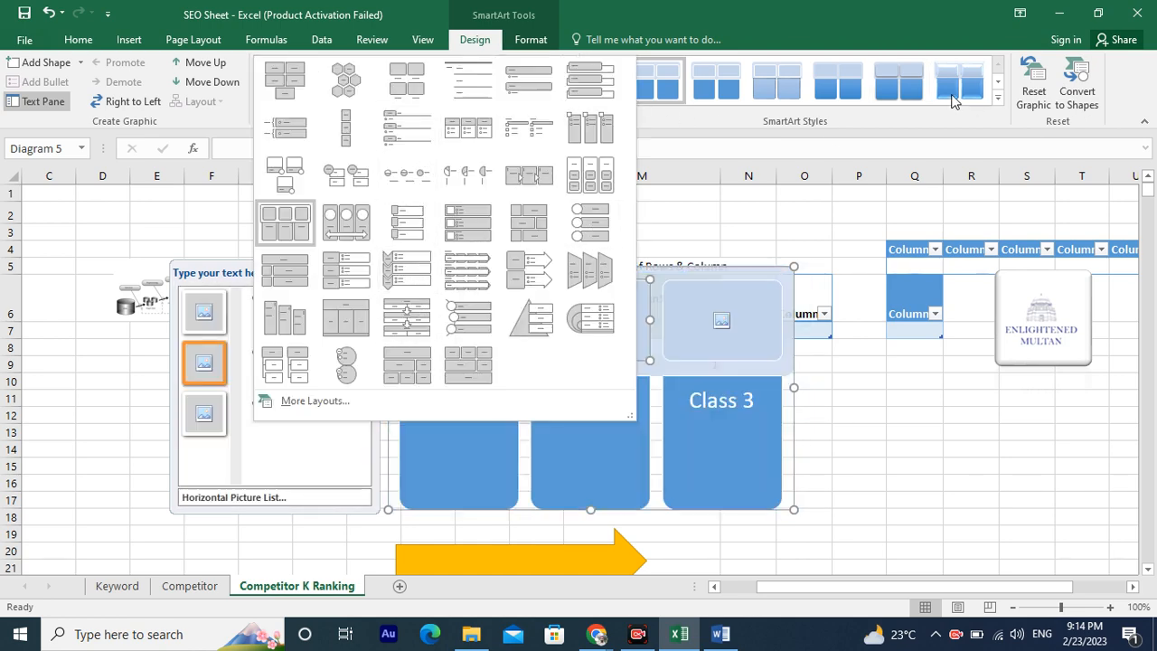
left_click(998, 98)
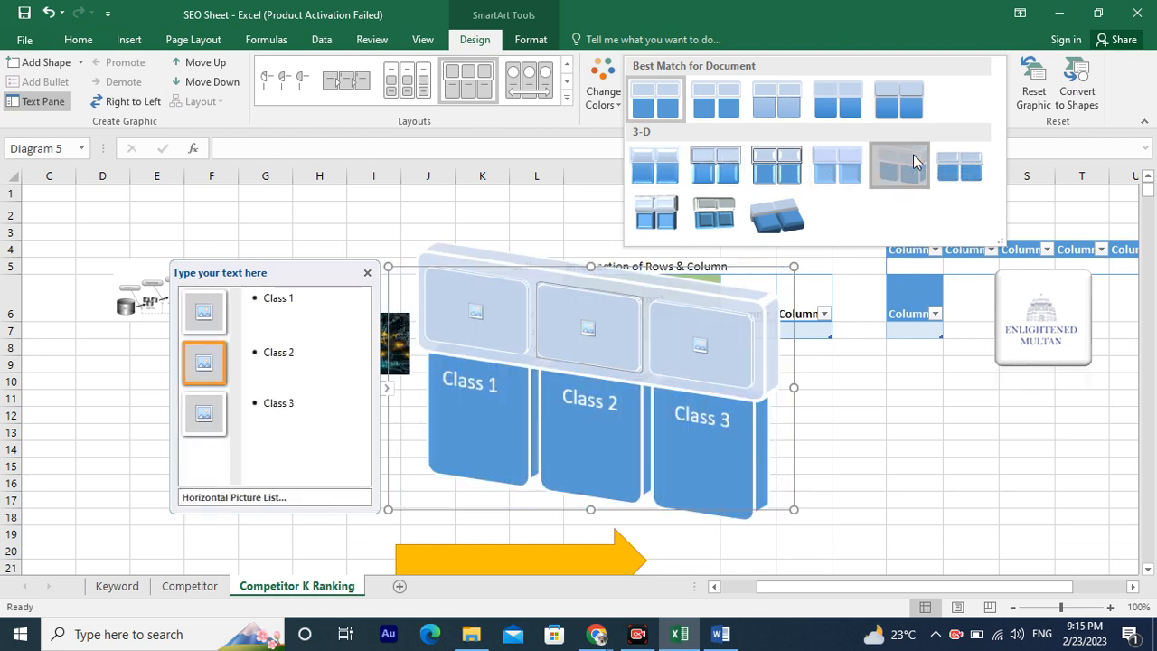
left_click(914, 161)
Resize the SmartArt graphic into a narrow block beside the night-city picture.
left_click_drag(658, 369, 670, 503)
left_click_drag(795, 266, 485, 349)
left_click_drag(402, 405, 428, 415)
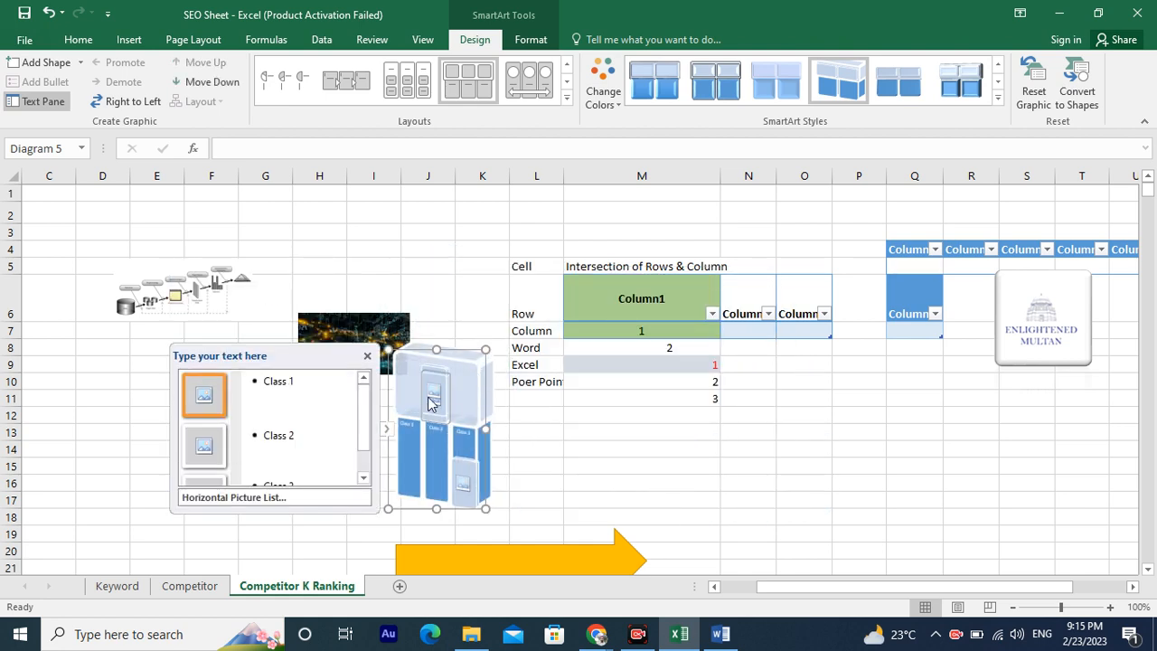
left_click(527, 39)
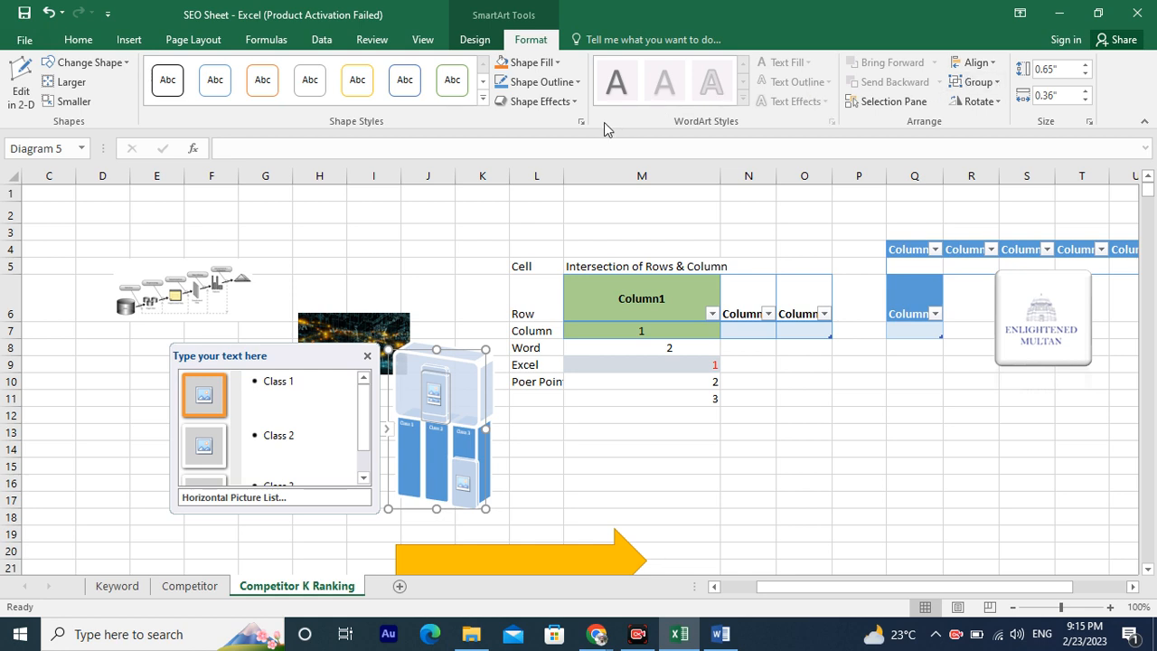
left_click(128, 42)
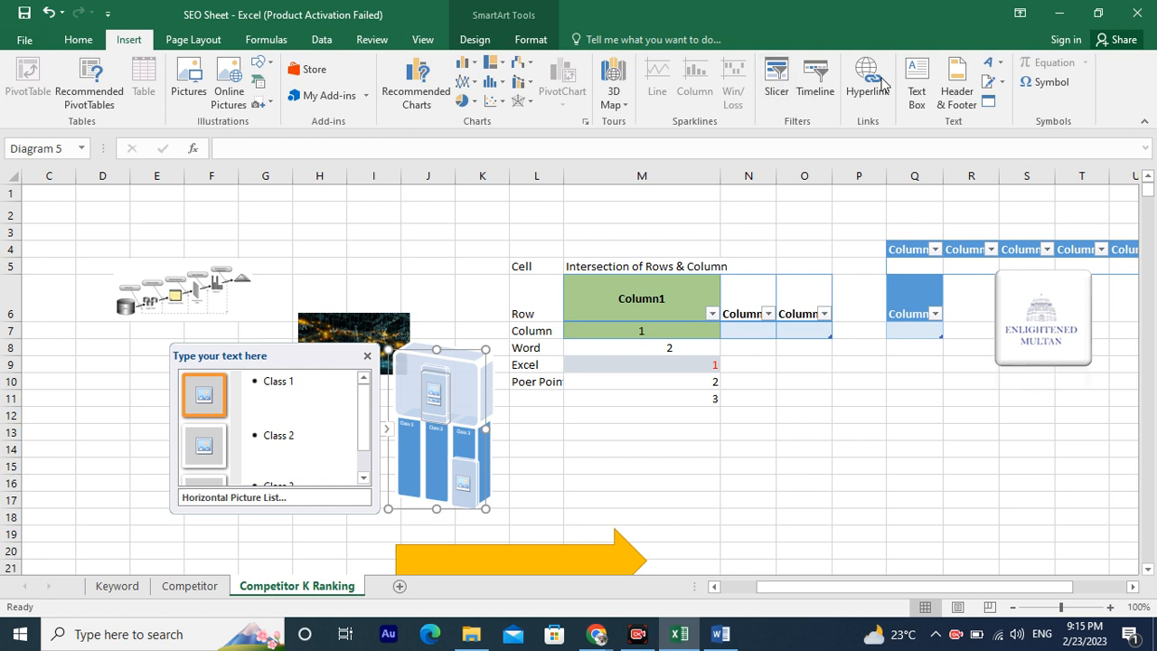
left_click(927, 98)
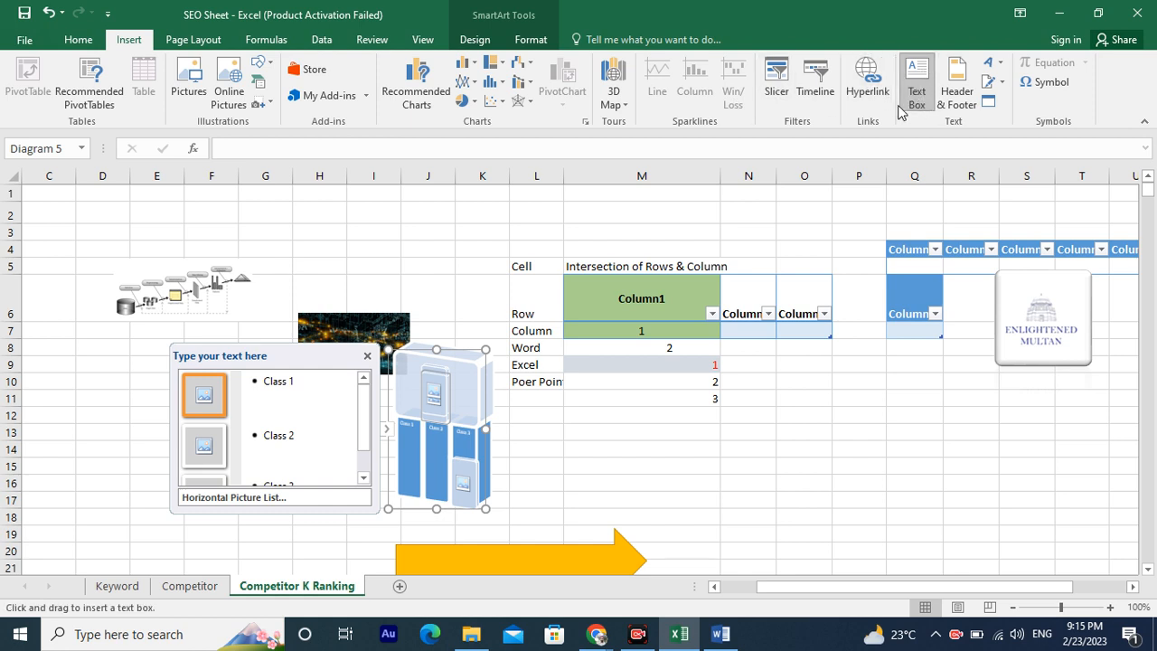
left_click(79, 41)
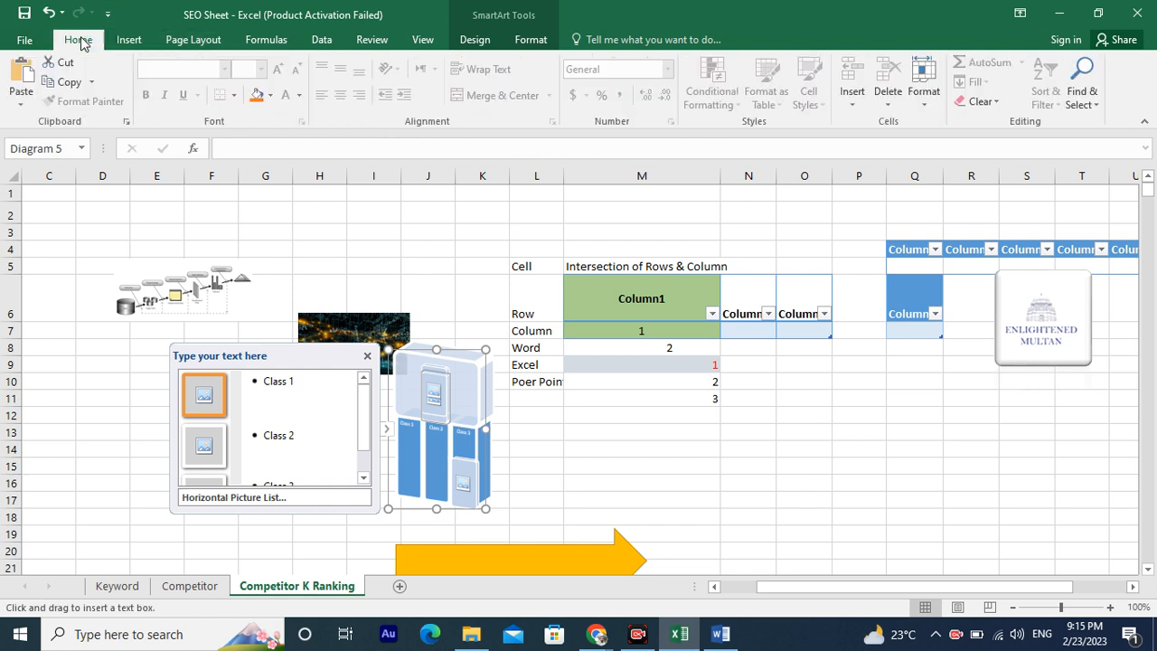
left_click(537, 465)
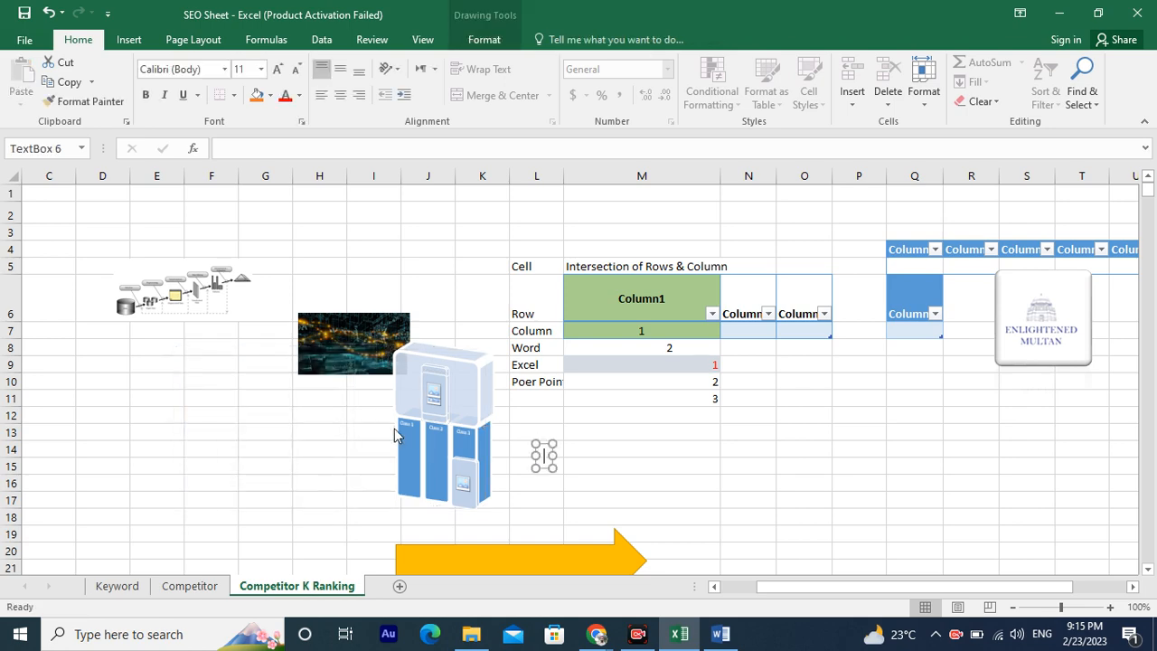
left_click(432, 397)
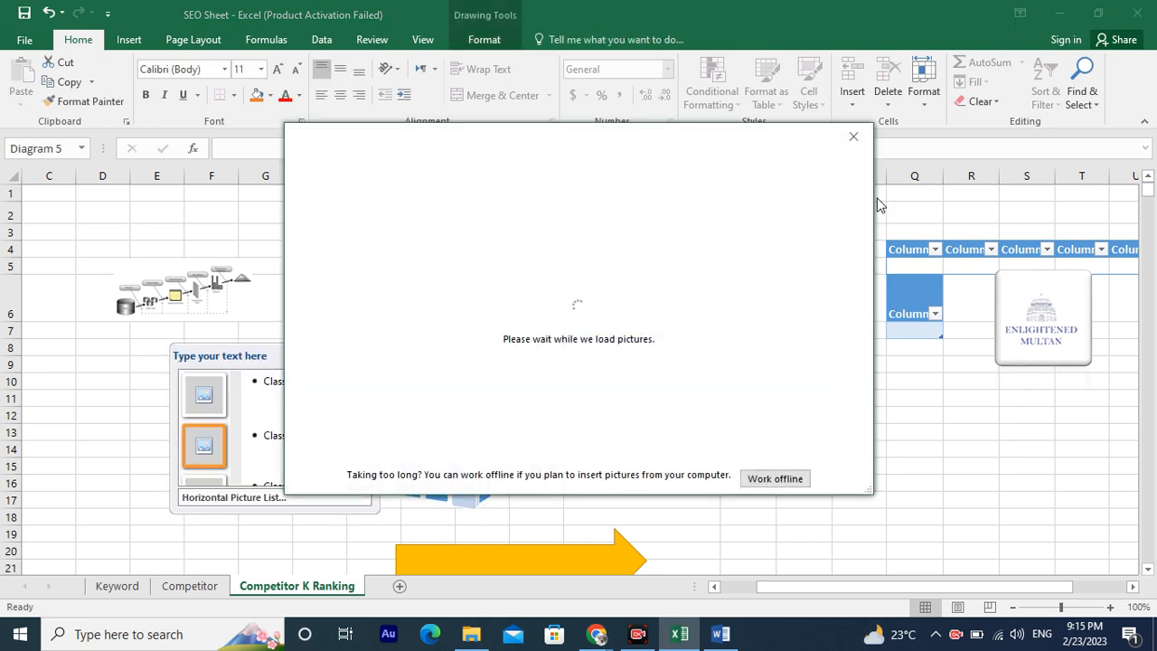
left_click(853, 137)
left_click_drag(460, 430, 681, 459)
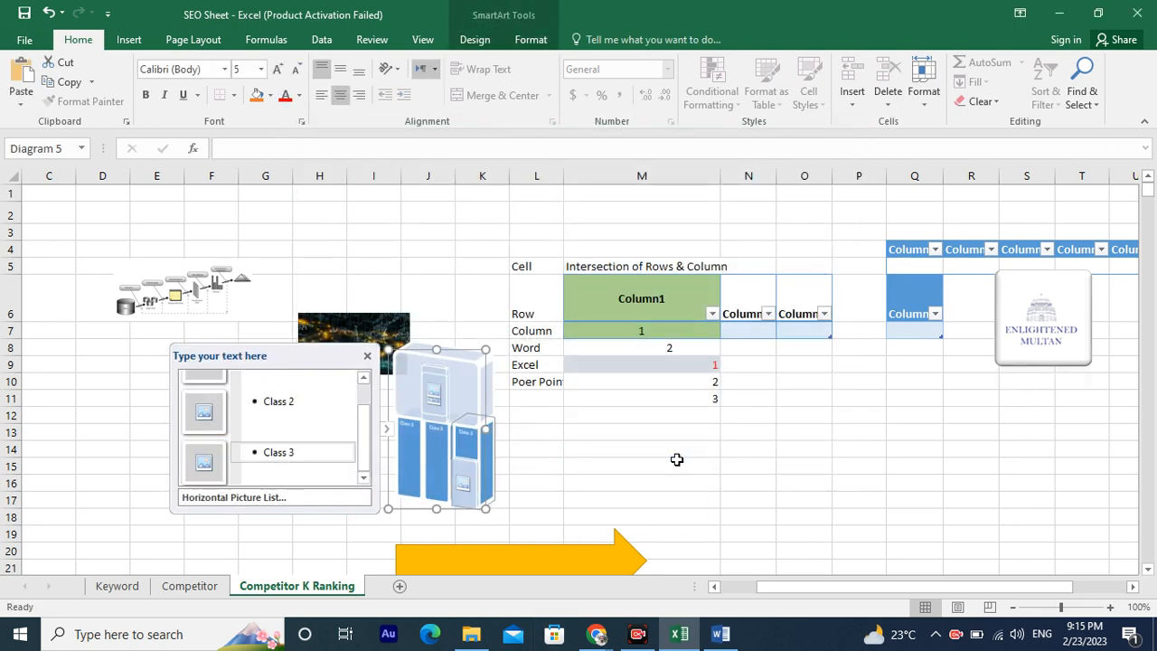
left_click(880, 445)
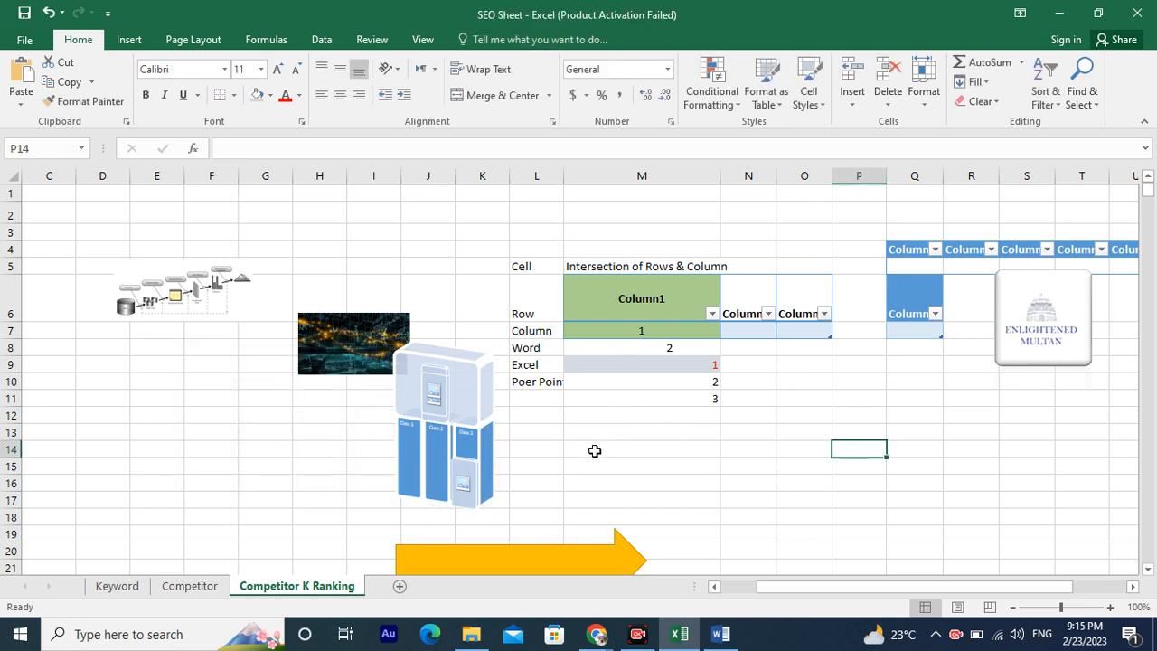
left_click(483, 429)
left_click(431, 451)
left_click(395, 386)
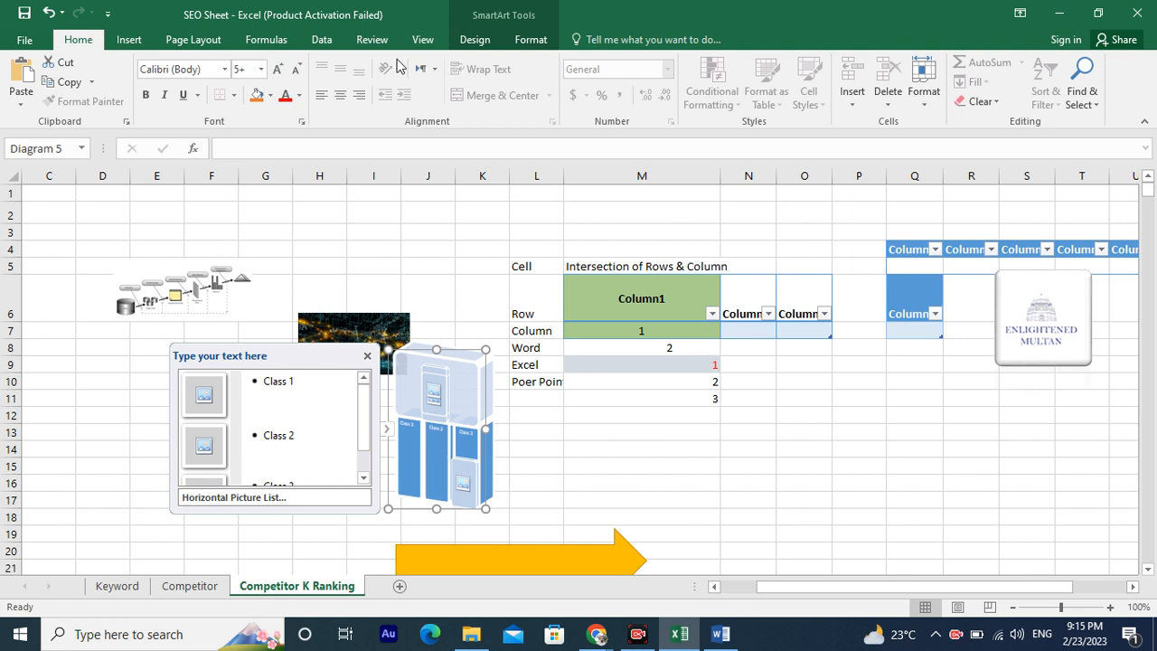
left_click(440, 418)
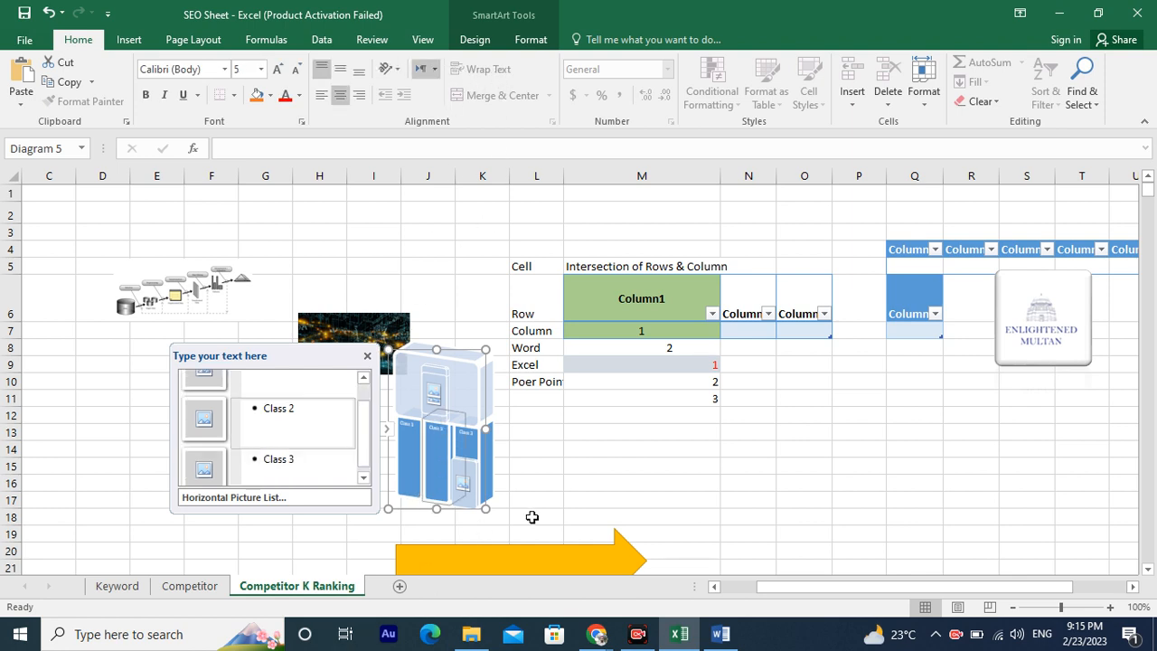
left_click(583, 493)
key("alt")
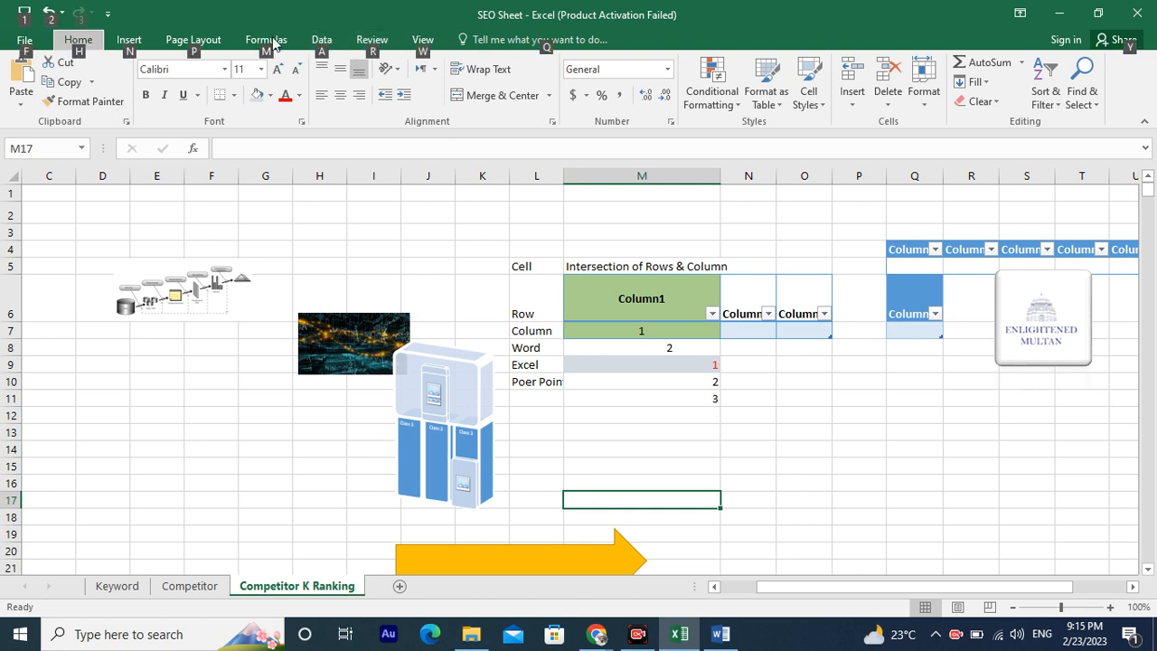
Open the Screenshot gallery to view the available windows.
left_click(140, 43)
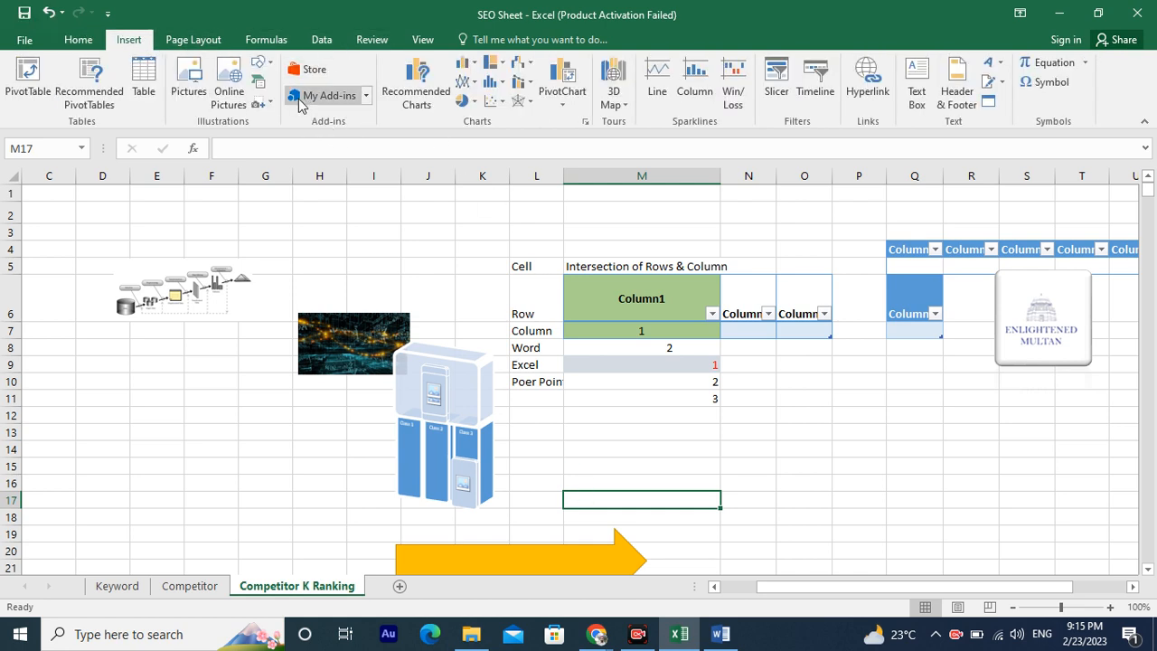
left_click(262, 103)
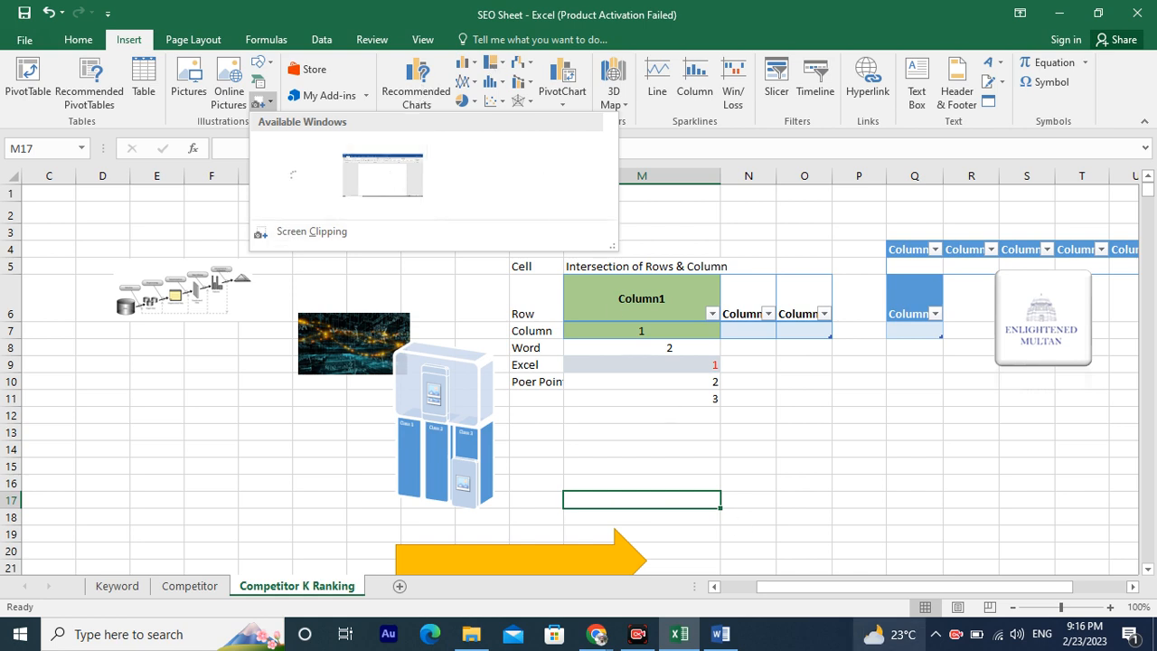
left_click(877, 459)
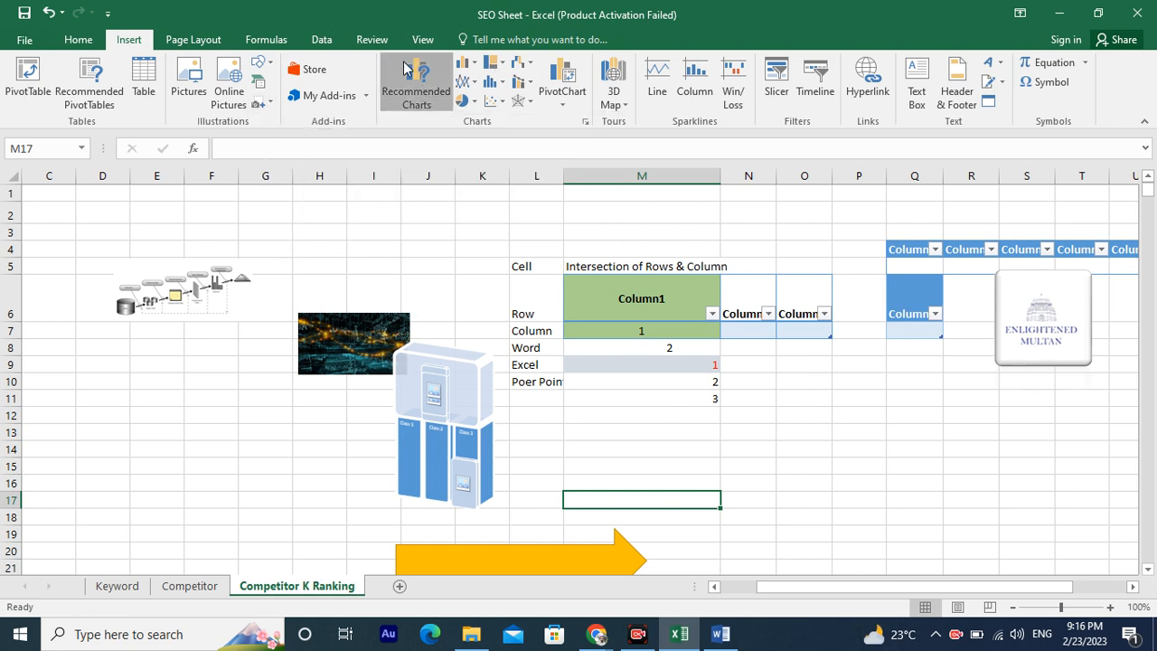
Insert a 2-D clustered column chart on the sheet.
left_click(414, 90)
left_click(584, 363)
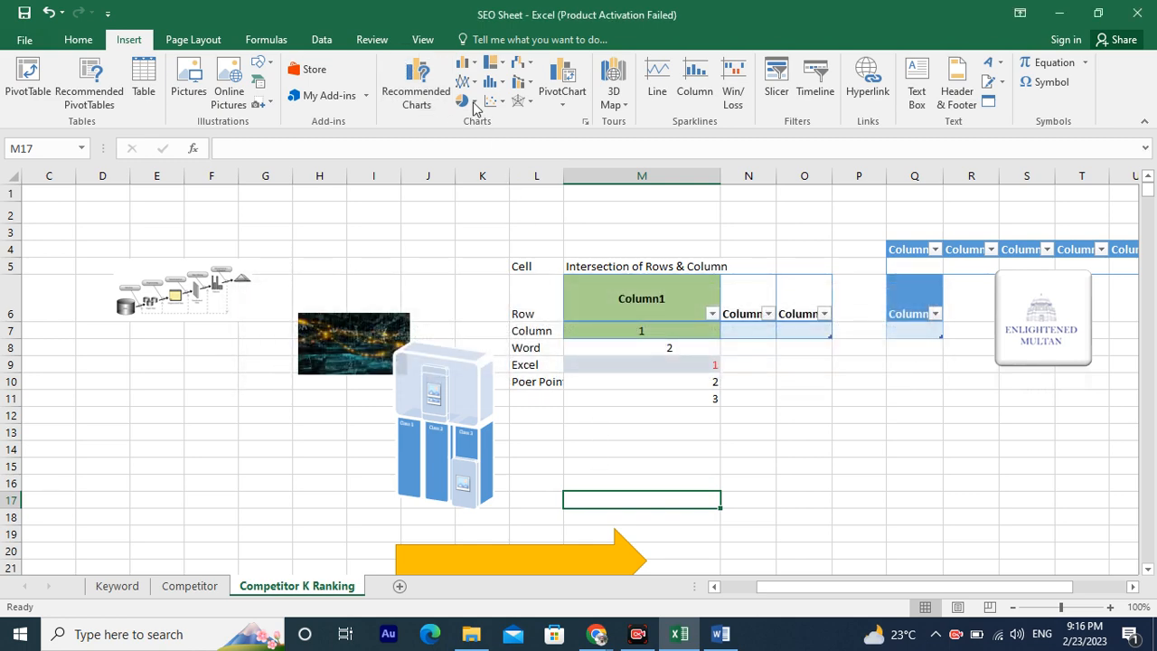
left_click(467, 66)
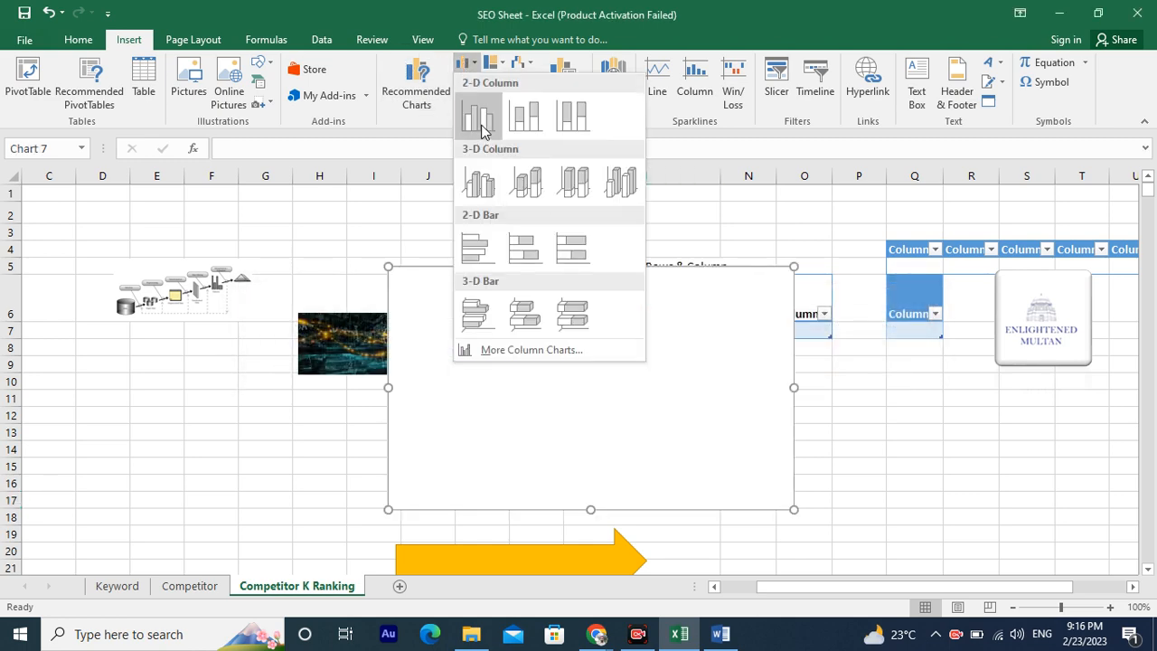
left_click(479, 116)
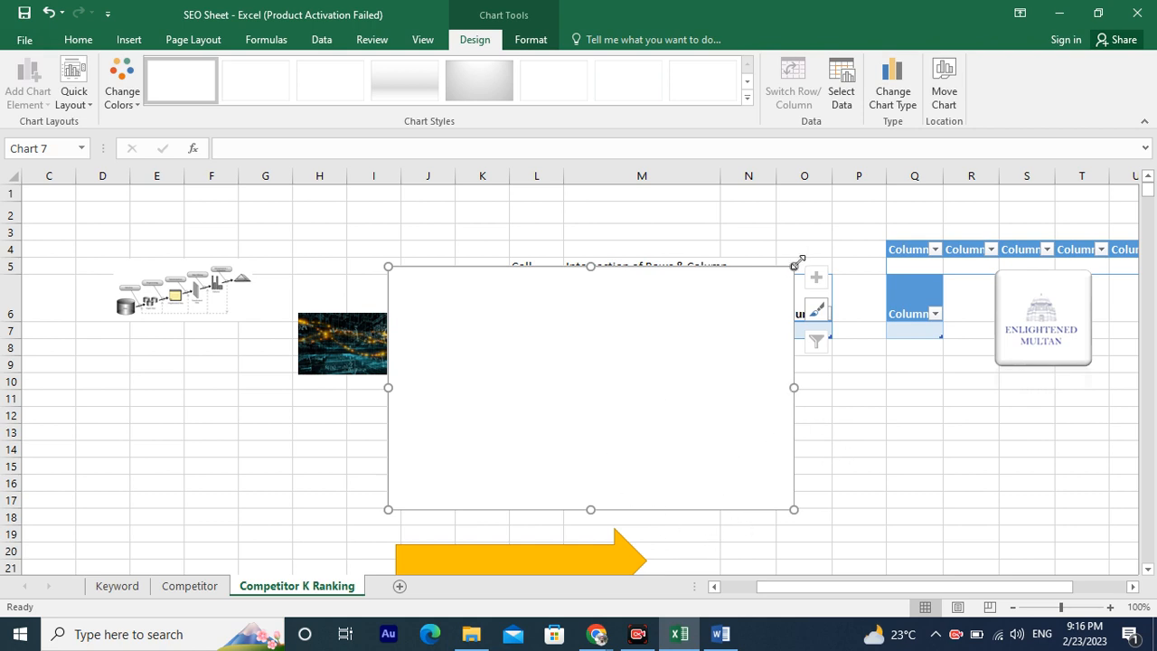
Shrink the chart and move it beside the data table around columns O to S.
left_click_drag(794, 266, 616, 362)
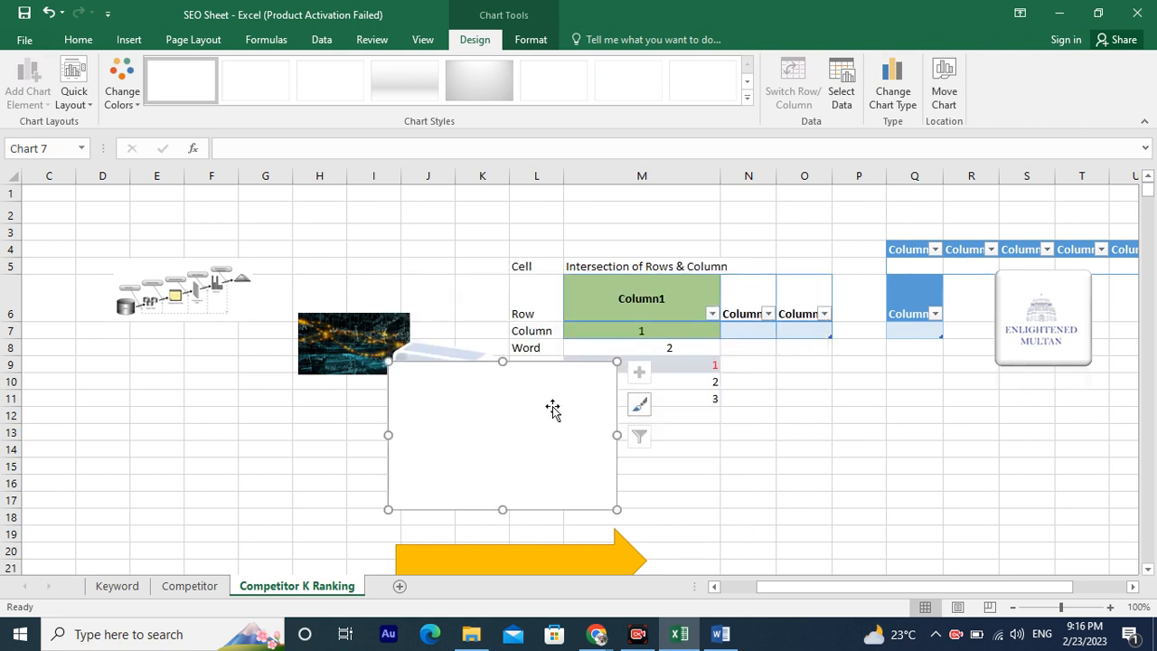
left_click_drag(552, 408, 957, 431)
left_click(741, 463)
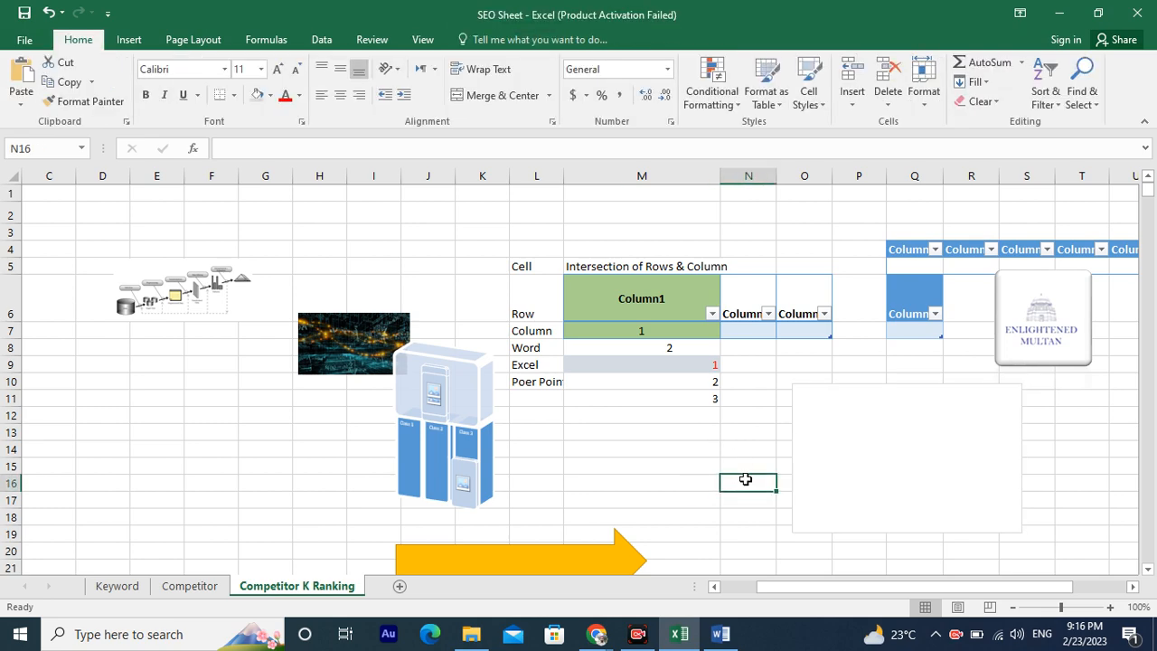
Select row 27 further down the sheet.
scroll(714, 474, "down", 5)
left_click(11, 380)
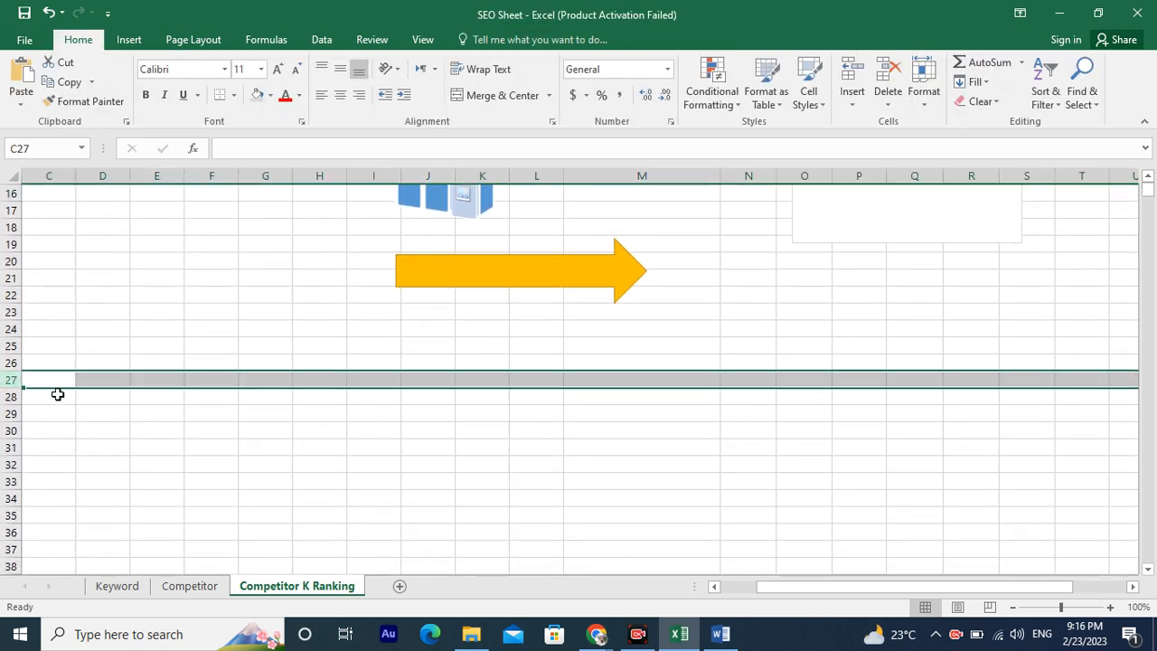
Insert another empty 2-D clustered column chart near cell D25.
left_click(126, 342)
left_click(129, 39)
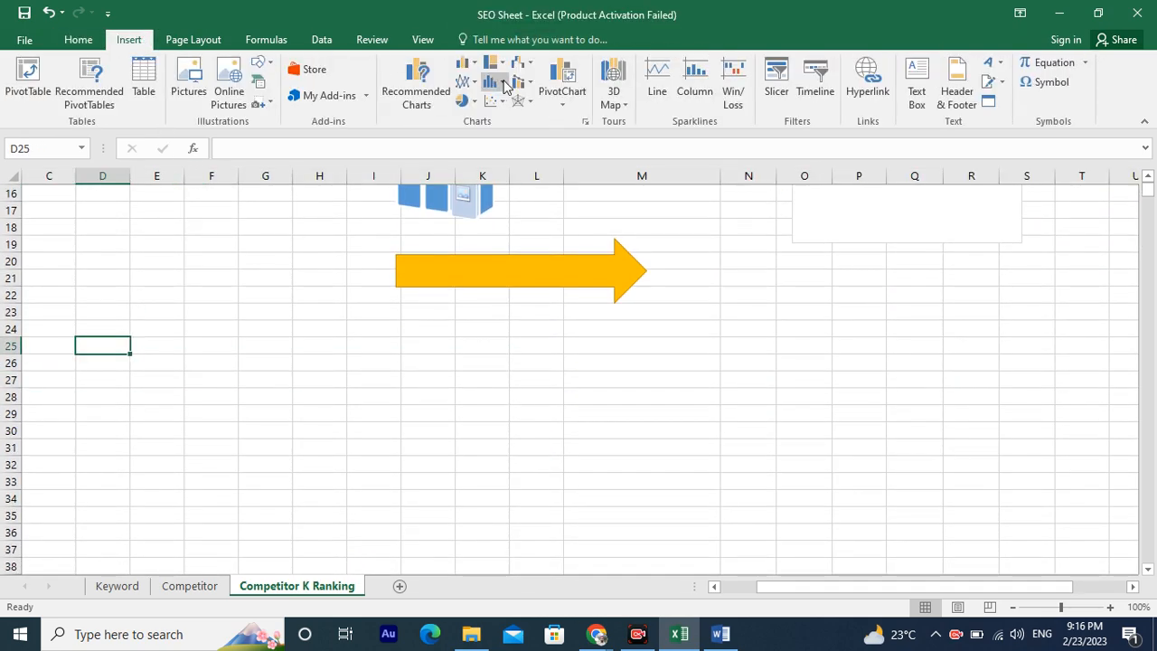
left_click(466, 63)
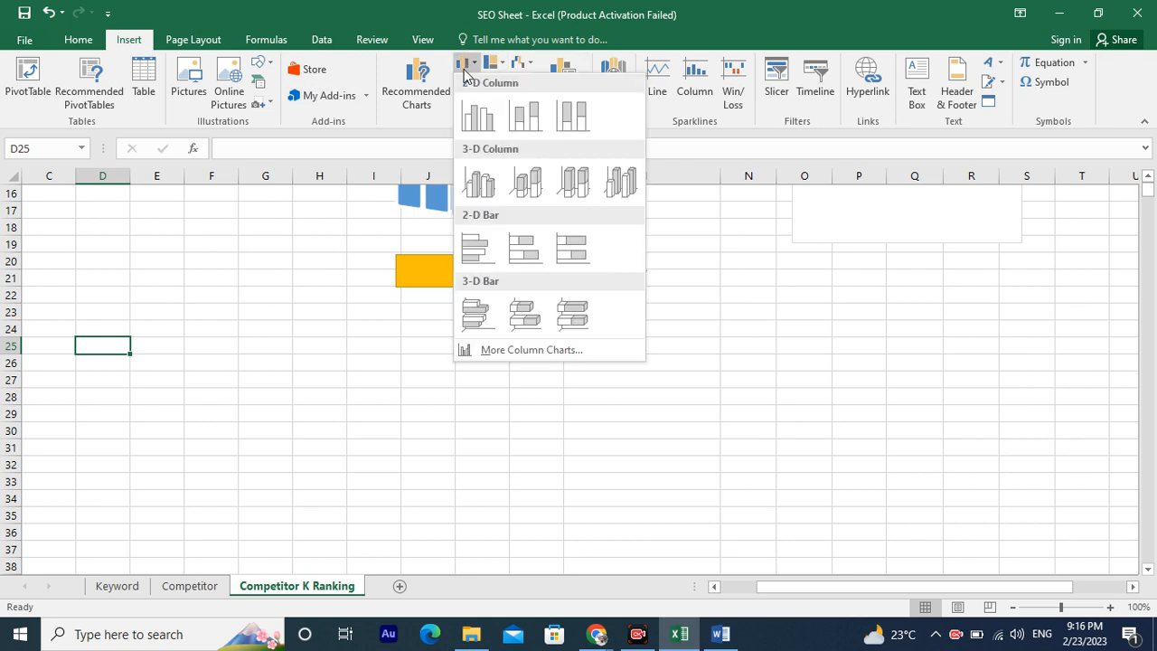
left_click(479, 115)
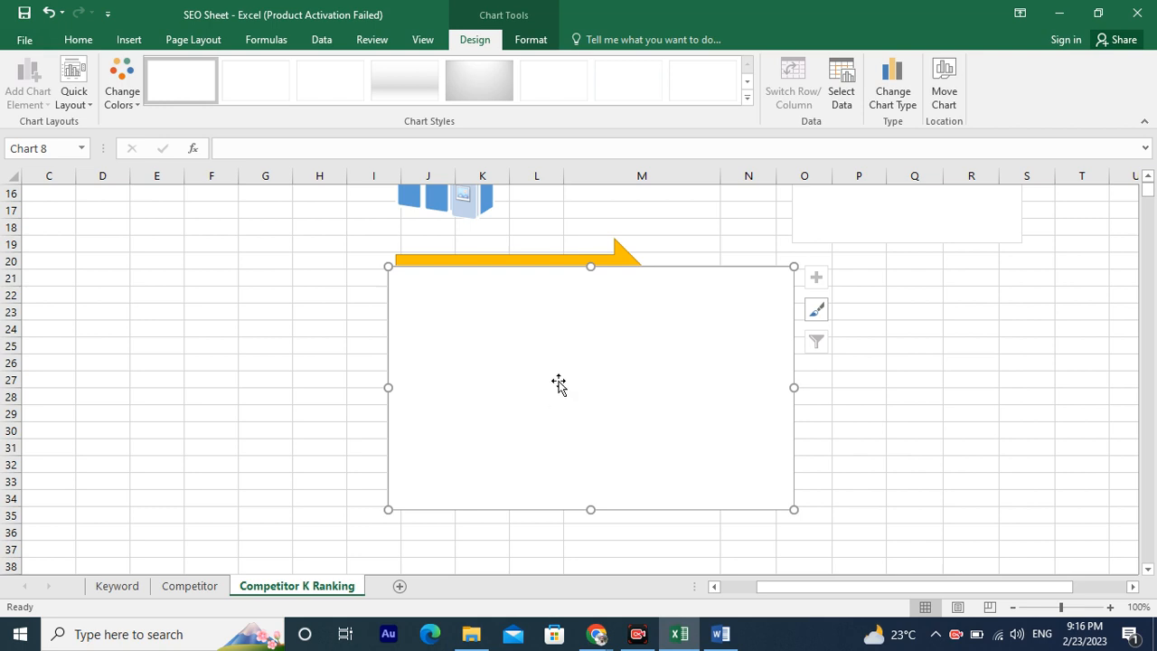
Switch to Chrome and create a new blank spreadsheet in Google Sheets.
key("alt+Tab")
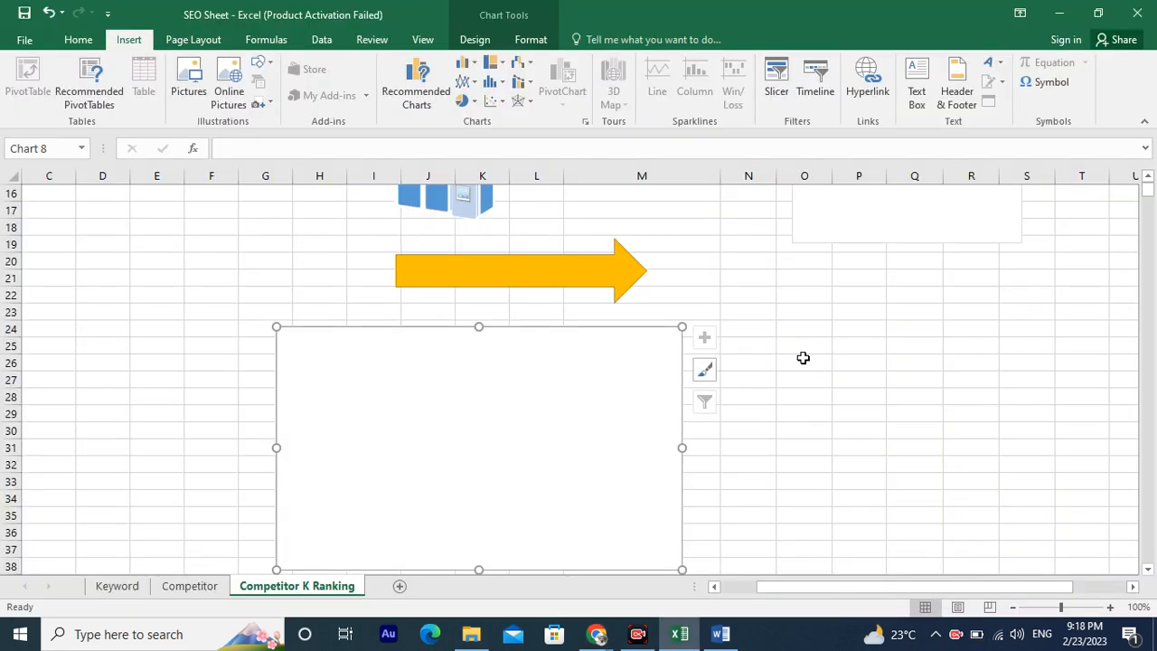
left_click(802, 349)
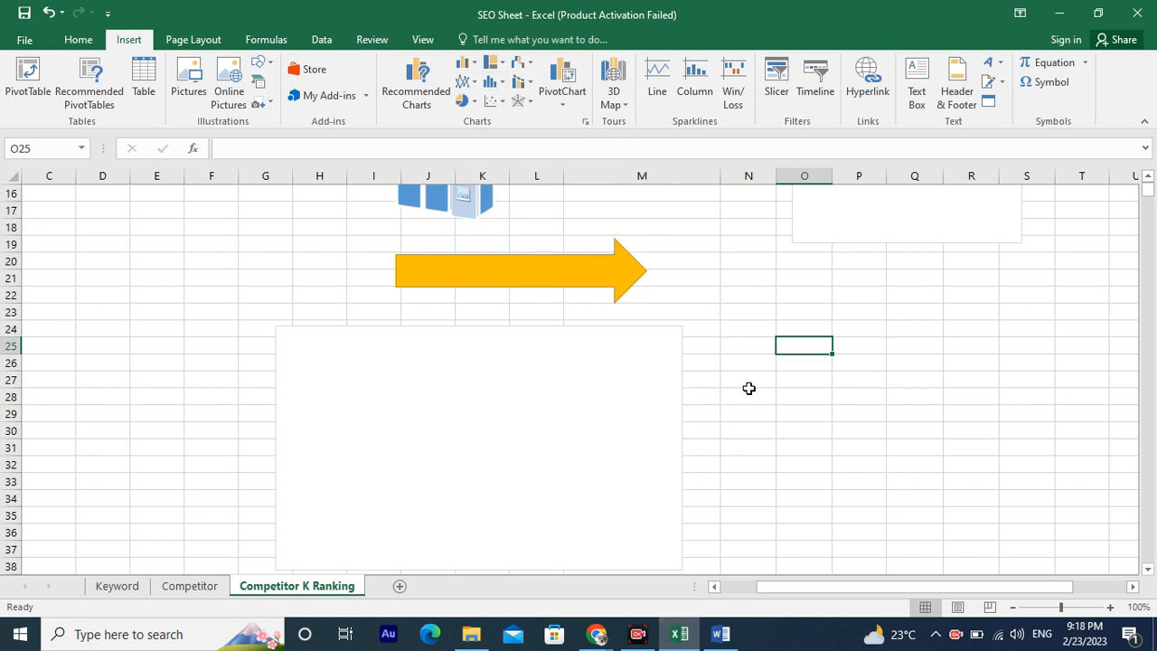
left_click(596, 634)
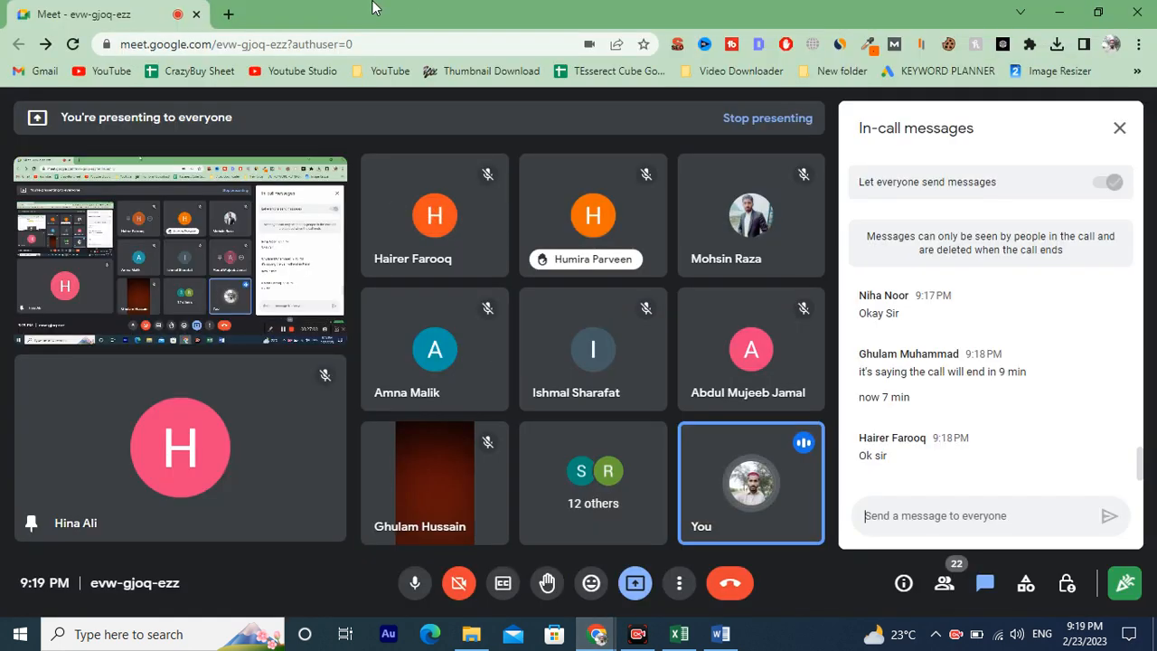
left_click(504, 556)
left_click(227, 14)
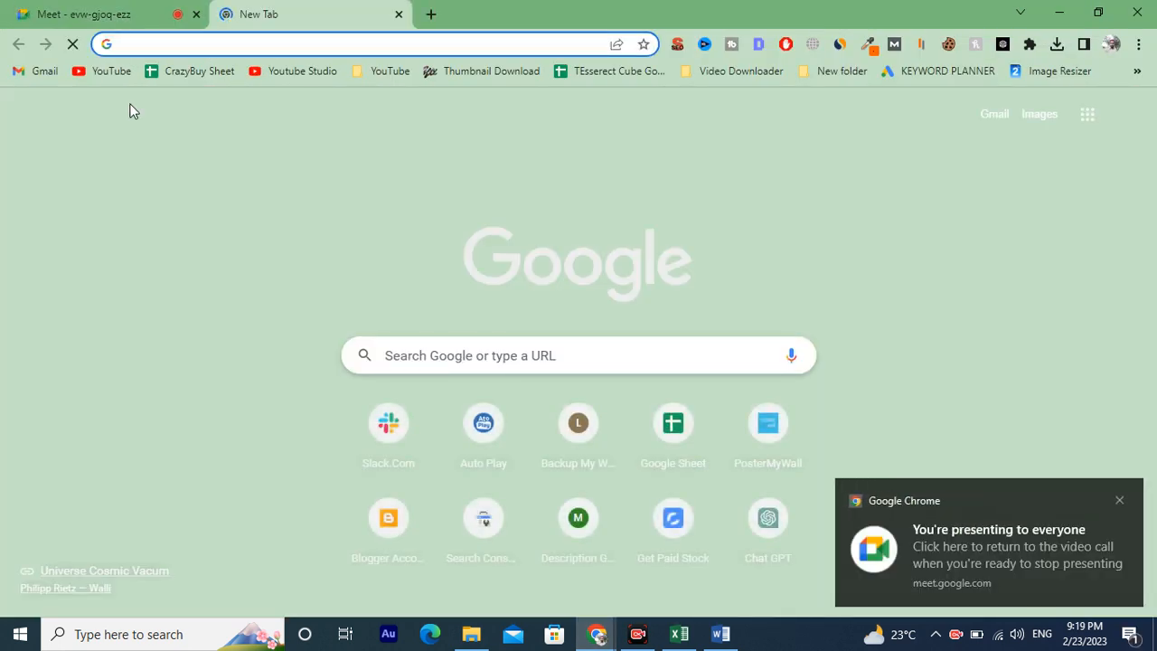
left_click(1088, 116)
scroll(1080, 362, "down", 2)
scroll(1068, 379, "down", 2)
left_click(1091, 435)
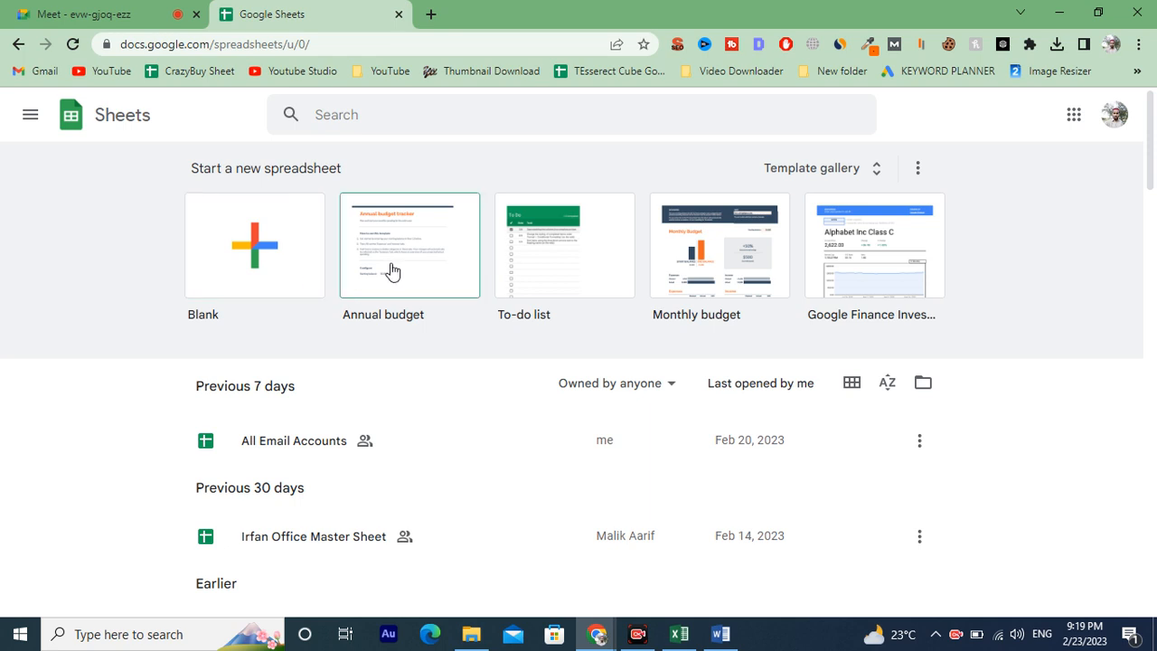
scroll(779, 312, "down", 3)
scroll(780, 315, "up", 3)
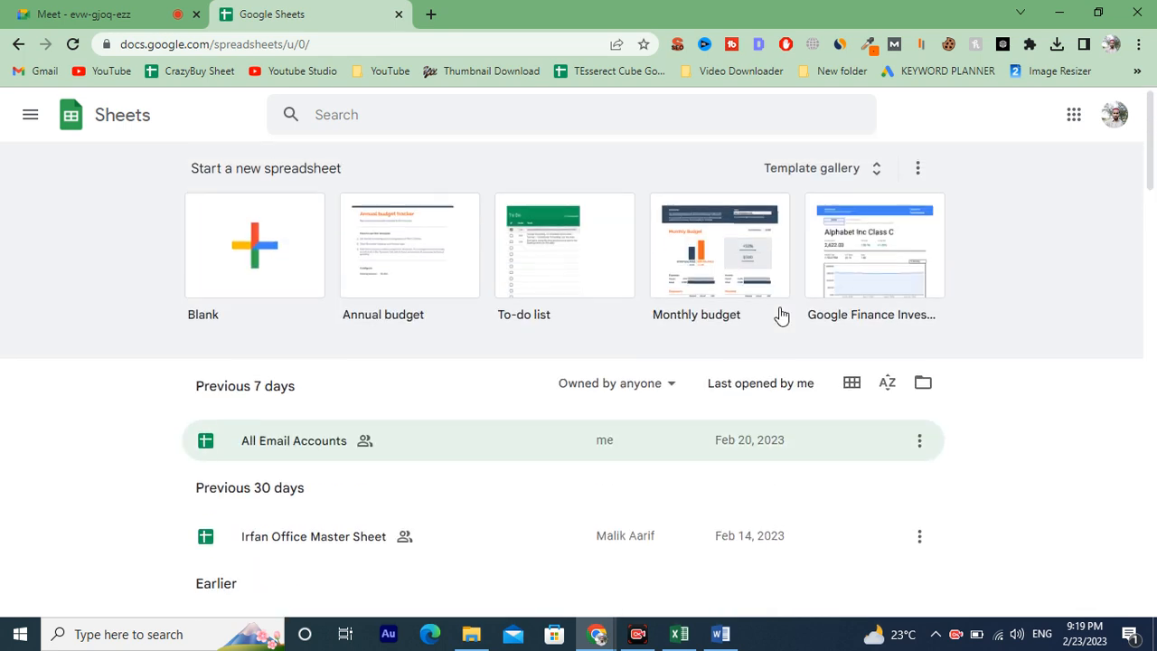
left_click(267, 253)
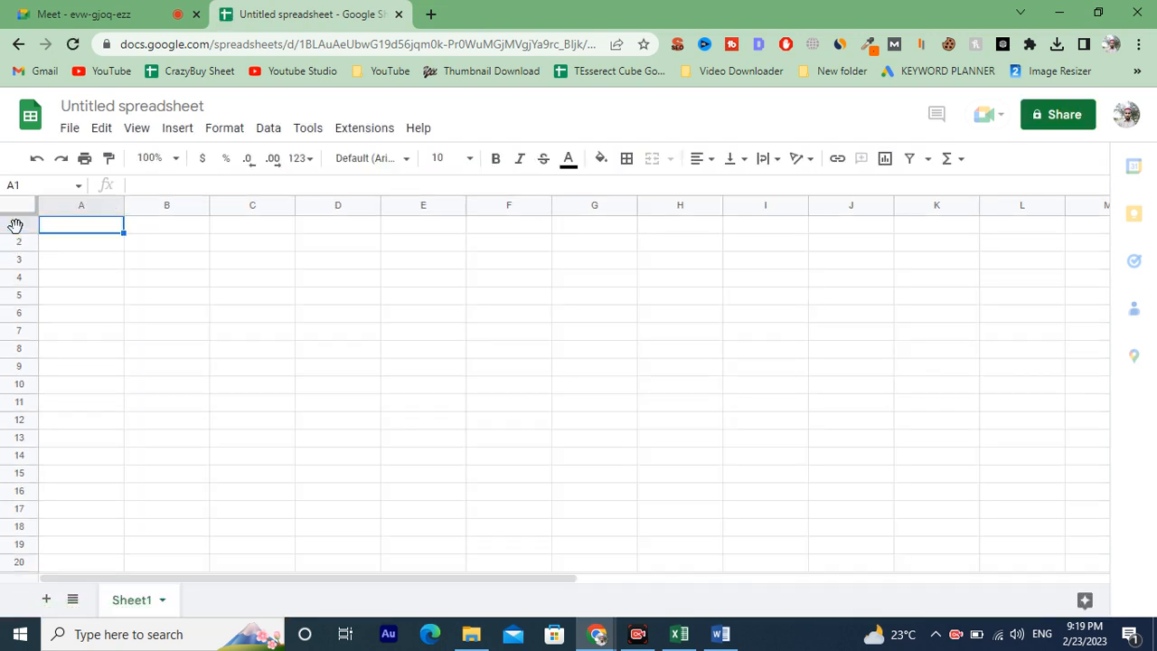
Fill row 1 of the new spreadsheet with orange.
left_click(18, 224)
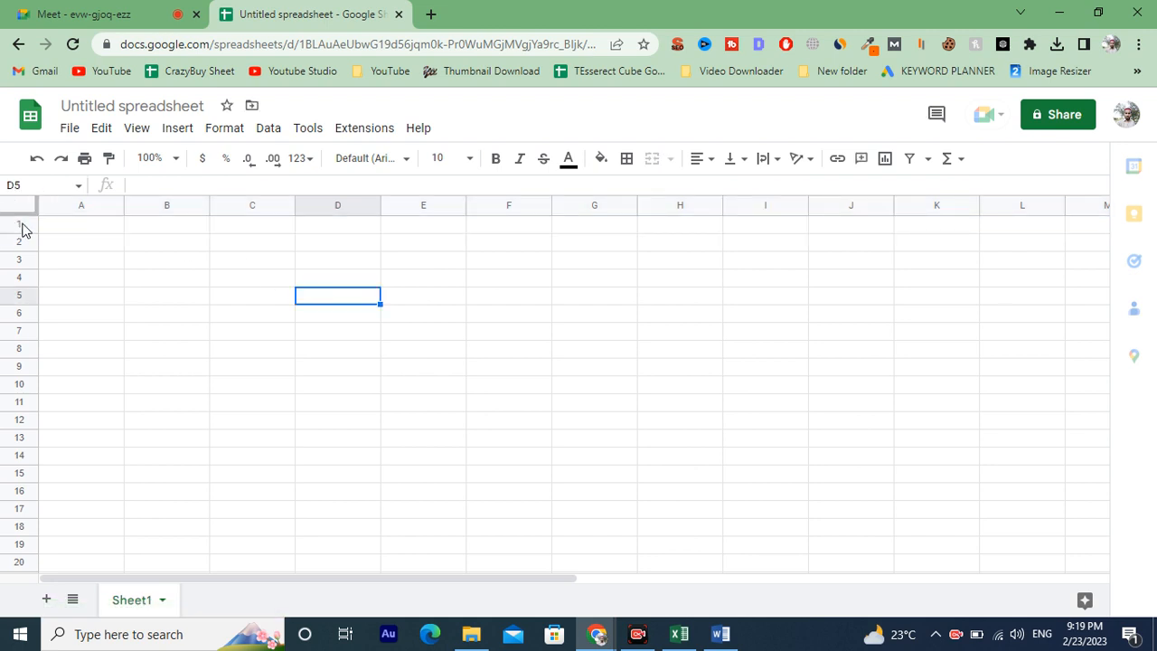
left_click(21, 223)
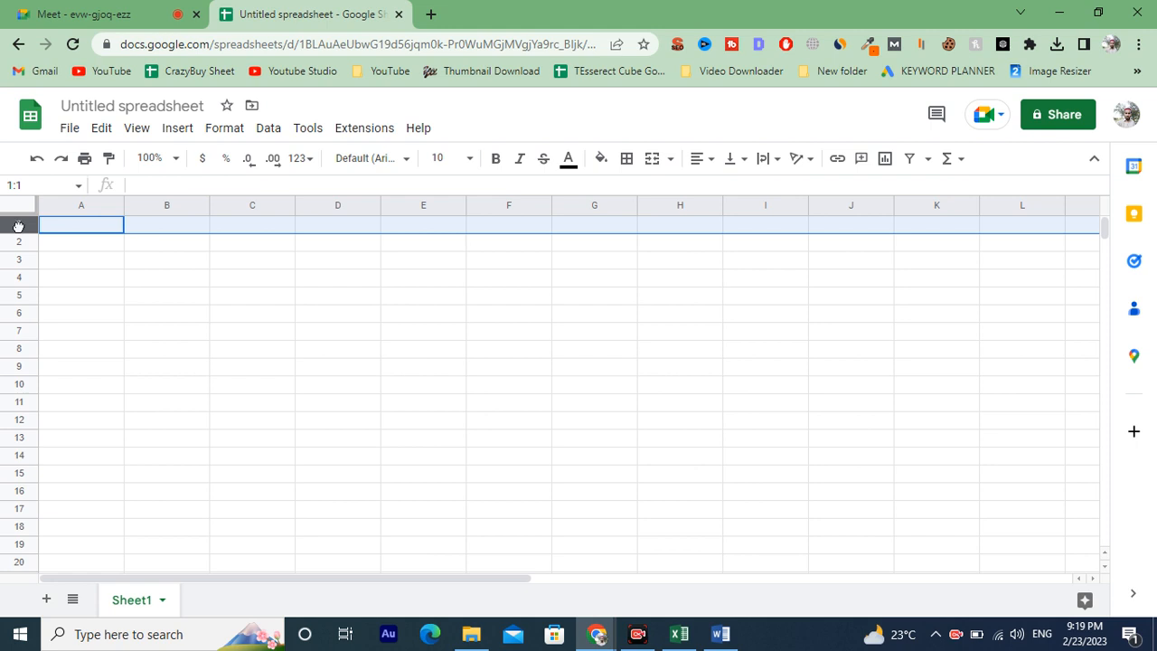
left_click(96, 244)
left_click(19, 220)
left_click(601, 160)
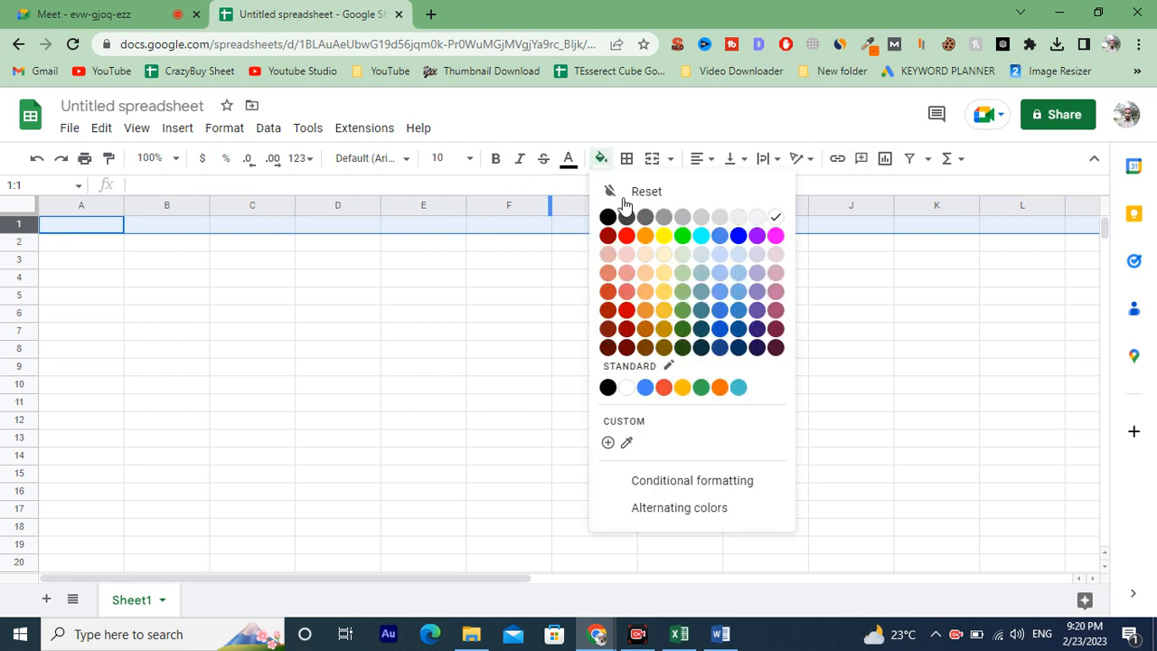
left_click(644, 235)
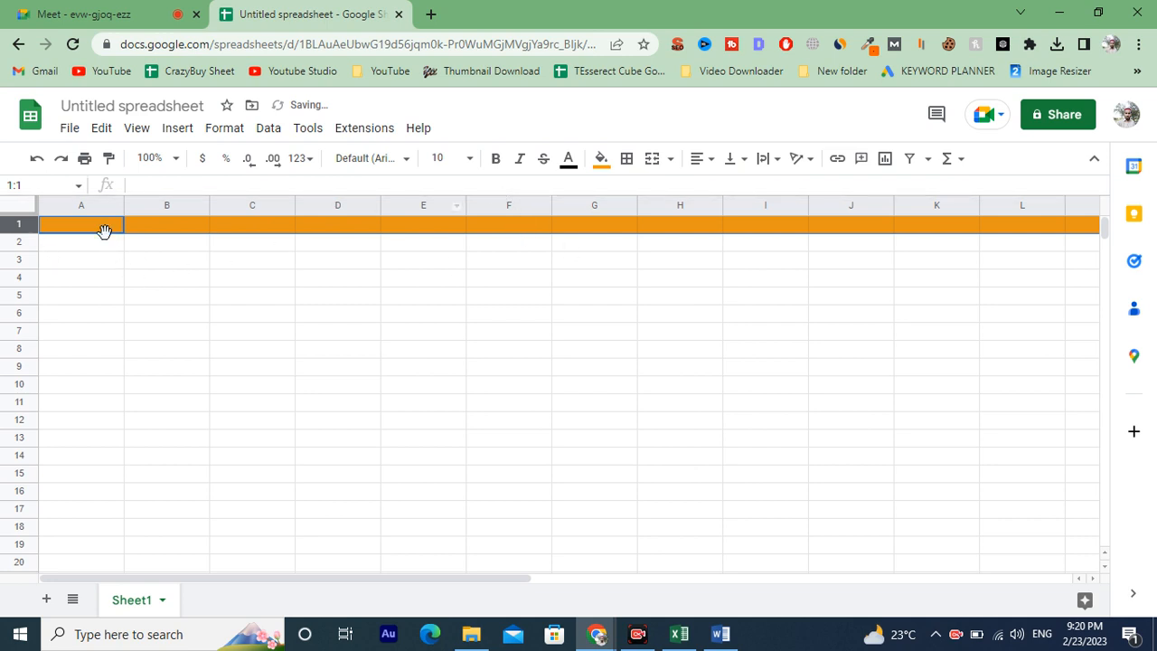
Open the CrazyBuy Sheet bookmark in a new browser tab.
left_click(430, 14)
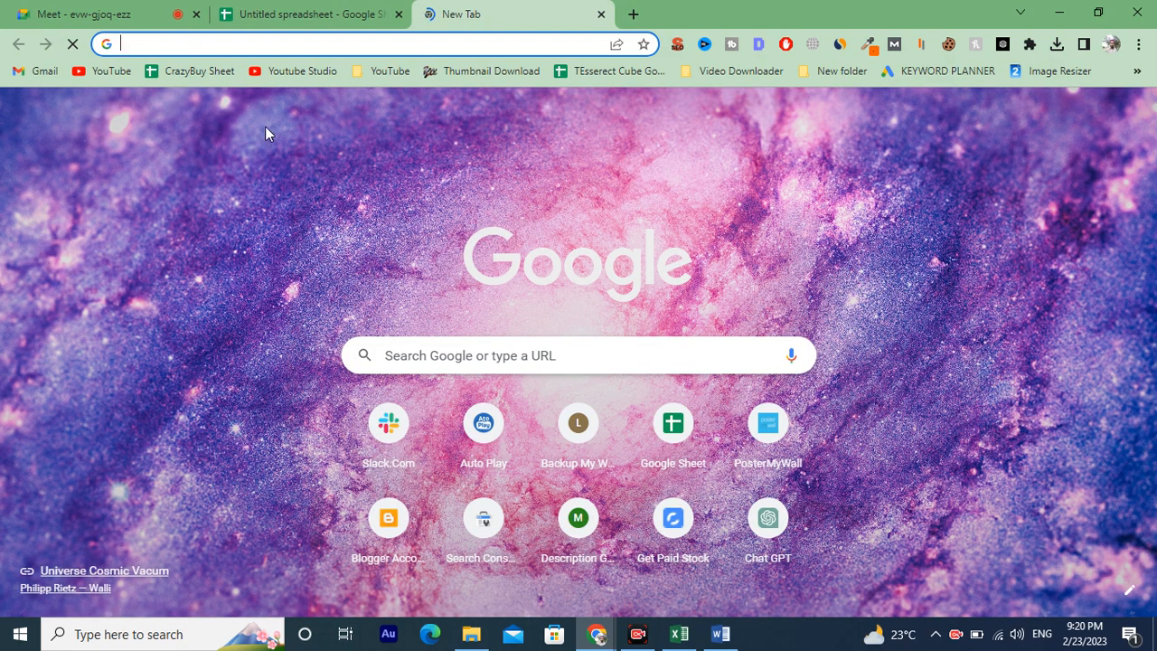
left_click(217, 72)
left_click(298, 9)
left_click(490, 11)
left_click(310, 11)
left_click(452, 11)
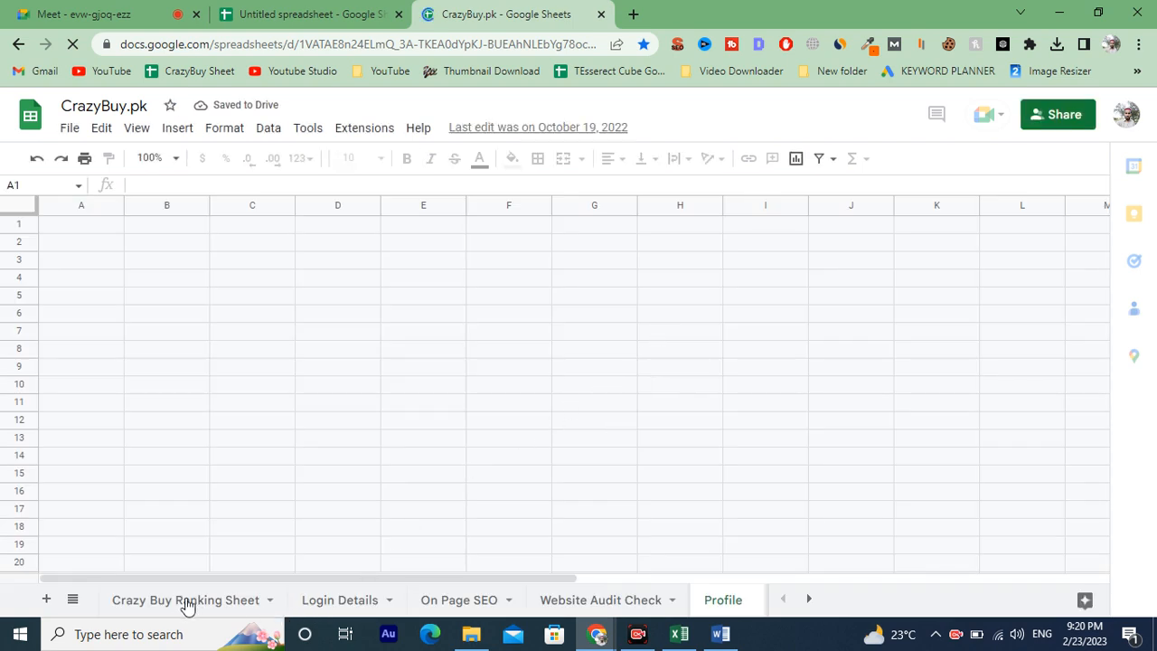
Browse the CrazyBuy.pk sheets and copy the header row of the Profile sheet.
left_click(185, 600)
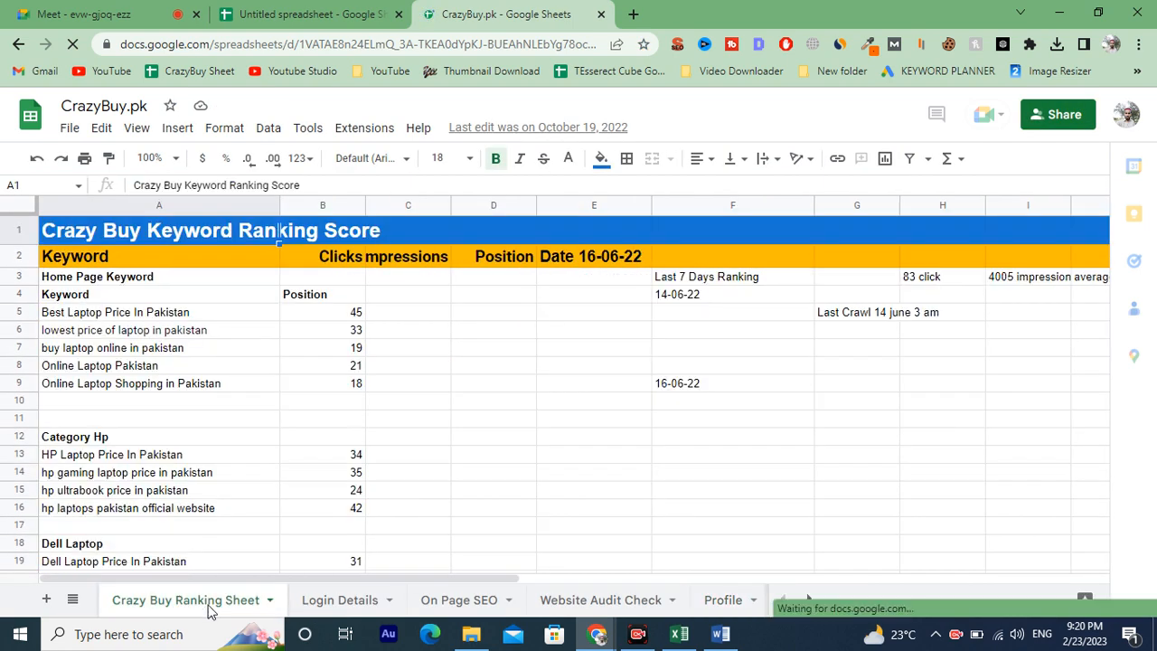
left_click(339, 600)
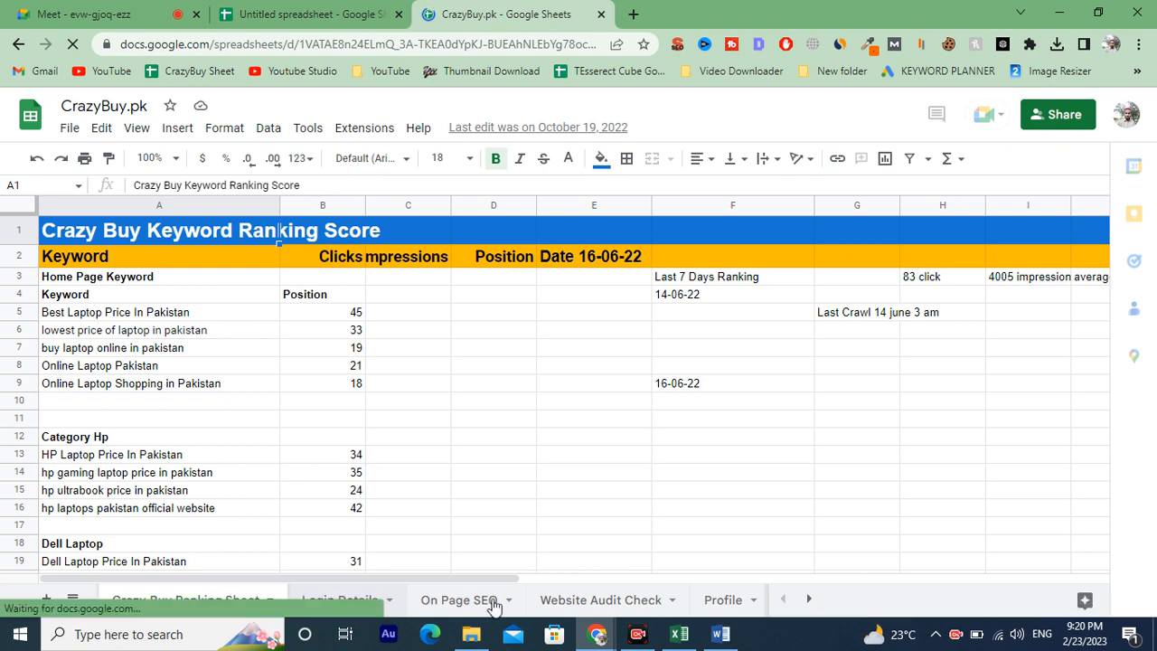
left_click(493, 600)
left_click(592, 600)
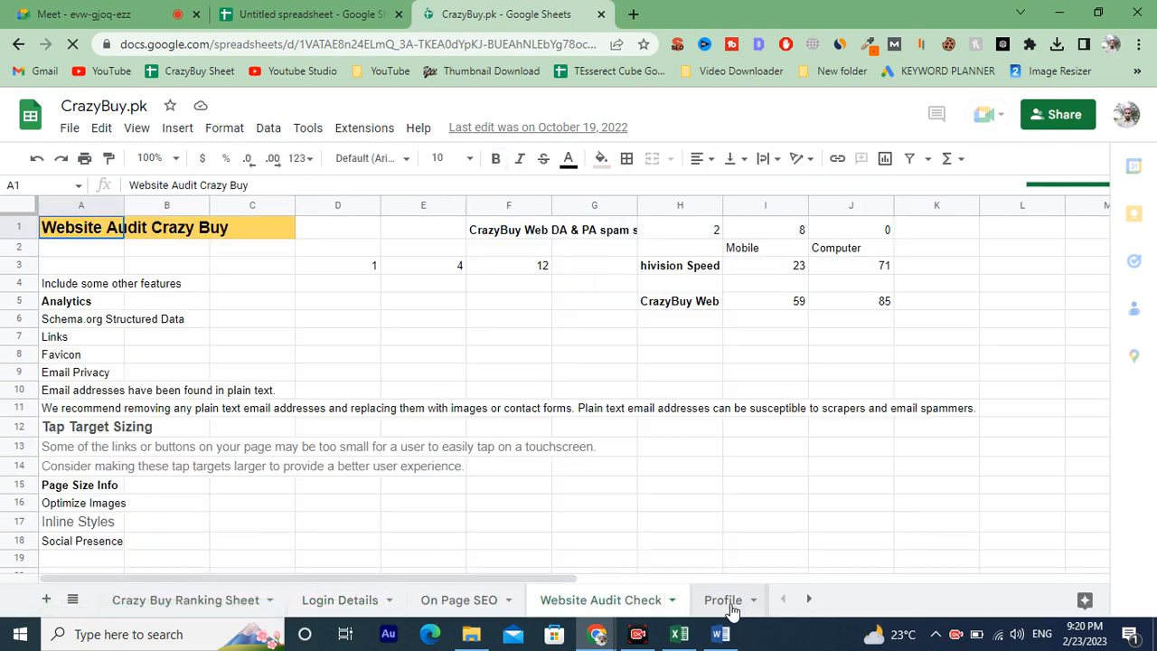
left_click(722, 600)
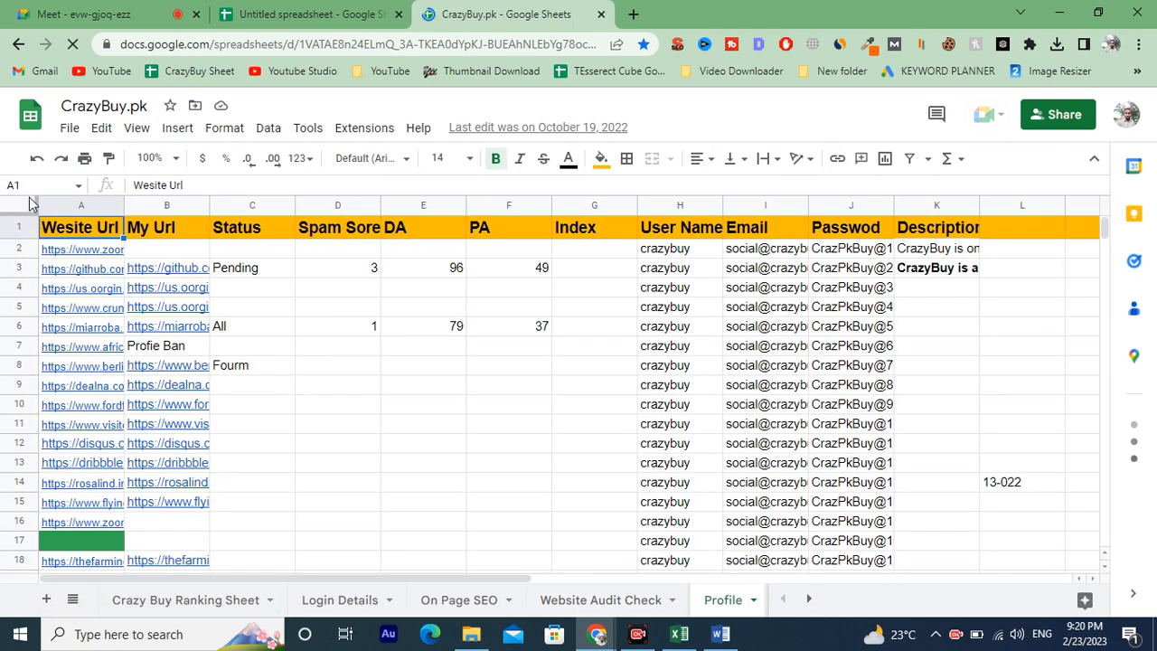
left_click(13, 228)
key("ctrl+c")
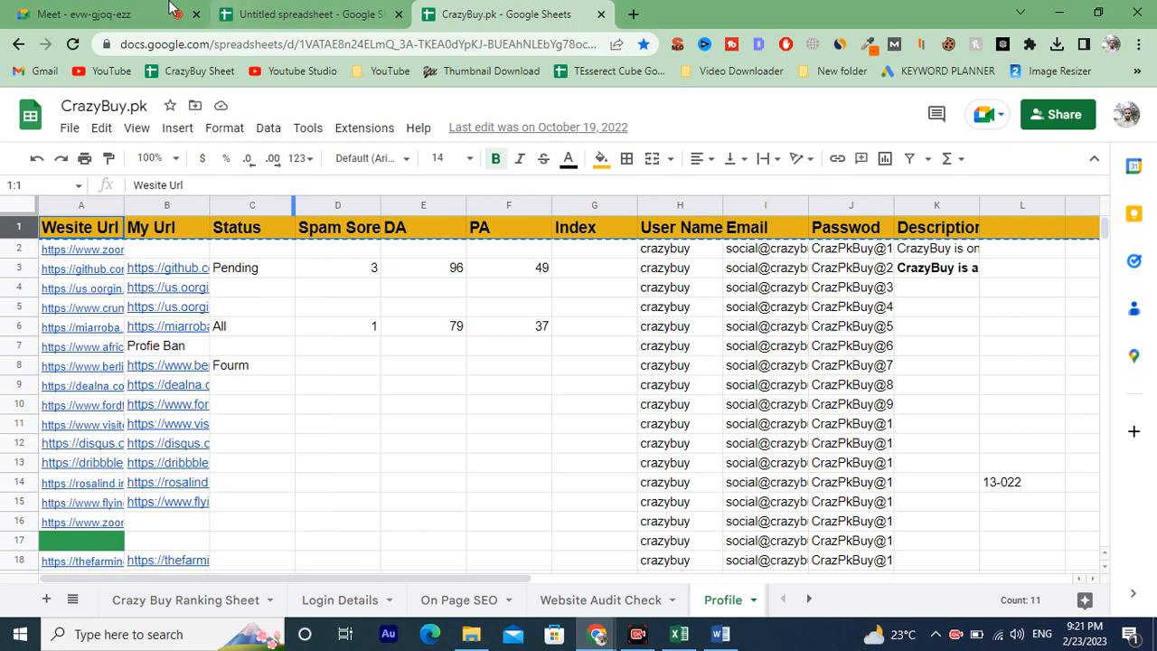
Paste the copied header row into row 1 of the untitled spreadsheet and refill it orange.
left_click(234, 9)
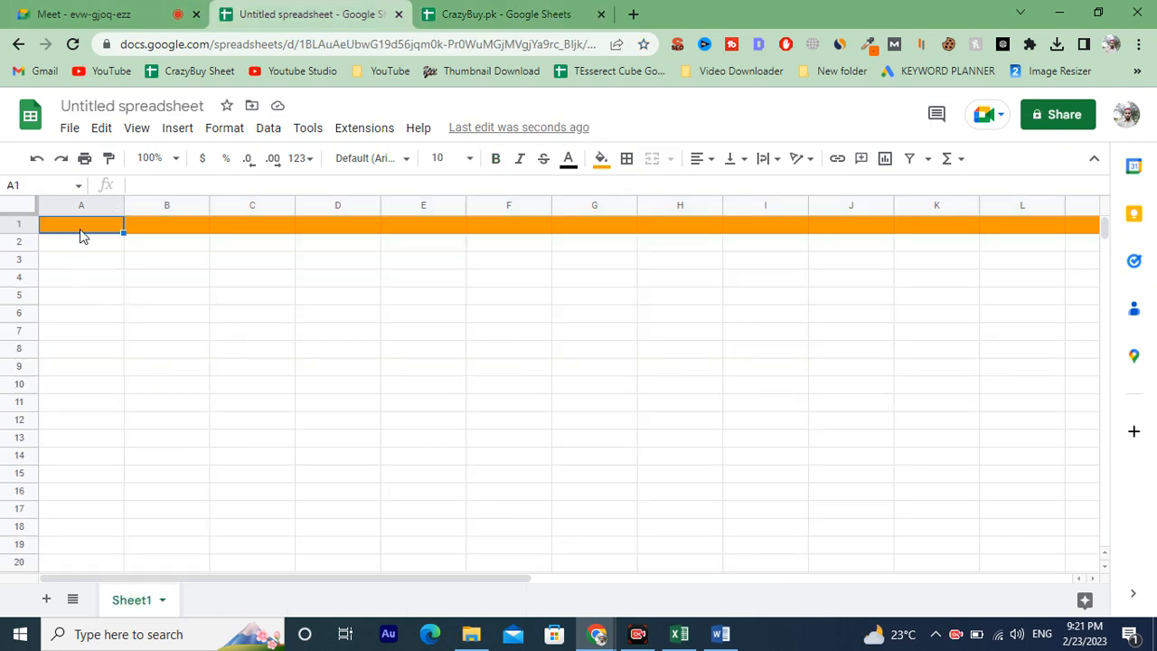
key("ctrl+v")
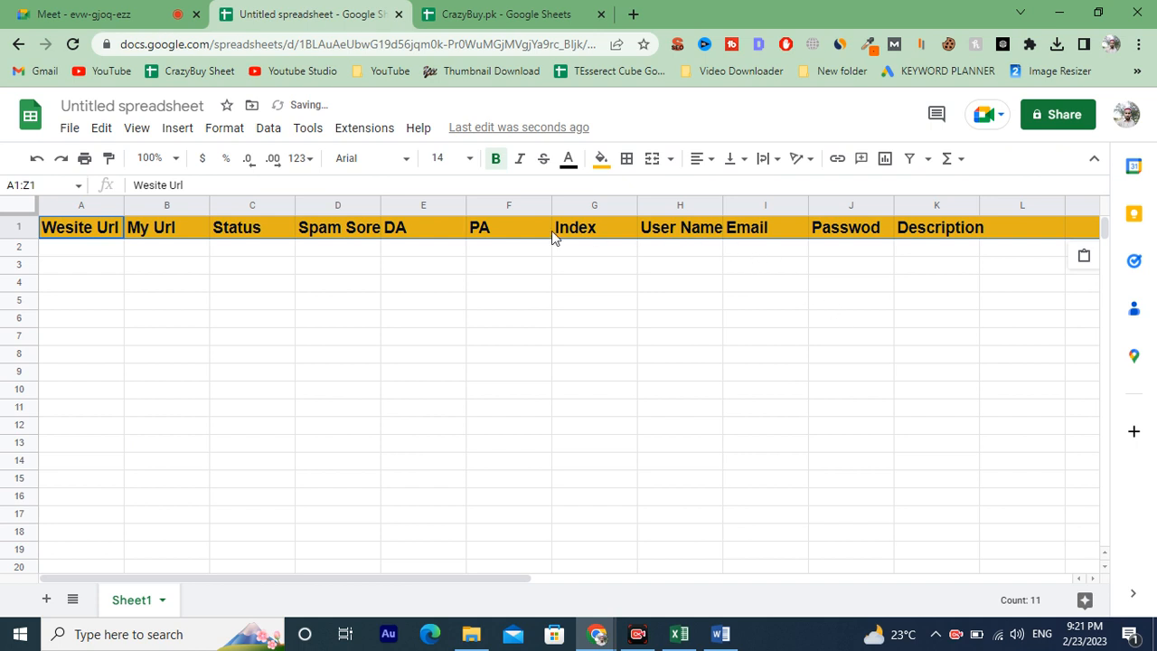
left_click(15, 226)
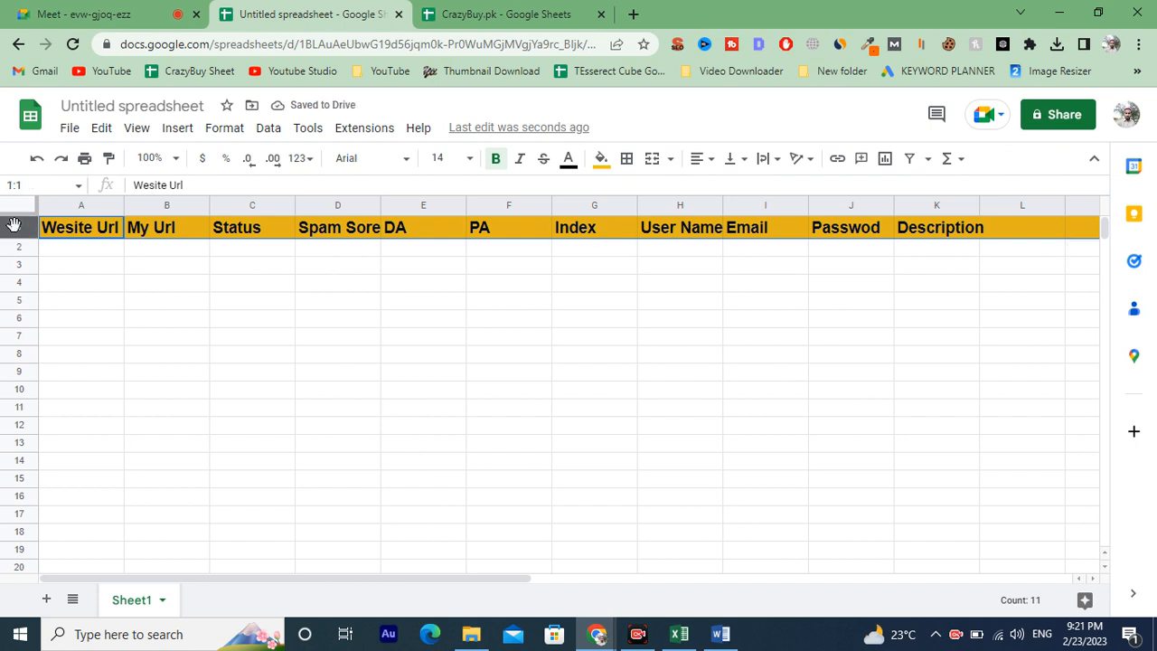
left_click(7, 230)
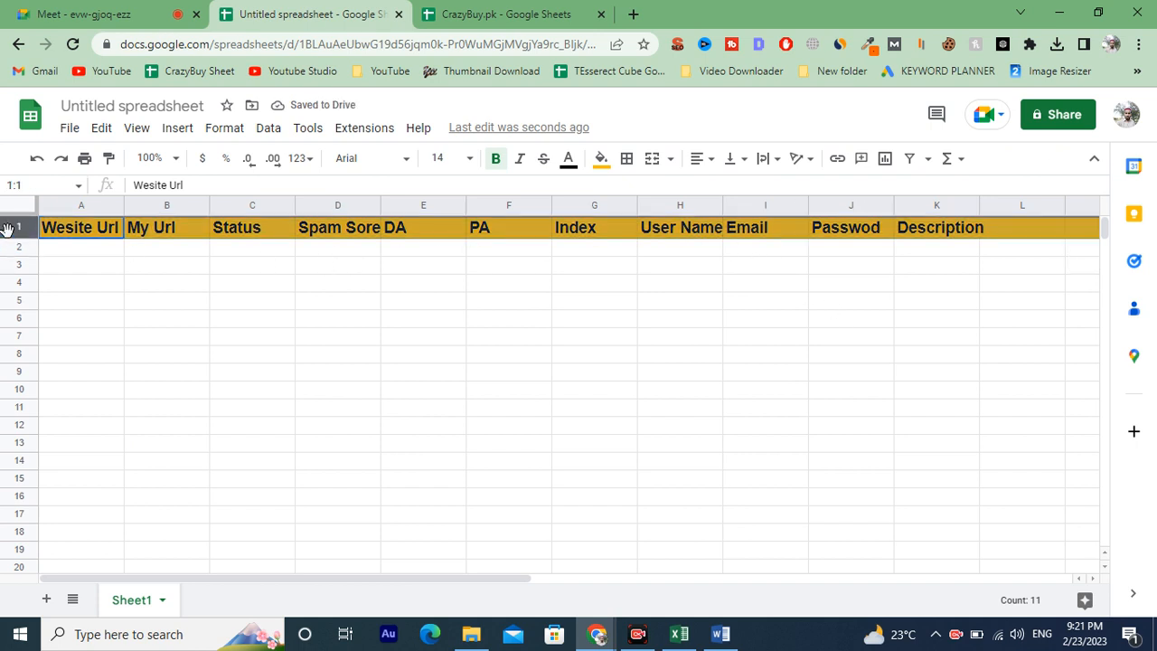
left_click(601, 158)
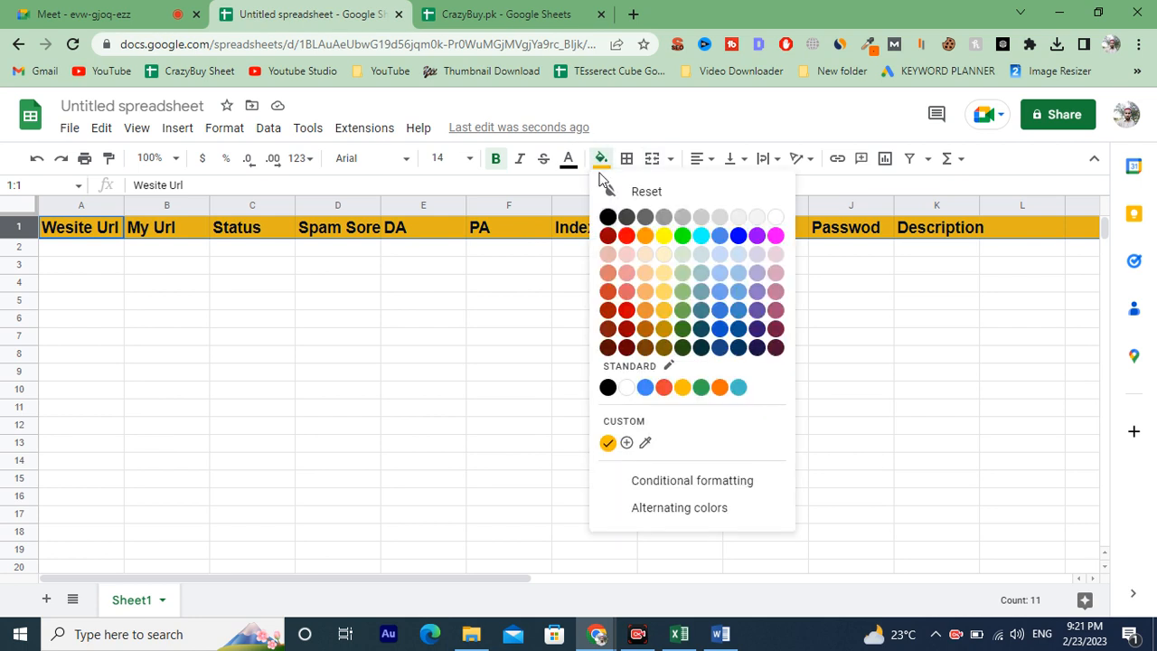
left_click(645, 237)
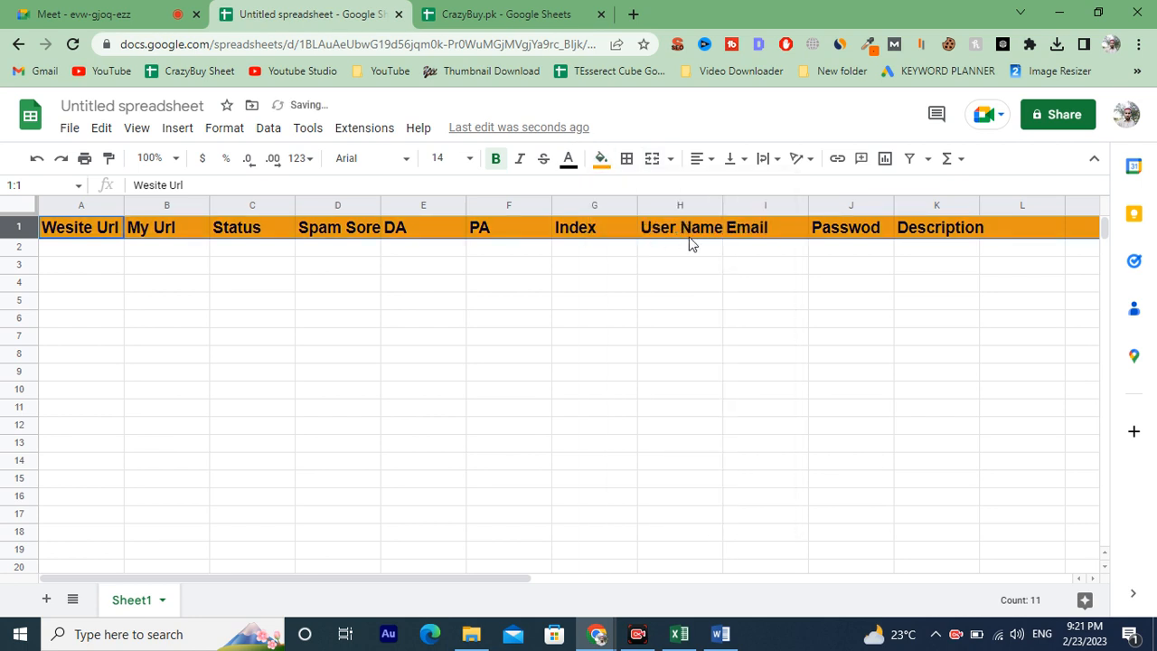
Examine the font size, bold, strikethrough, text colour, fill, border and alignment options.
left_click(469, 158)
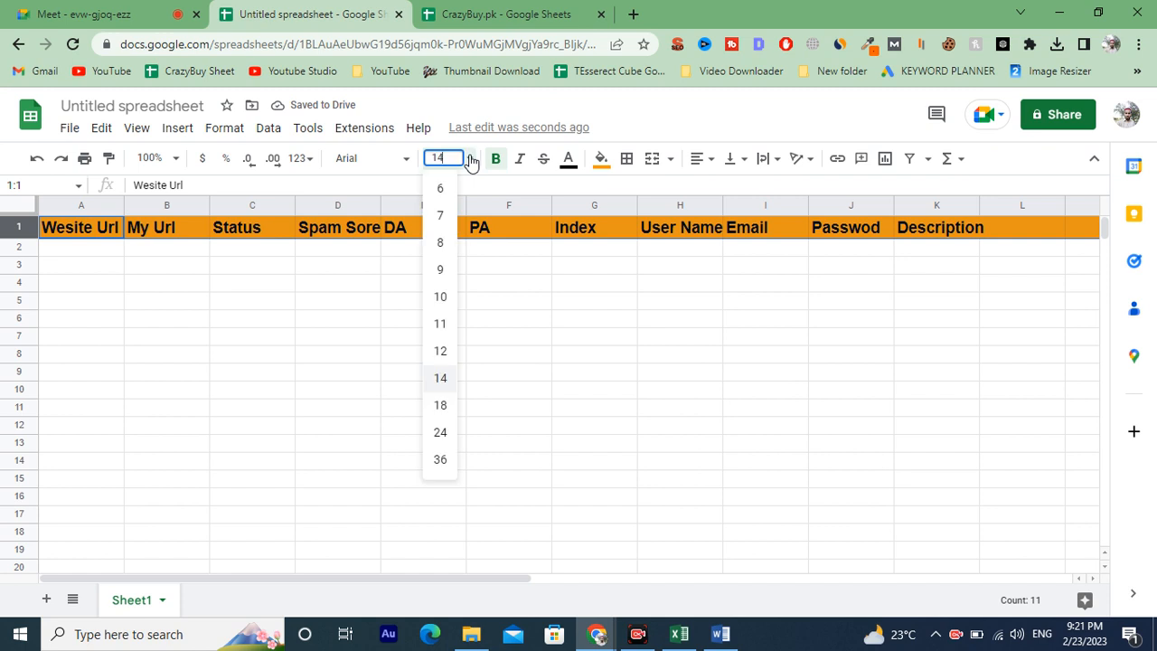
left_click(442, 387)
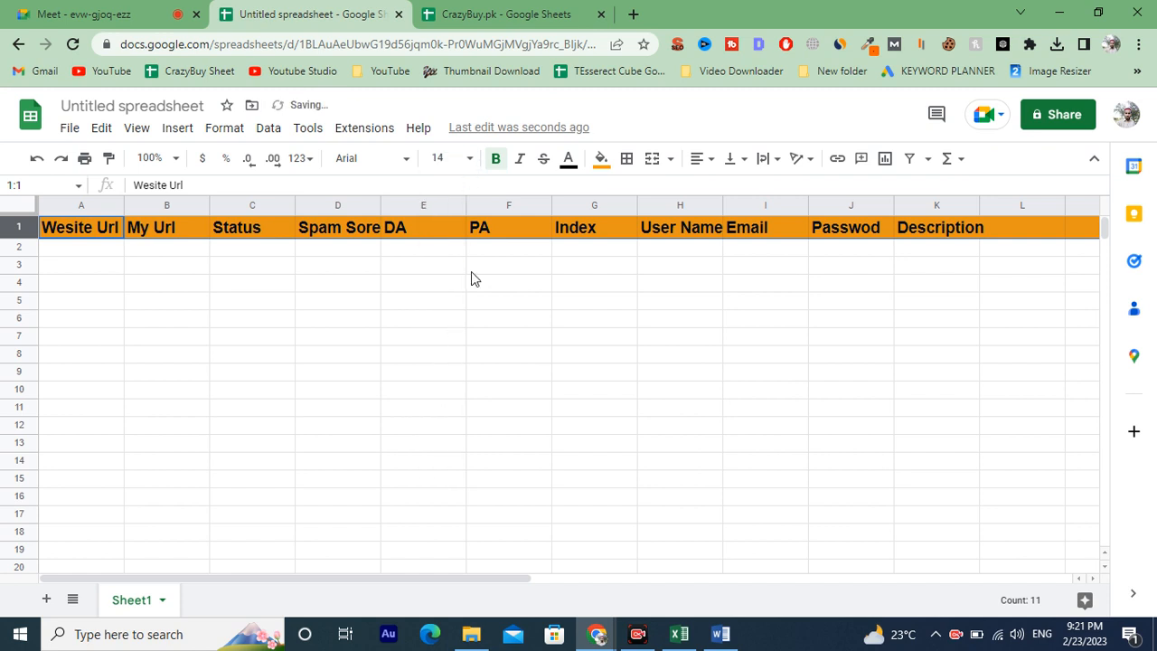
left_click(495, 160)
left_click(495, 160)
left_click(261, 289)
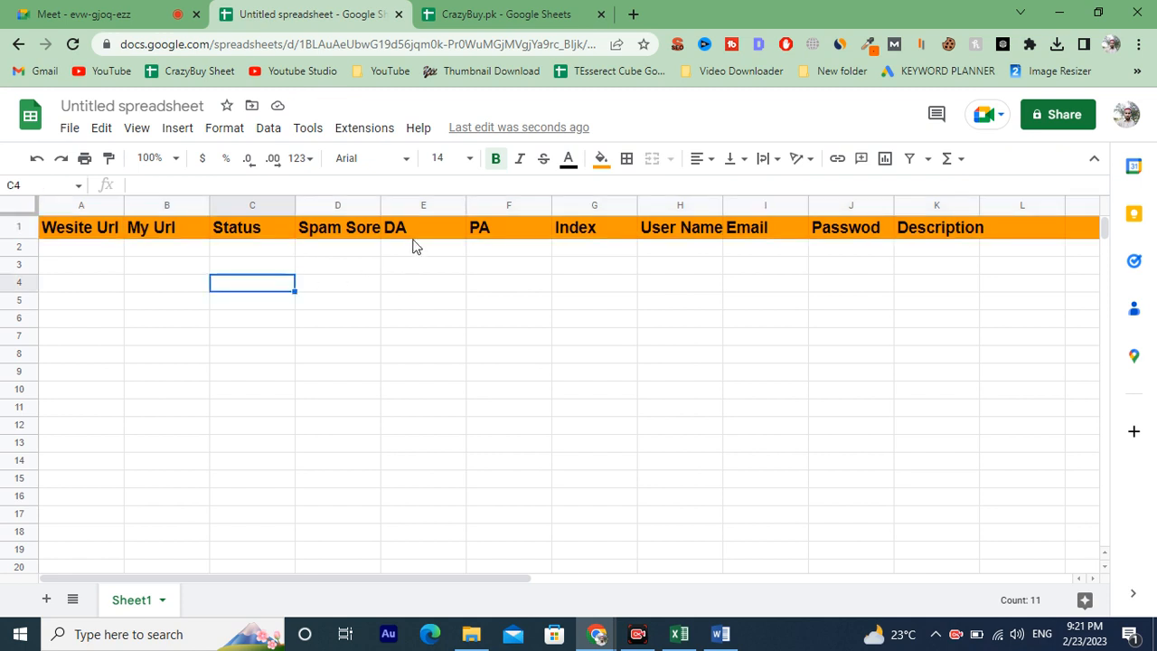
left_click(546, 162)
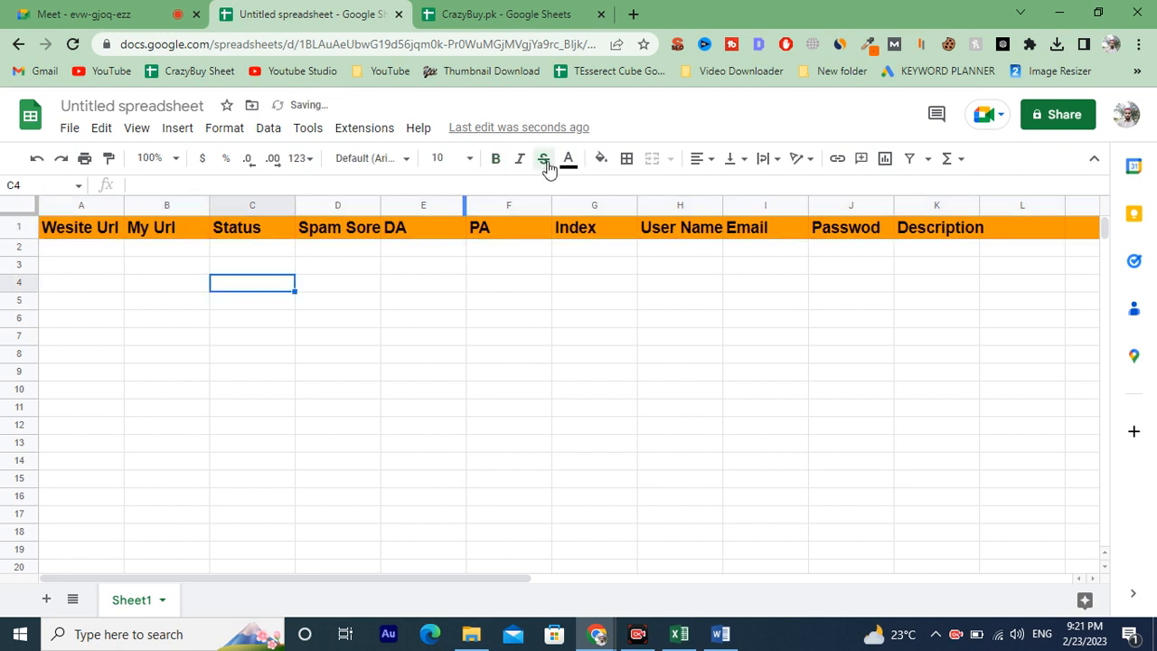
left_click(546, 163)
left_click(568, 159)
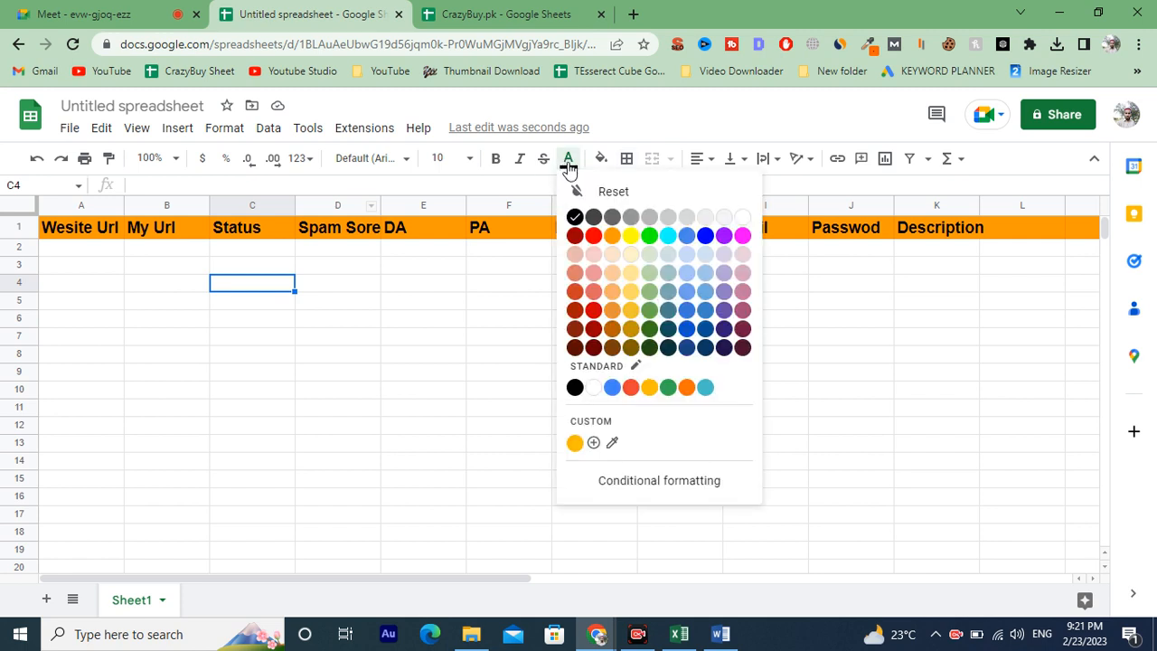
left_click(601, 159)
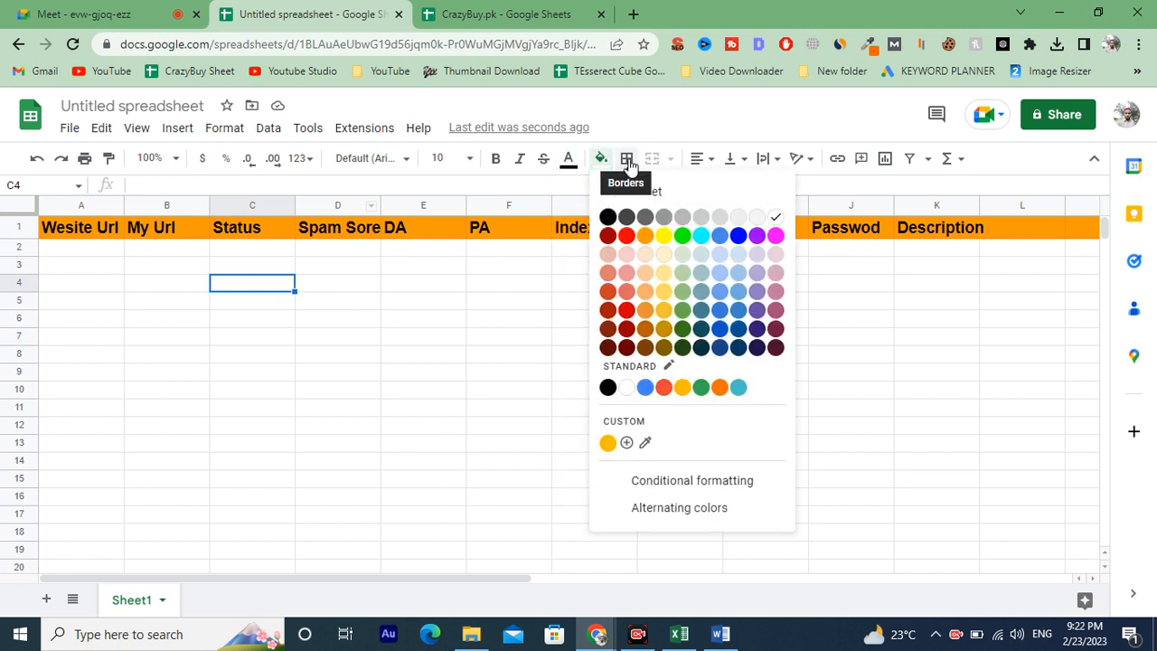
left_click(627, 159)
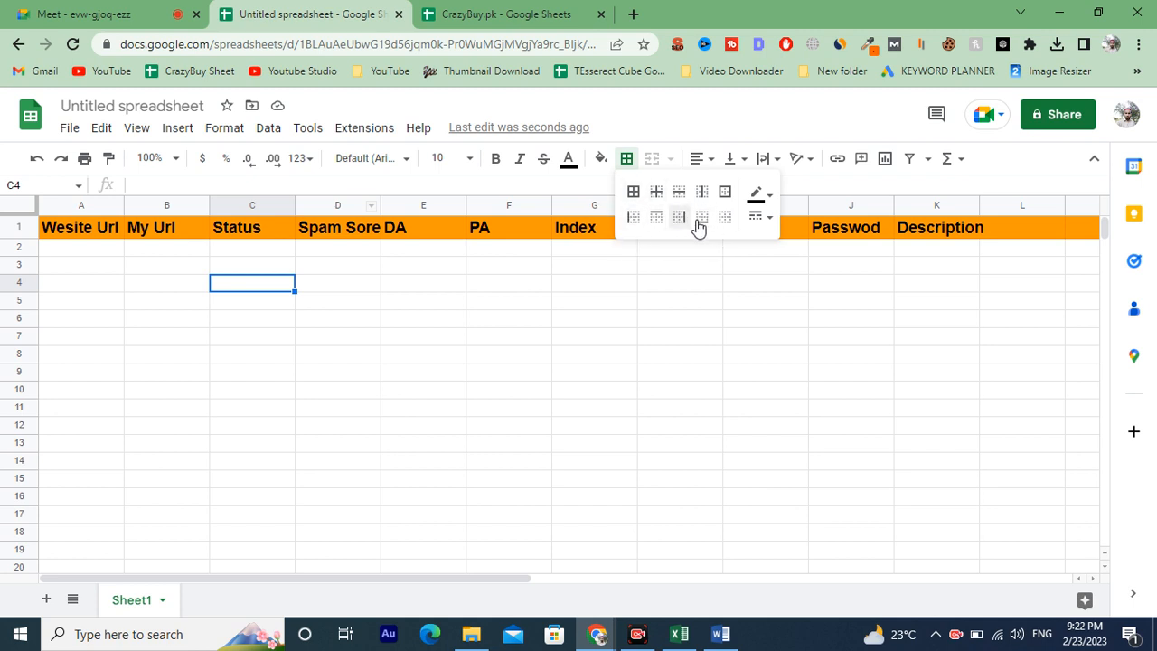
left_click(656, 160)
left_click(696, 159)
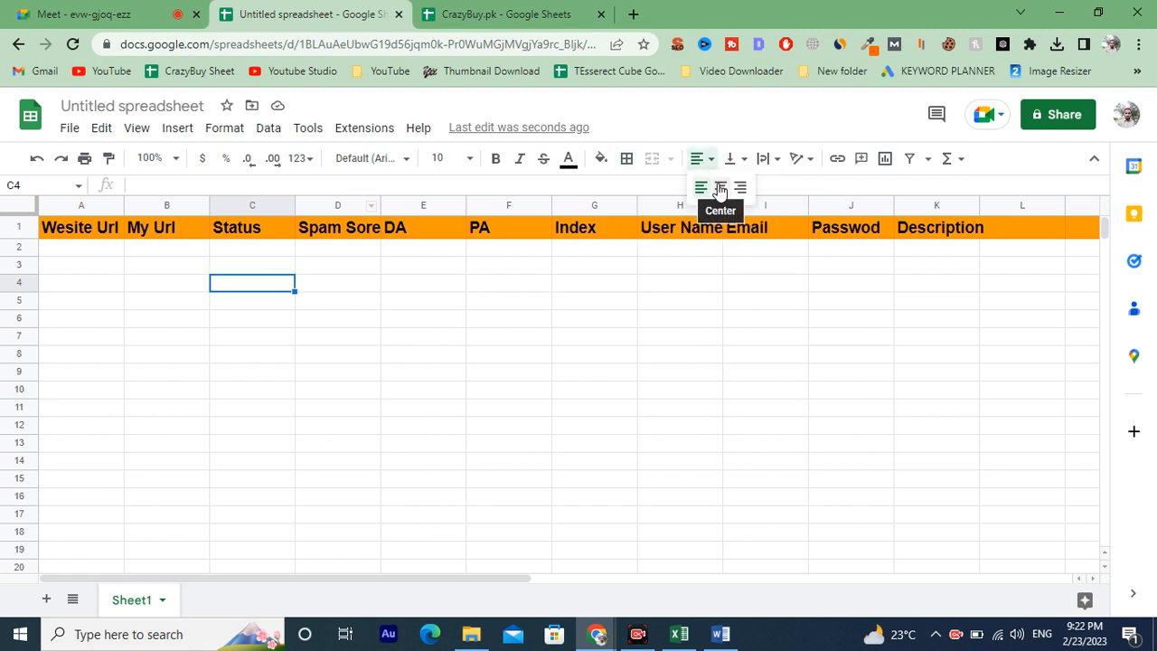
left_click(241, 234)
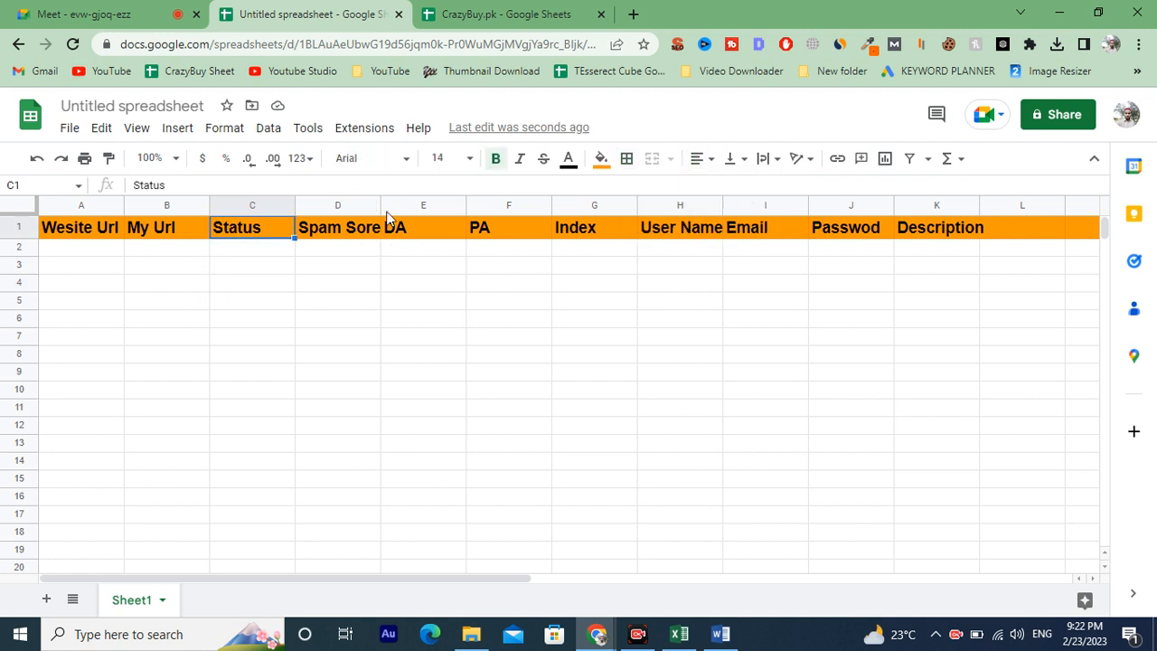
Widen column E and centre the DA header in cell E1.
left_click(463, 205)
left_click_drag(465, 204, 492, 200)
left_click(431, 231)
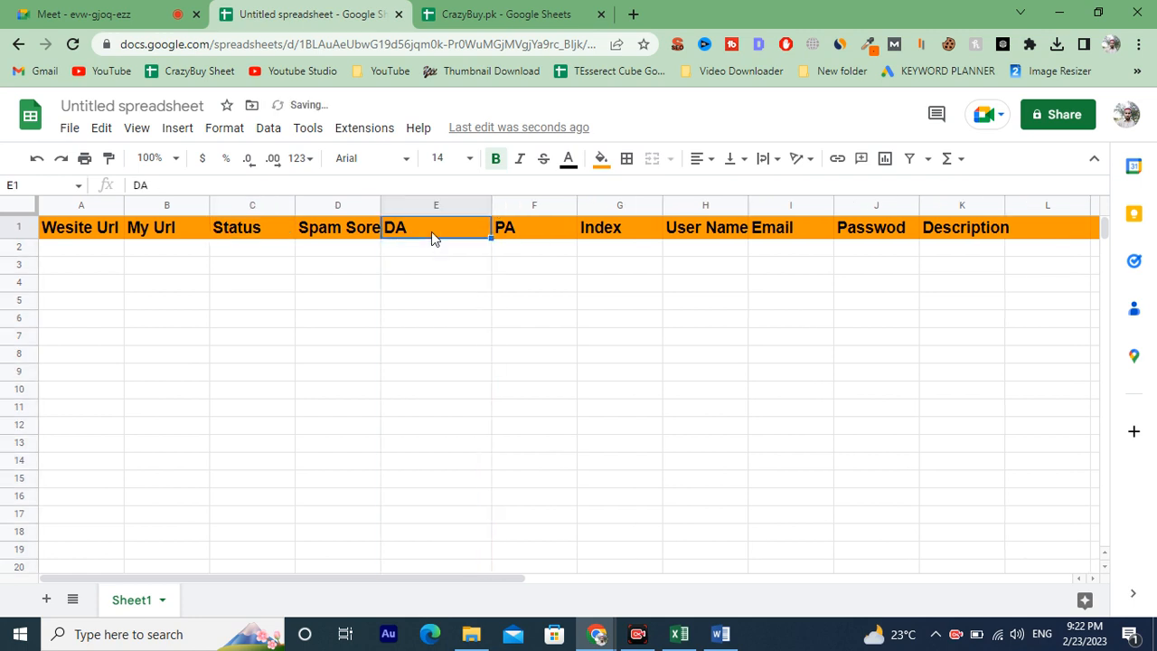
left_click(709, 160)
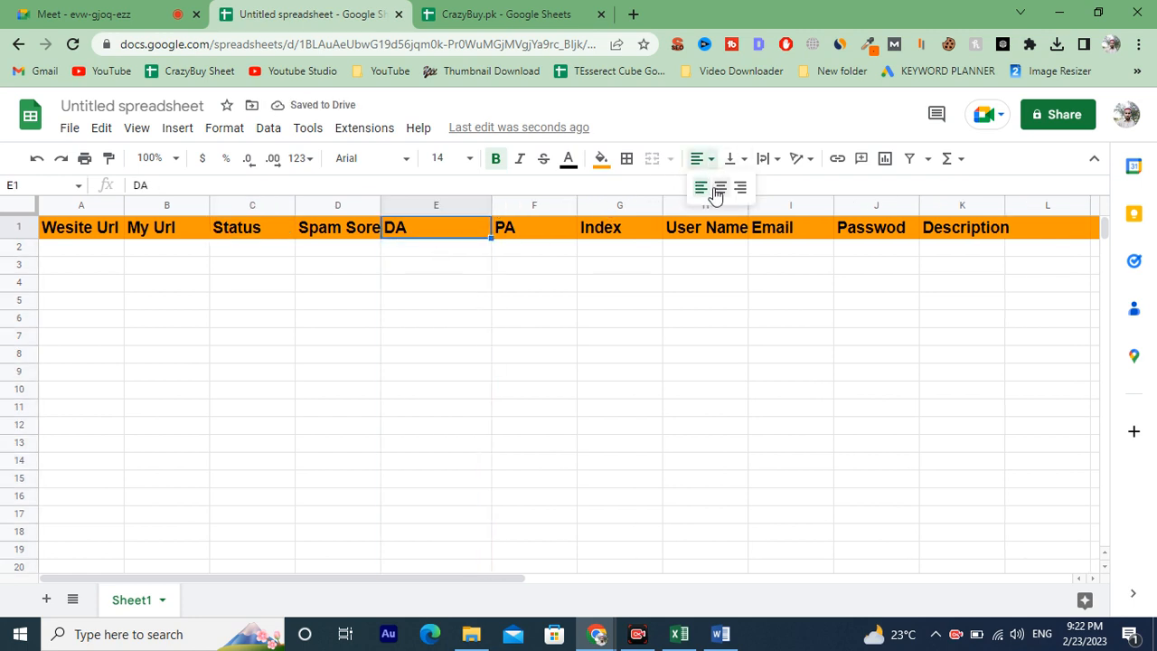
left_click(720, 188)
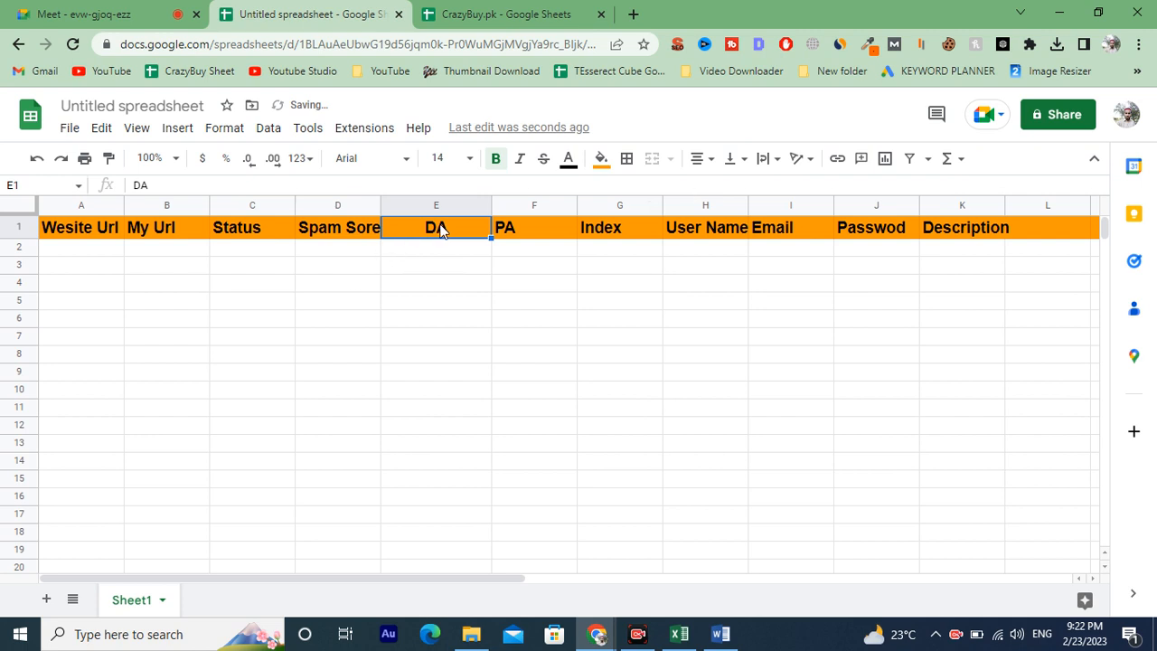
Examine the vertical alignment and text wrapping options.
left_click(732, 160)
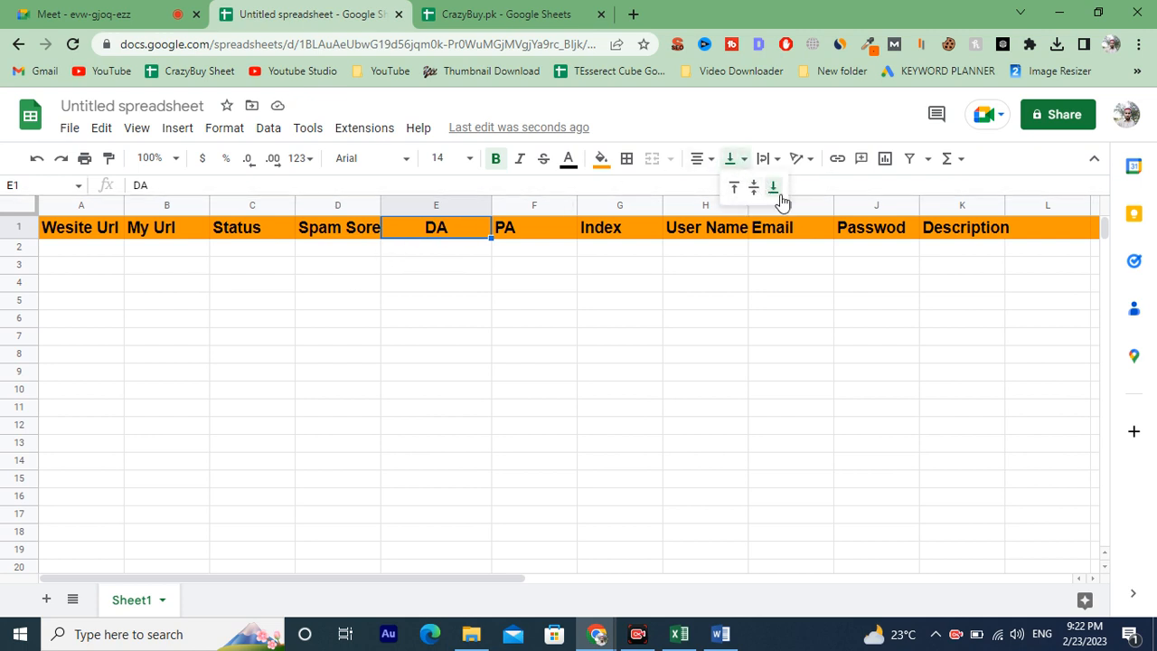
left_click(768, 161)
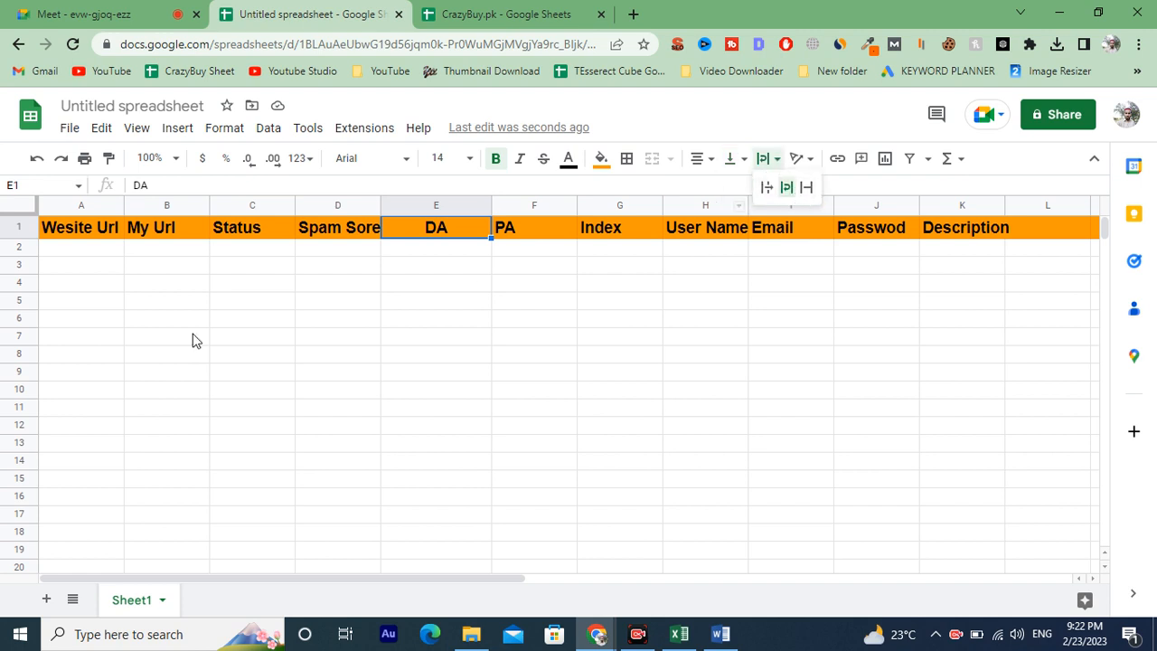
Copy the two URLs in B9:B10 of the Profile sheet and paste them into cell A2 of the untitled spreadsheet.
left_click(470, 12)
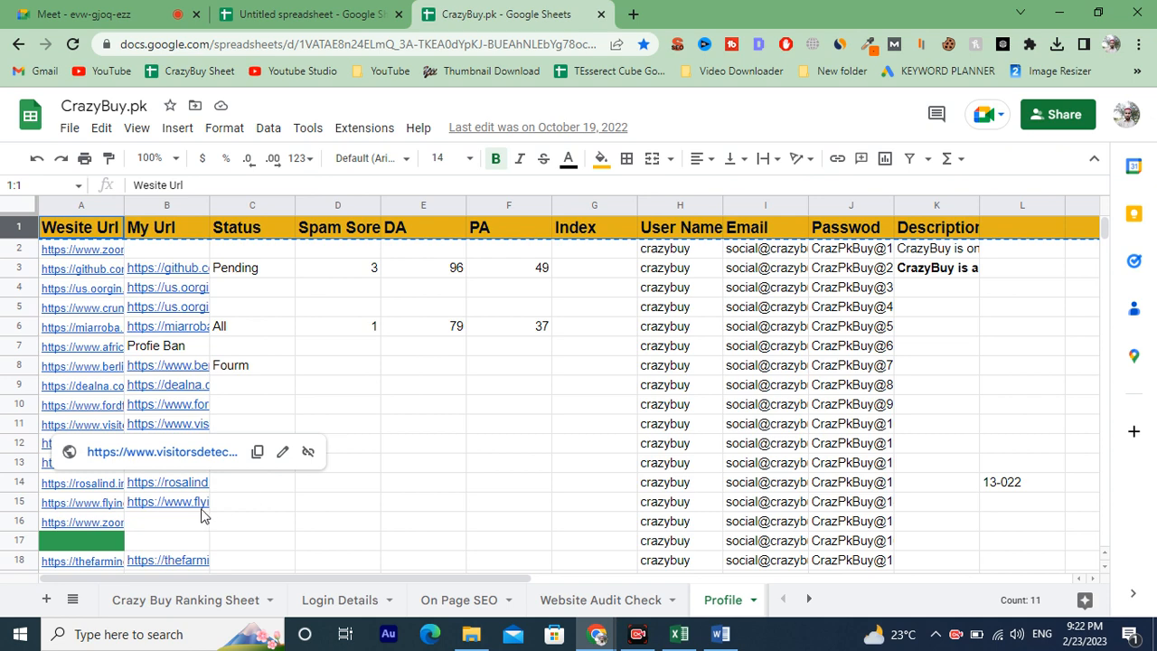
left_click(183, 414)
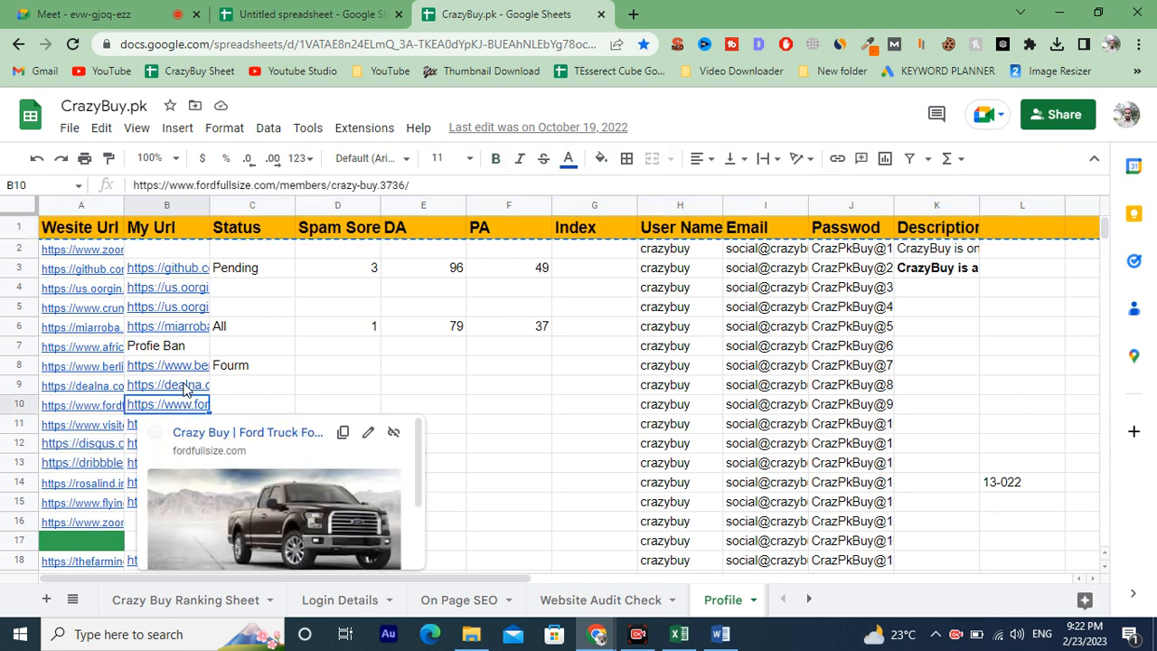
left_click(186, 386, "shift")
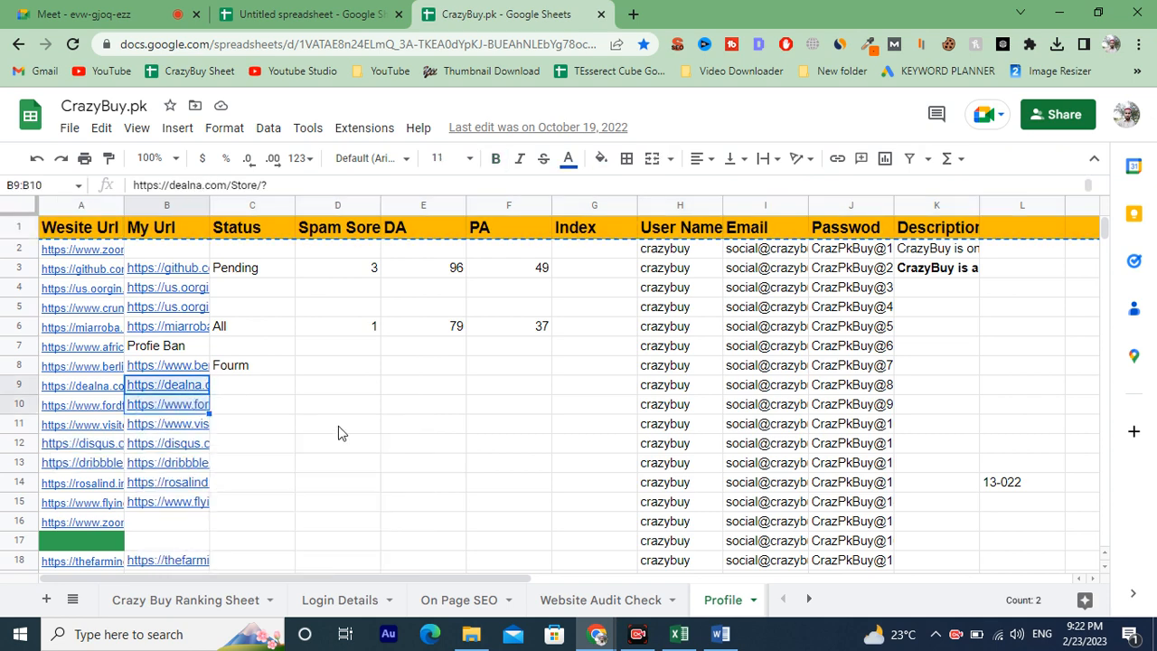
left_click(341, 11)
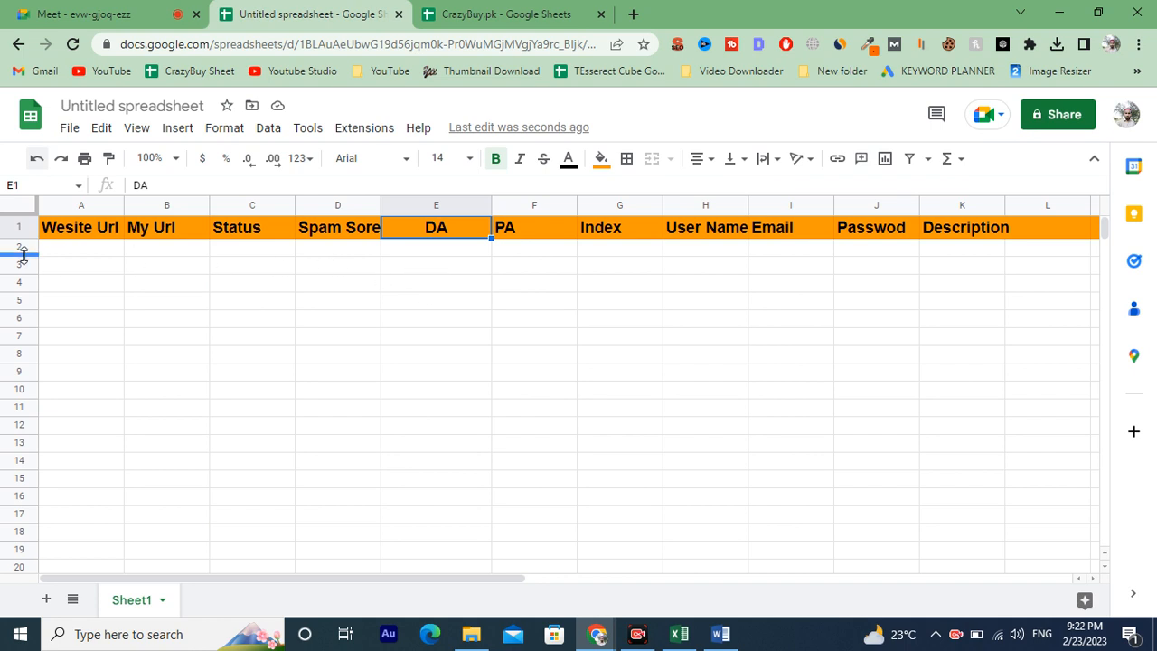
left_click(53, 251)
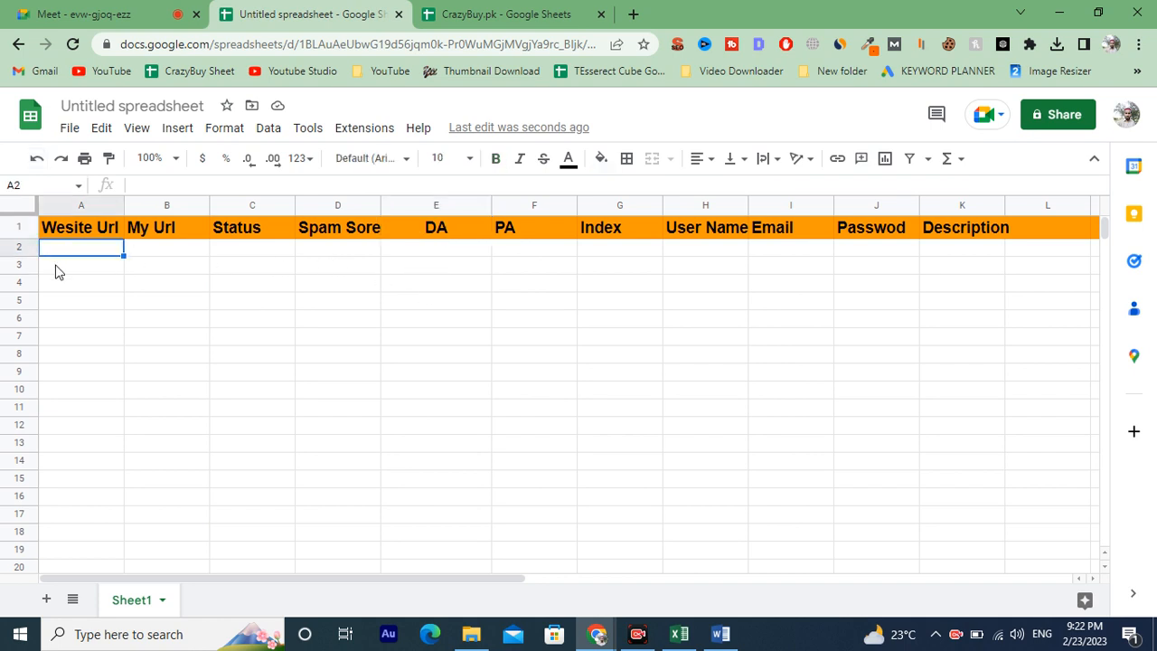
key("ctrl+v")
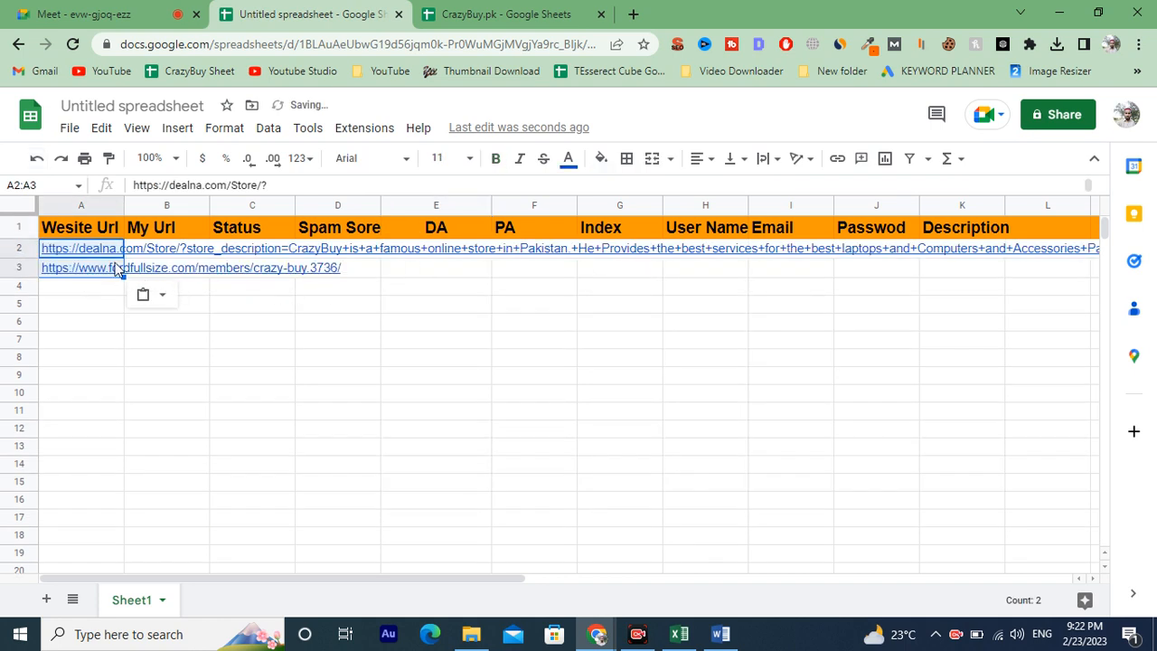
Set the text wrapping of cell A2 to Clip.
left_click(185, 379)
left_click(91, 249)
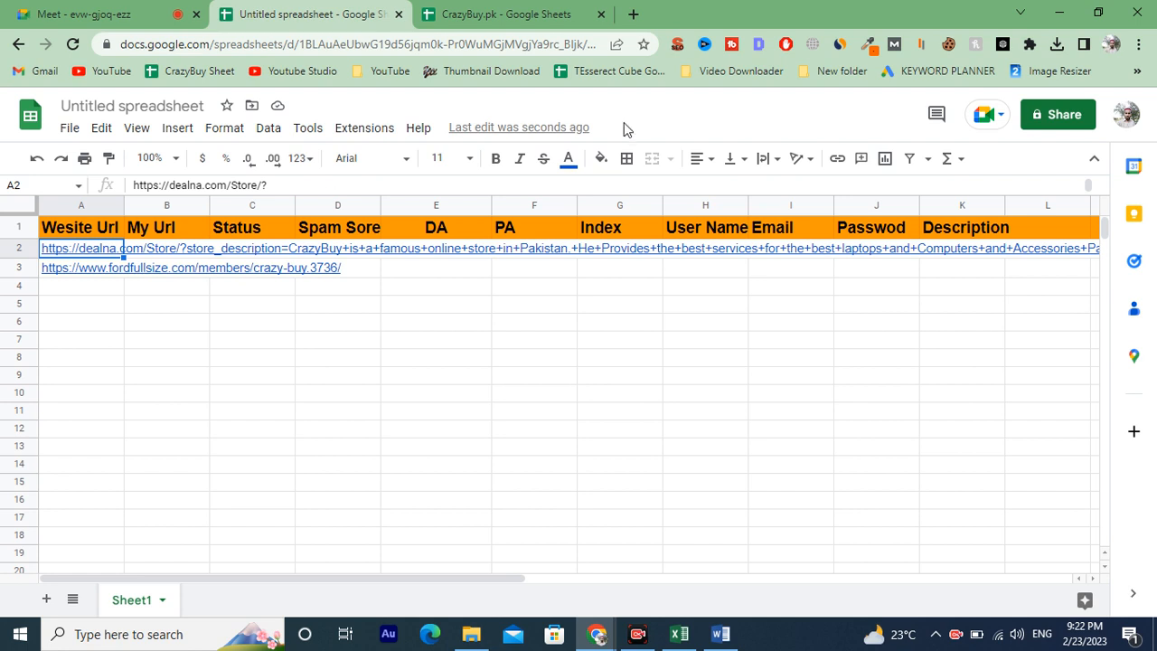
left_click(764, 161)
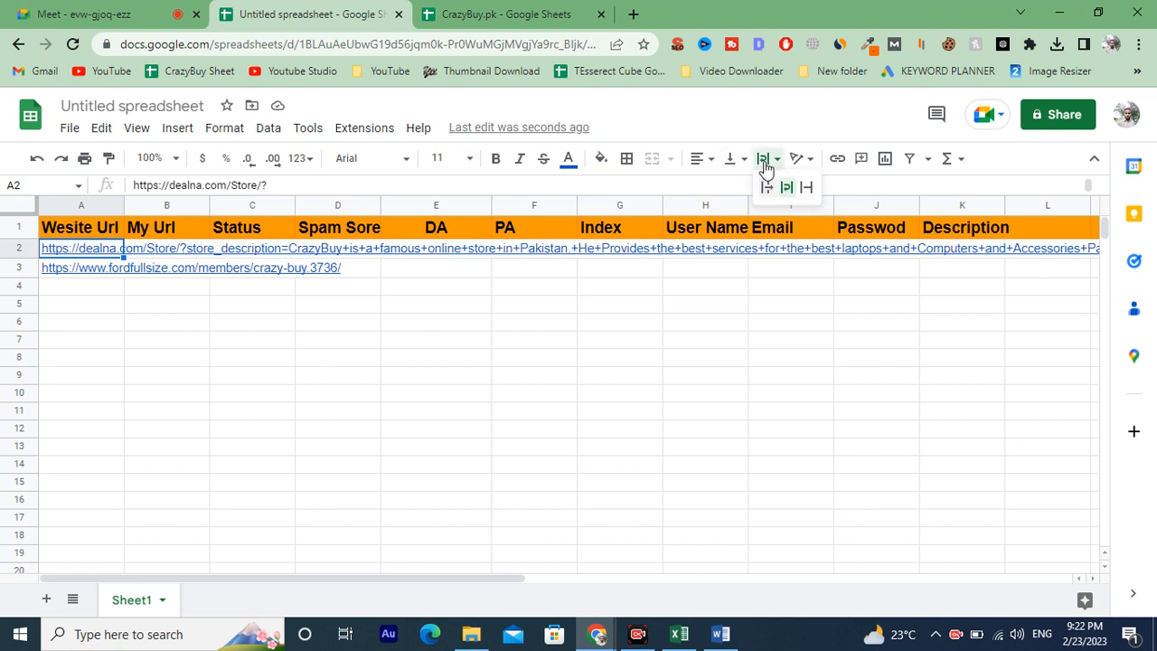
left_click(806, 187)
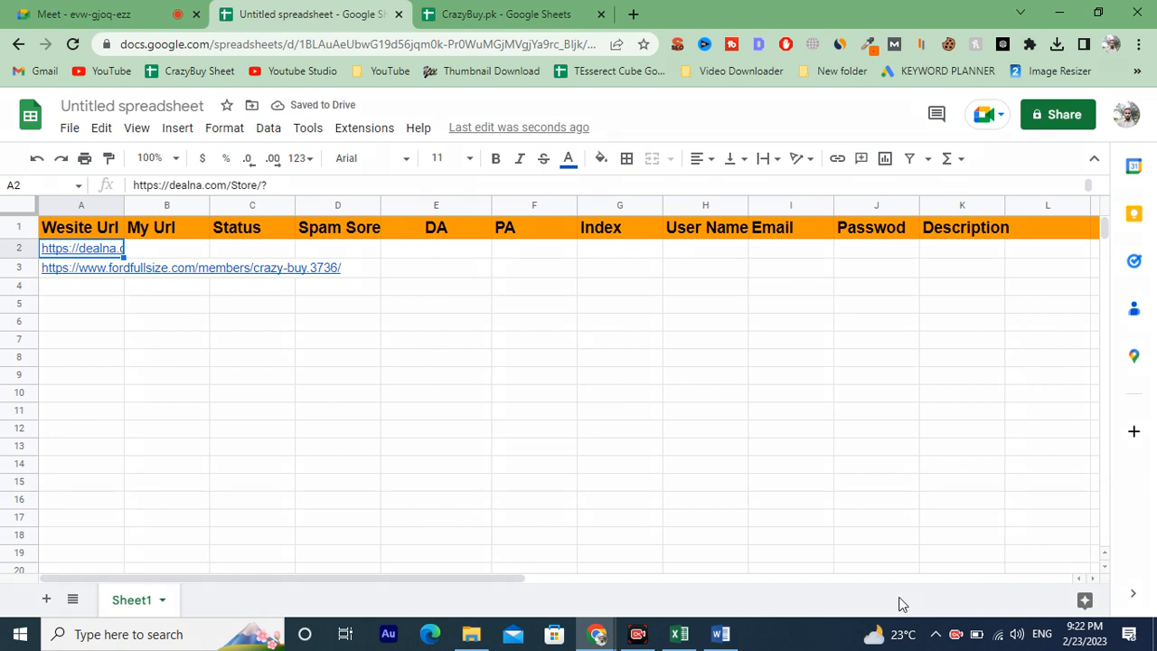
mouse_move(808, 432)
left_mouse_down()
mouse_move(782, 192)
mouse_move(787, 162)
mouse_move(804, 167)
left_mouse_up()
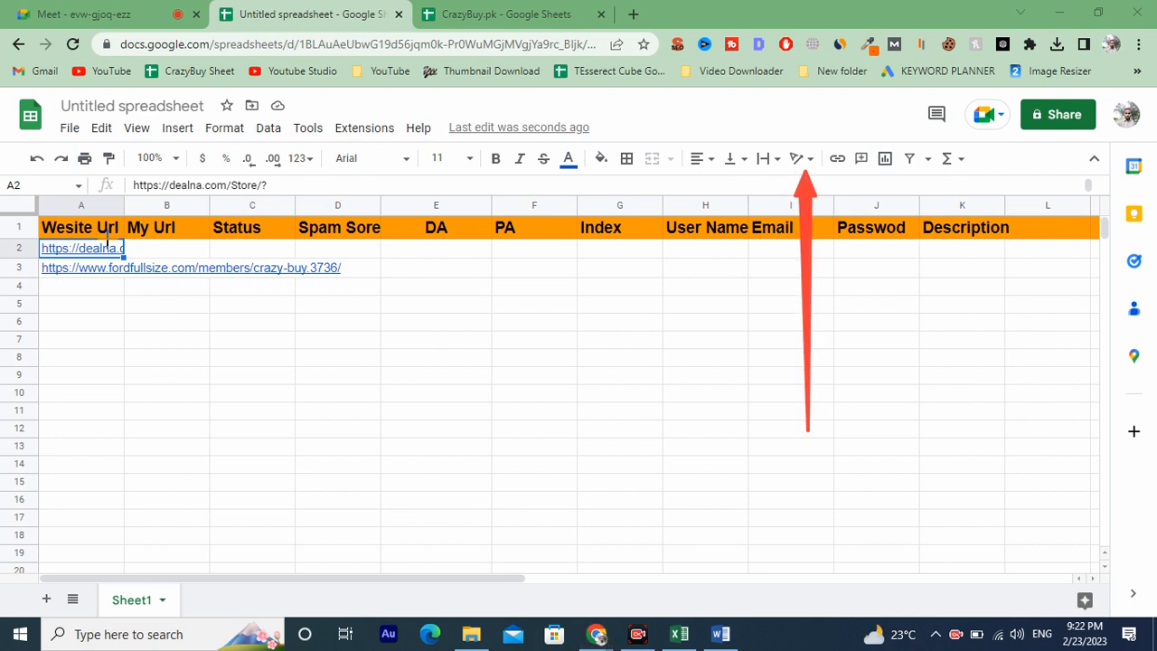
left_click(637, 597)
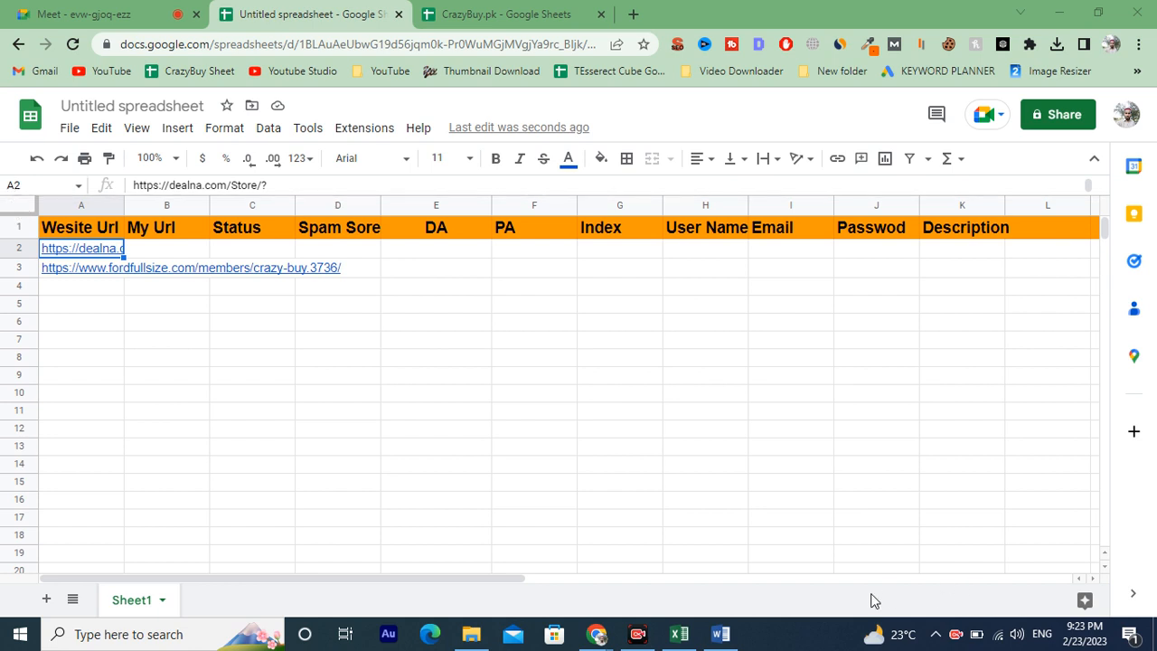
left_click_drag(470, 300, 35, 208)
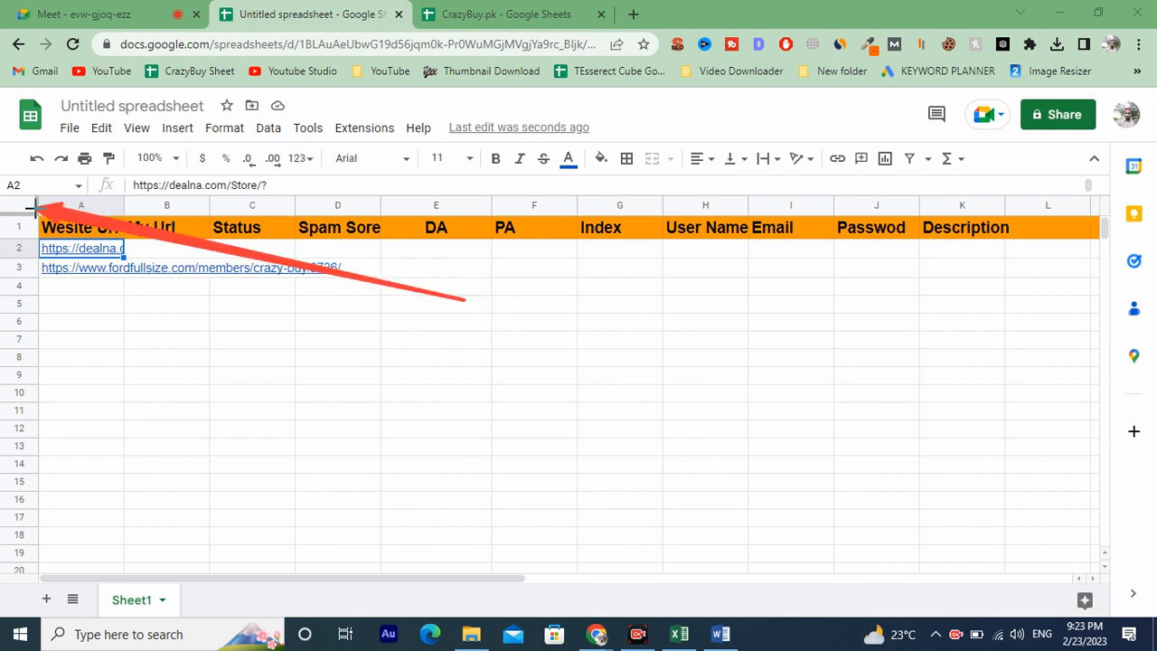
left_click(639, 599)
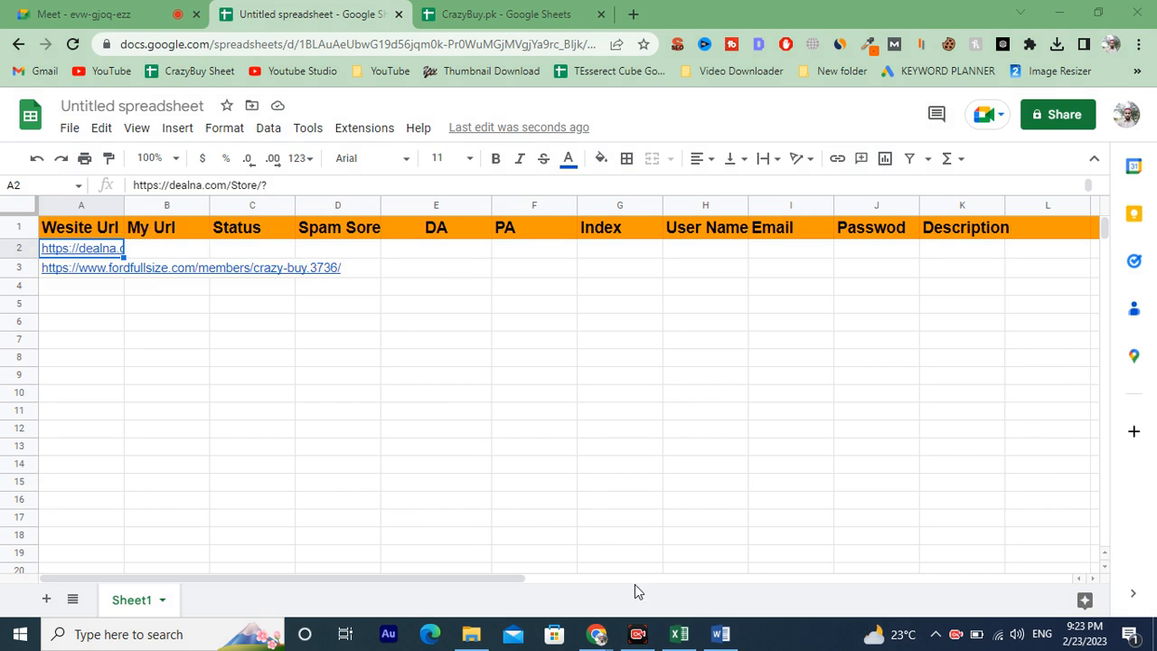
Select the whole sheet and set its text wrapping to Clip.
left_click(11, 207)
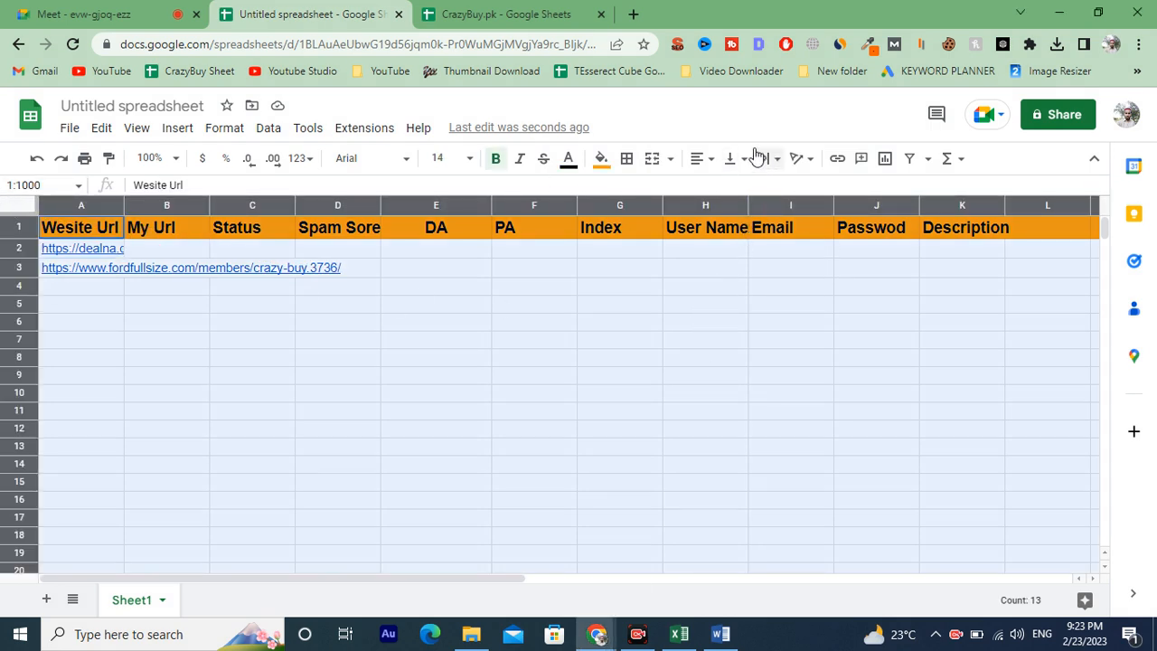
left_click(803, 160)
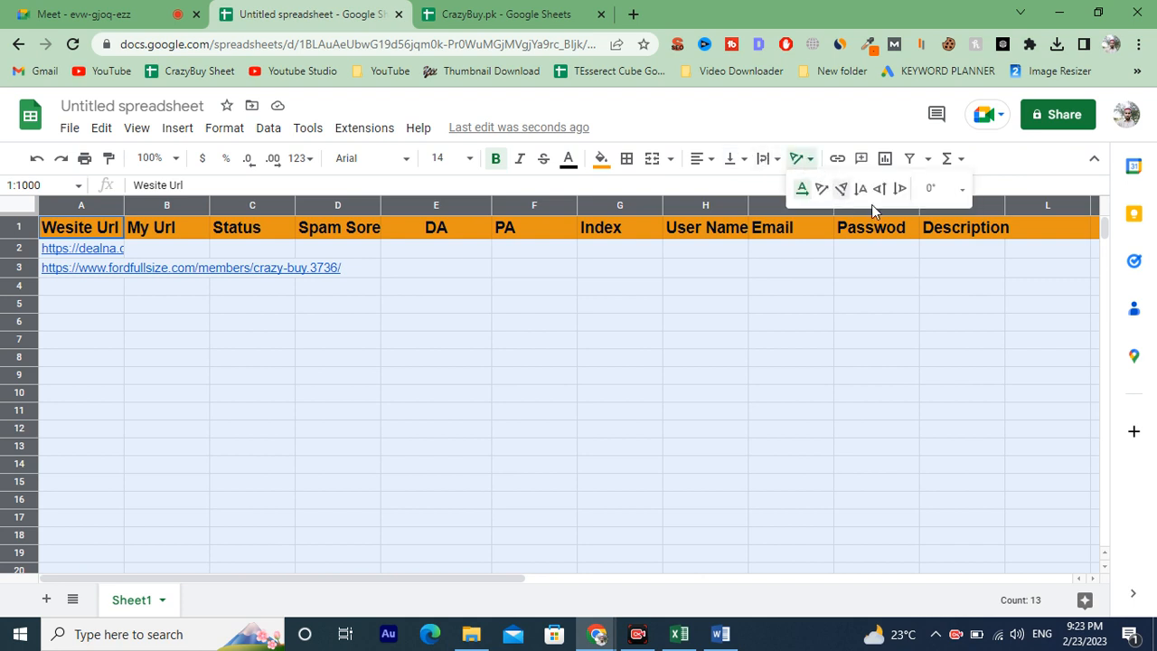
left_click(766, 160)
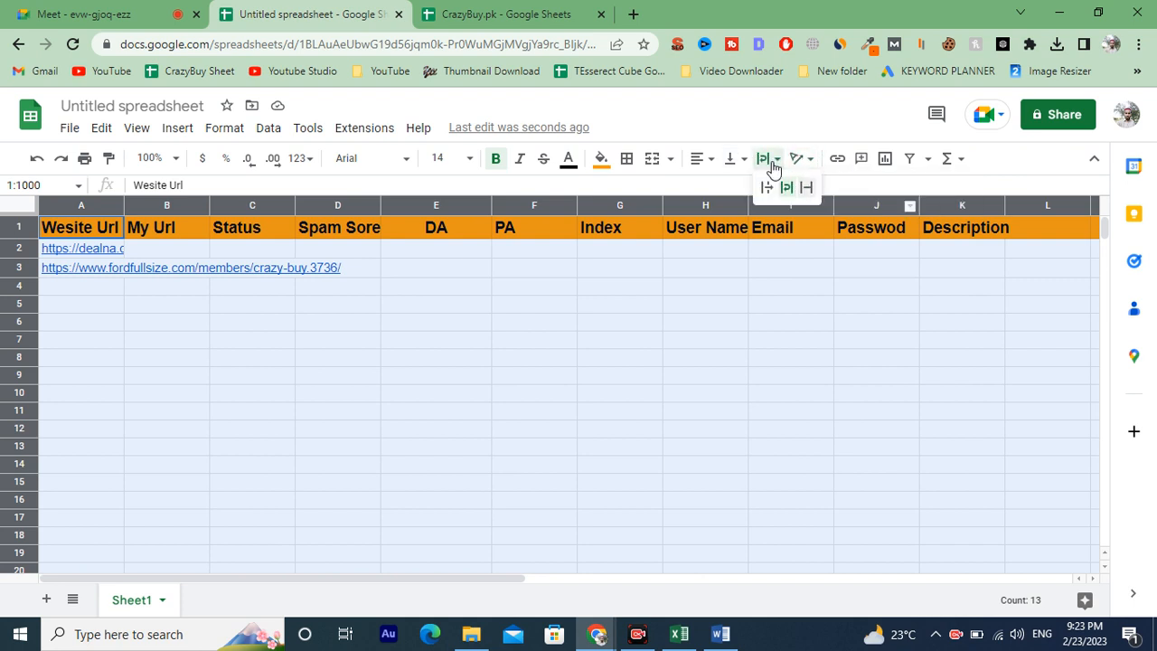
left_click(810, 193)
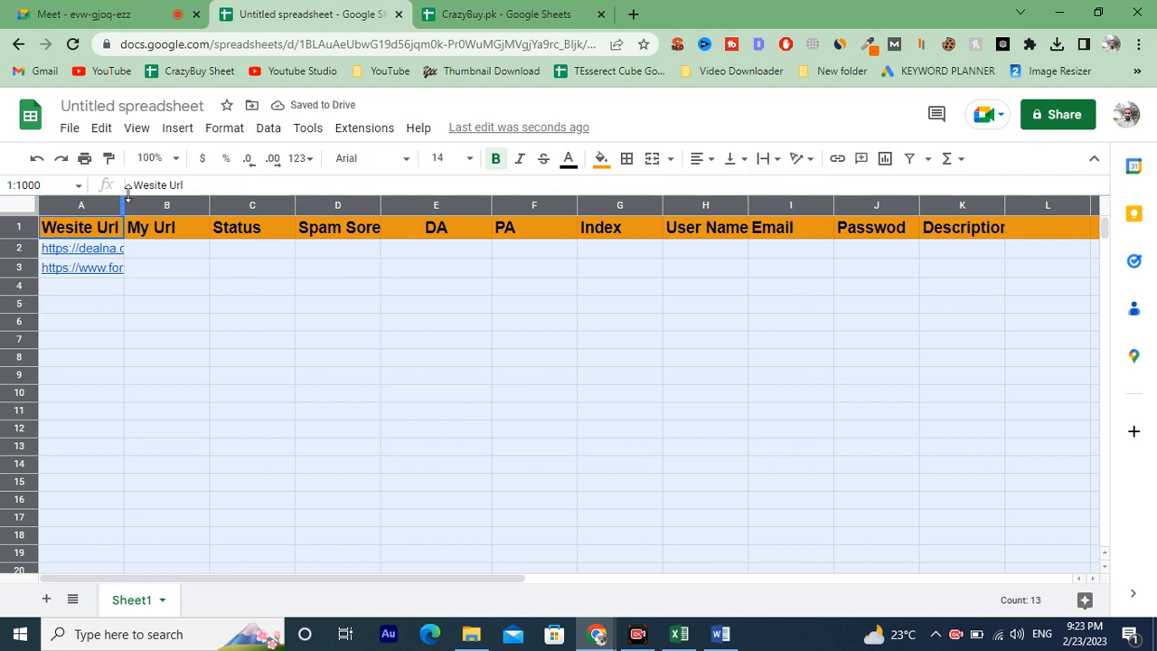
Adjust the width of all columns so the header labels fit.
left_click_drag(122, 194, 445, 209)
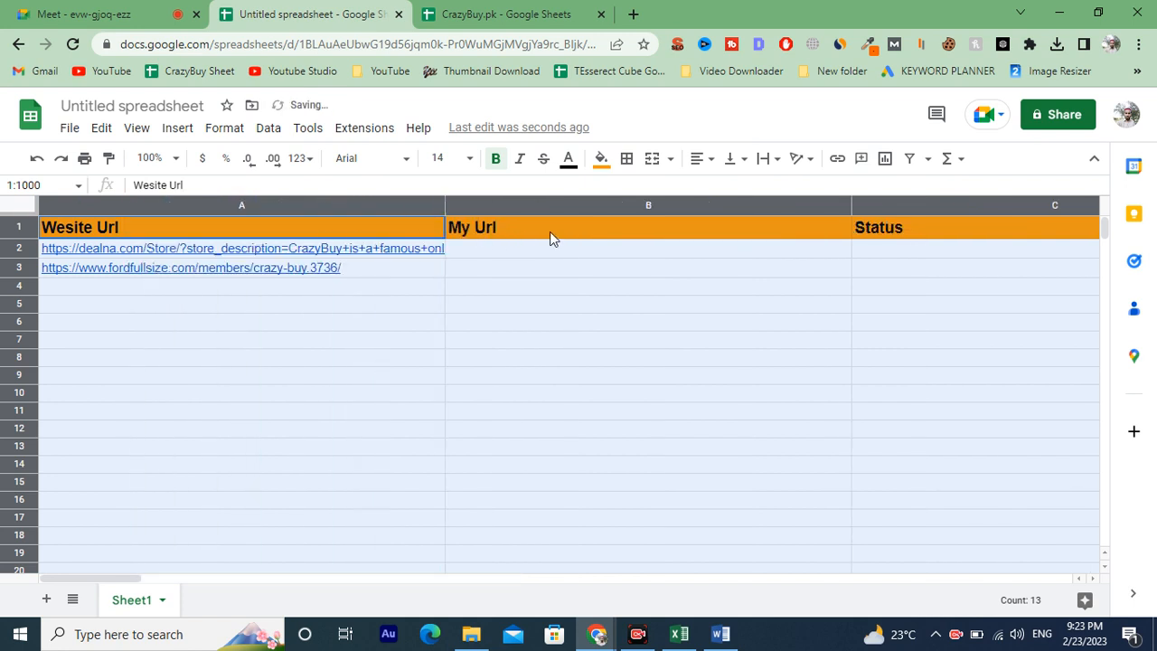
left_click_drag(445, 199, 193, 201)
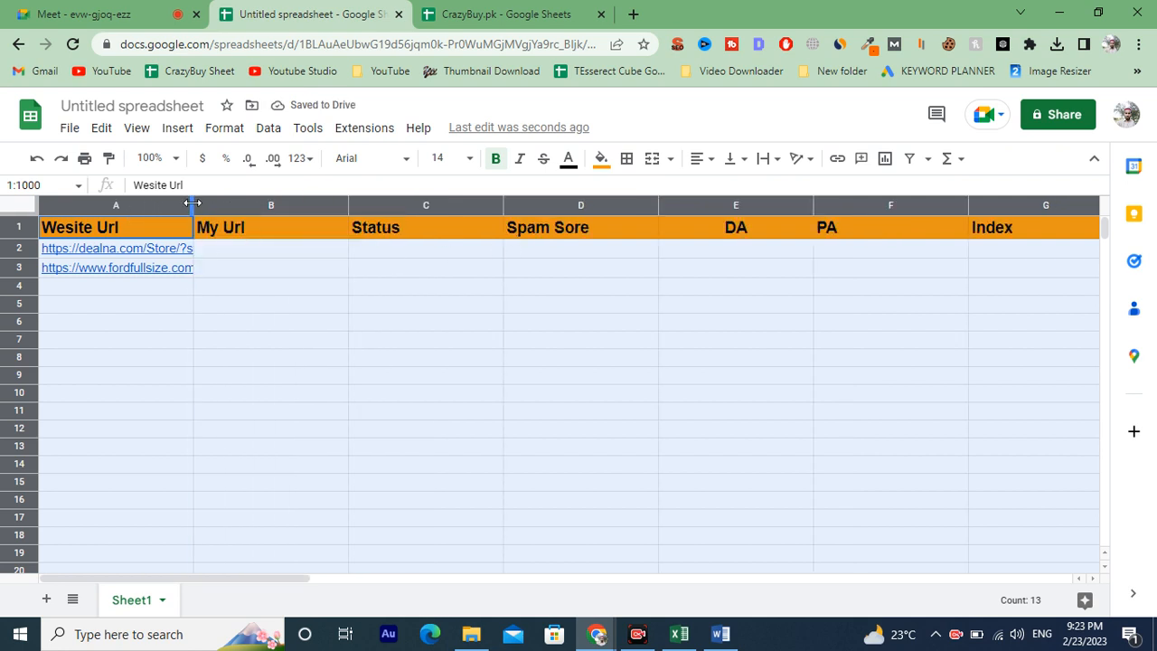
left_click_drag(191, 203, 181, 202)
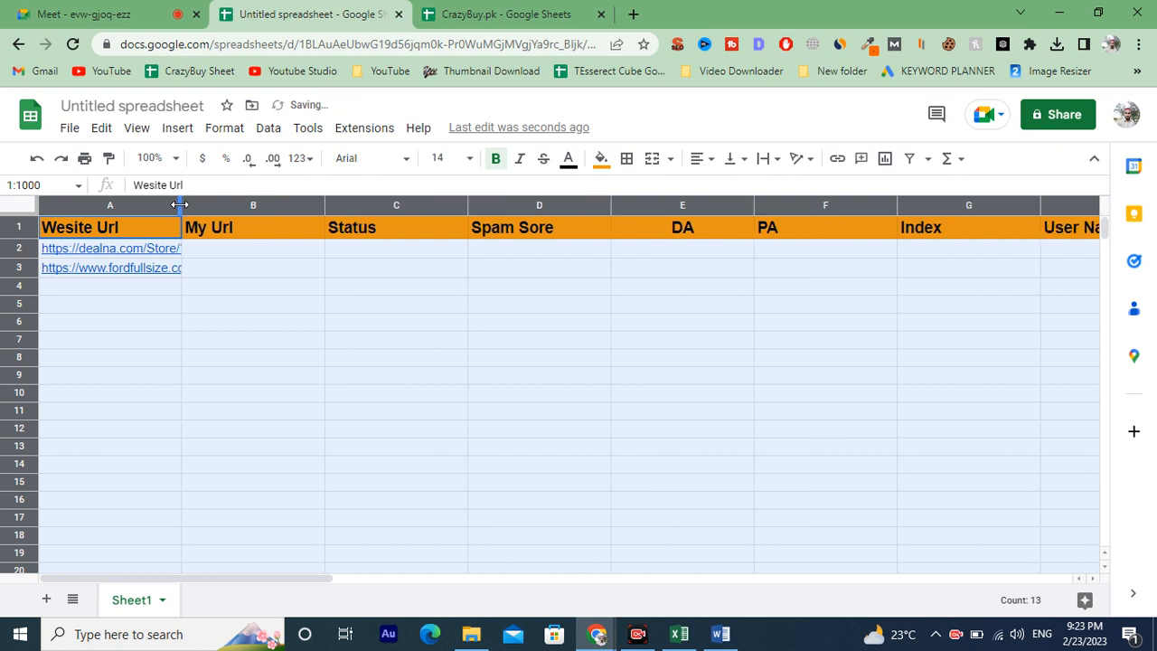
left_click(289, 251)
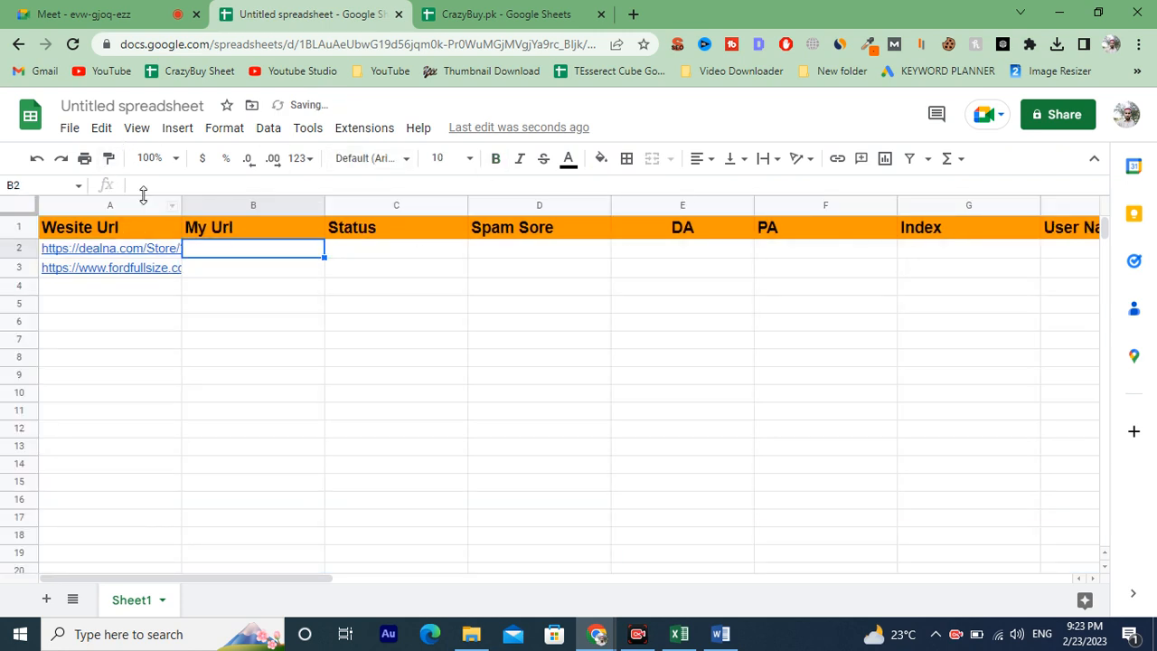
left_click(20, 213)
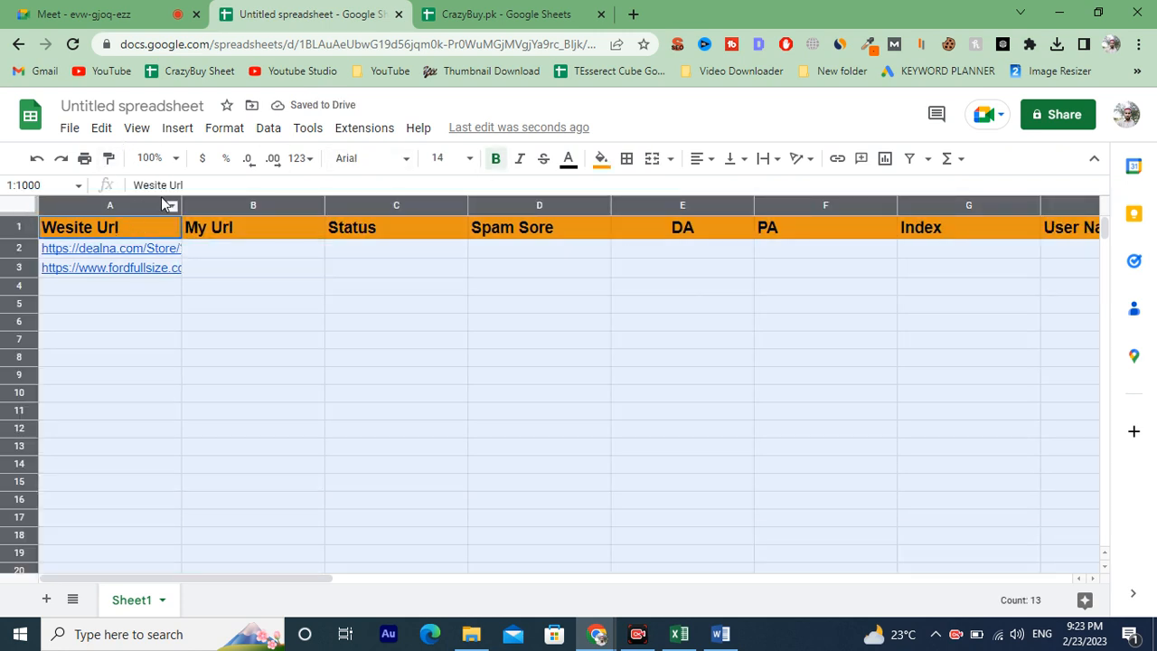
left_click_drag(181, 202, 221, 206)
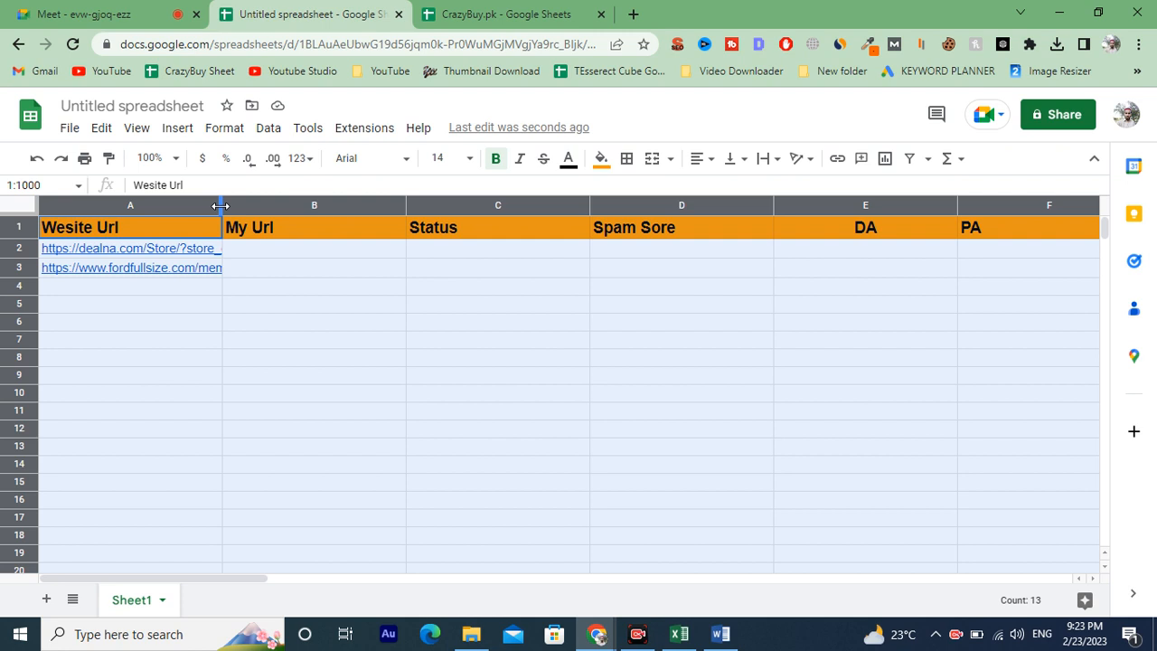
left_click_drag(220, 206, 133, 208)
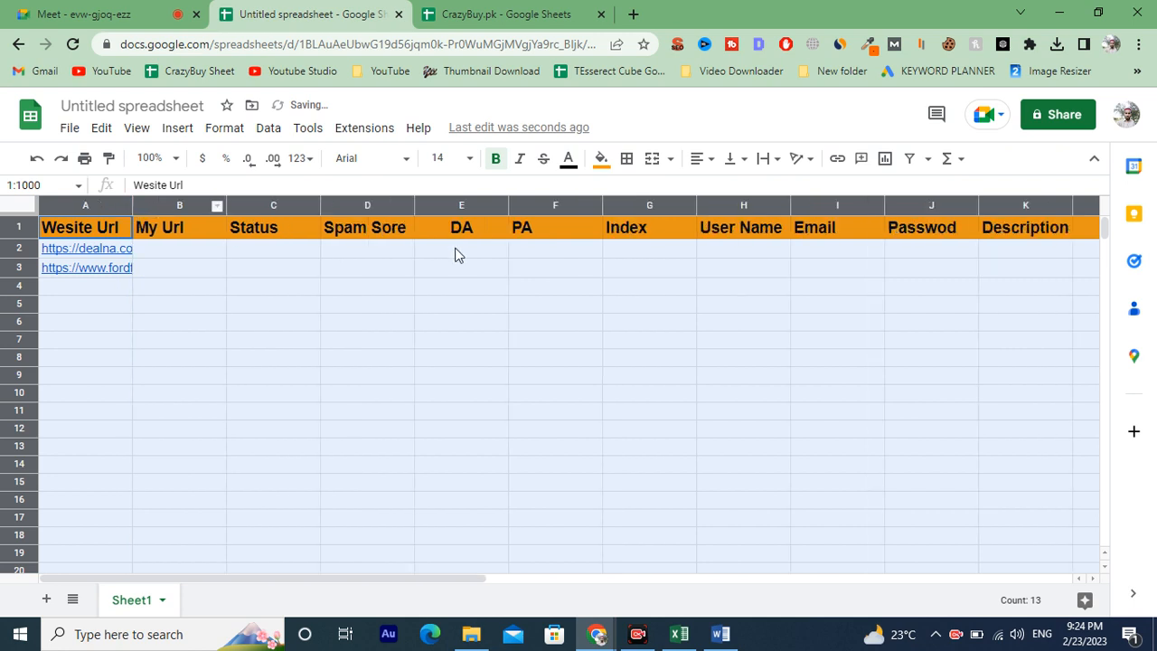
Add a new sheet to the spreadsheet.
left_click(91, 287)
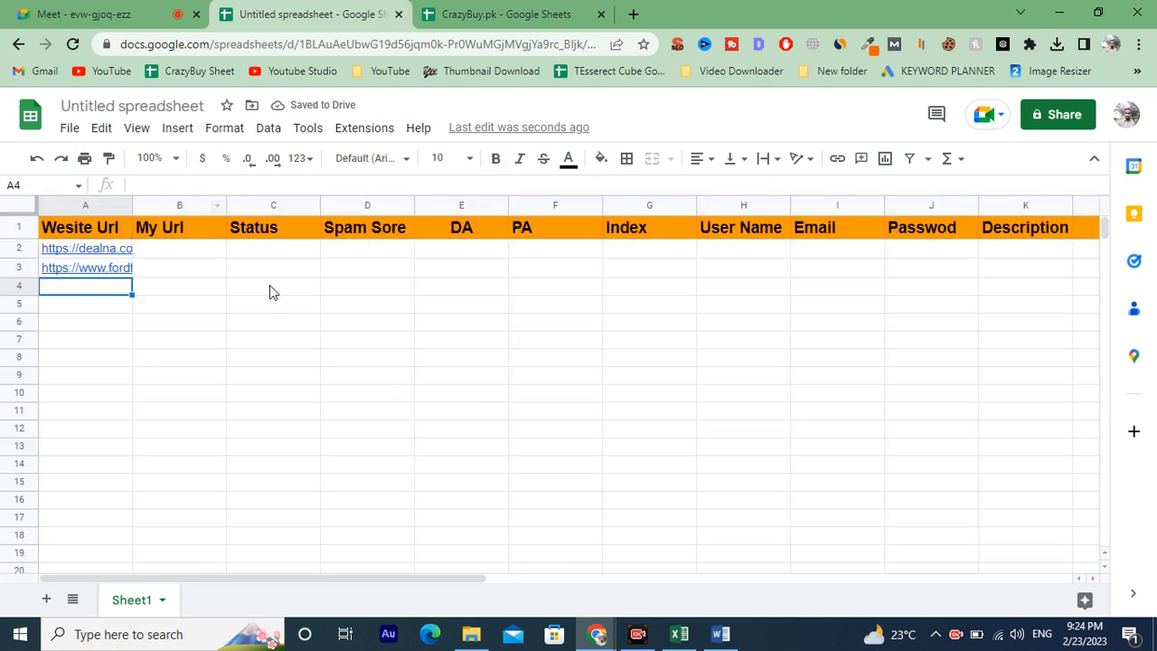
left_click(19, 213)
left_click(283, 524)
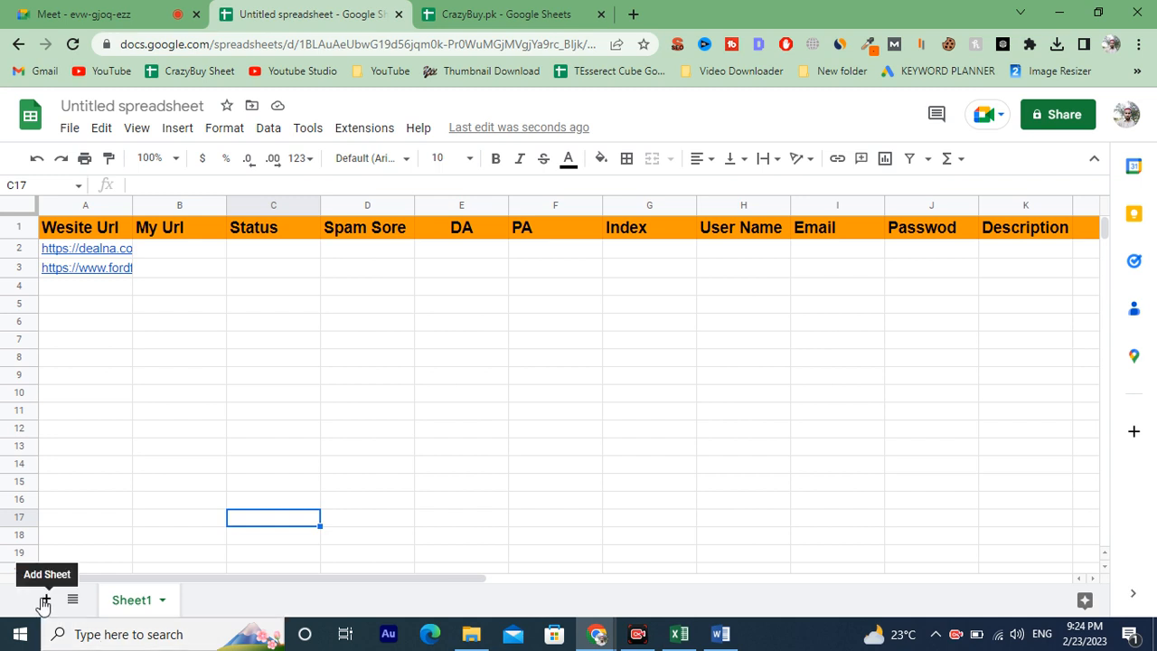
double_click(140, 604)
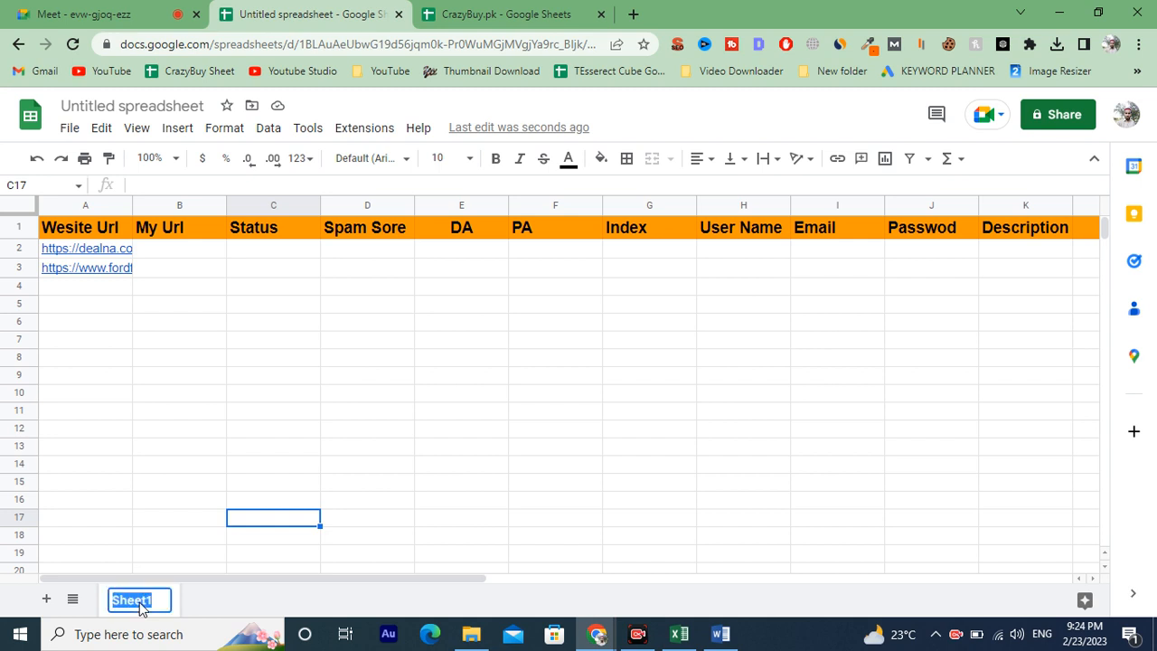
left_click(46, 600)
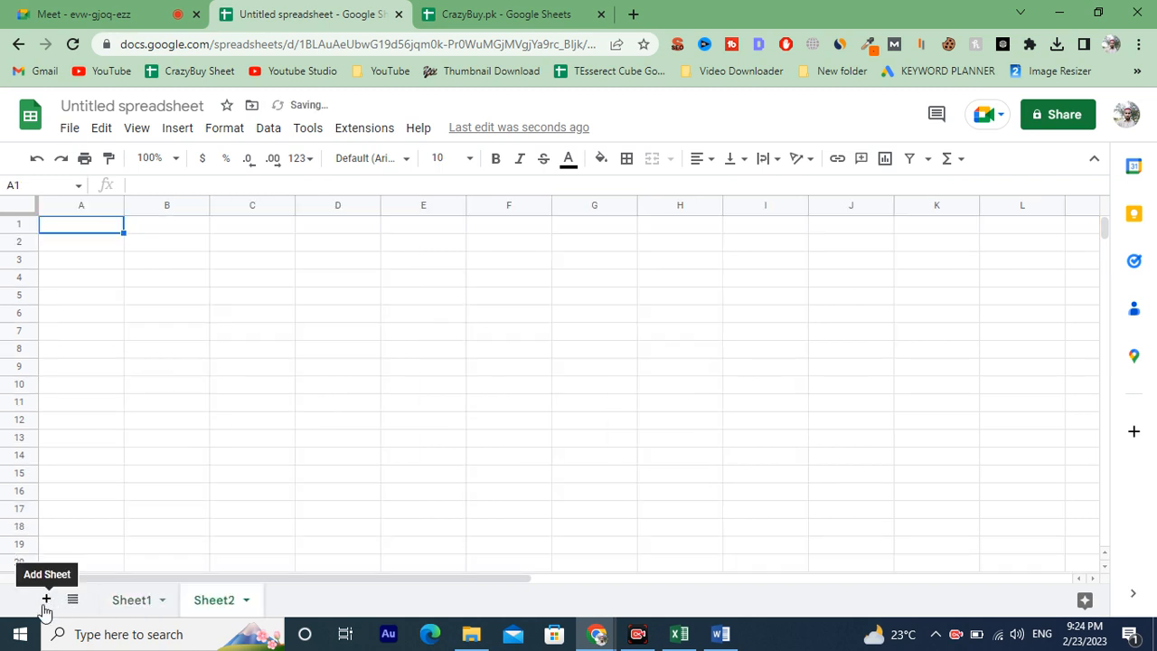
Switch to Excel and delete the blank object on the Competitor K Ranking sheet.
left_click(679, 633)
left_click(158, 480)
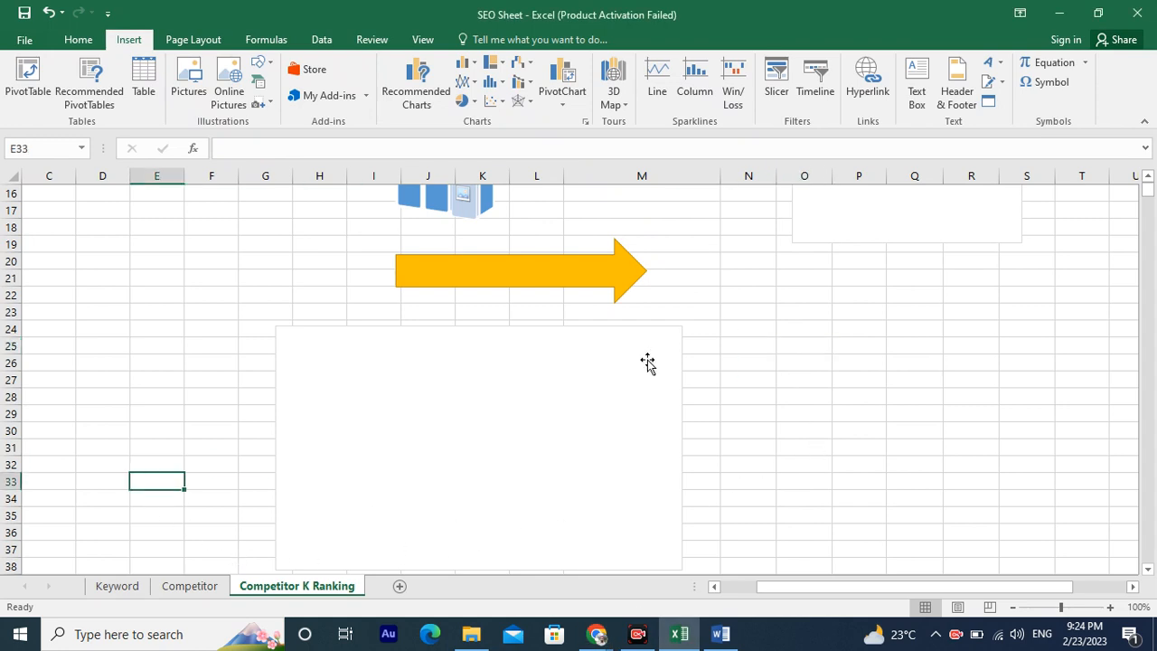
left_click(604, 386)
key("Delete")
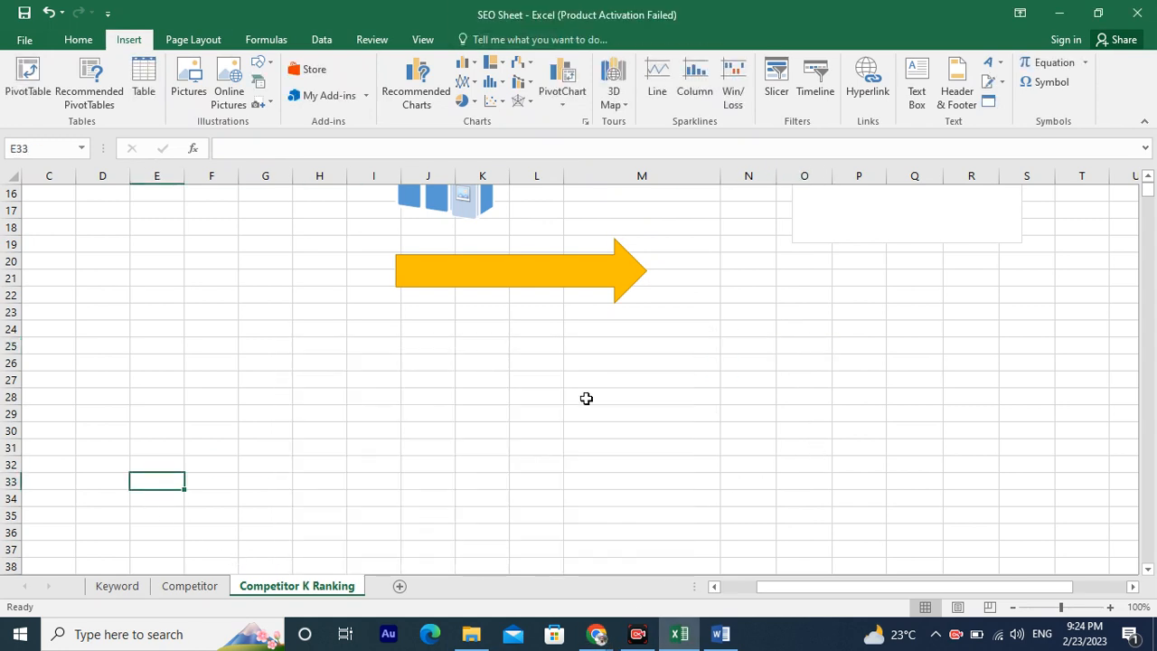
Add two new sheets to the Excel workbook.
left_click(398, 587)
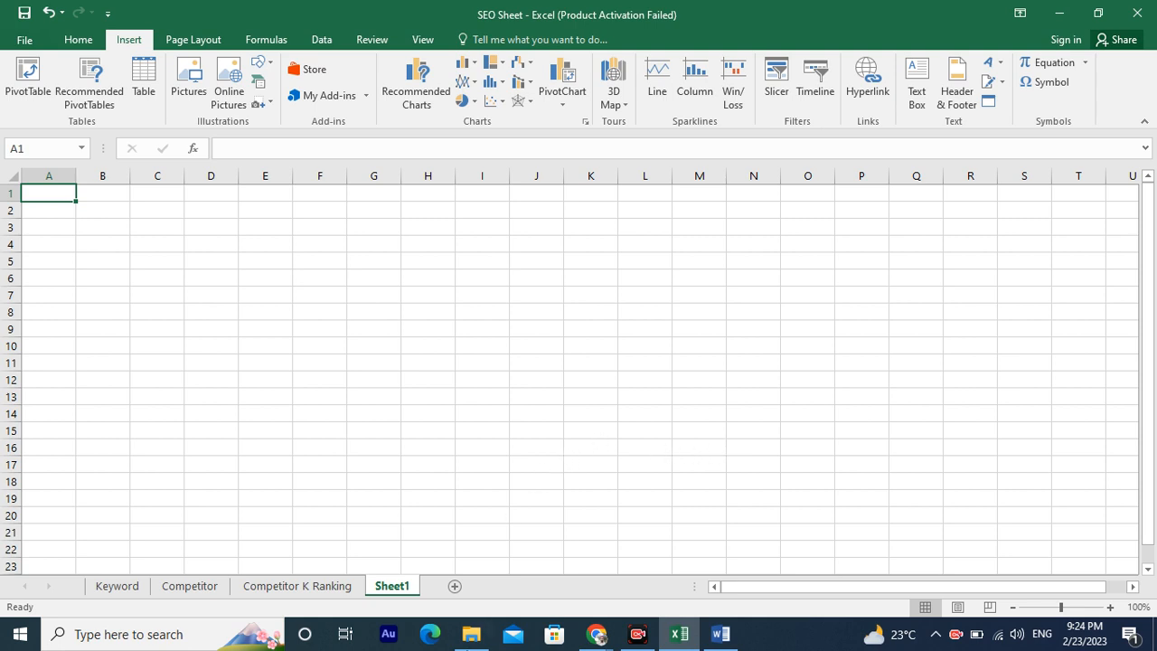
left_click(454, 586)
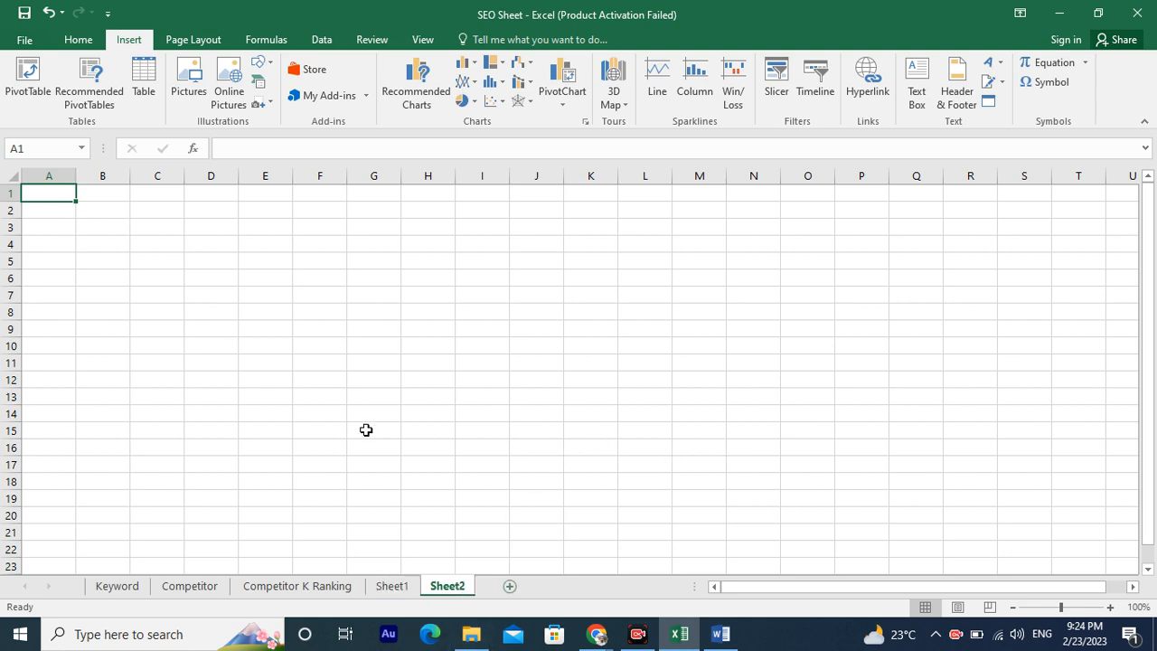
Switch to the Google Sheets spreadsheet and rename it as Class No1.
mouse_move(593, 635)
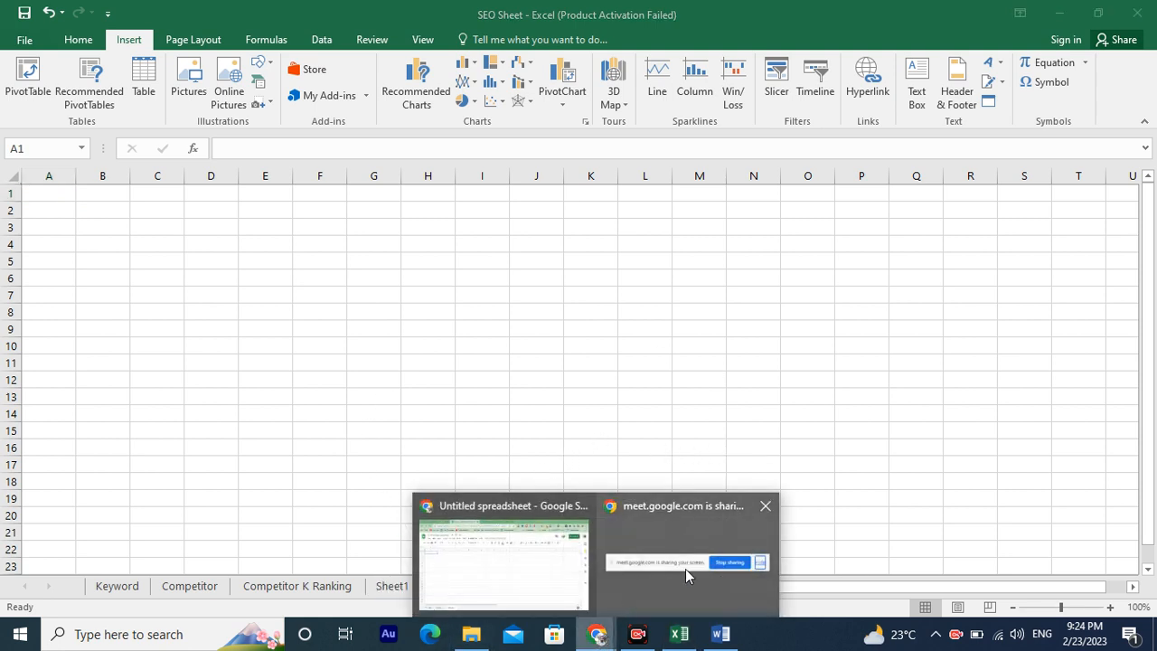
left_click(447, 541)
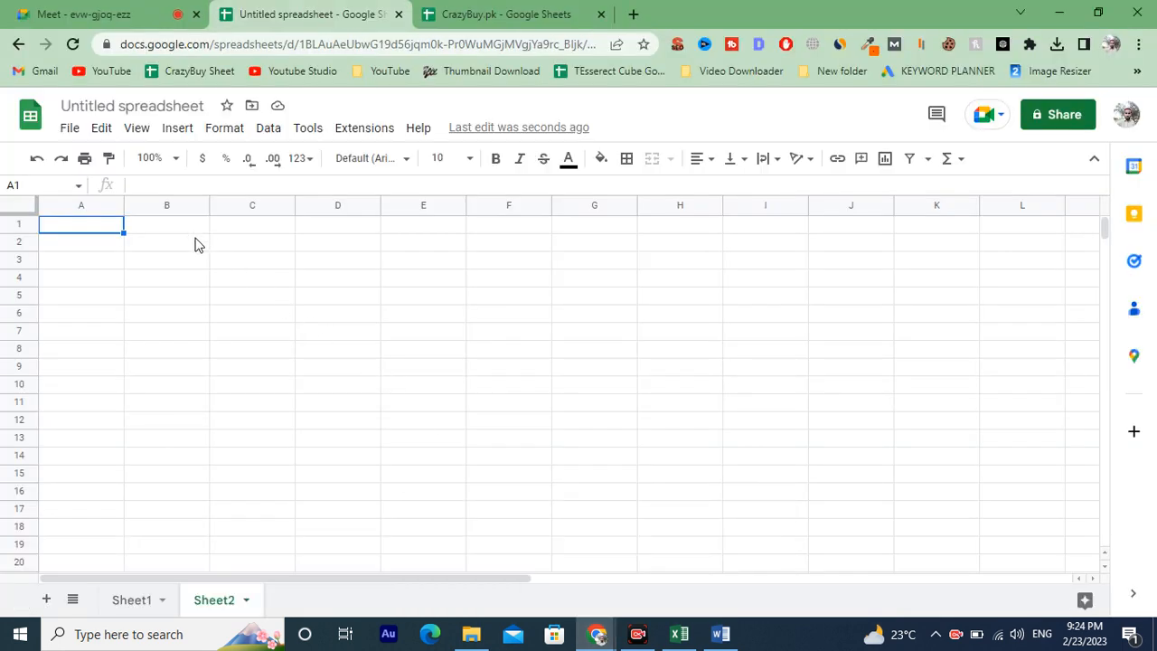
left_click(129, 106)
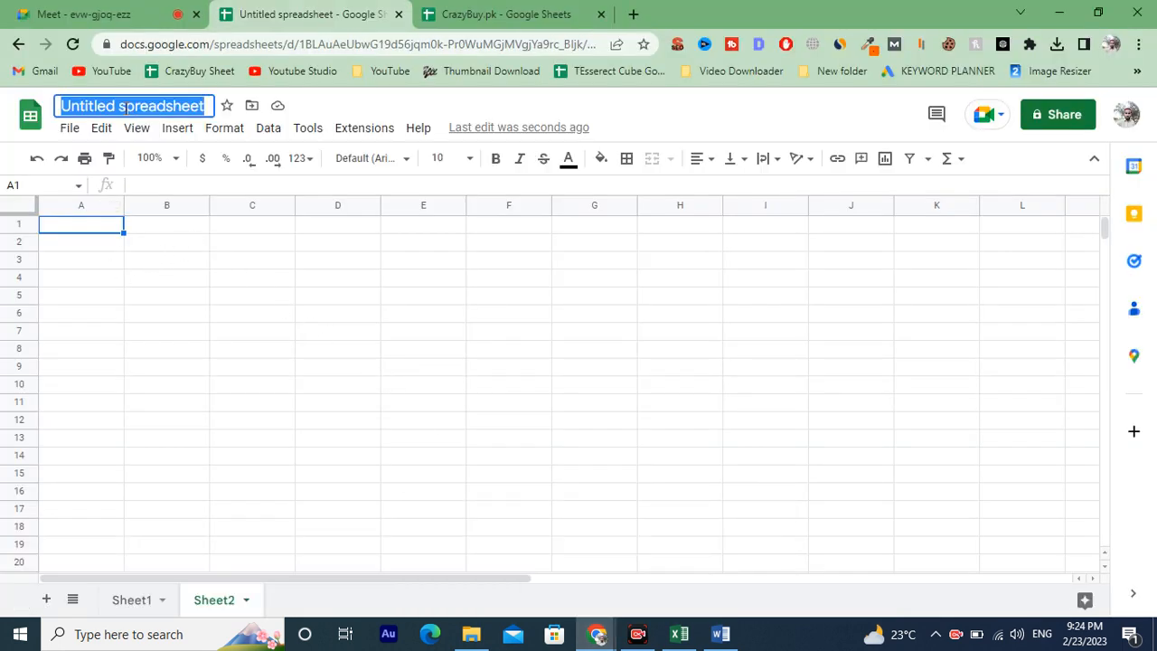
left_click(506, 13)
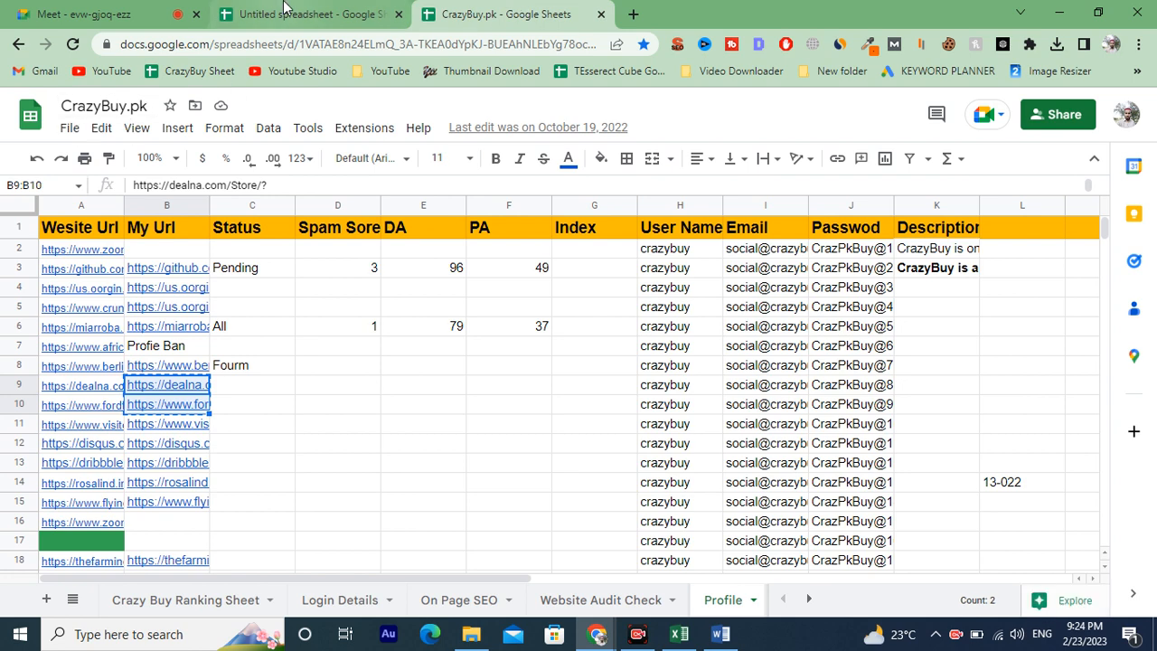
left_click(307, 13)
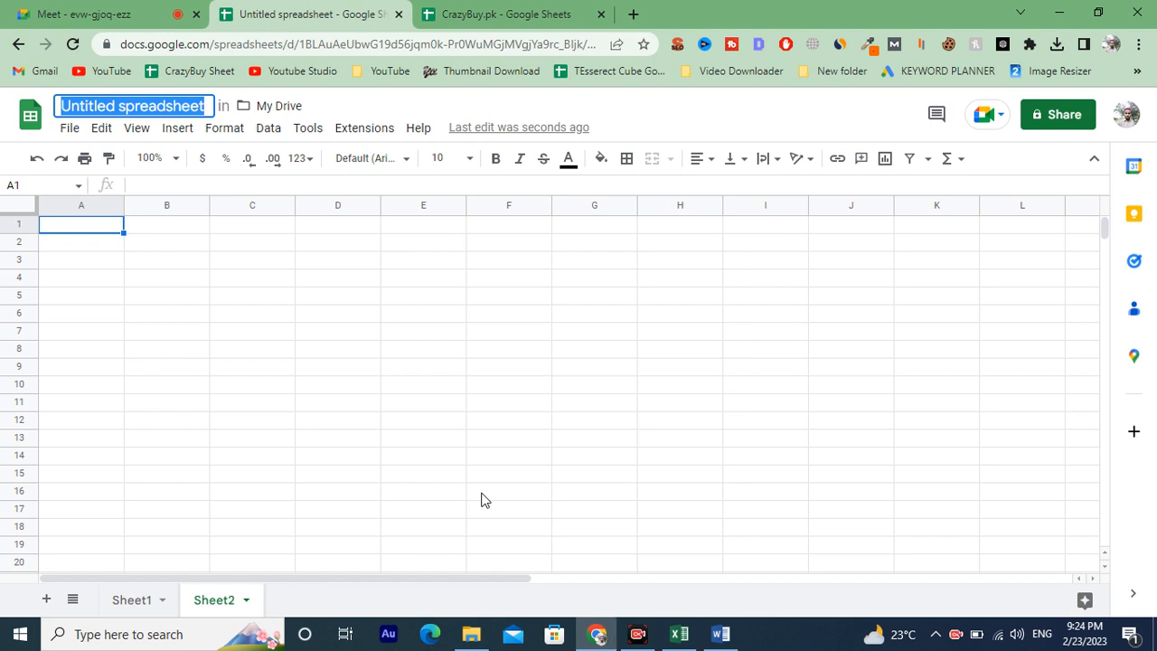
type("Clas")
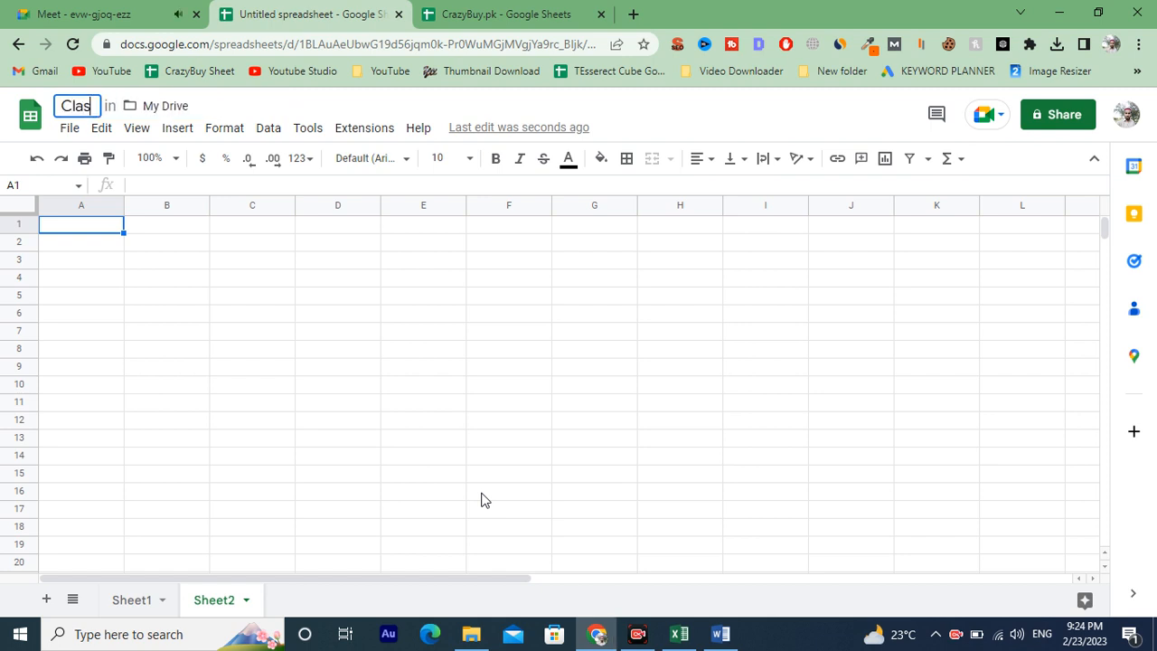
type("s No")
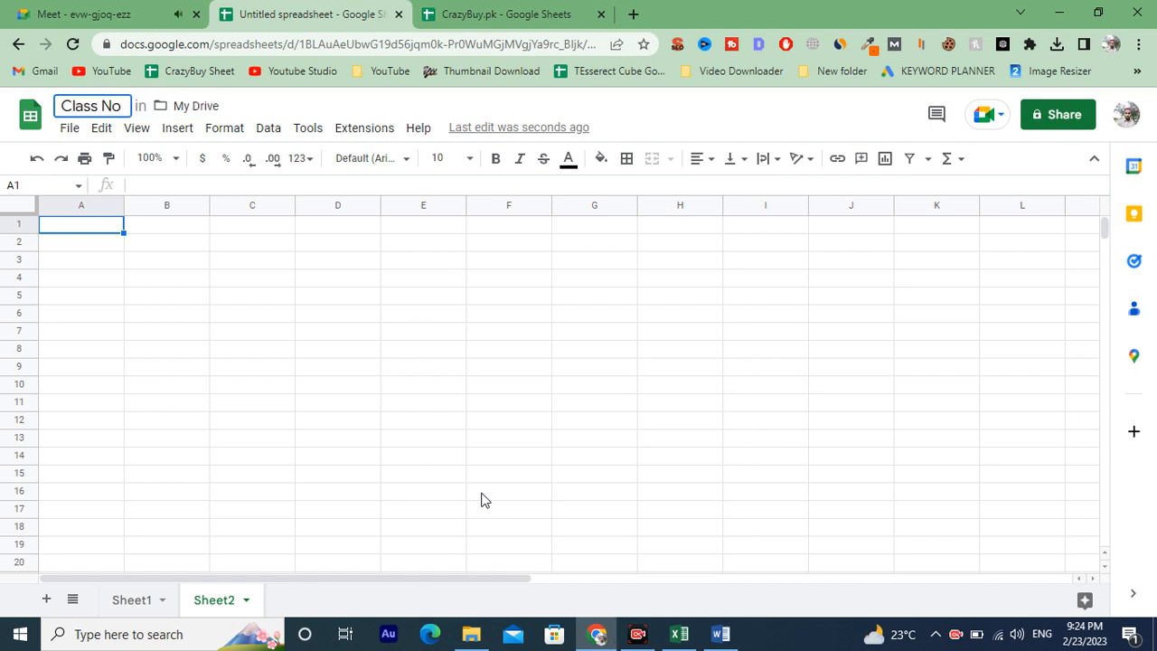
type("1")
left_click(572, 547)
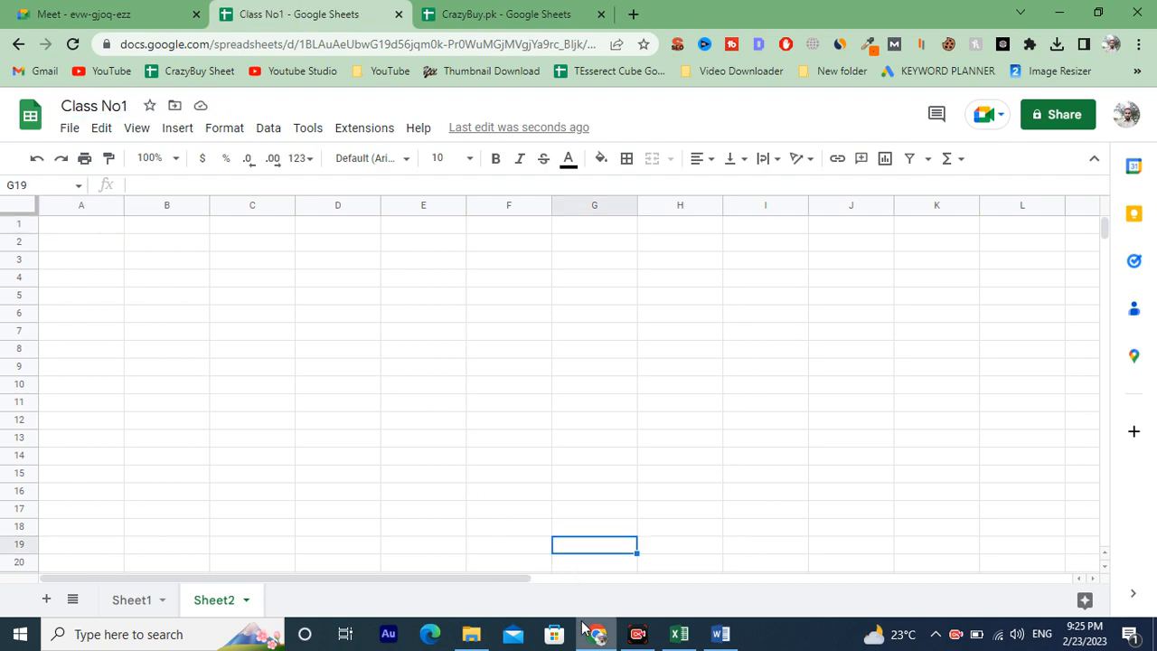
Return to the Meet home screen and try to join a meeting by pasting a link into the code field.
left_click(589, 628)
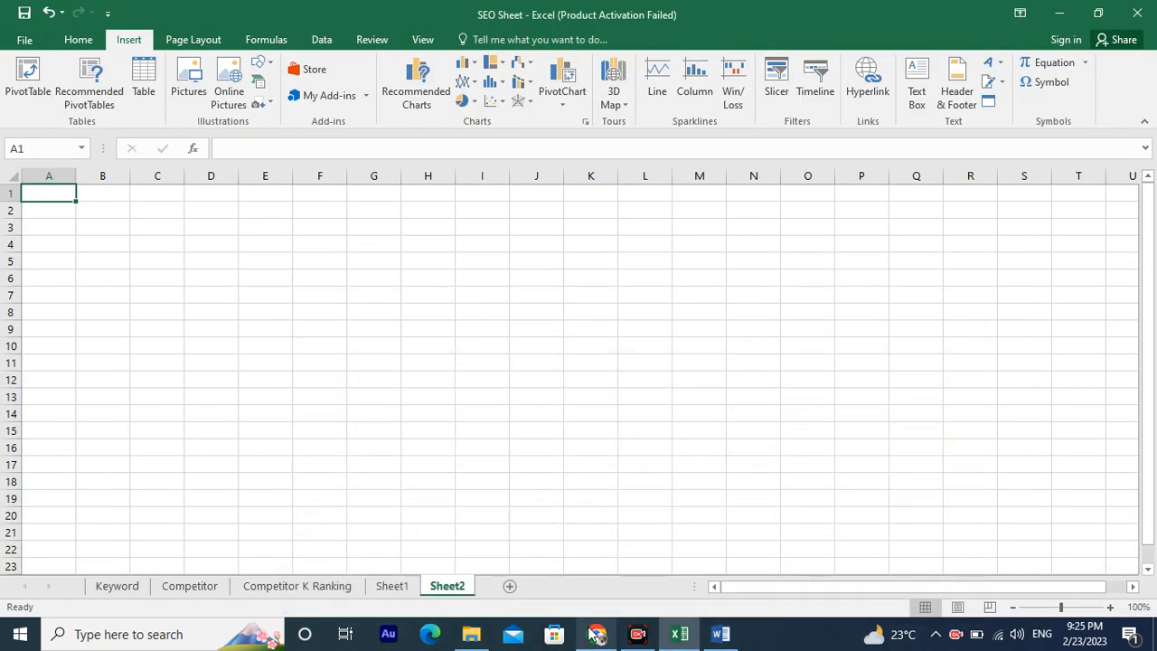
left_click(595, 634)
left_click(135, 15)
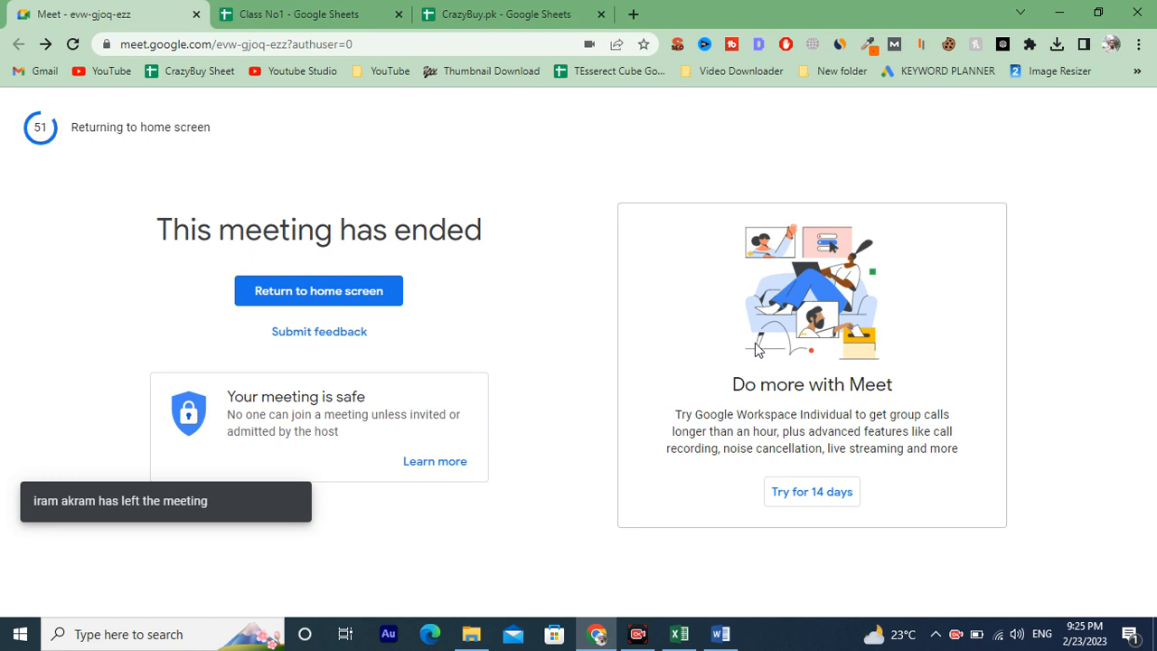
left_click(305, 299)
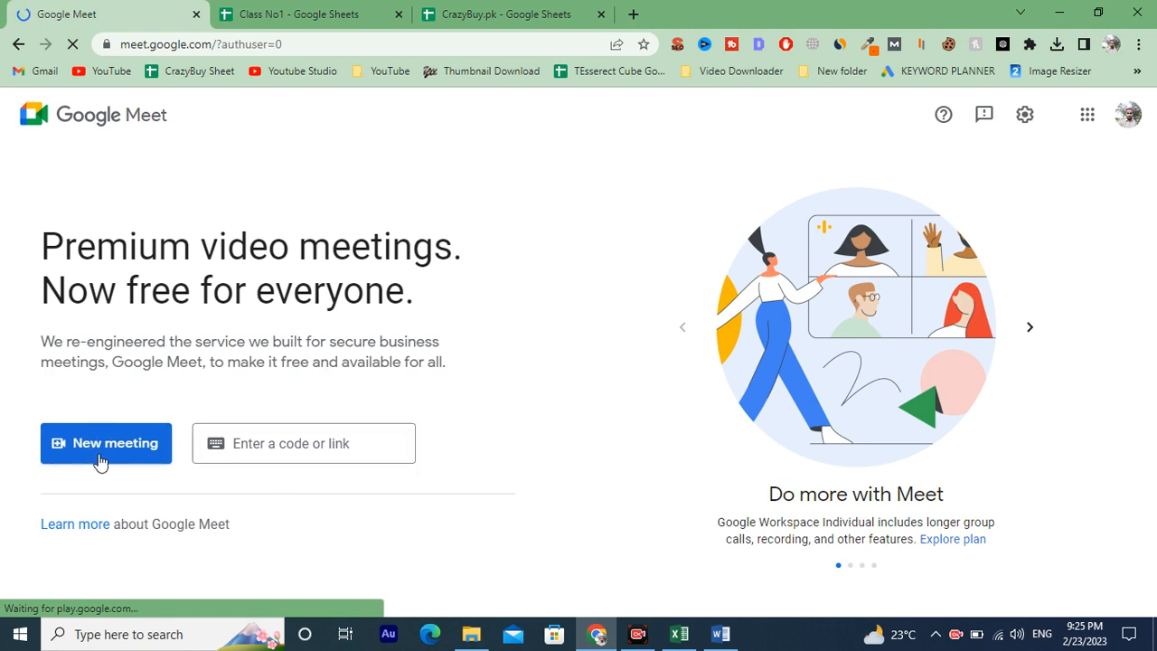
left_click(101, 453)
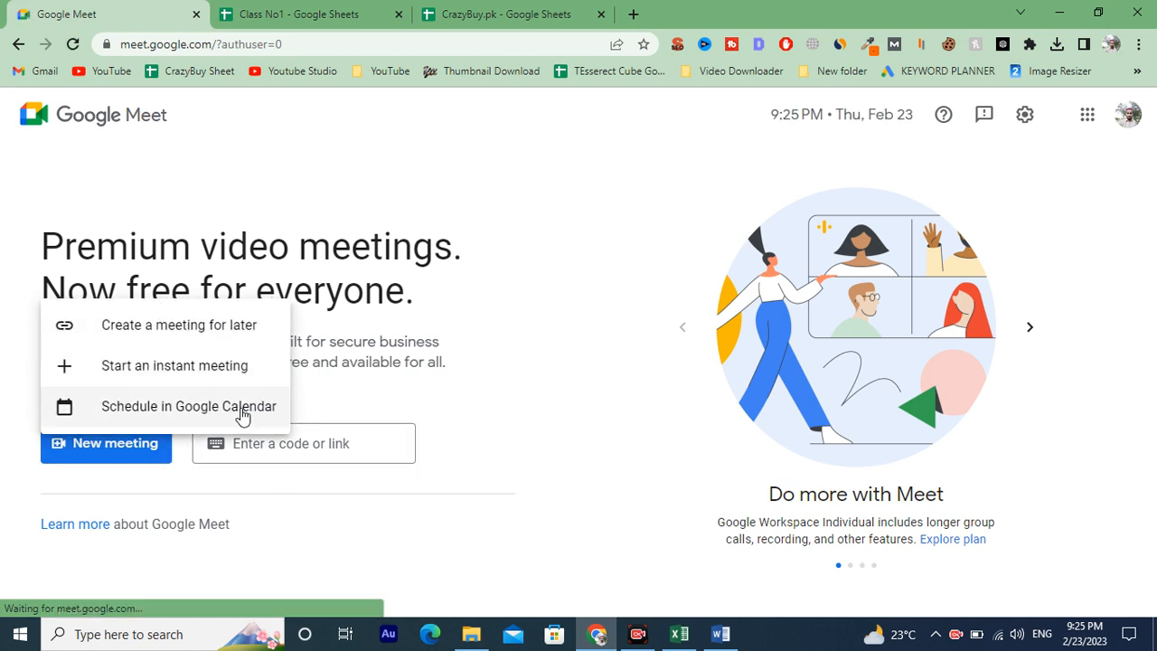
left_click(276, 444)
type("store_description=CrazyB")
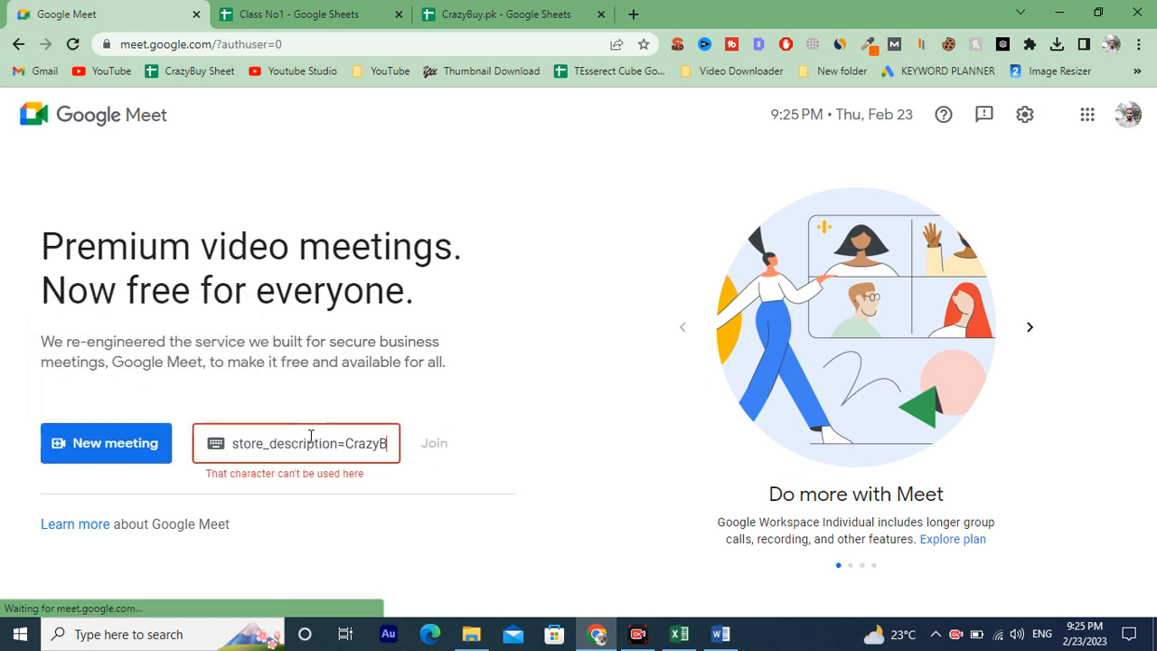
Reopen the last closed tab and browse the browser history for the earlier meeting link.
left_click(336, 12)
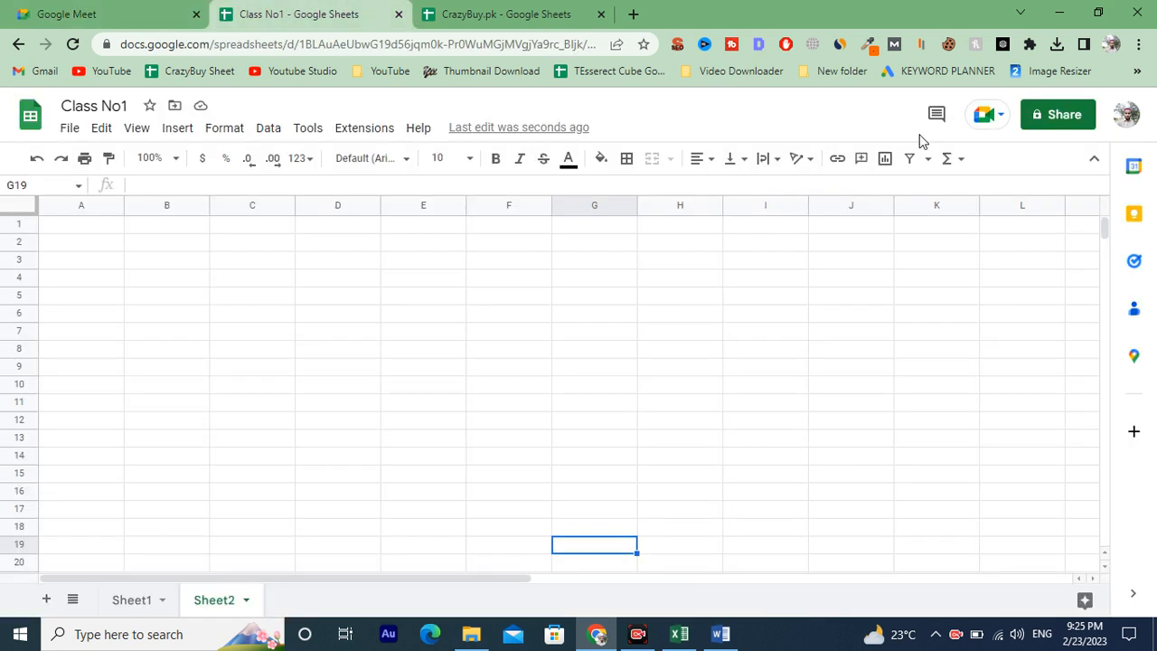
key("ctrl+shift+t")
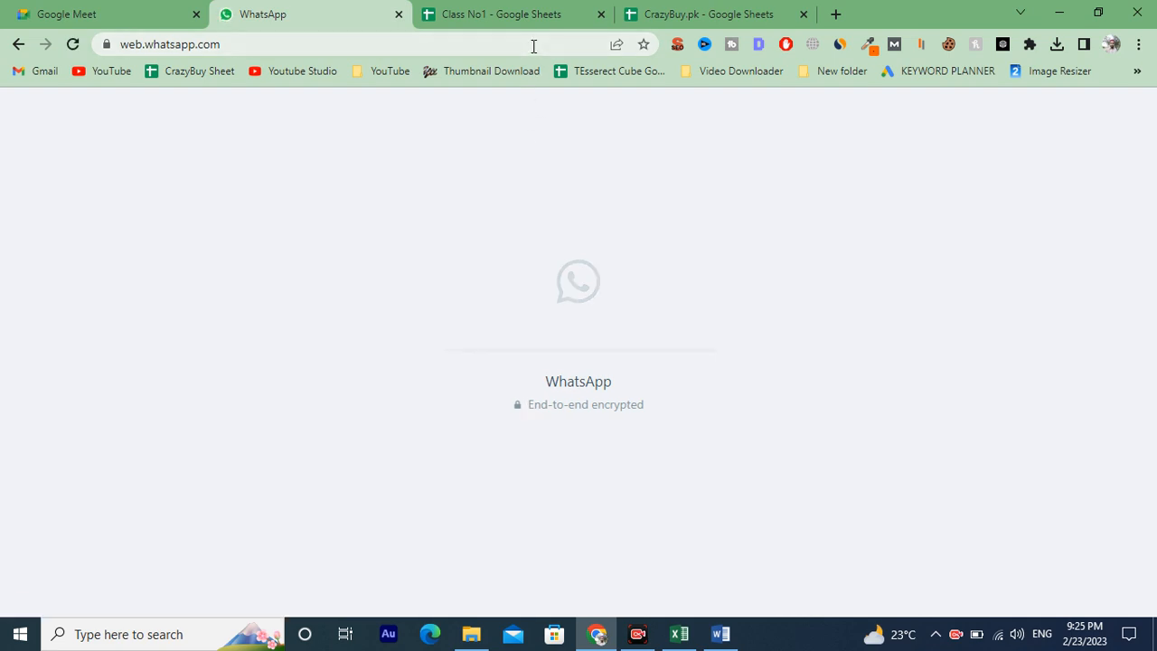
key("ctrl+h")
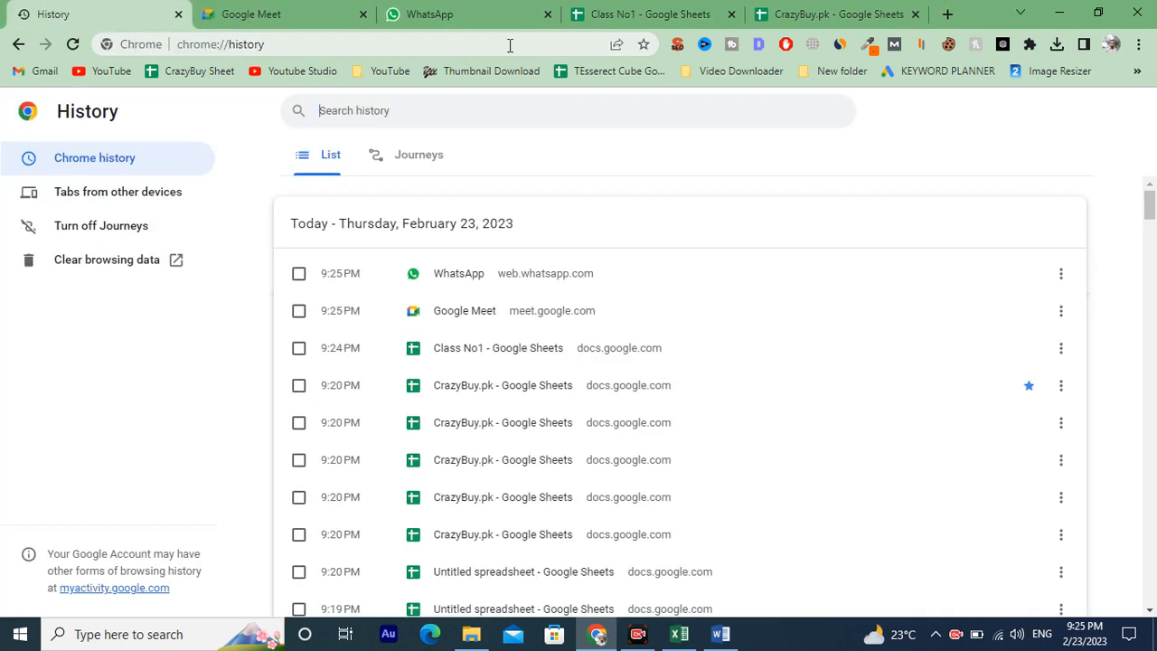
scroll(522, 495, "down", 2)
scroll(526, 478, "down", 3)
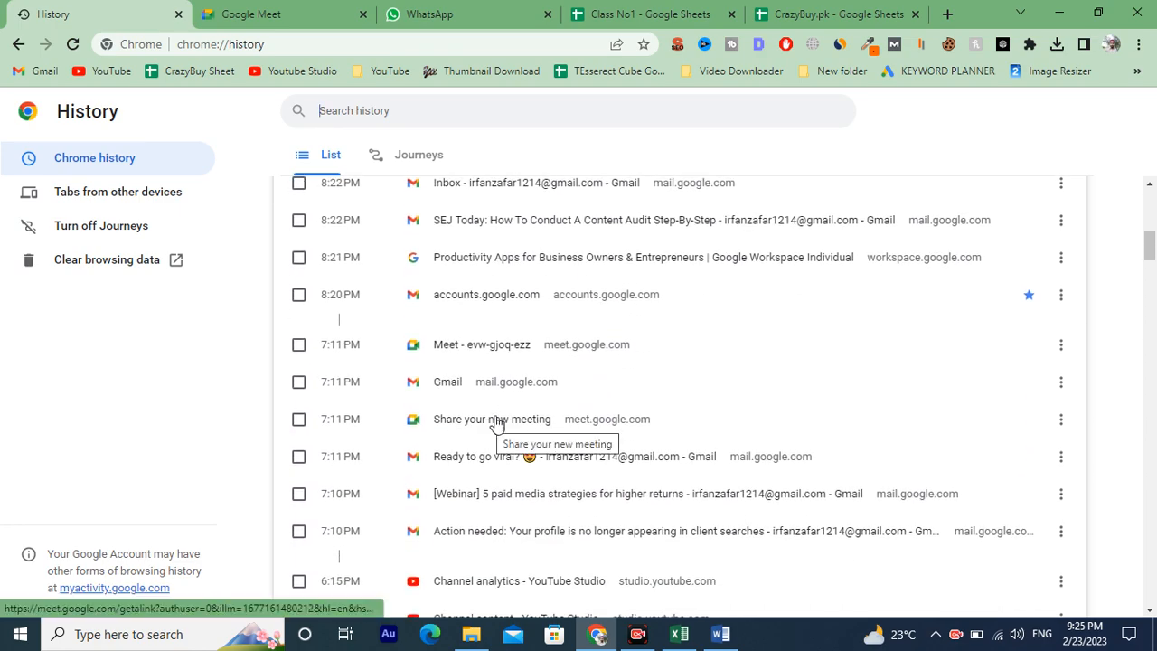
scroll(579, 456, "down", 1)
scroll(556, 460, "down", 3)
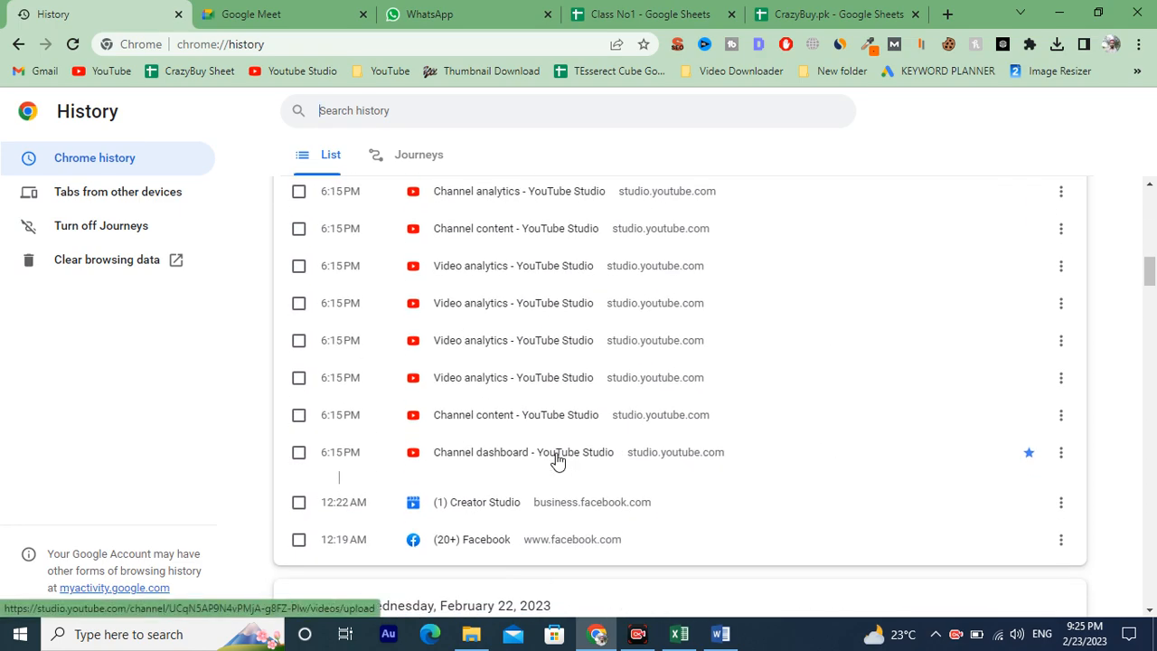
scroll(549, 454, "up", 5)
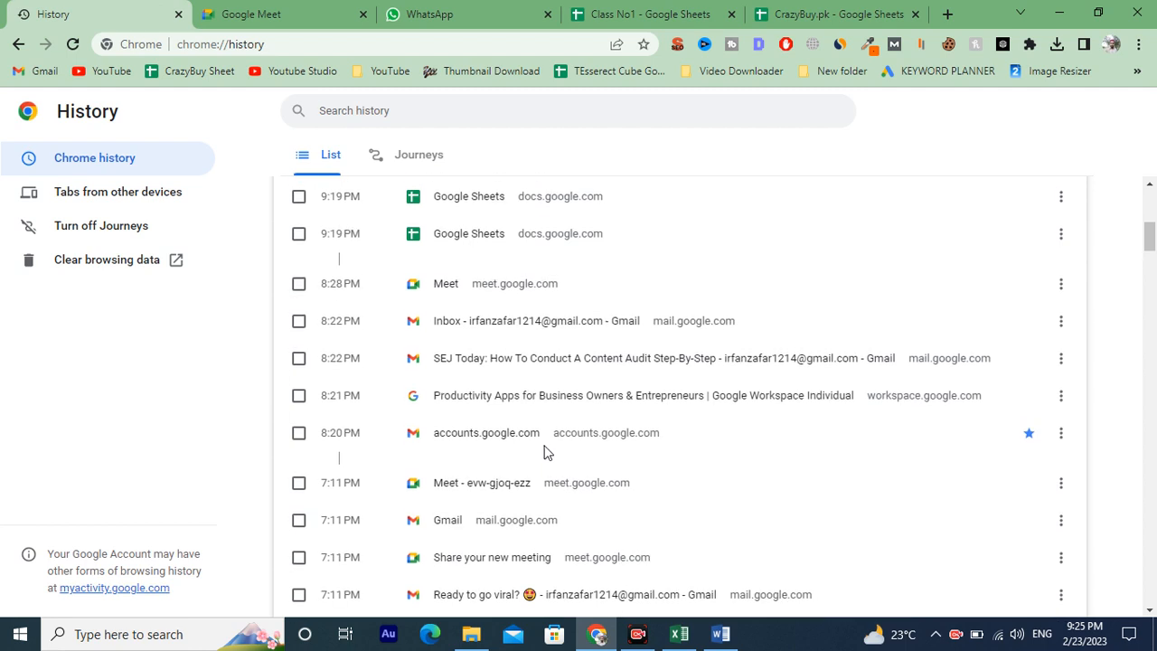
Open the earlier meeting from the history in a new tab and select its address.
middle_click(494, 488)
left_click(249, 9)
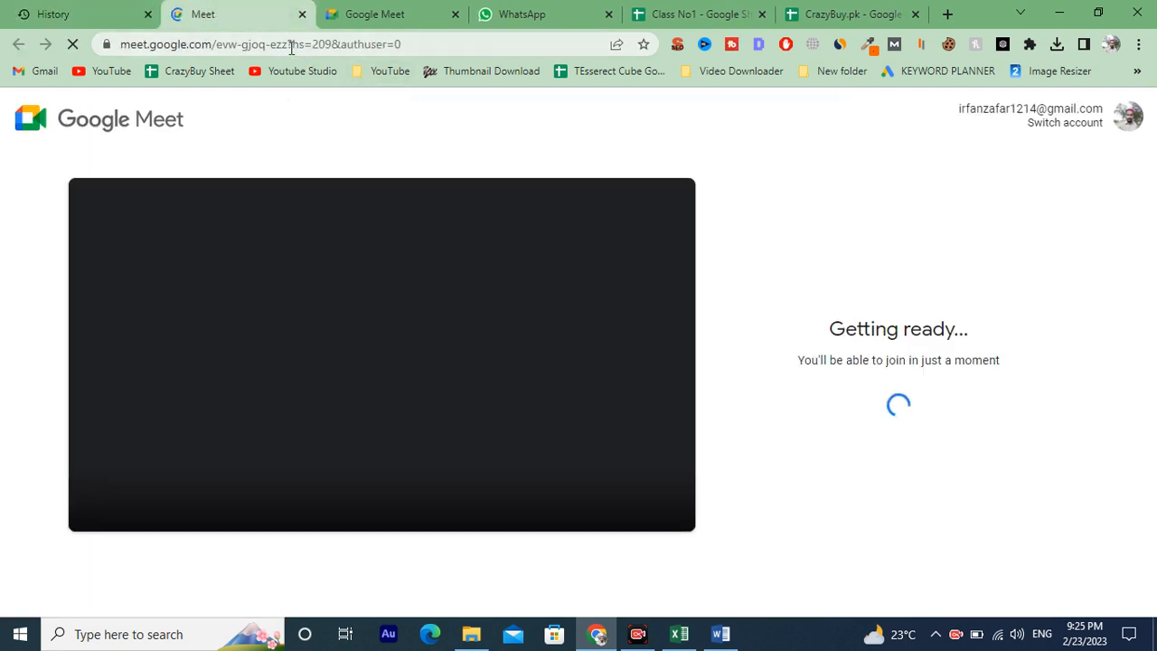
left_click_drag(288, 44, 124, 51)
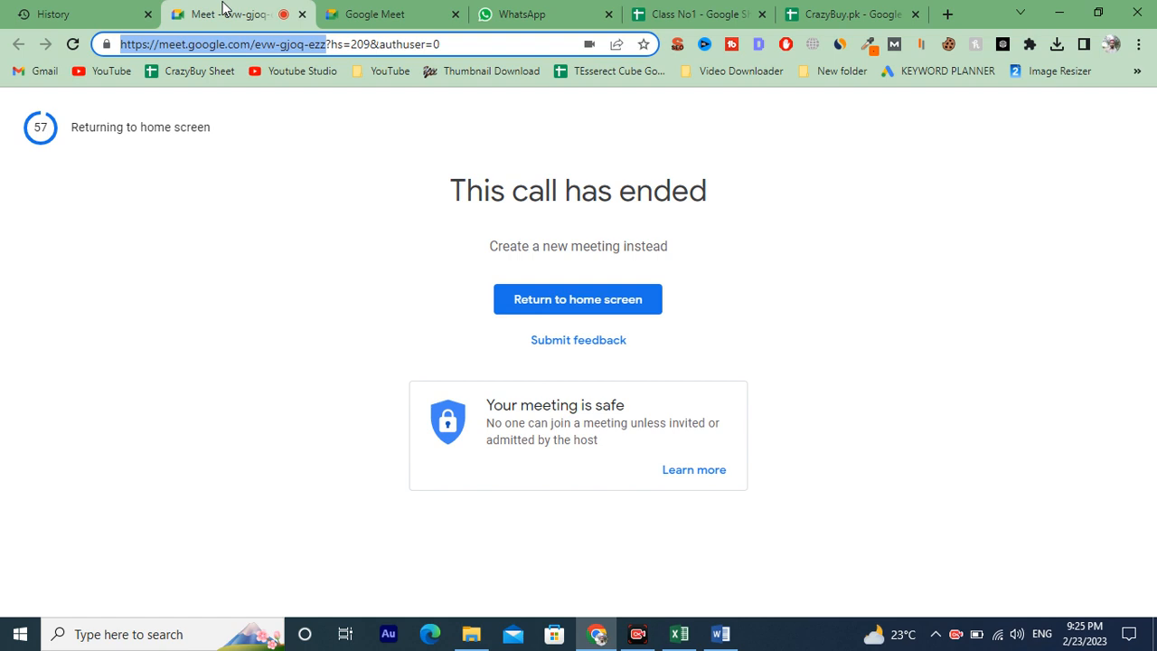
Create a new Google Meet meeting for later and copy its link.
left_click(568, 304)
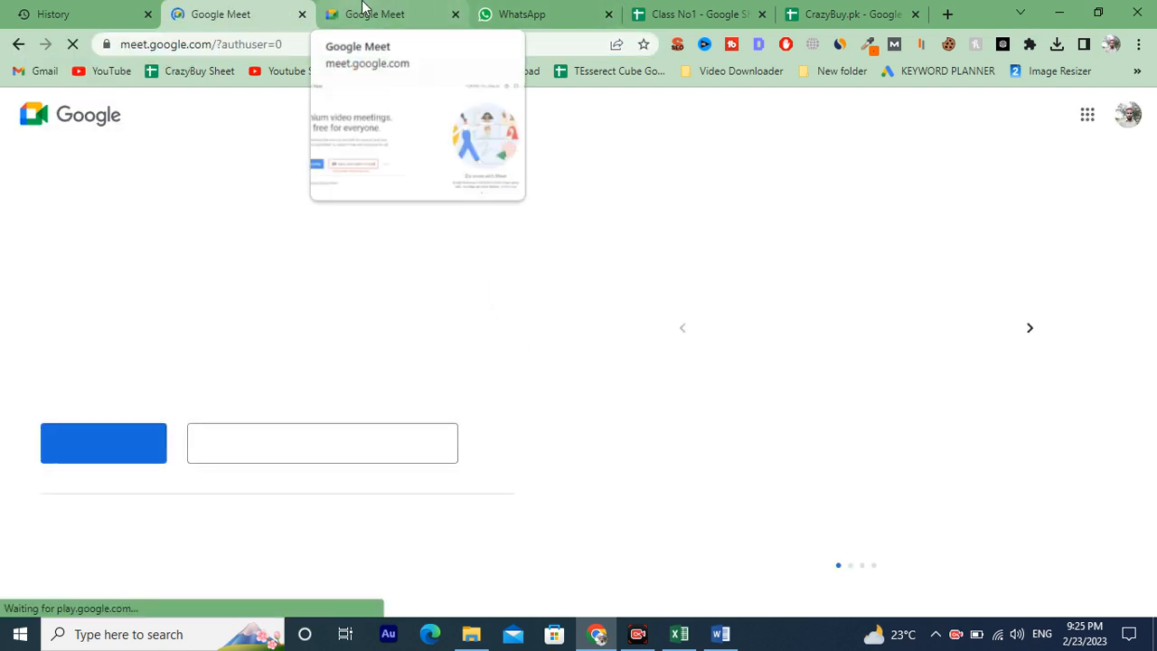
left_click(116, 448)
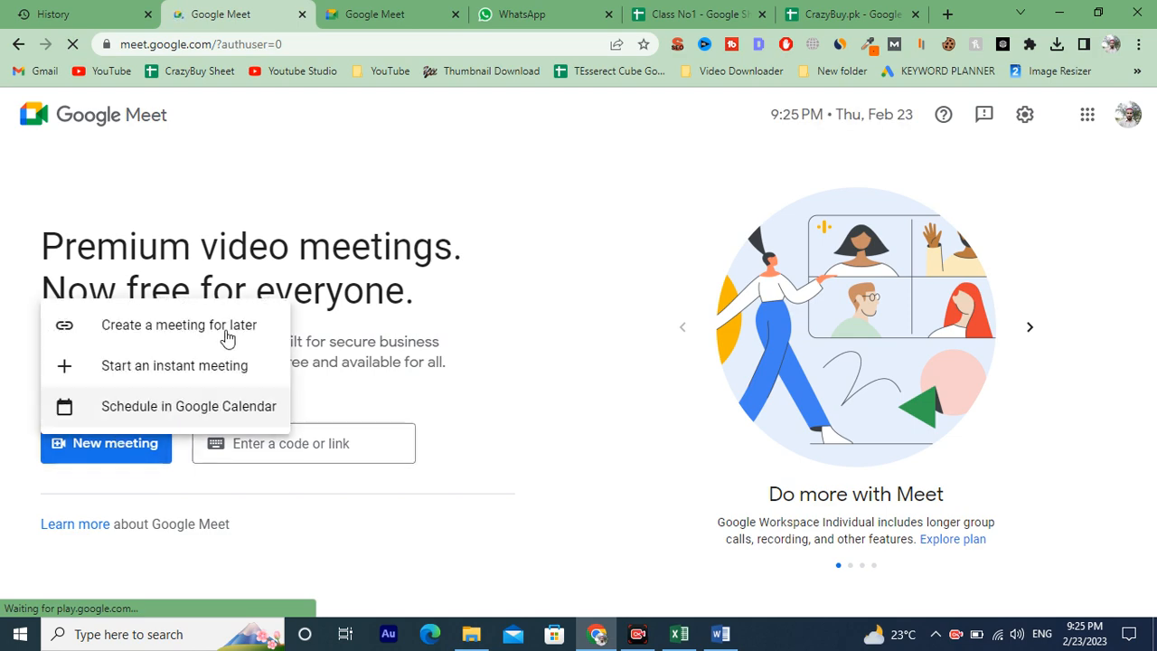
left_click(157, 336)
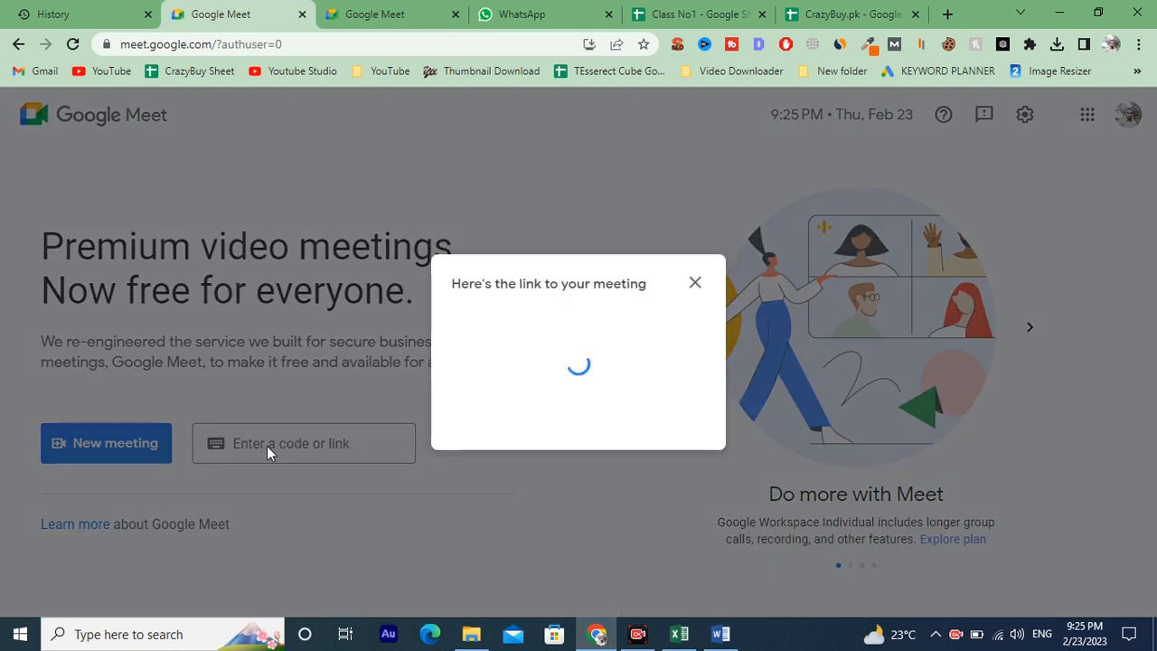
left_click(691, 390)
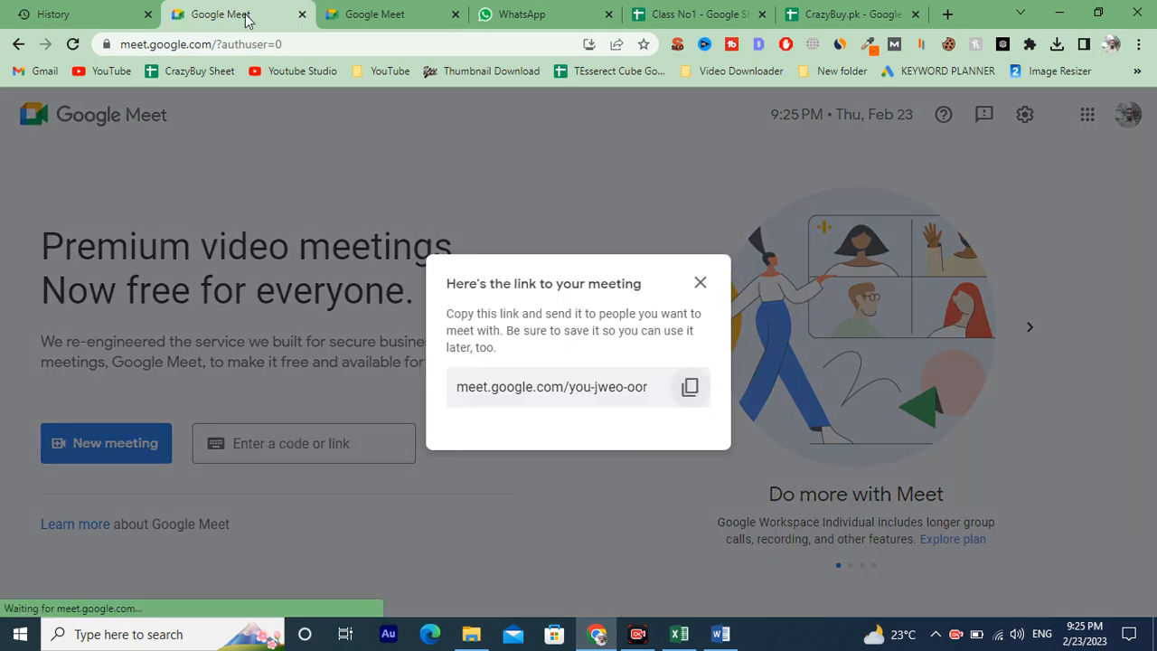
Go from the new meeting back to the Class No1 spreadsheet and open Sheet1.
left_click(583, 9)
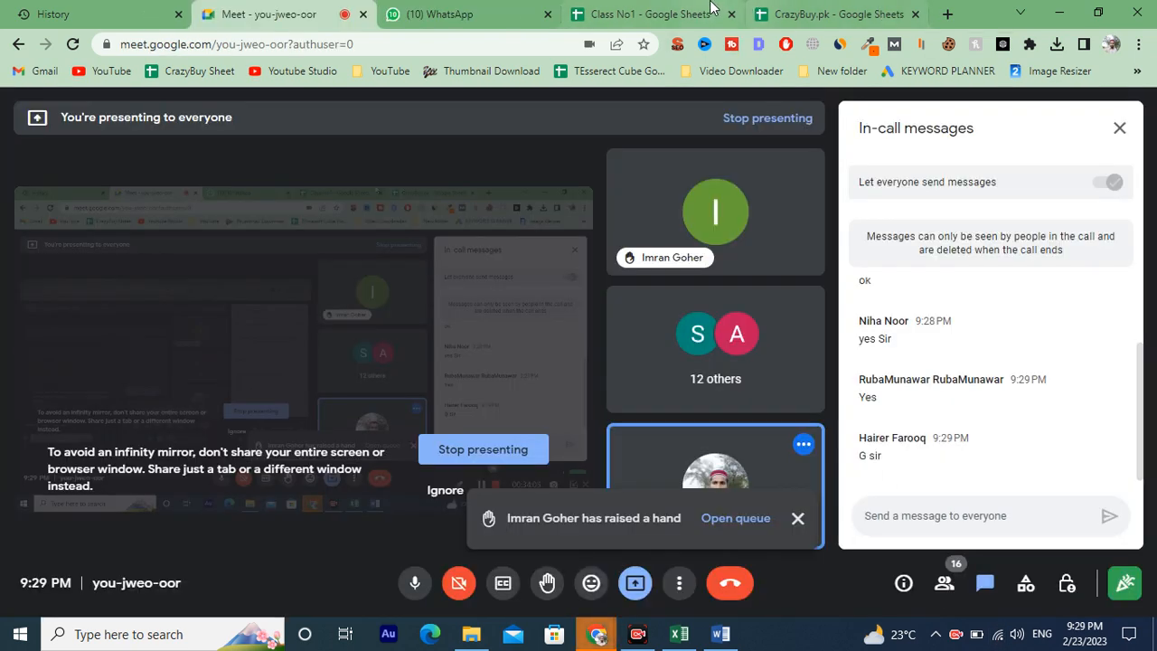
left_click(651, 14)
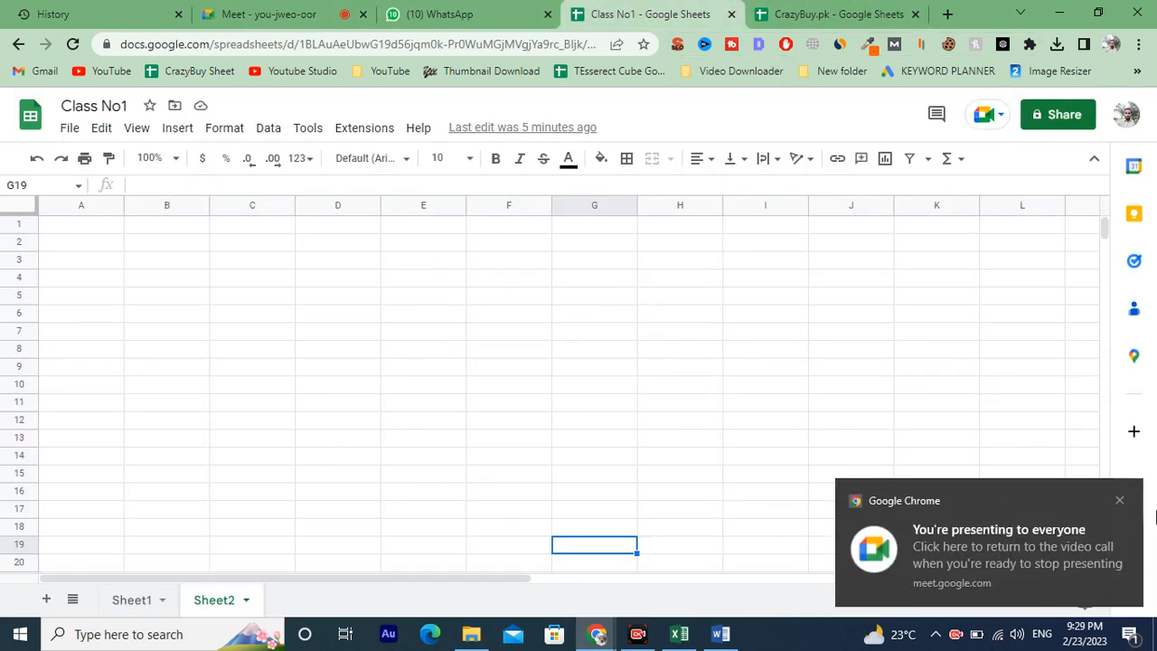
left_click(1118, 502)
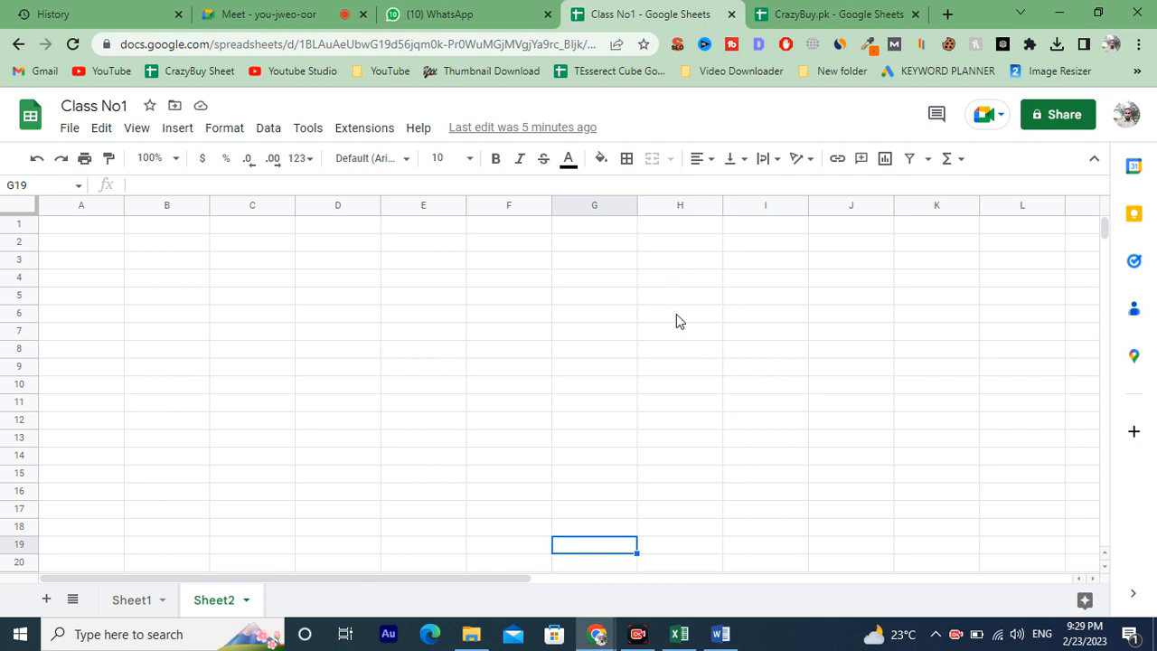
left_click(697, 159)
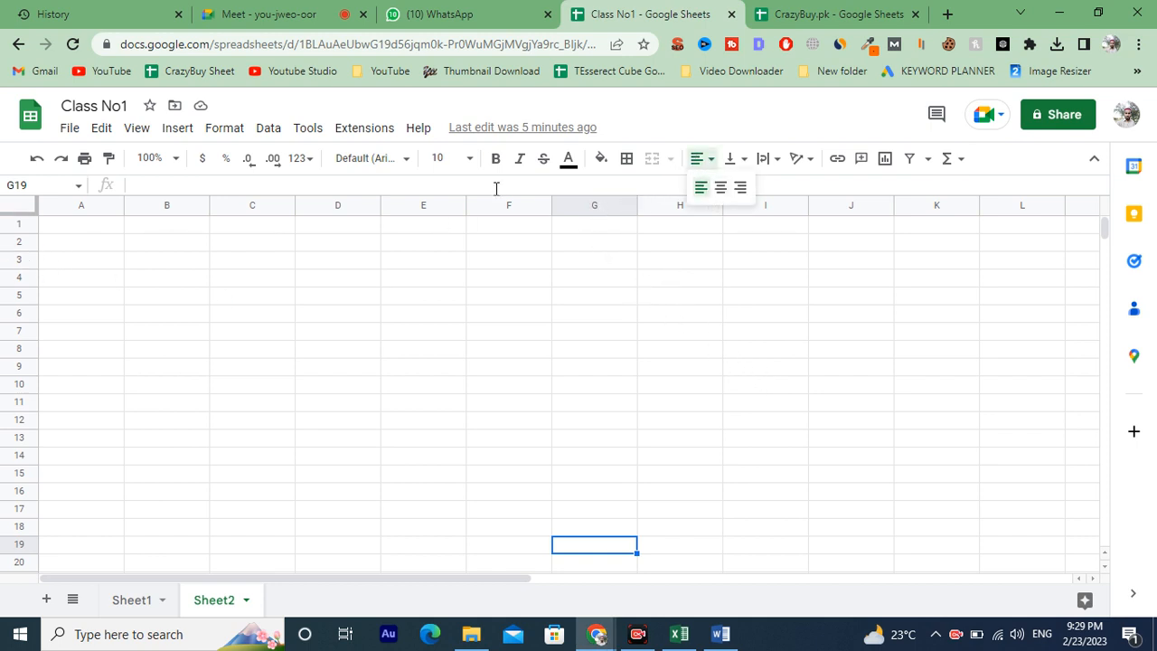
left_click(126, 601)
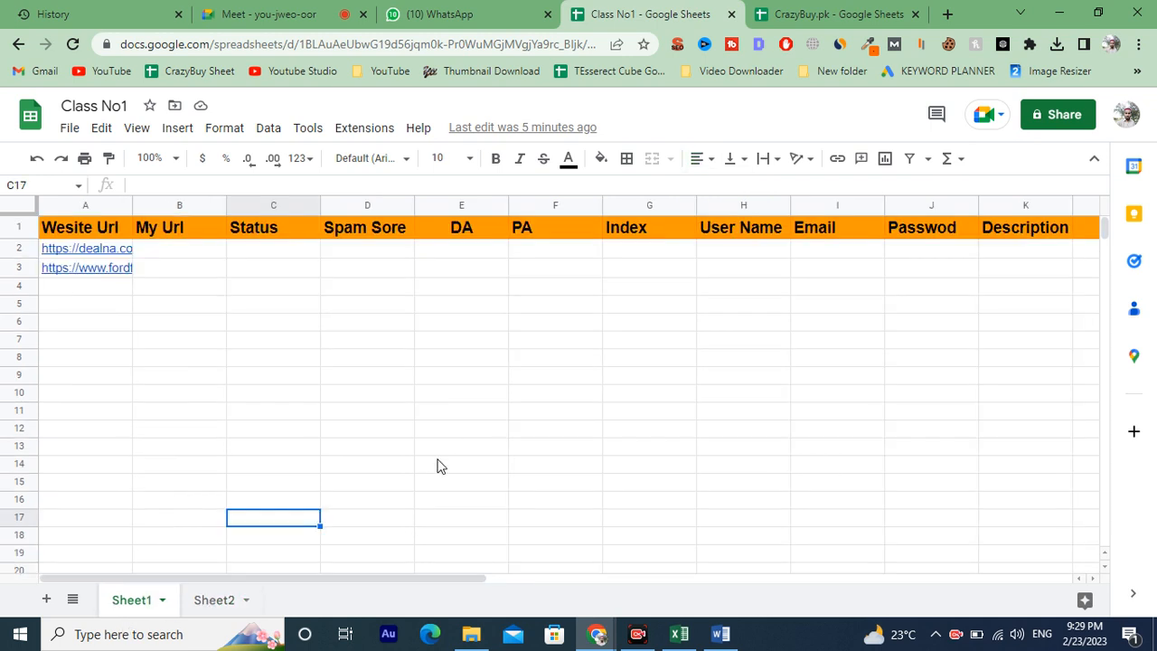
Paste the dealna.com link into cell D6.
left_click(106, 253)
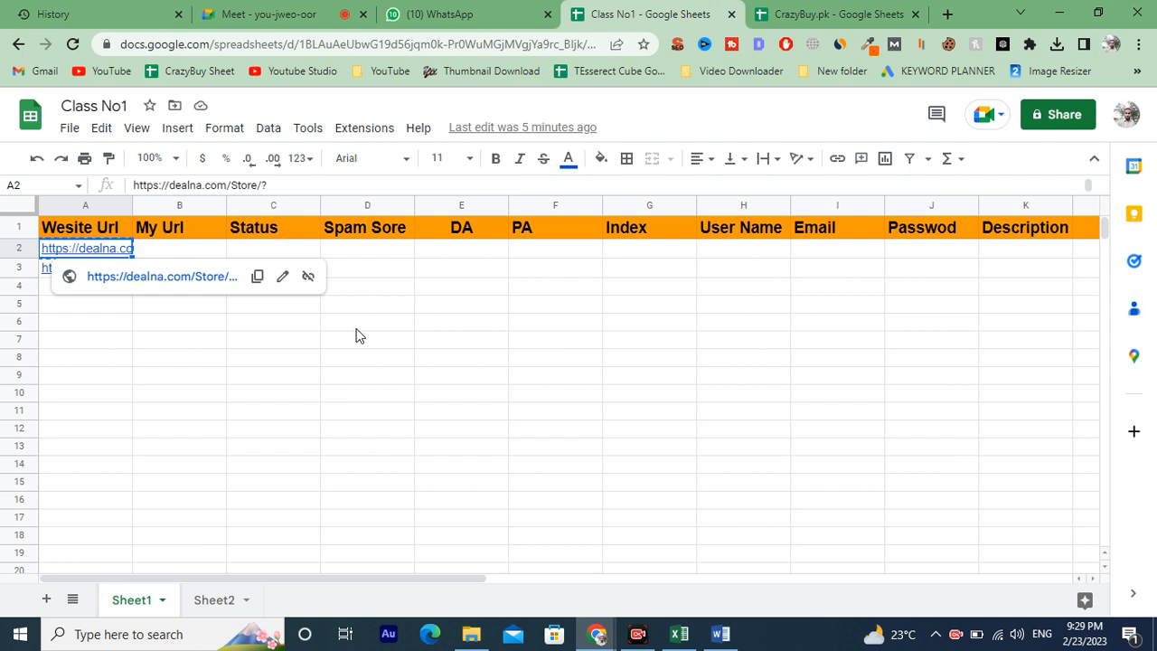
left_click(389, 323)
key("ctrl+v")
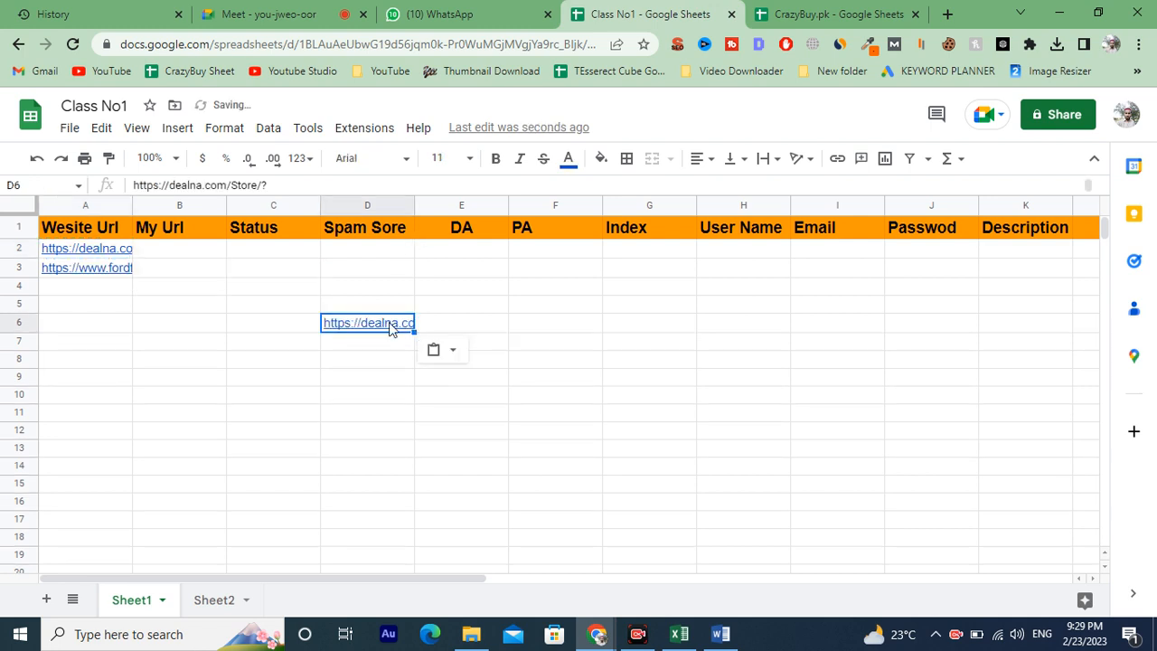
Enter Hello in cell F6.
left_click(556, 328)
type("Hello")
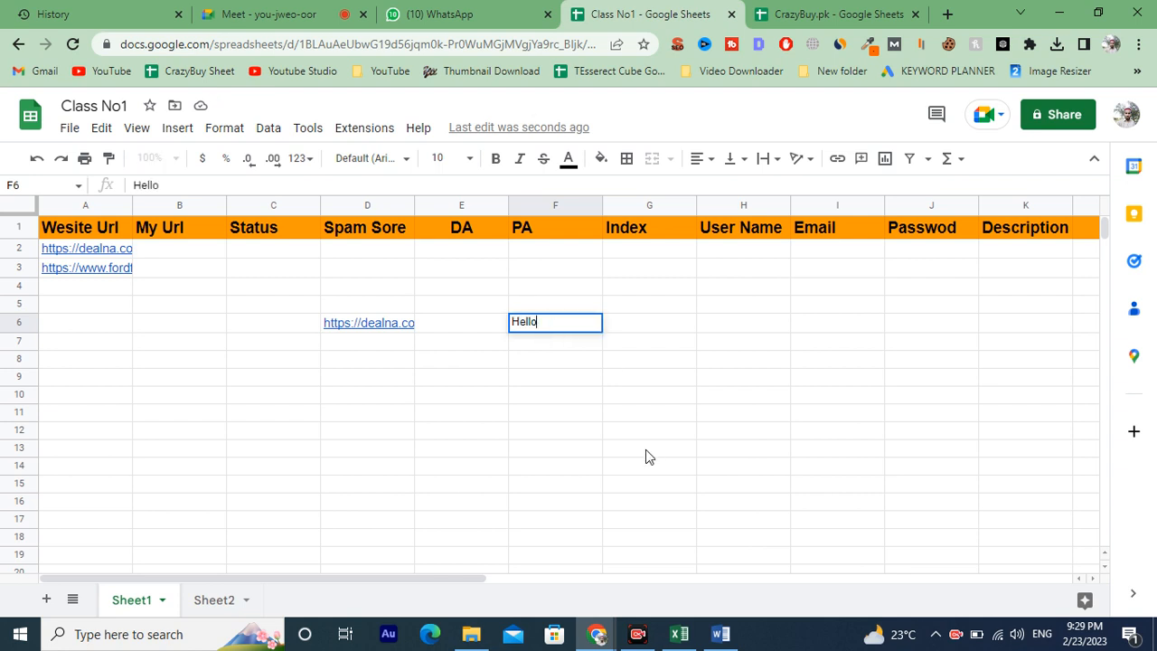
left_click(646, 449)
left_click(551, 325)
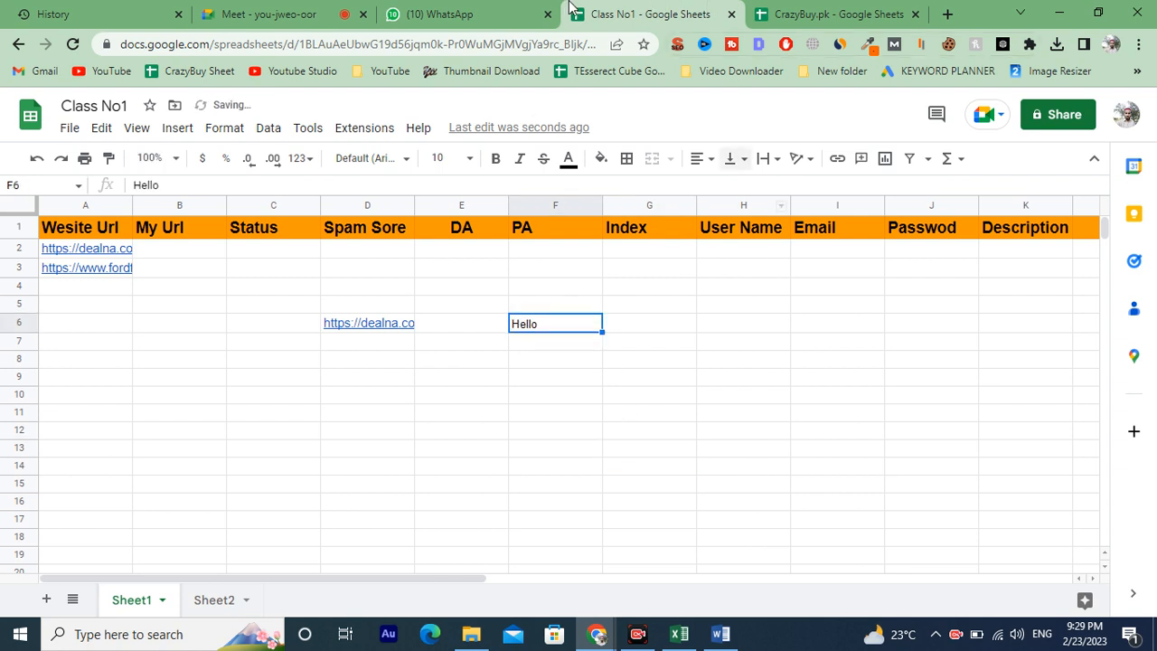
left_click(271, 14)
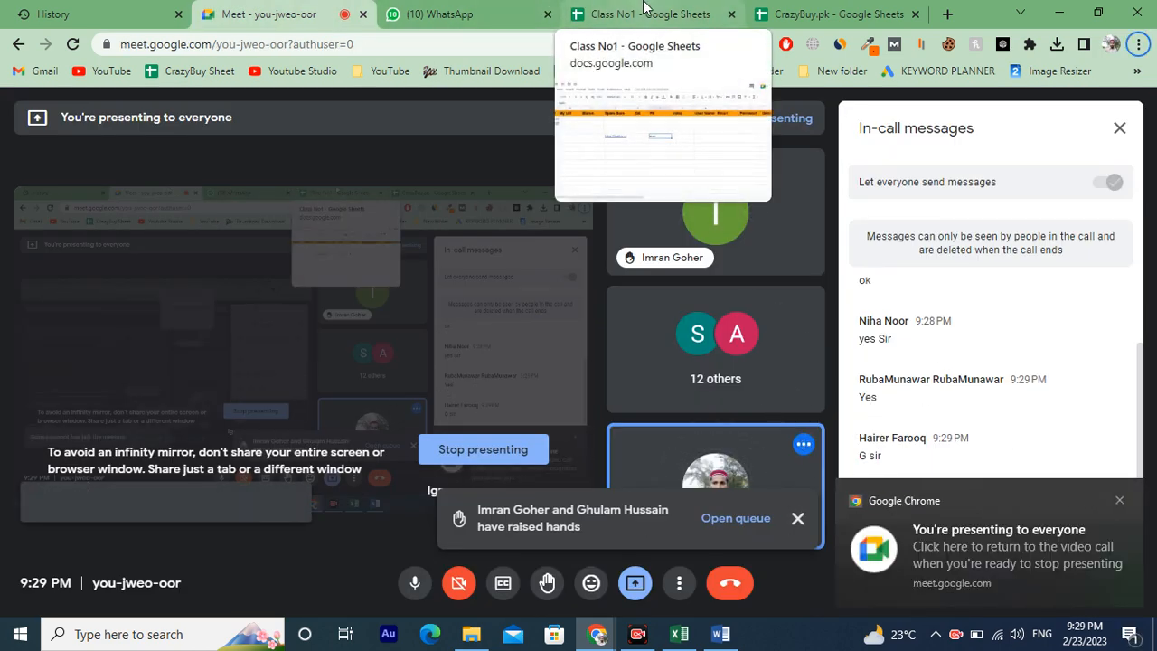
left_click(643, 7)
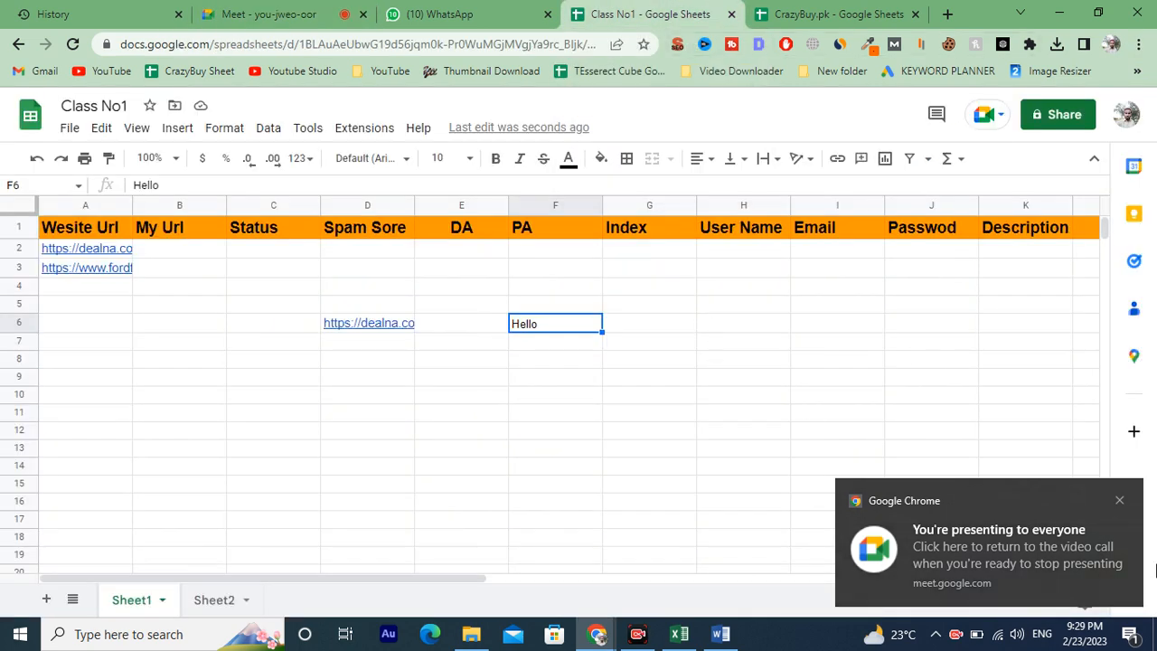
left_click(1118, 502)
left_click(628, 378)
Center the Hello text horizontally in cell F6.
left_click(556, 324)
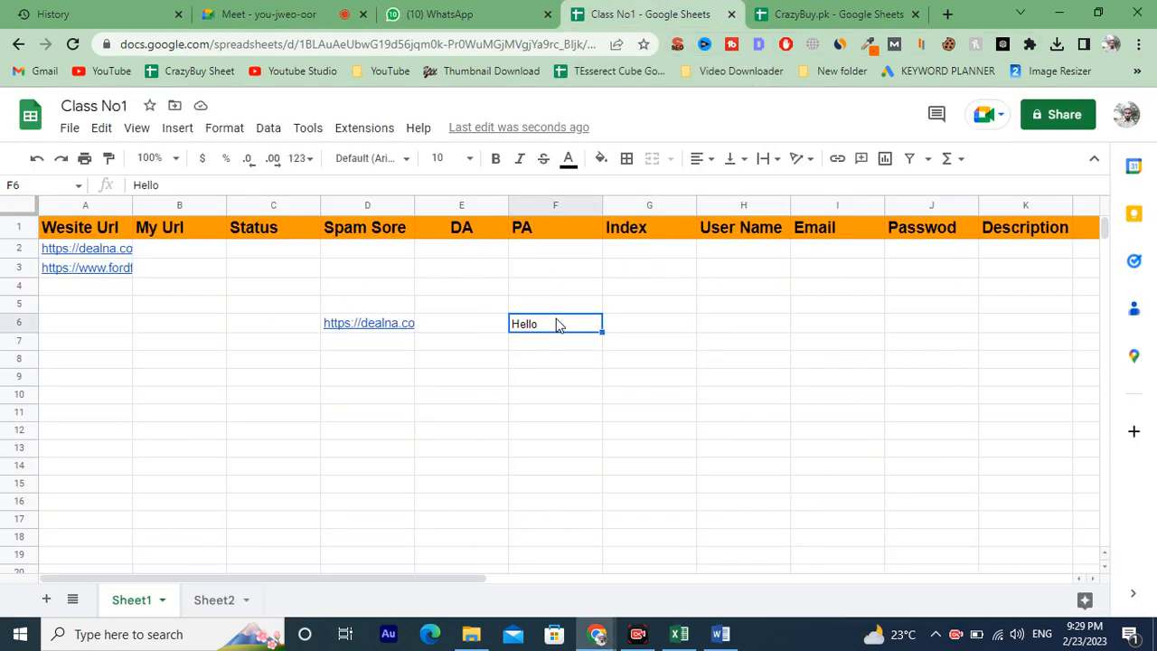
left_click(710, 161)
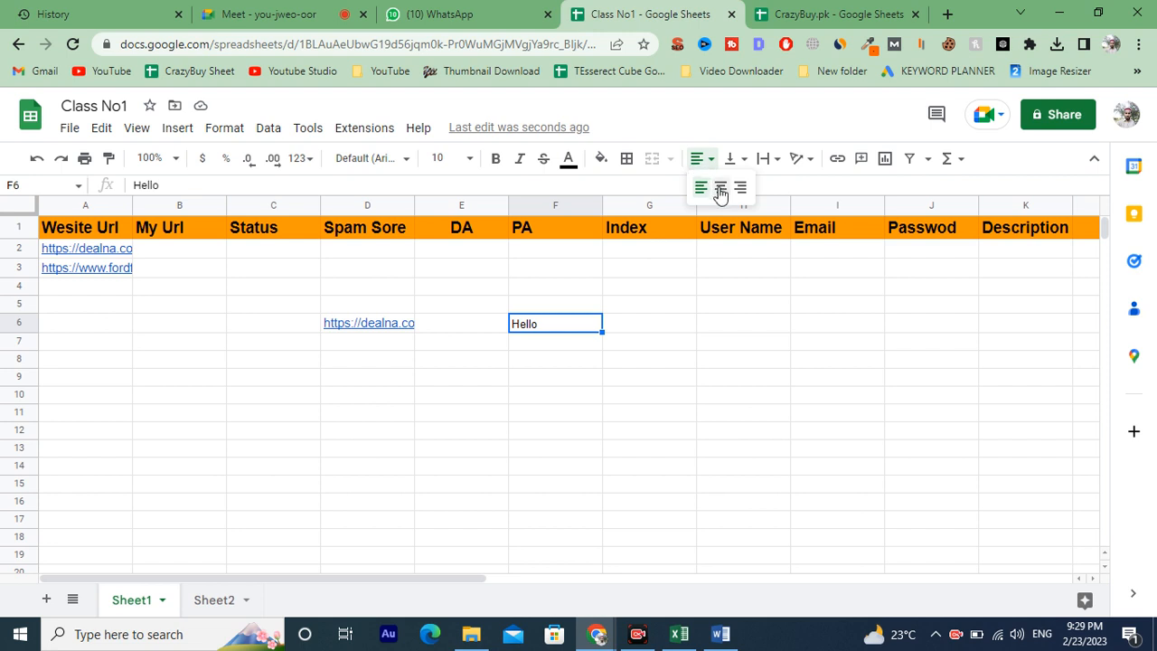
left_click(716, 188)
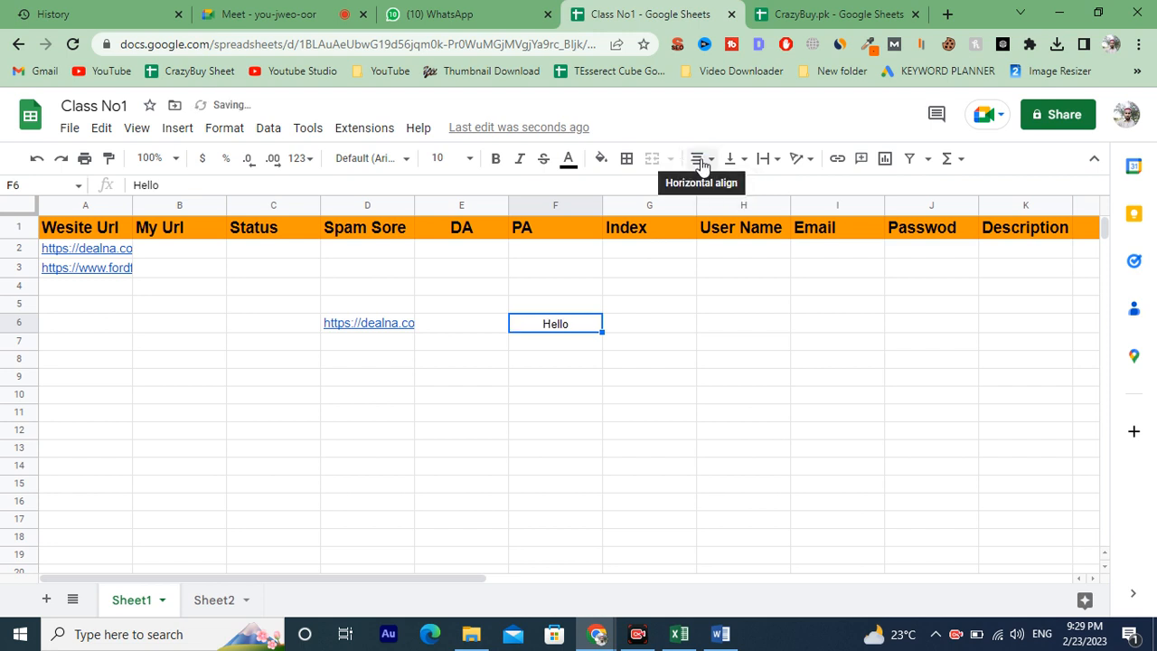
Align F6's text to the vertical middle and make row 6 several times taller.
left_click(734, 160)
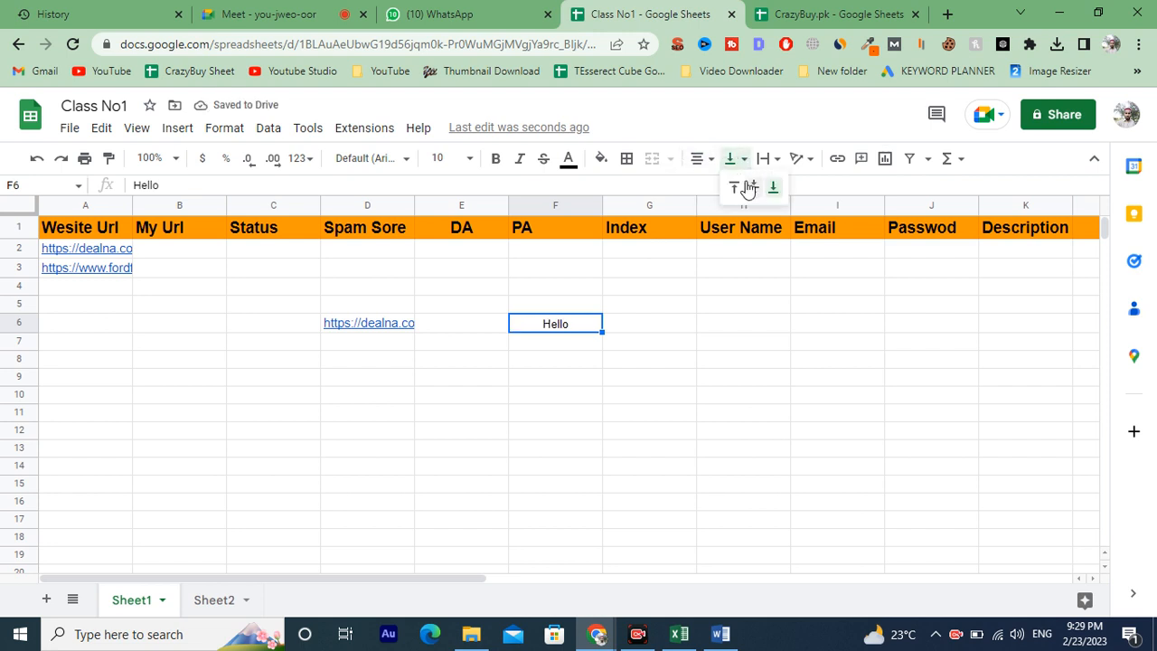
left_click(753, 188)
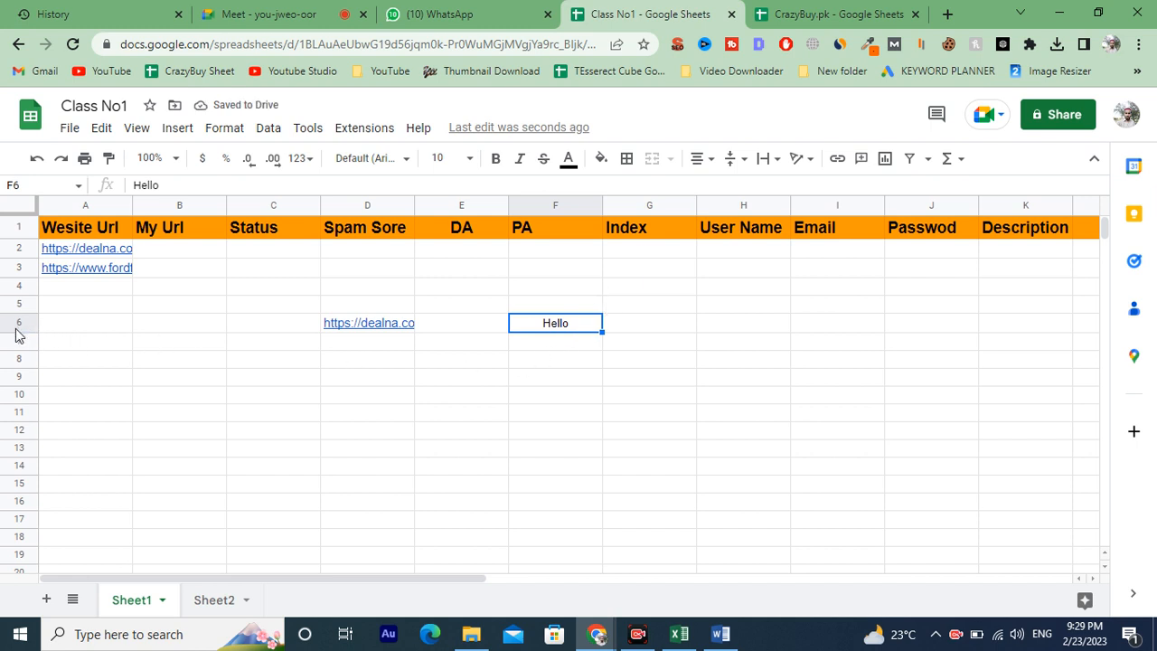
left_click_drag(18, 331, 20, 389)
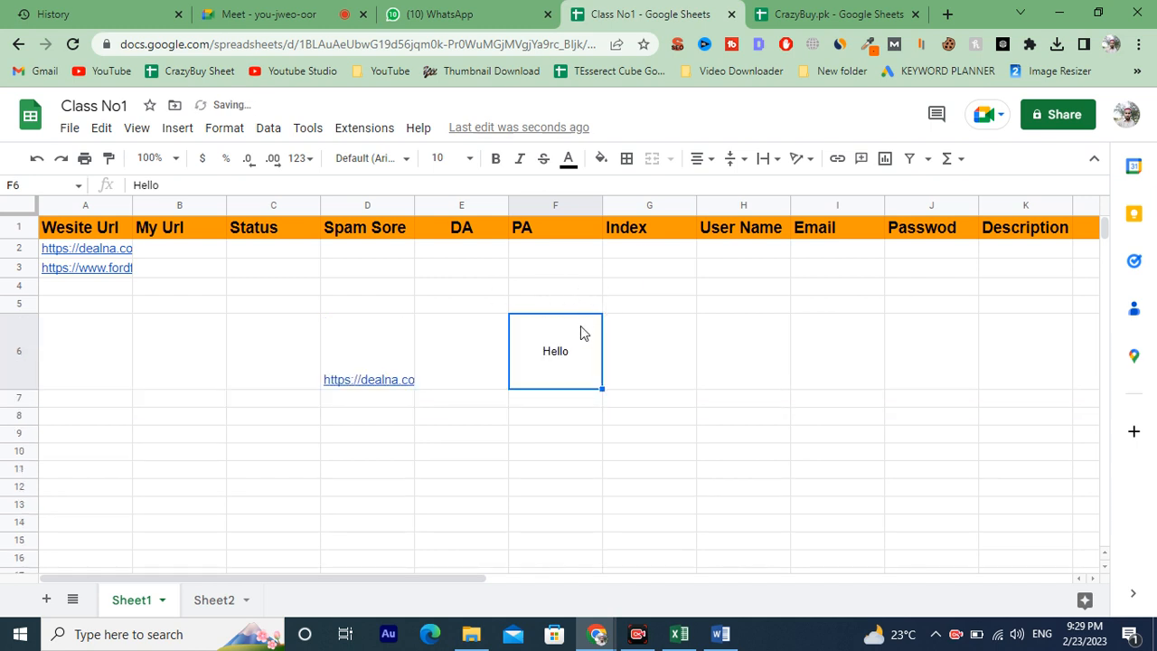
Demonstrate top, middle and bottom vertical alignment on F6, finishing with middle alignment.
left_click(739, 158)
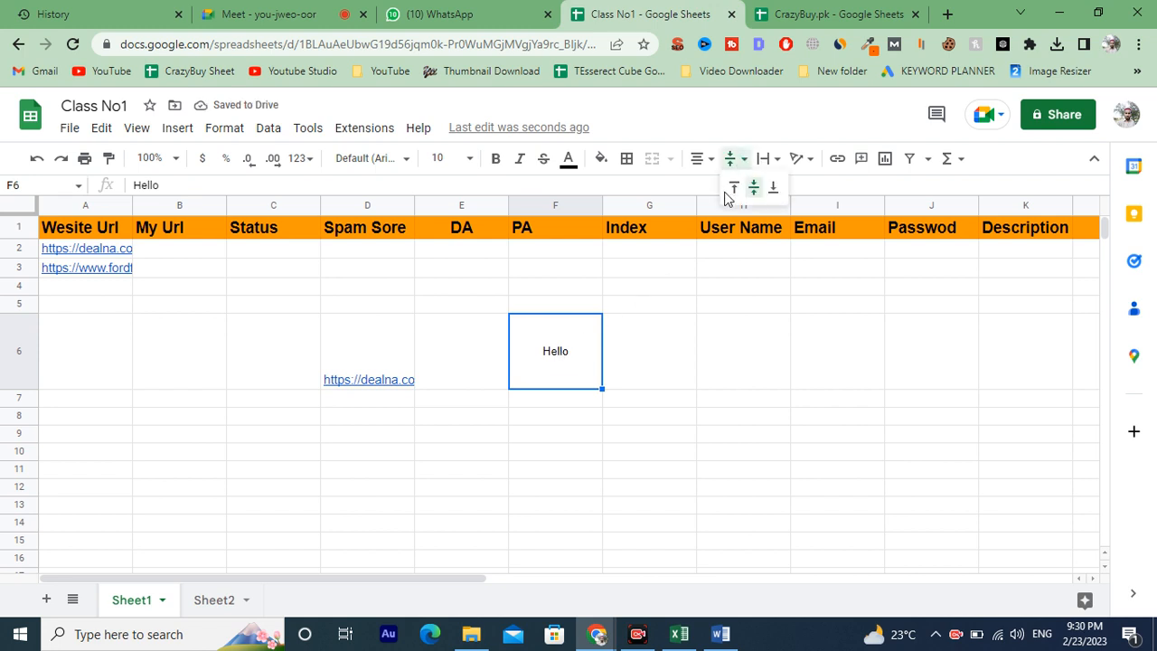
left_click(733, 188)
left_click(730, 158)
left_click(758, 190)
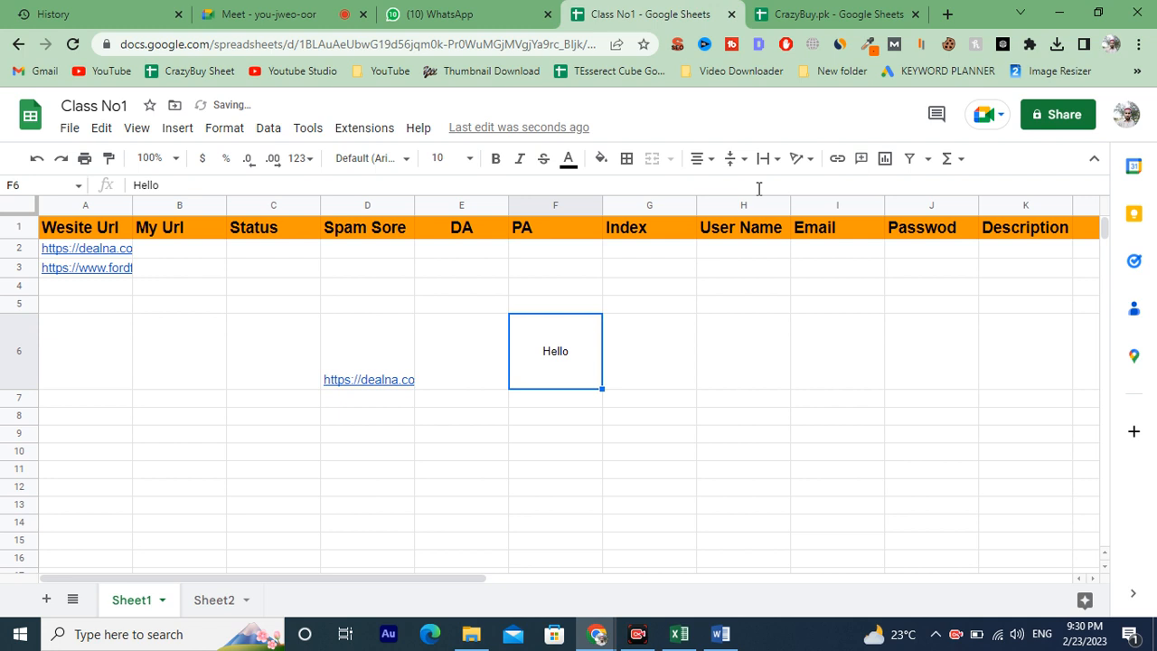
left_click(745, 165)
left_click(775, 190)
left_click(732, 162)
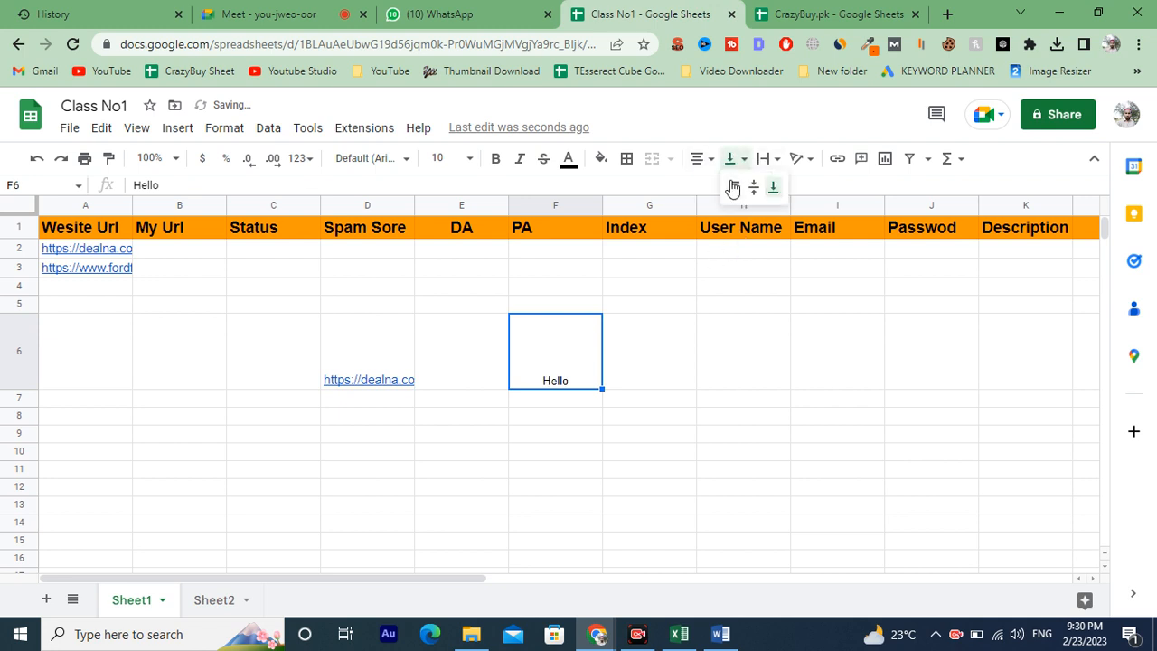
left_click(753, 190)
Set the link in D6 to overflow text wrapping, then switch it to clip.
left_click(762, 162)
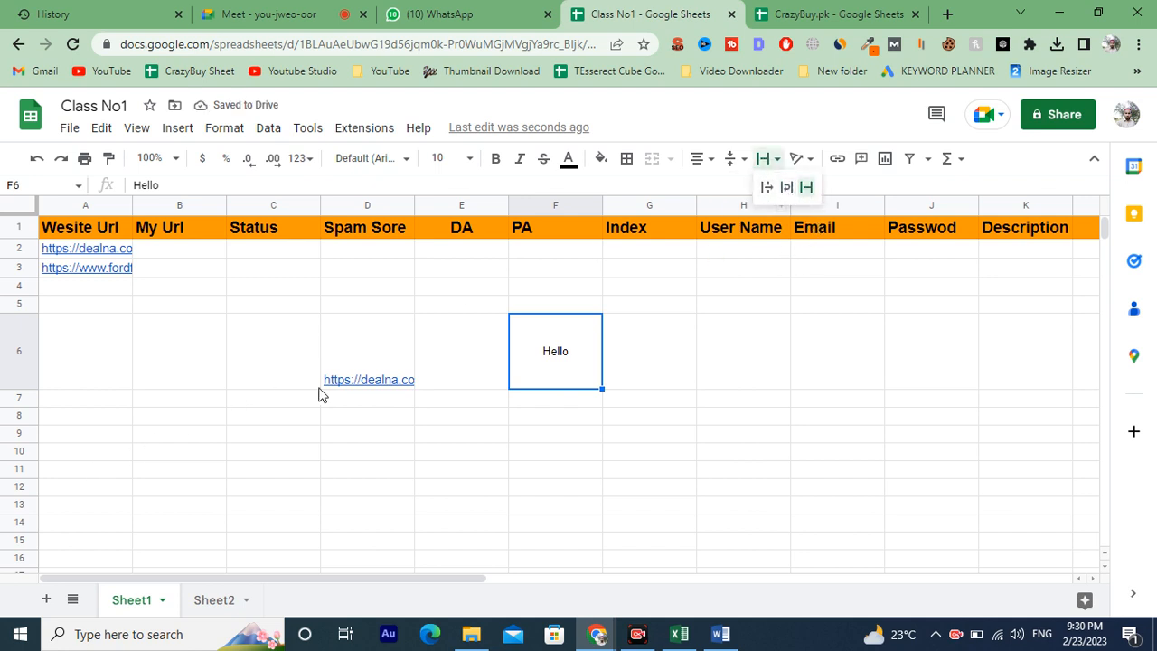
left_click(408, 386)
mouse_move(402, 387)
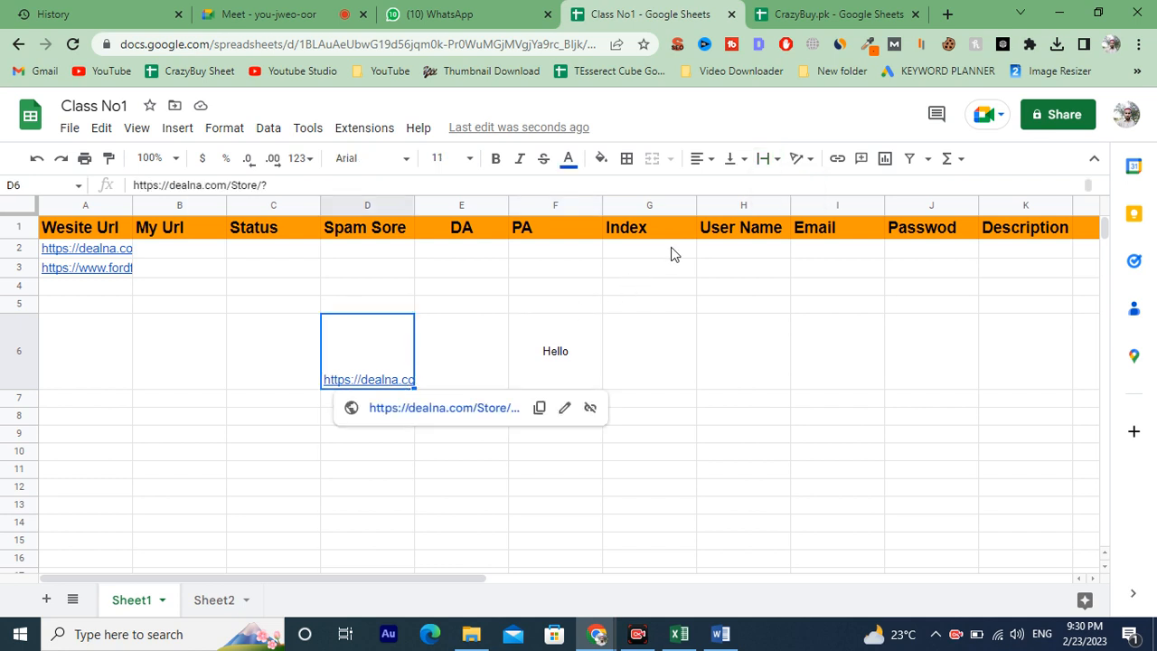
left_click(763, 159)
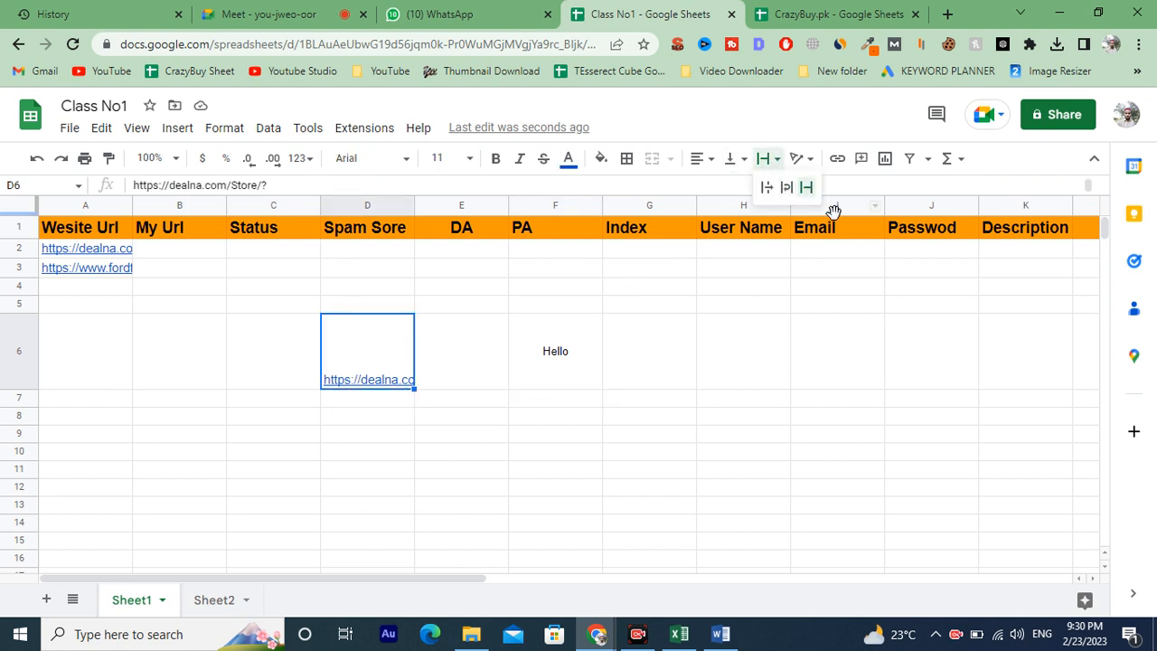
left_click(766, 189)
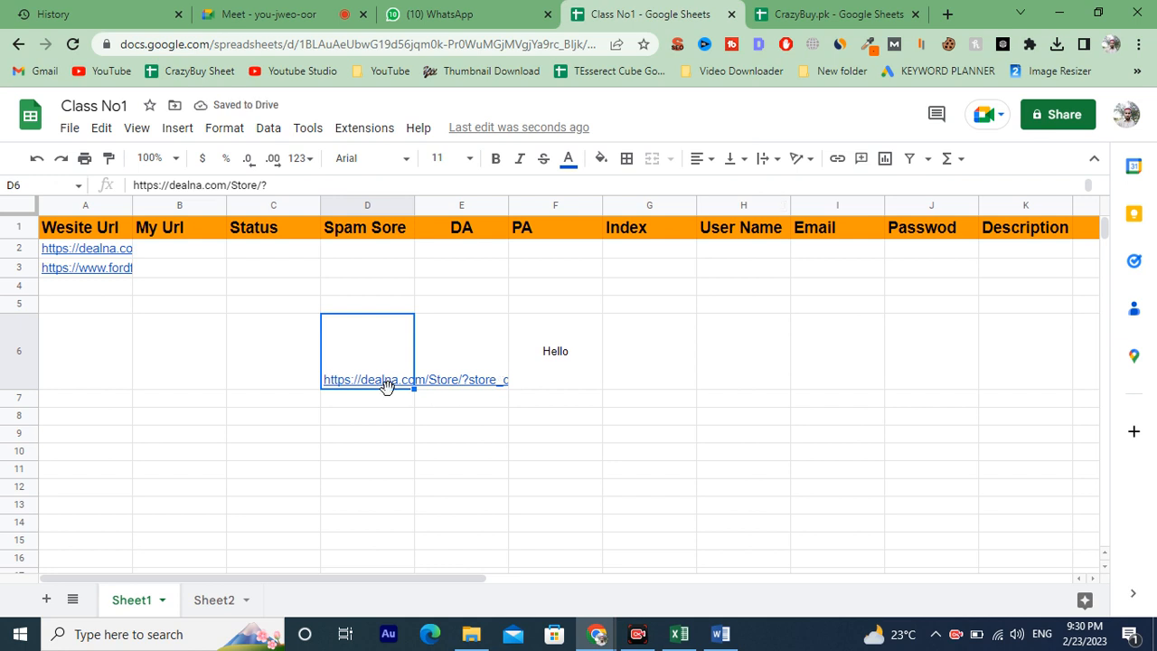
left_click(768, 160)
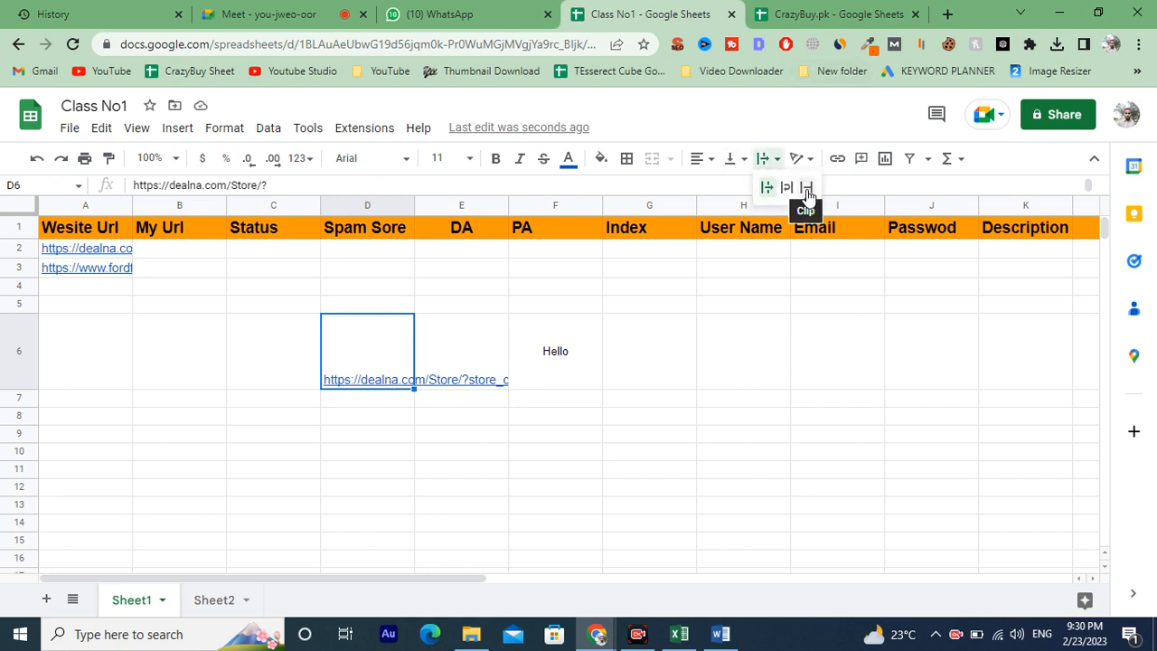
left_click(807, 187)
Switch to the Google Meet call, admit the waiting participant, and return to the spreadsheet.
key("ctrl+2")
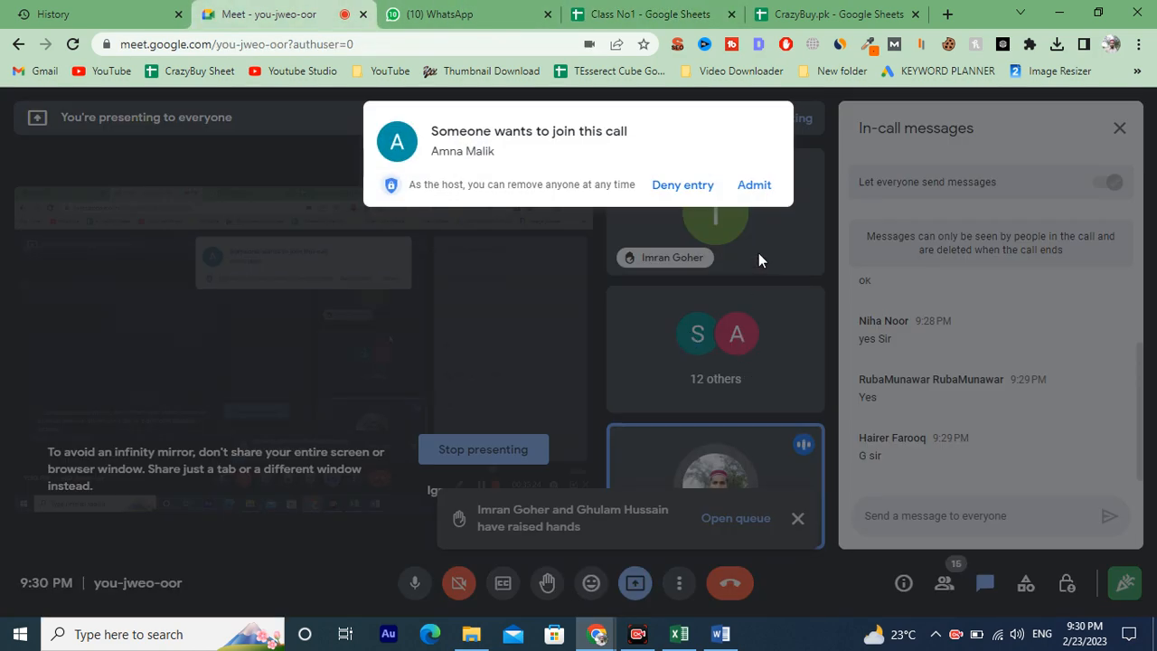
left_click(741, 193)
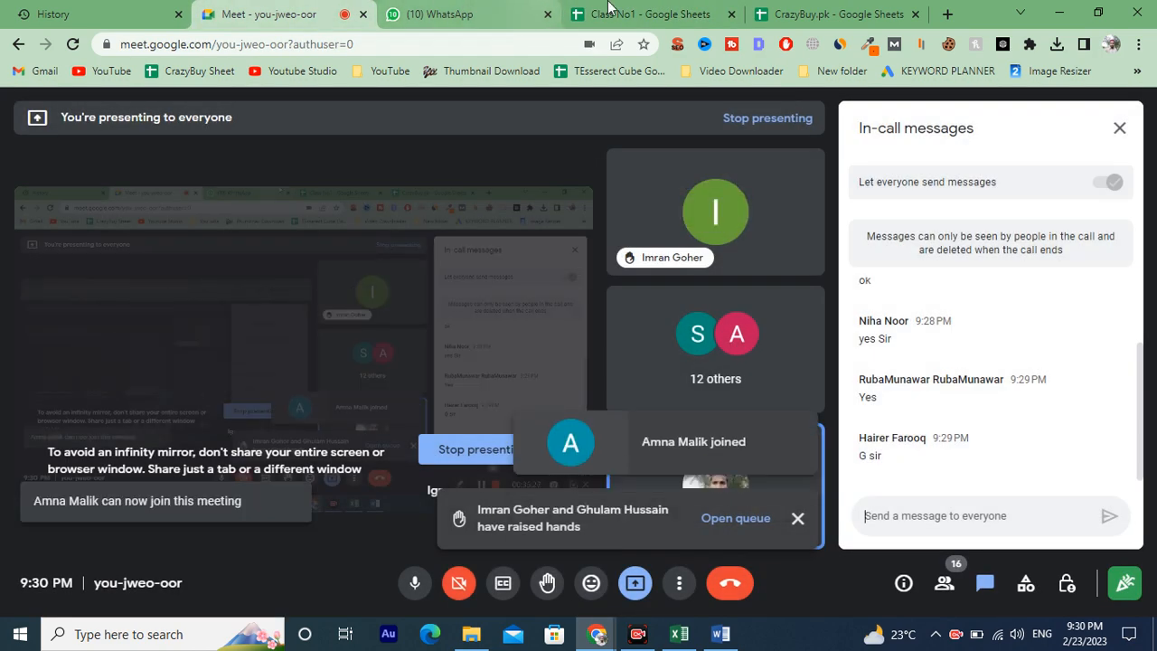
left_click(696, 7)
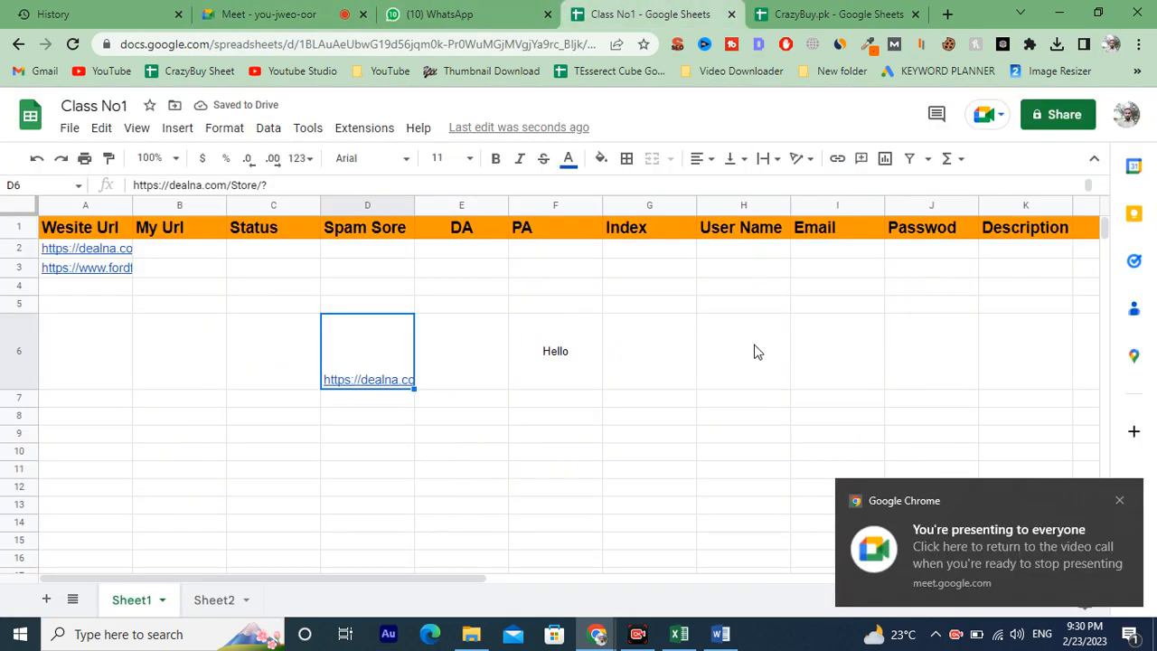
Copy the WhatsApp Web address and insert it as a hyperlink on the Hello text in F6.
left_click(913, 336)
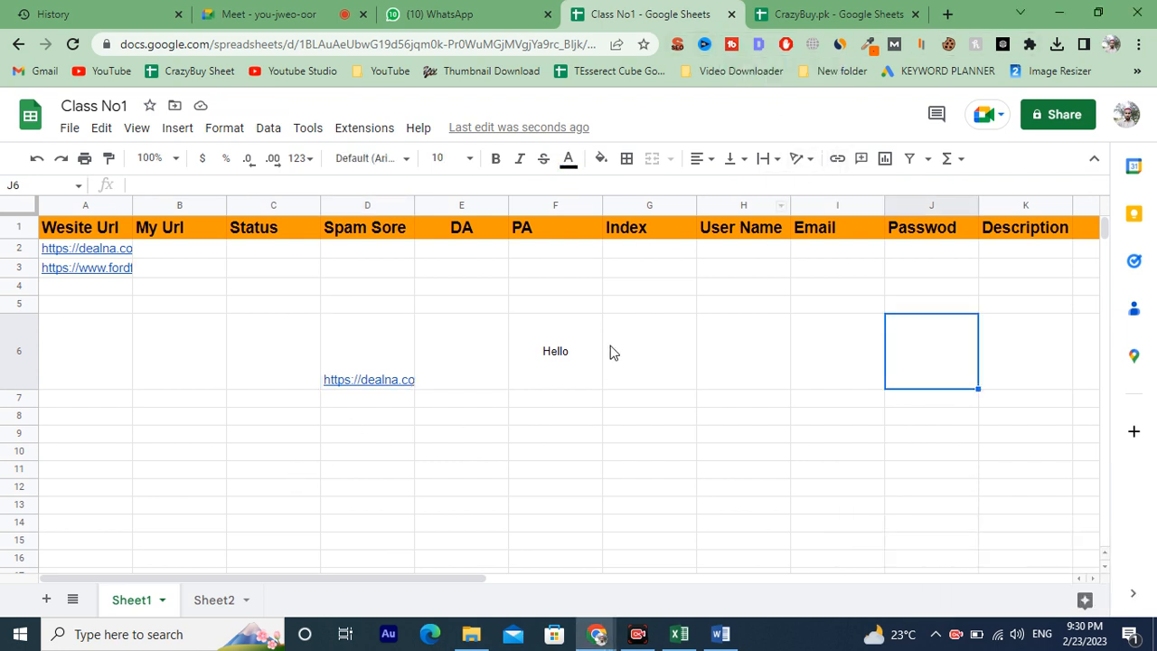
left_click(572, 359)
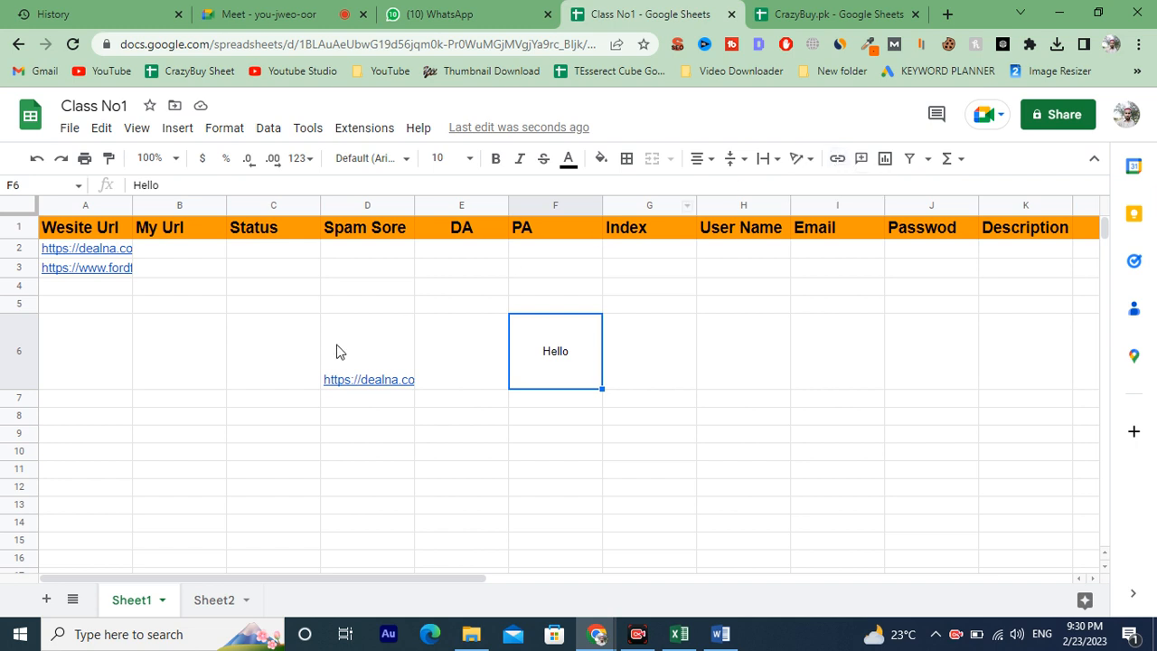
left_click(488, 13)
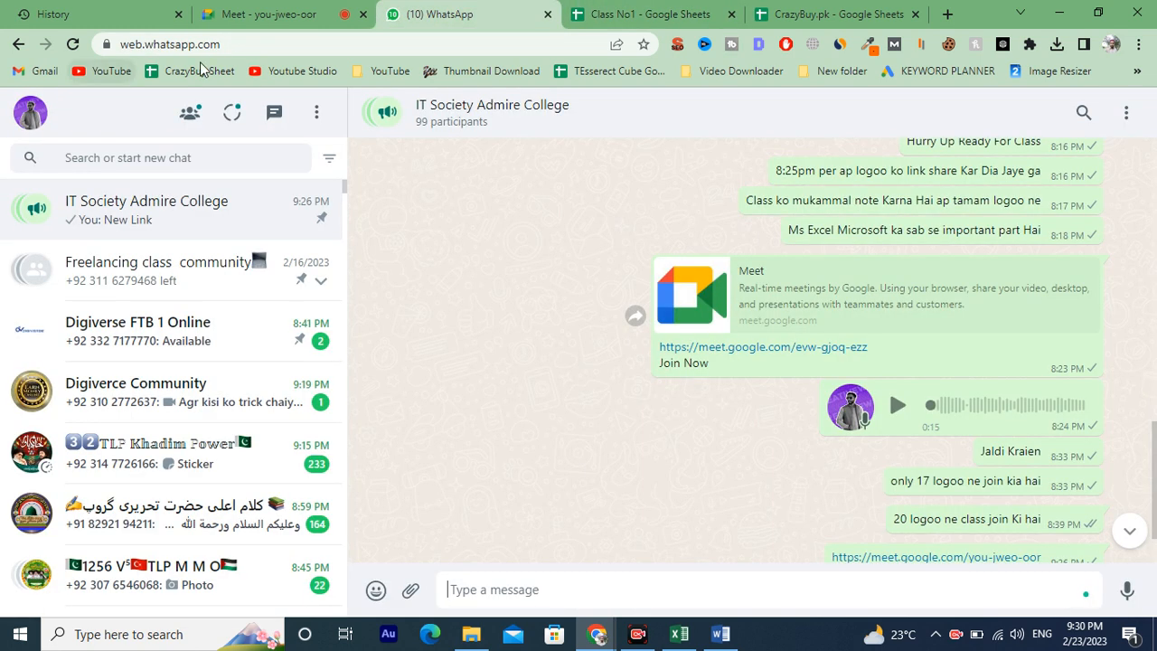
left_click(248, 47)
key("ctrl+c")
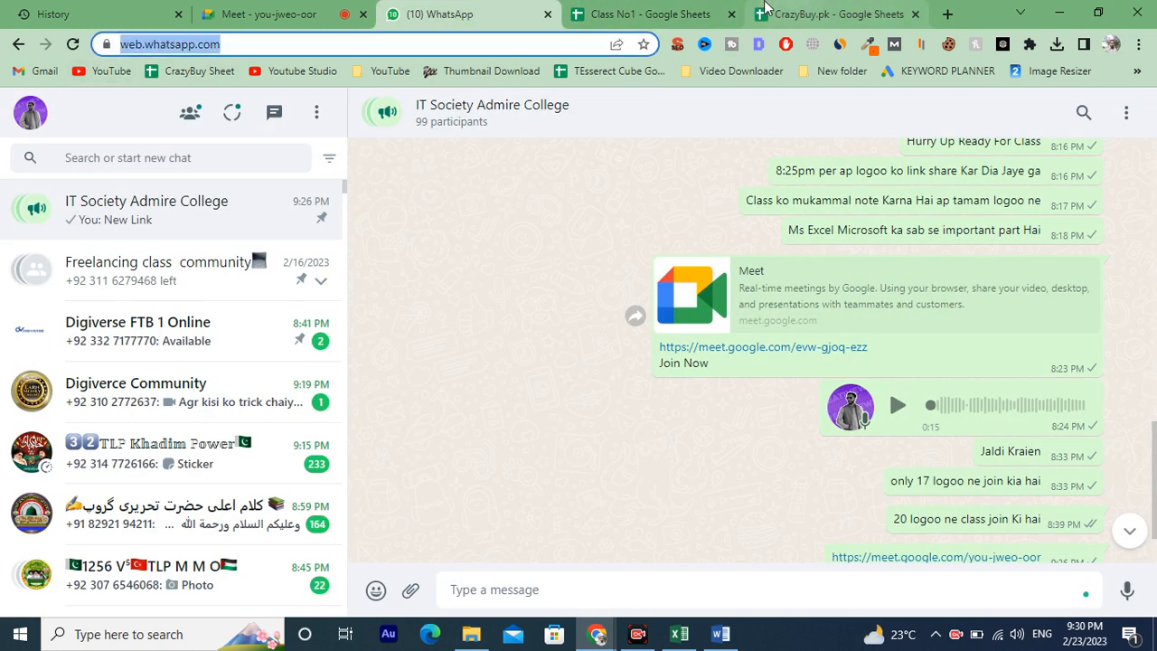
left_click(822, 14)
left_click(664, 17)
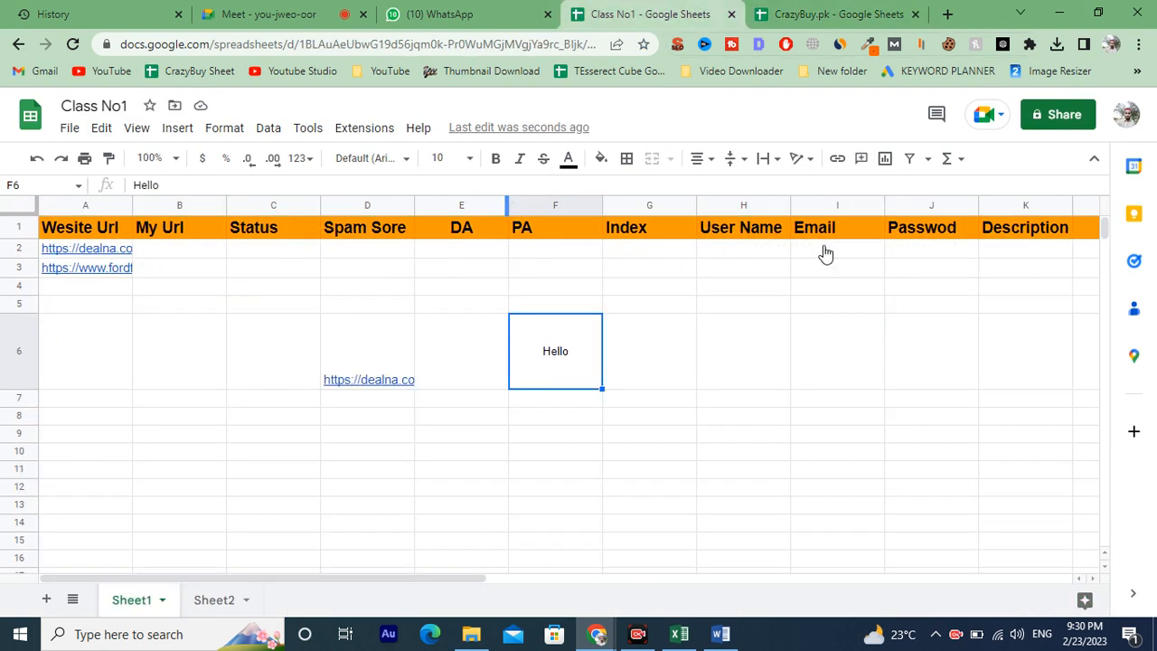
left_click(837, 160)
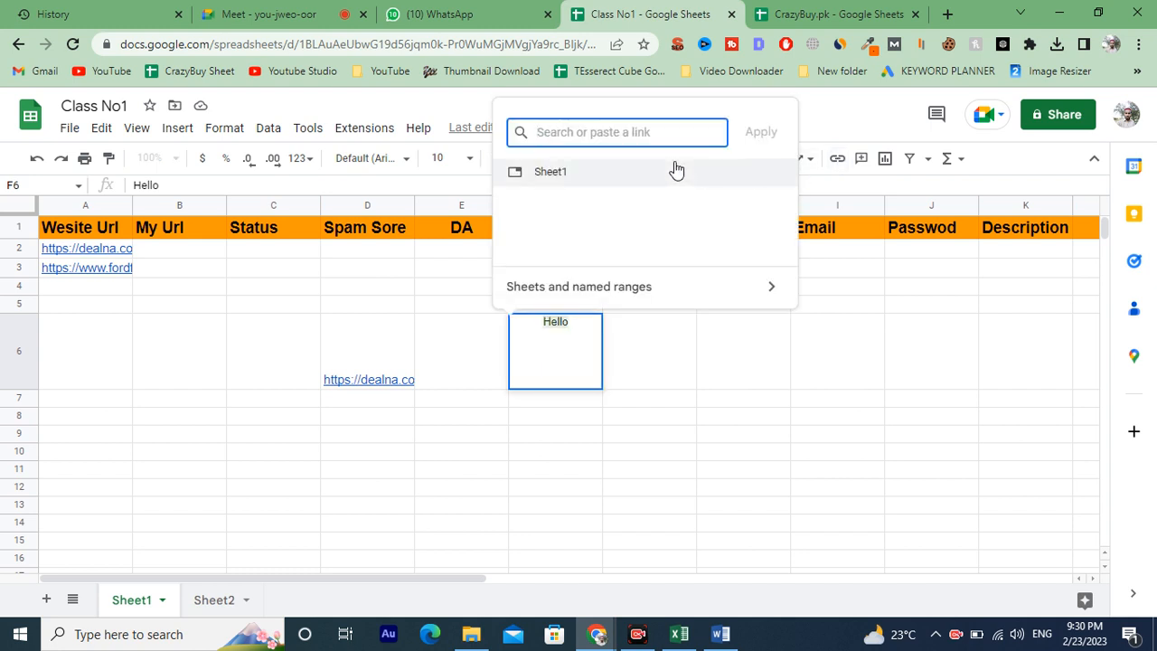
key("ctrl+v")
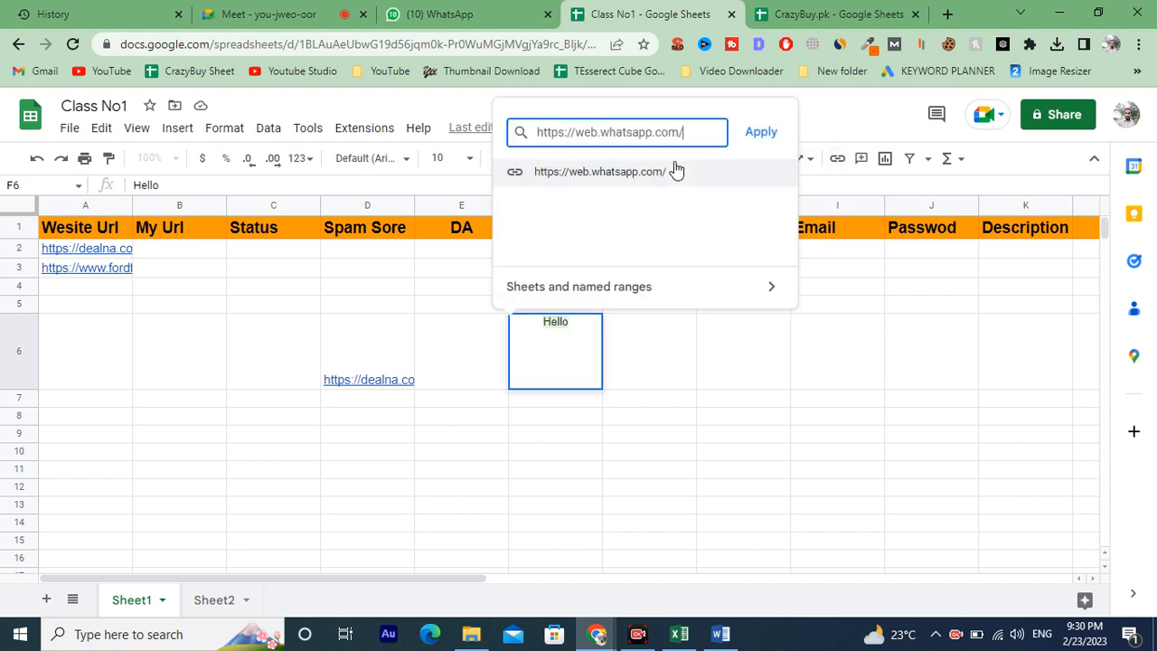
left_click(757, 134)
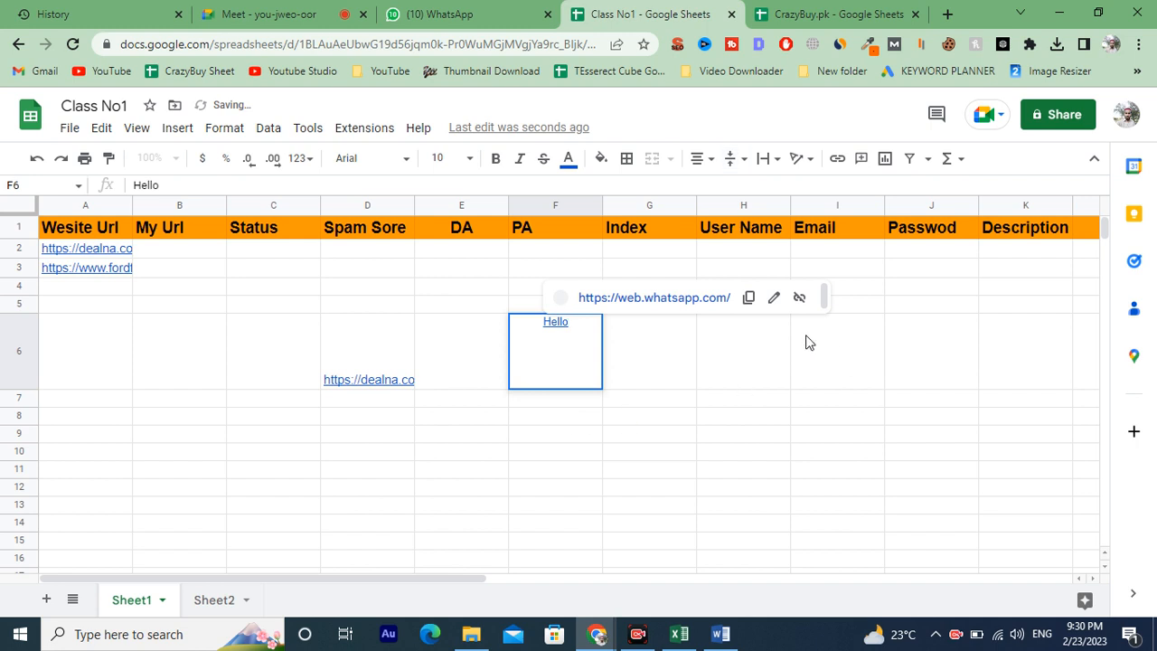
Examine the link previews of cells F6 and D6.
left_click(682, 403)
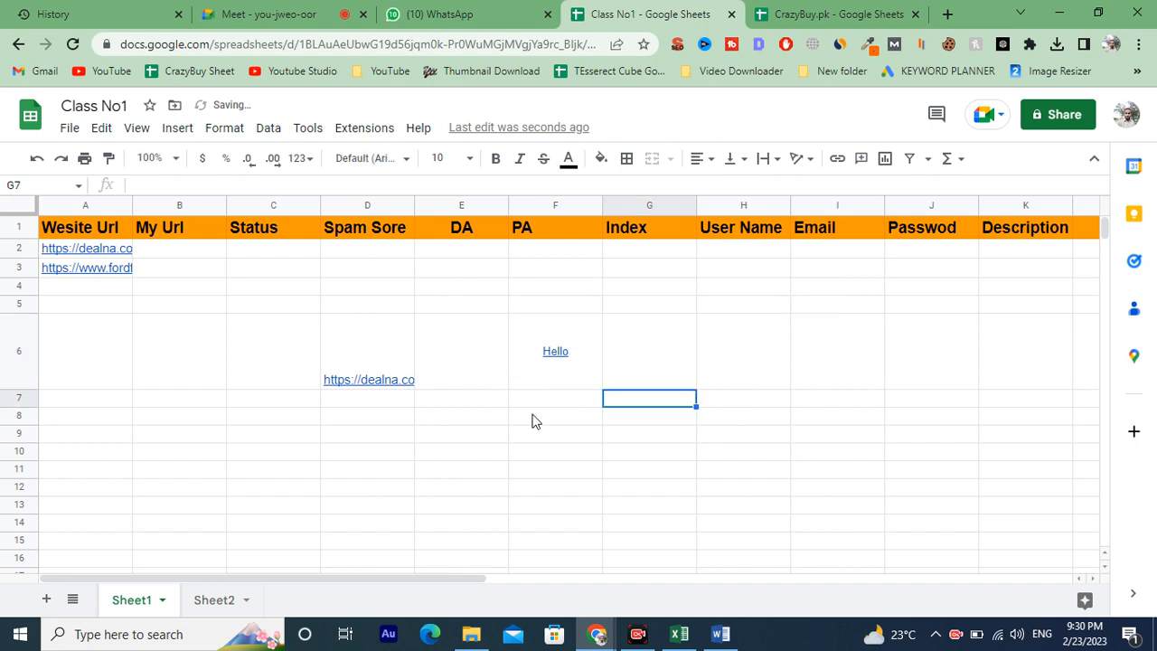
left_click(568, 375)
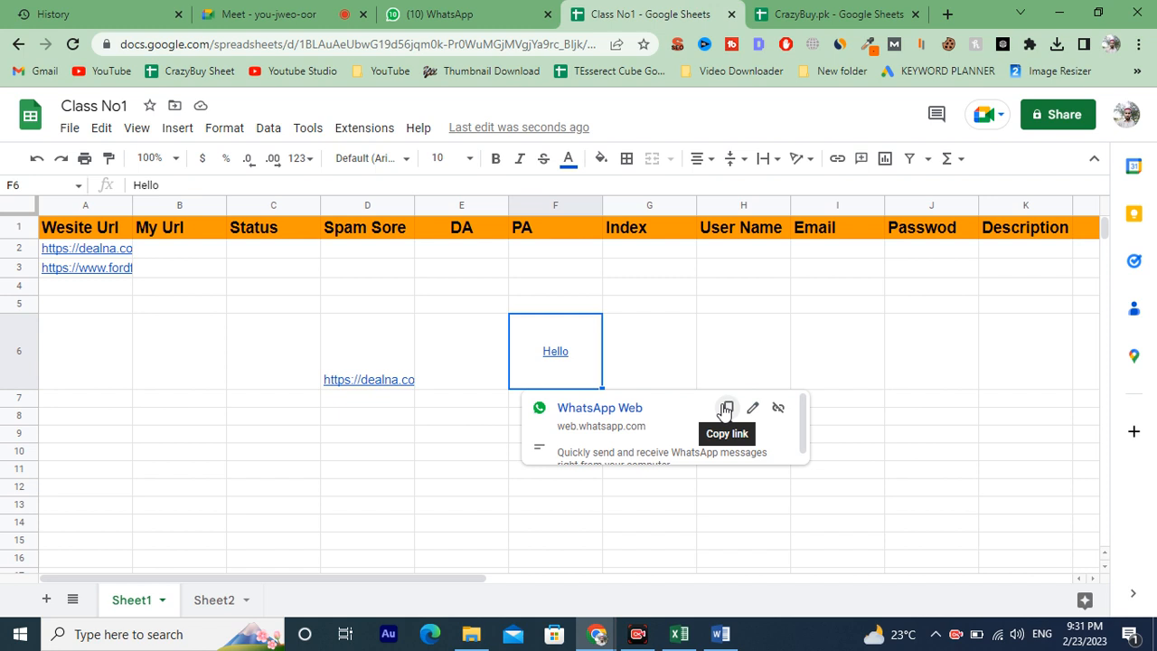
left_click(691, 289)
left_click(543, 356)
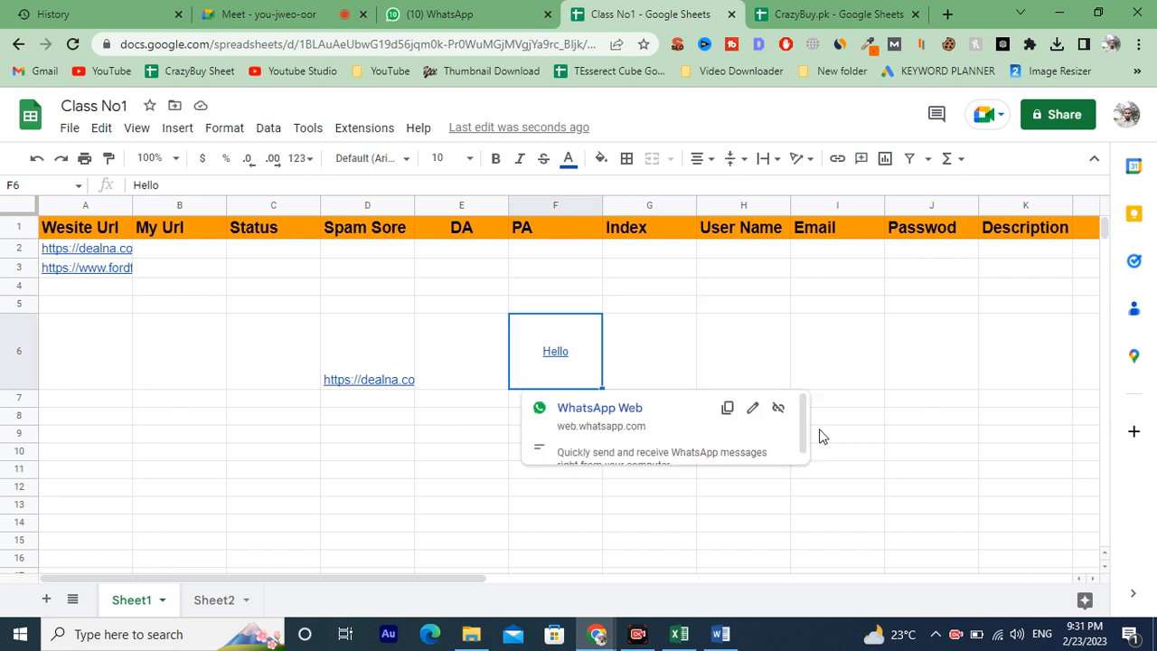
scroll(697, 440, "down", 1)
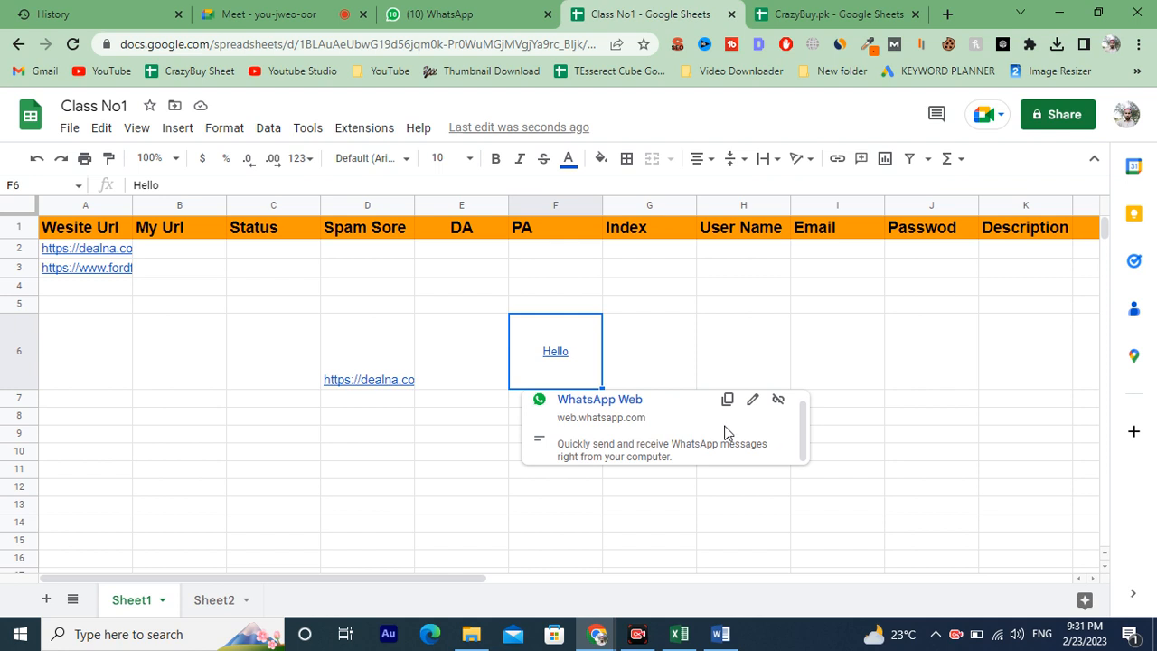
left_click(372, 391)
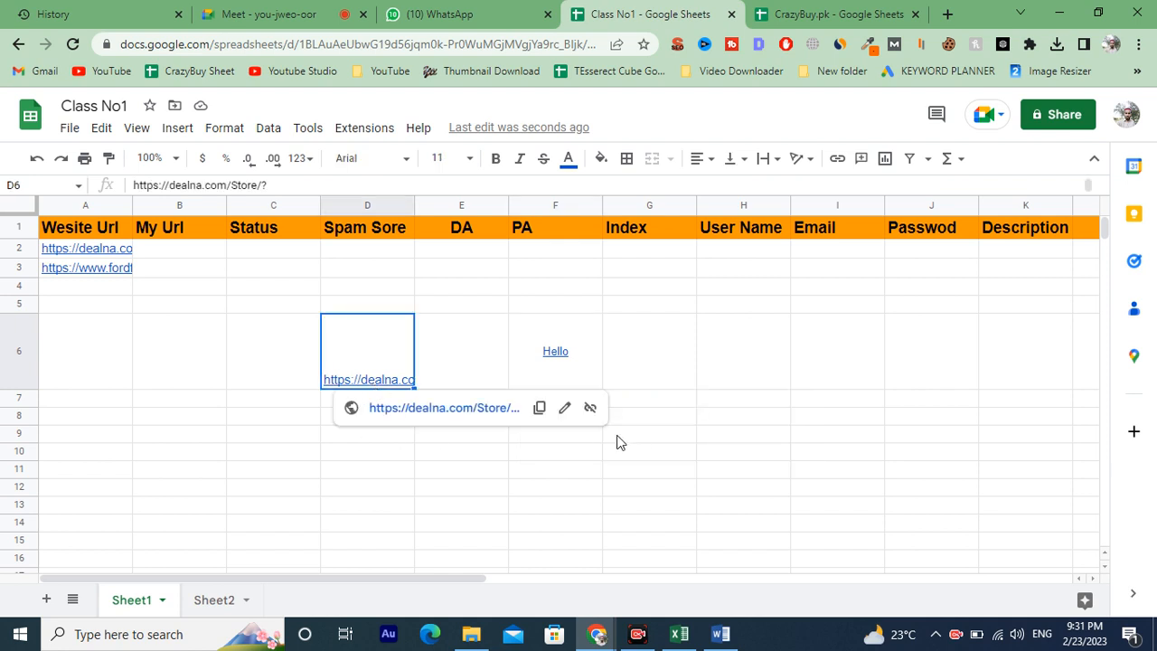
left_click(708, 342)
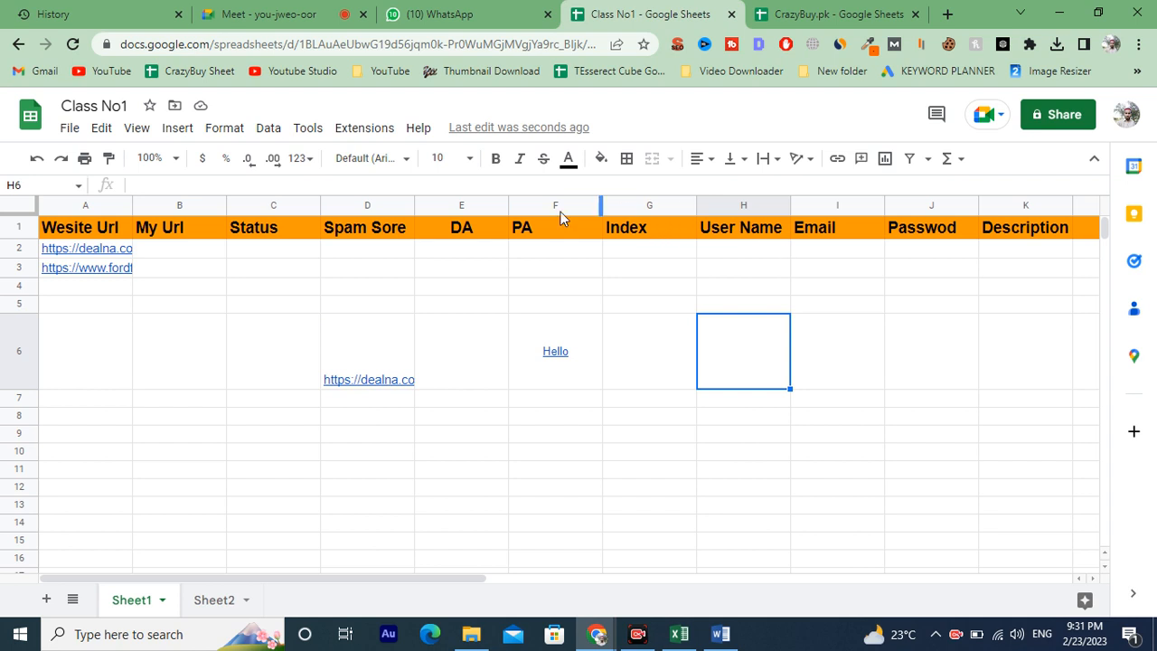
Browse the File menu's New, Version history, Share, Email and Download submenus, then the Extensions menu.
left_click(69, 127)
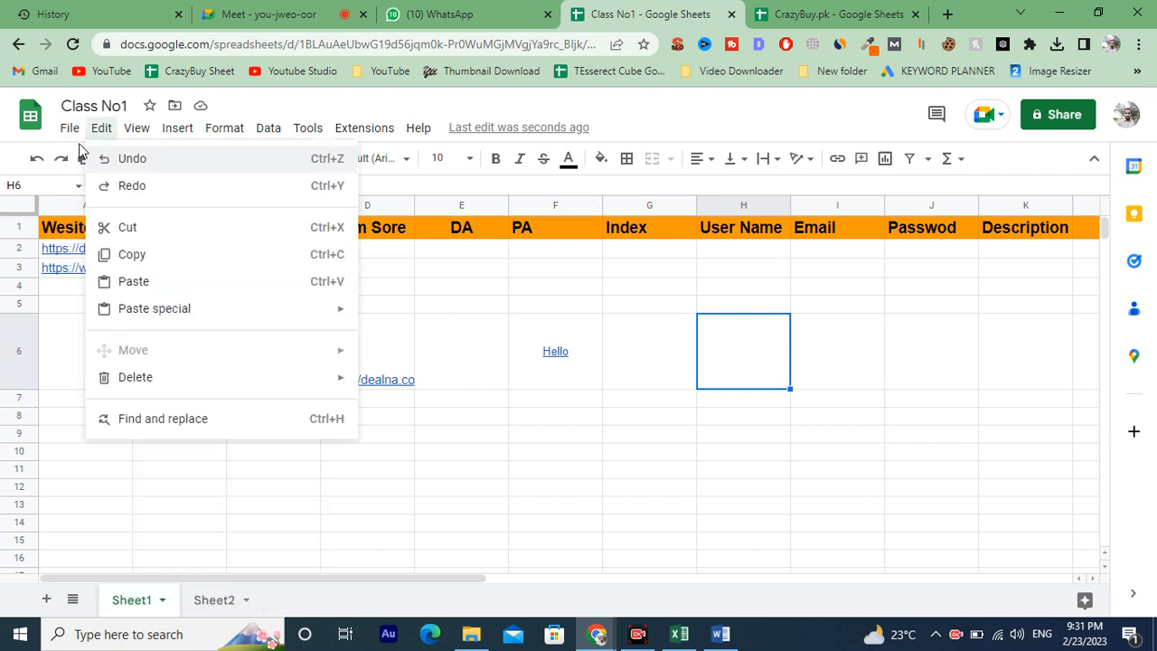
mouse_move(102, 170)
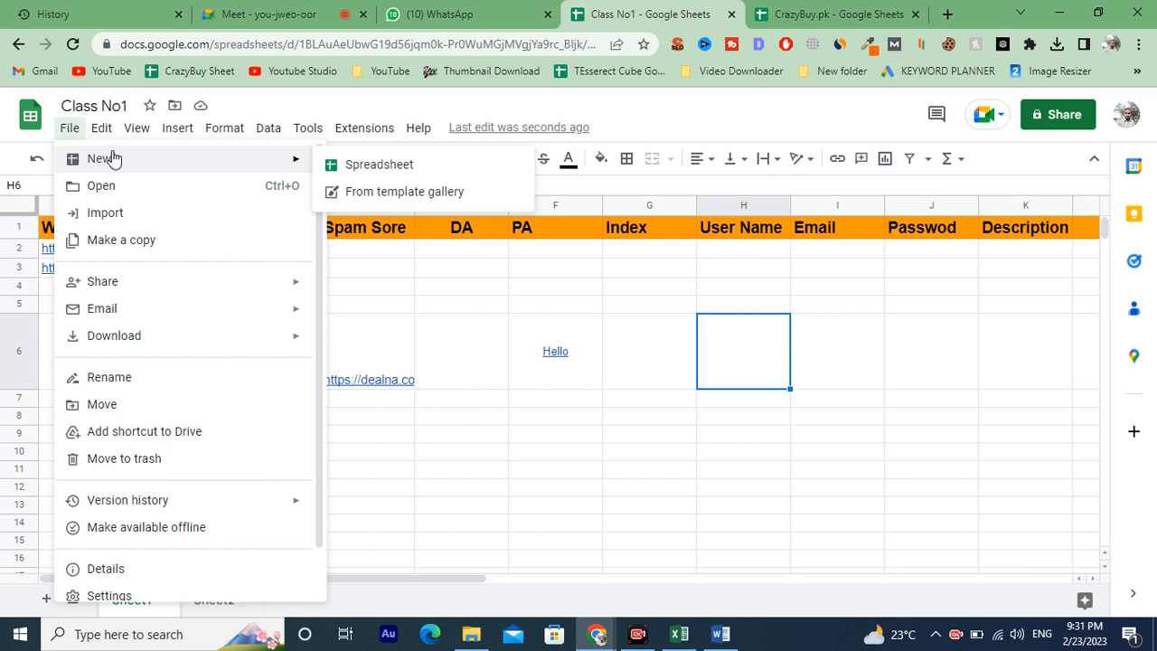
scroll(114, 442, "down", 1)
mouse_move(113, 452)
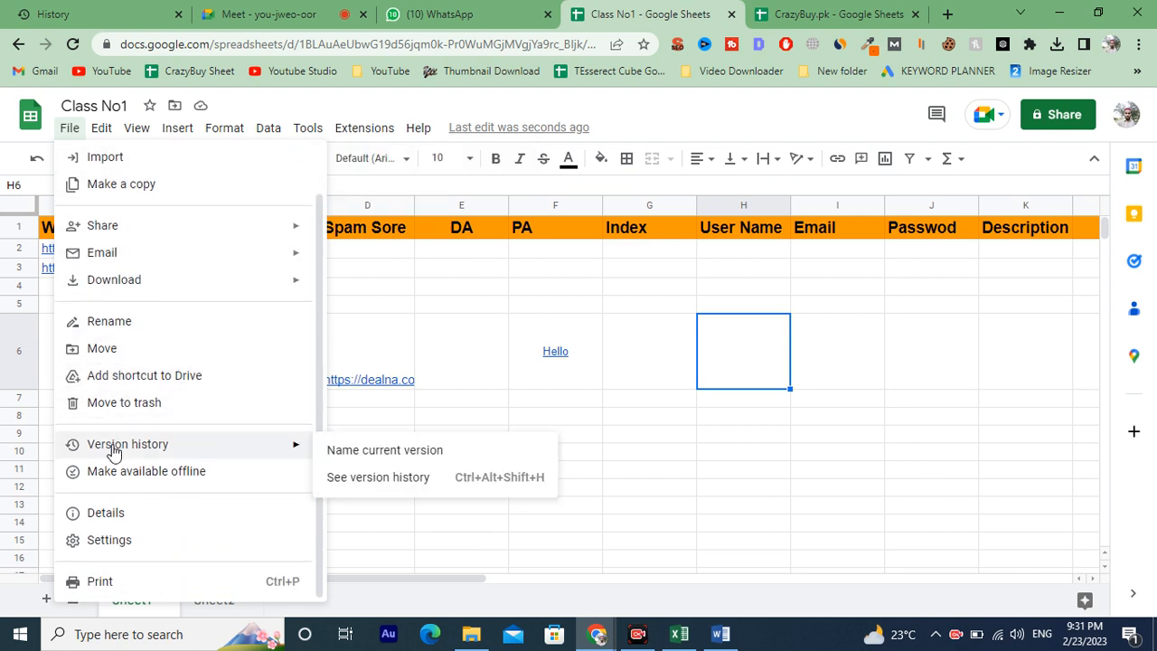
scroll(145, 371, "up", 1)
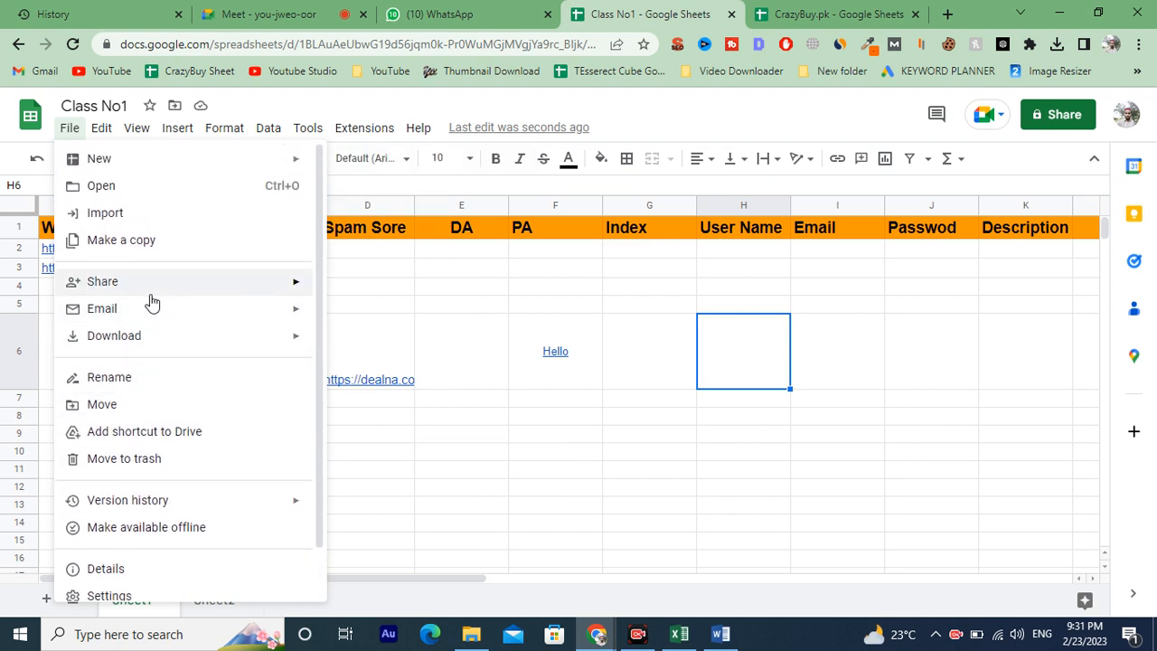
mouse_move(160, 174)
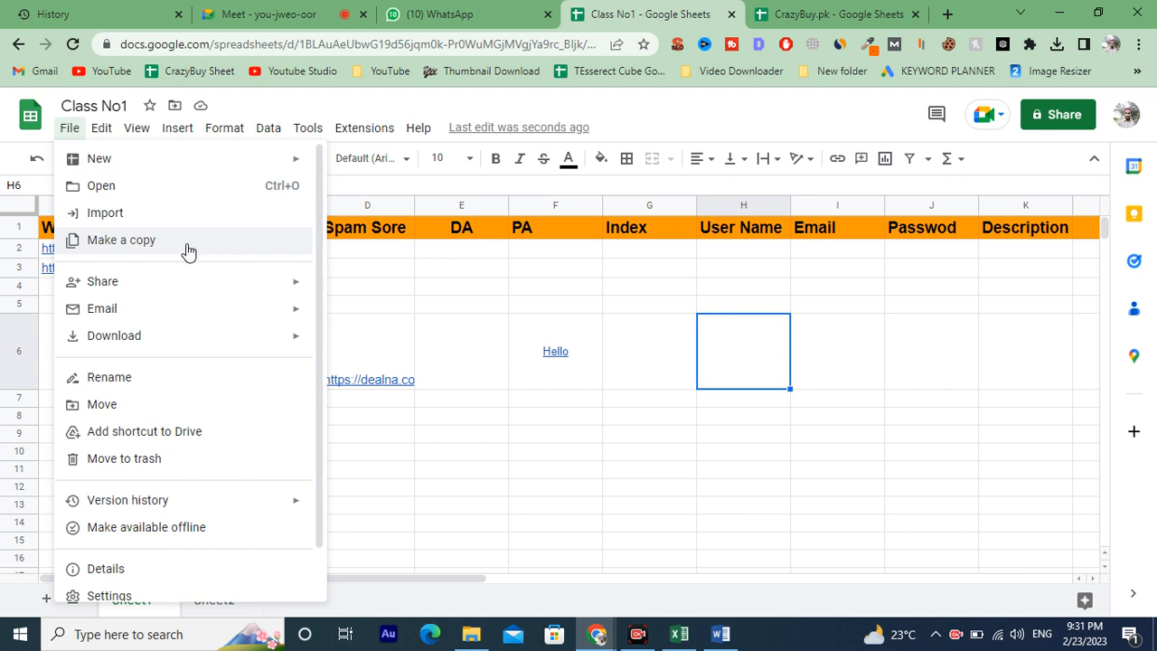
mouse_move(249, 289)
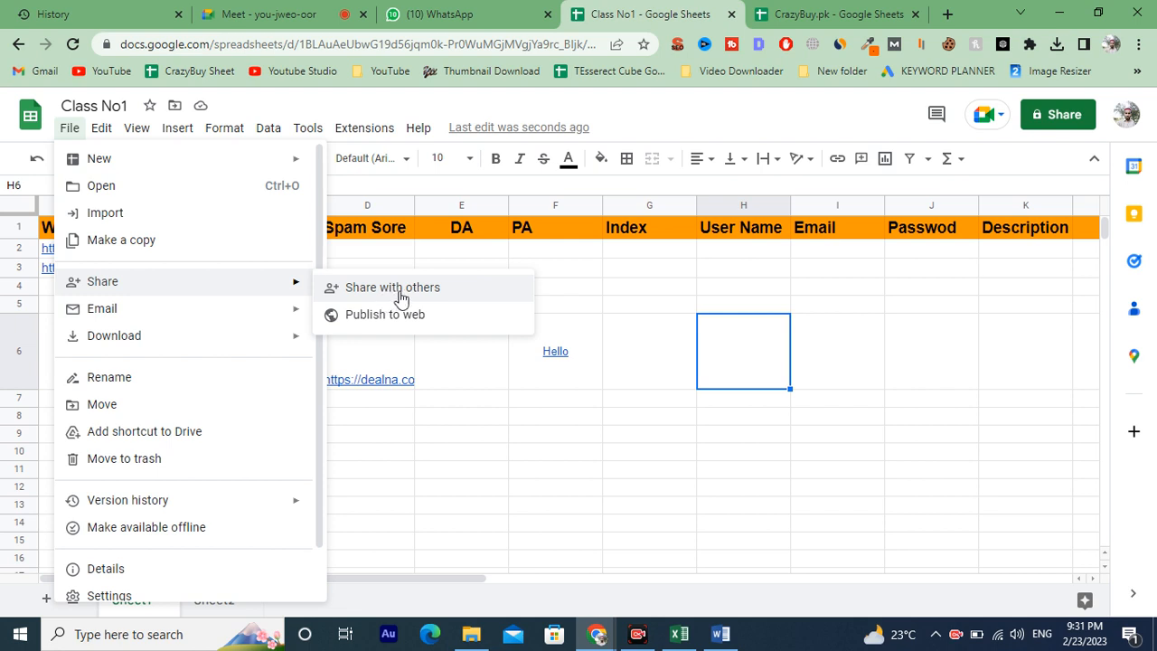
mouse_move(211, 316)
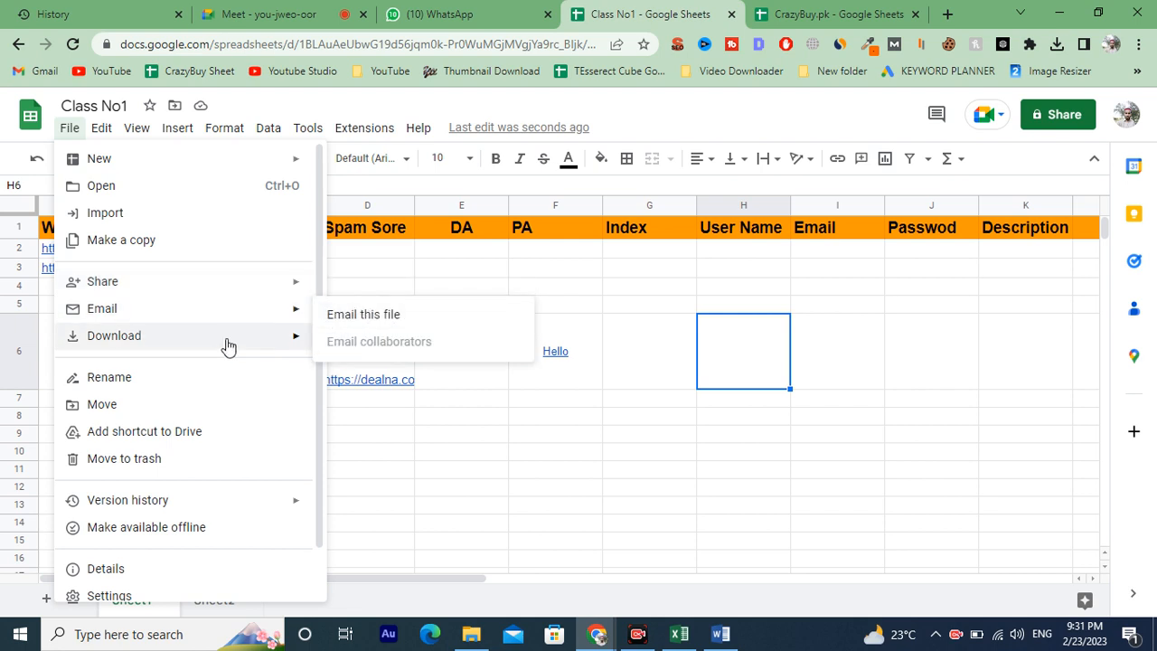
mouse_move(221, 349)
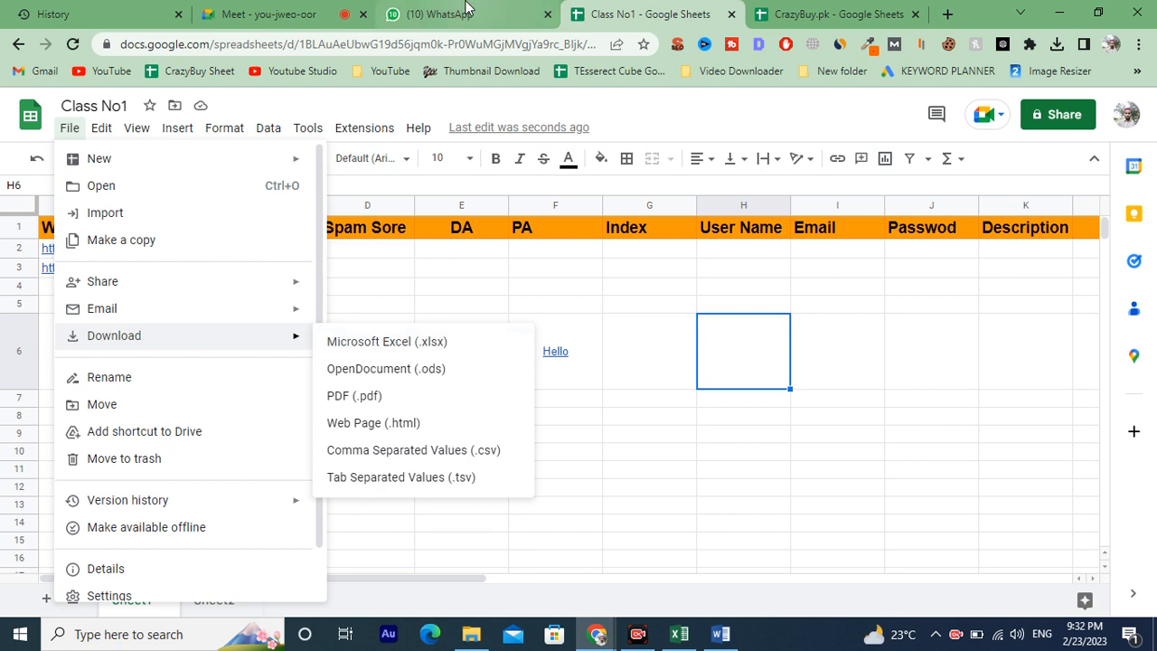
key("Left")
key("Left")
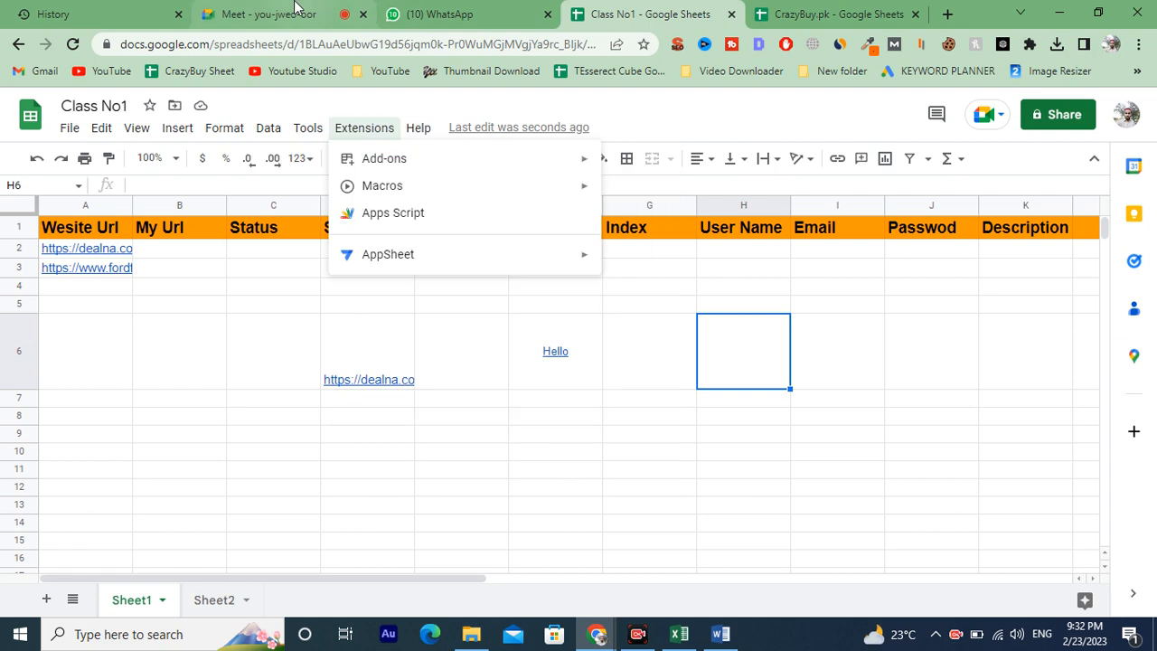
Switch to the Google Meet call, admit all waiting participants at once, and return to the spreadsheet.
left_click(295, 7)
left_click(742, 178)
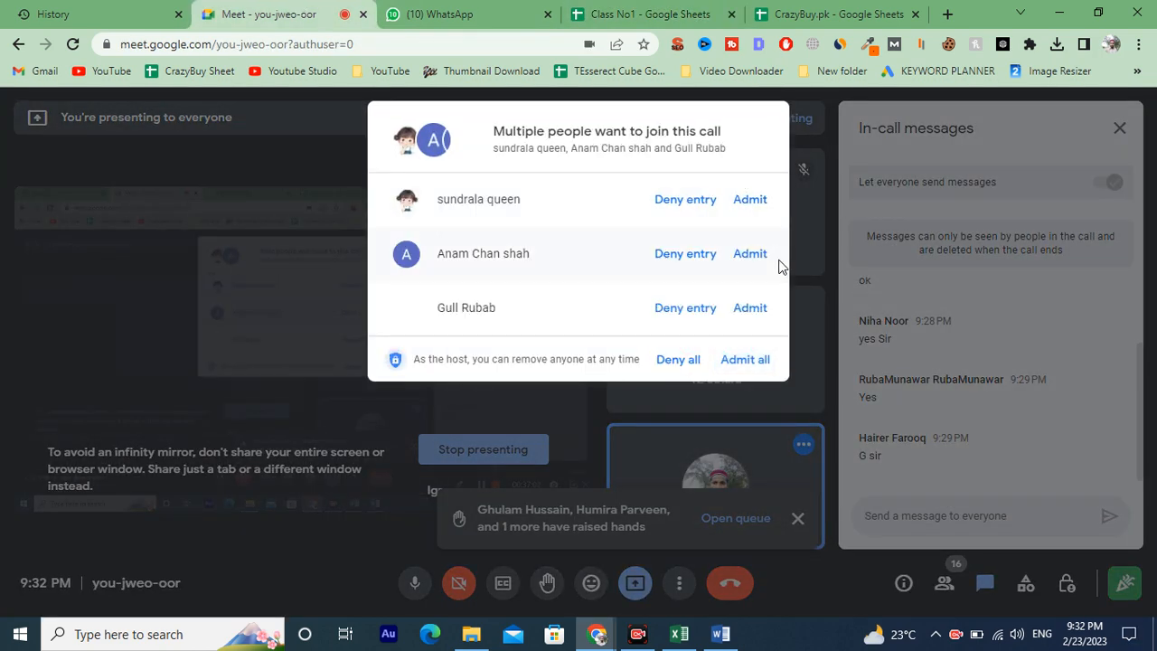
left_click(759, 359)
left_click(679, 7)
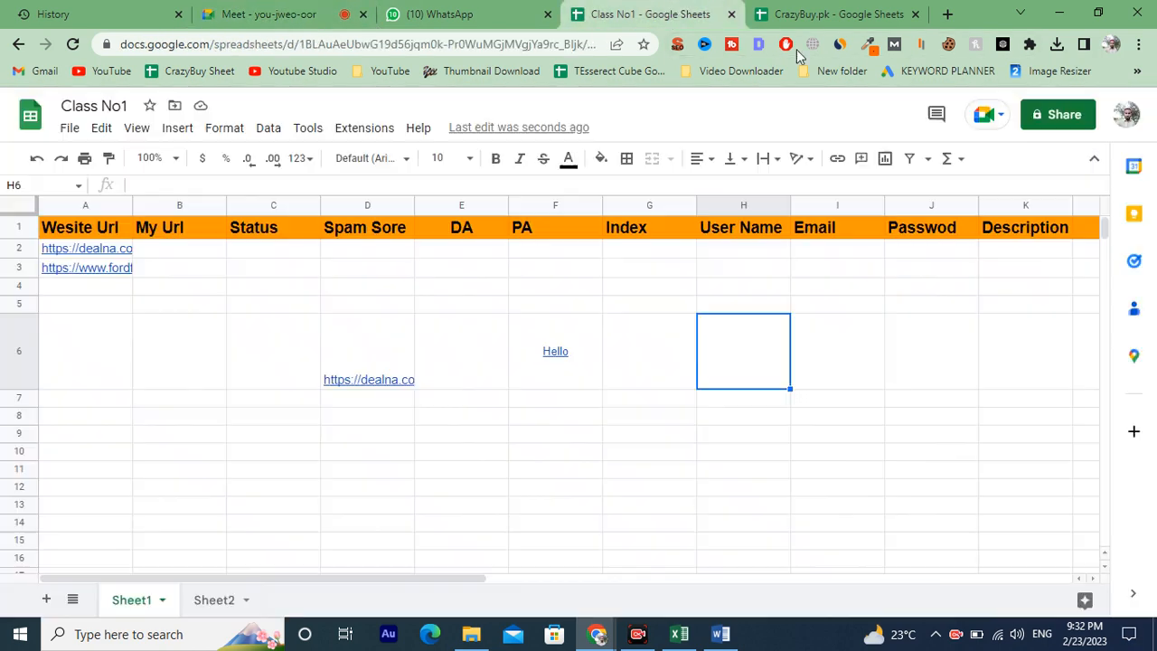
Open the File menu's Download options to show the available export formats.
left_click(62, 131)
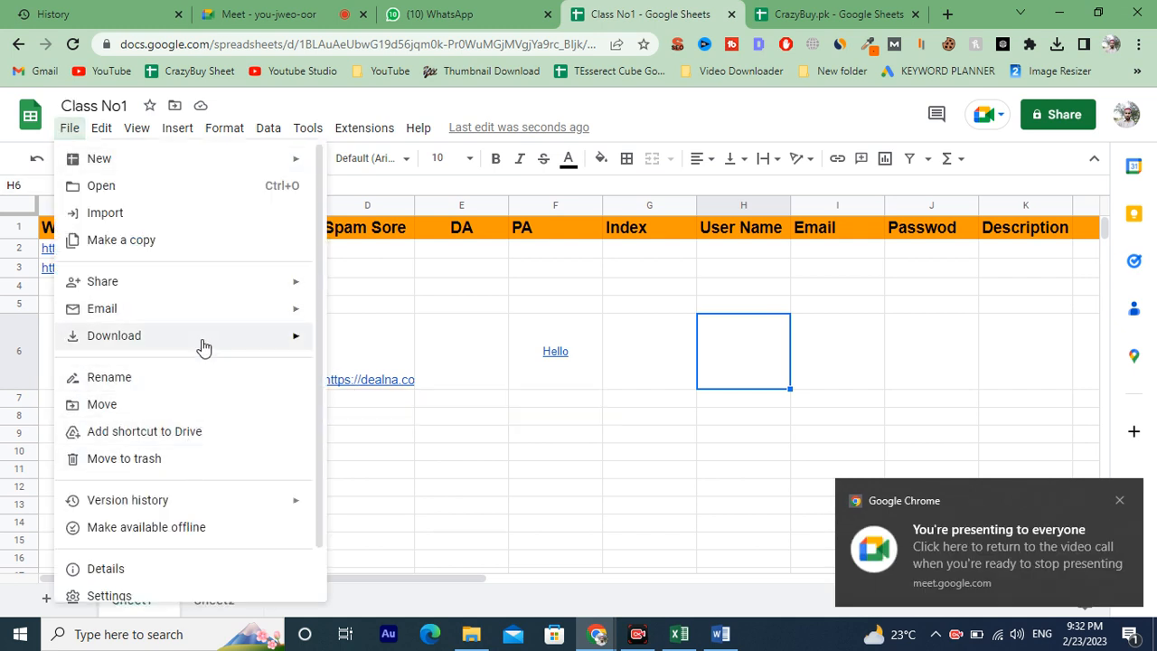
mouse_move(201, 338)
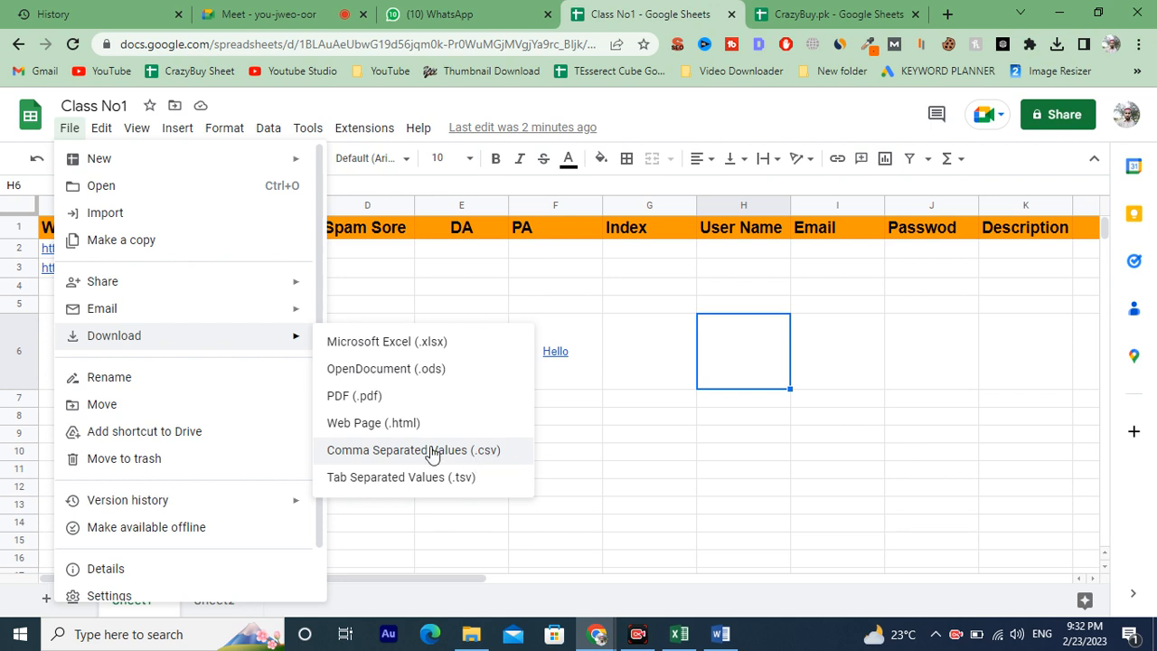
In a new tab, search Google for google sheet extension and expand the 'Is Xlsx a Google Sheet?' answer.
left_click(946, 10)
type("google sheet ext")
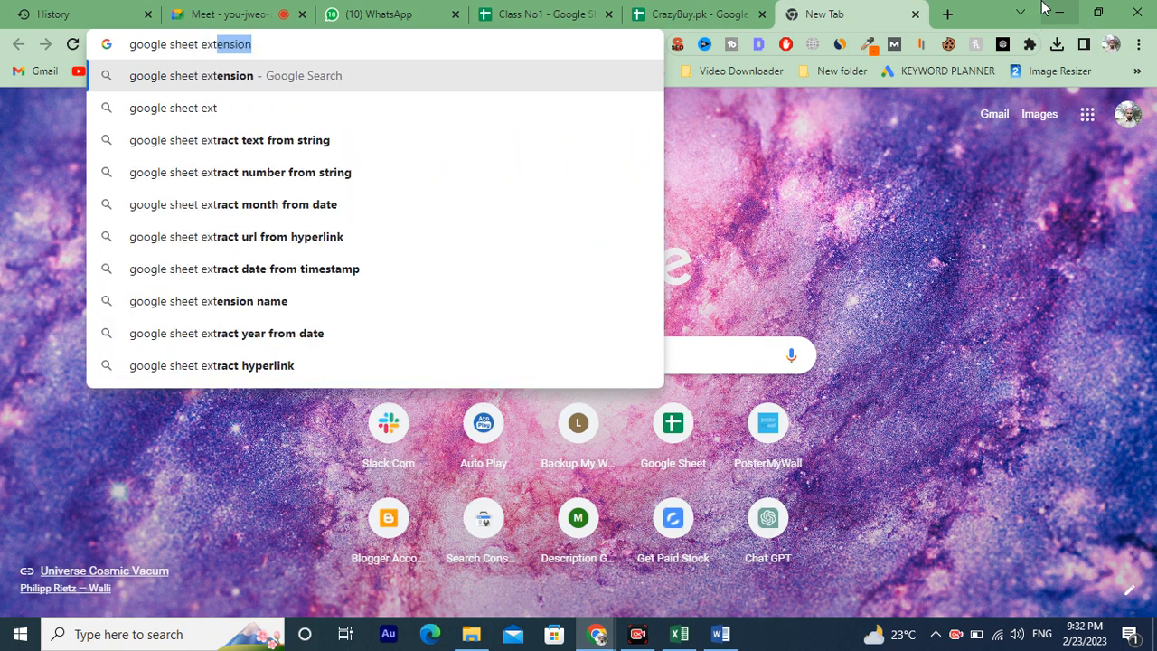
key("Right")
key("Return")
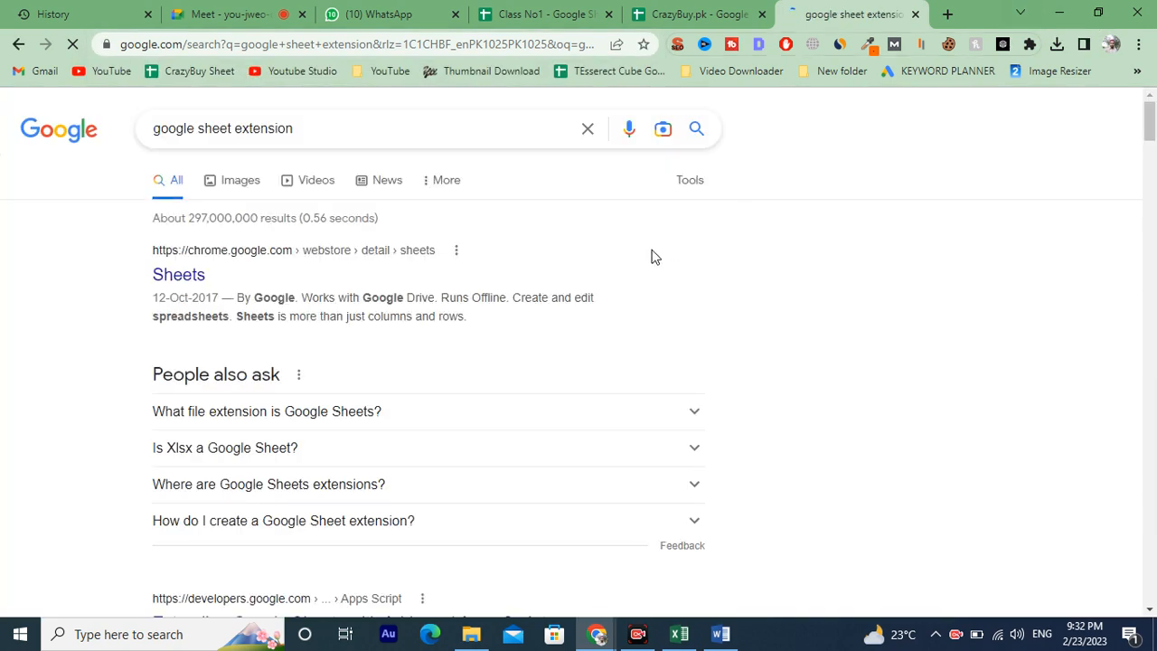
scroll(479, 306, "down", 2)
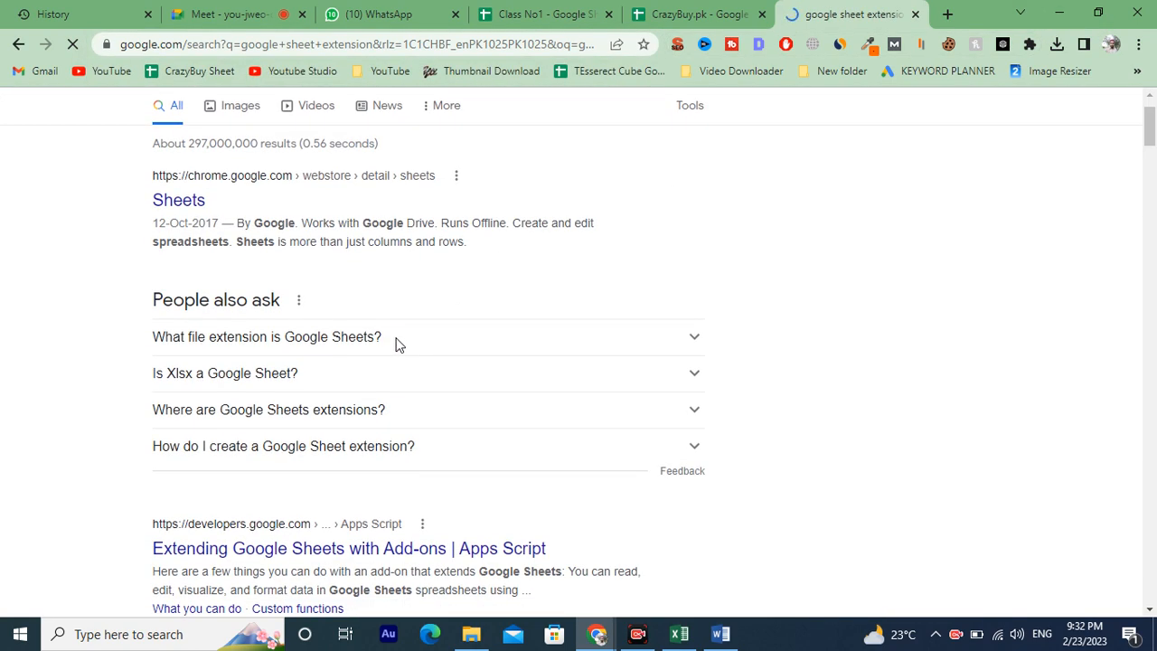
scroll(394, 349, "down", 1)
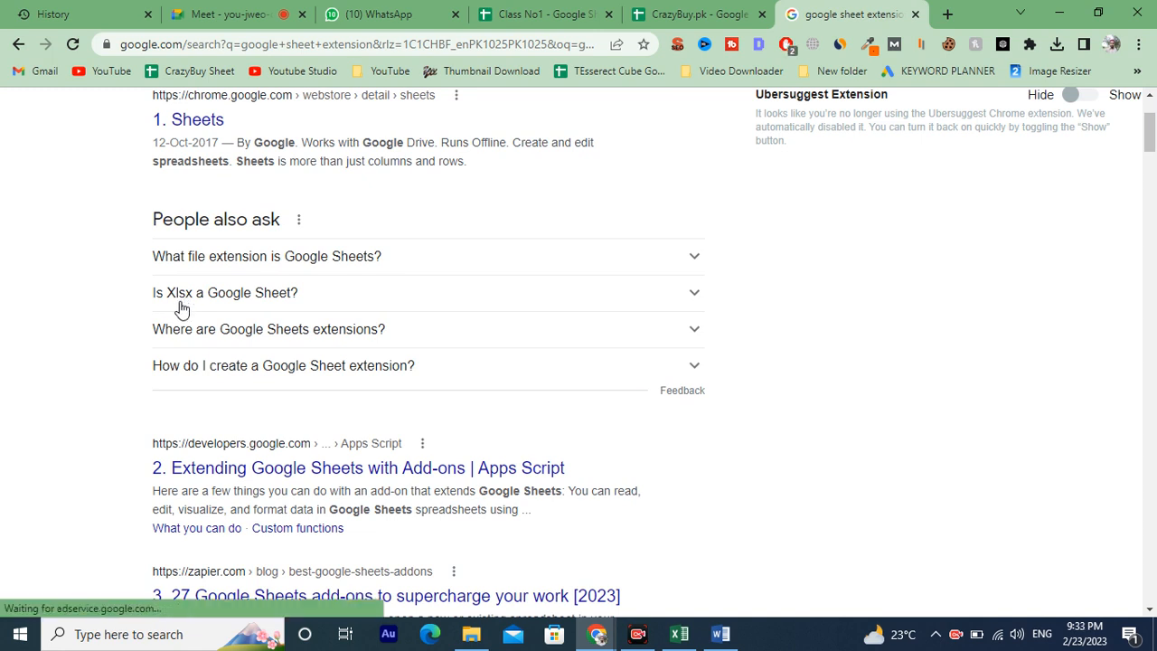
left_click(179, 306)
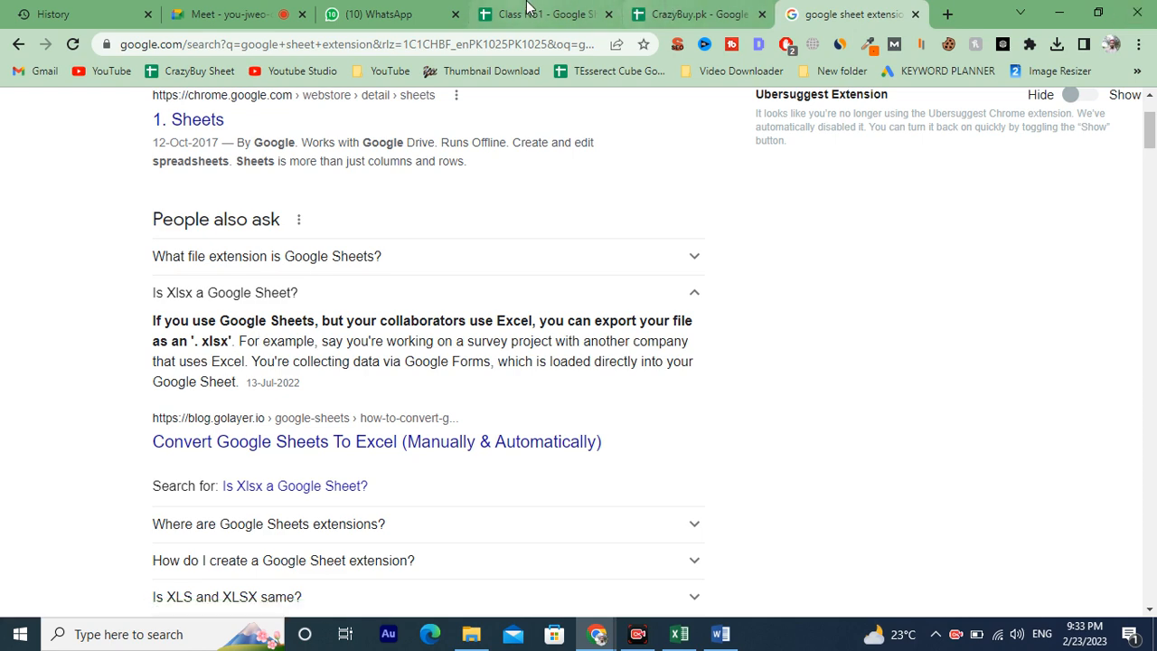
Return to the spreadsheet and view its document details from the File menu, then close them.
left_click(538, 14)
left_click(567, 488)
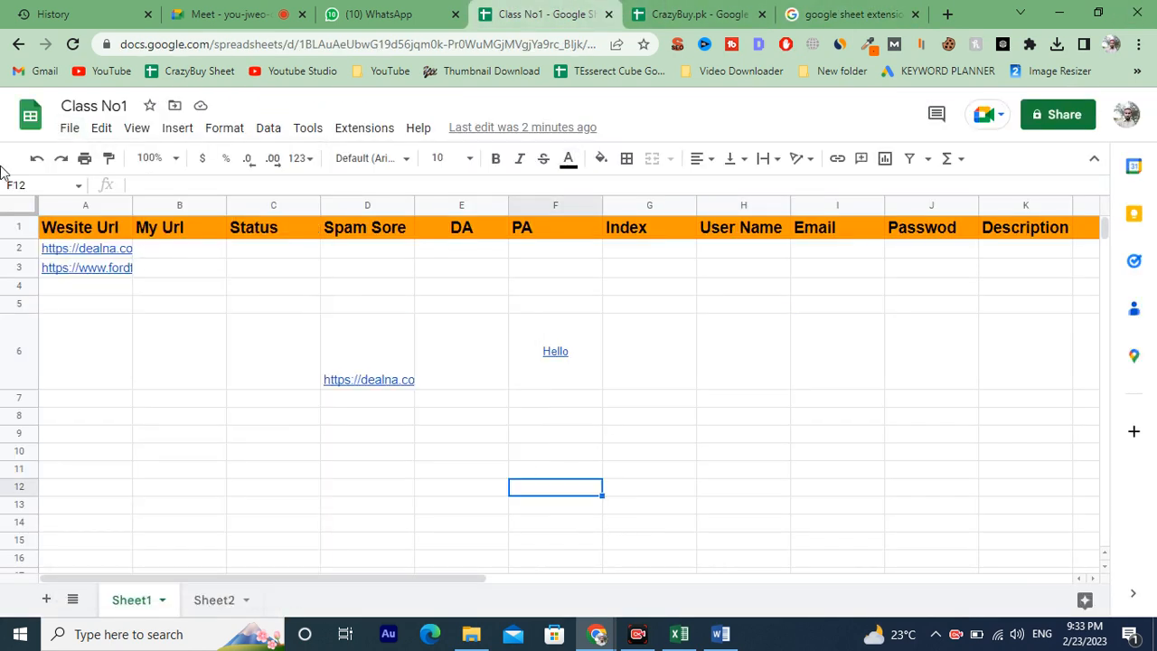
left_click(69, 127)
scroll(135, 470, "down", 2)
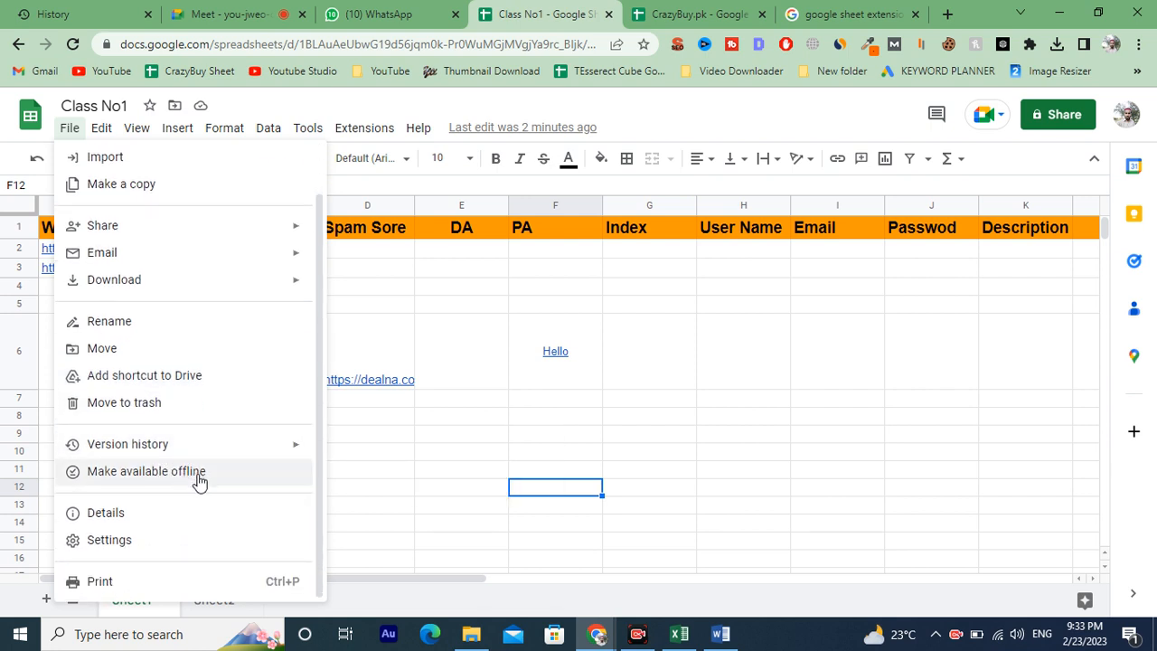
left_click(137, 518)
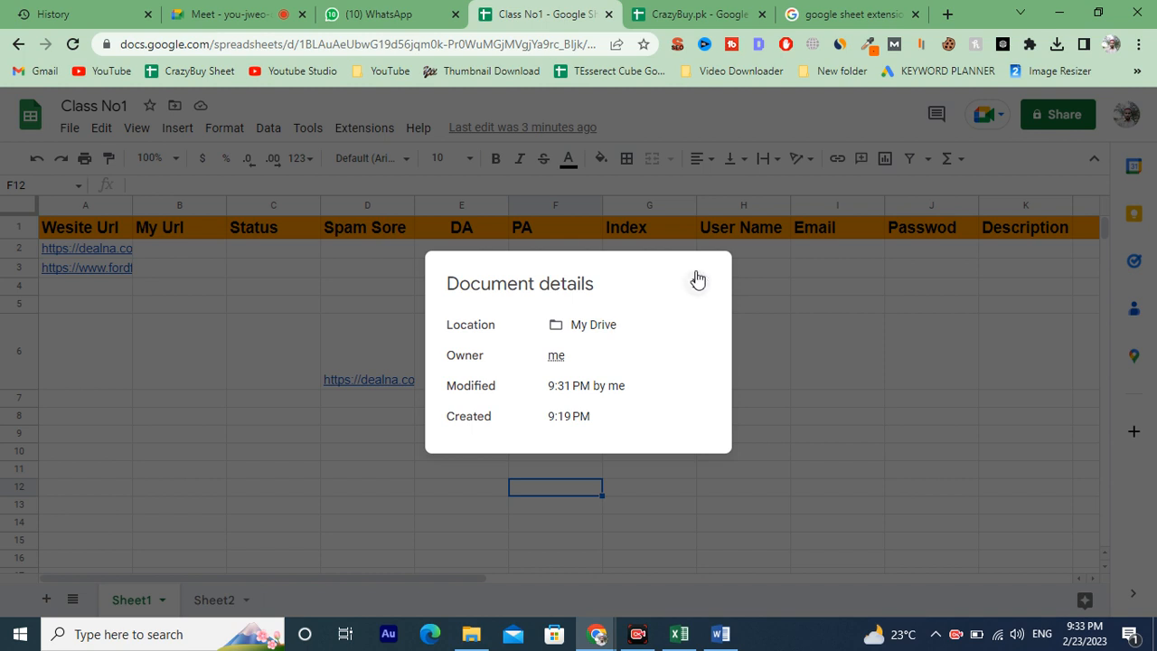
left_click(697, 279)
Browse the View and Edit menus and select cell G6.
left_click(70, 128)
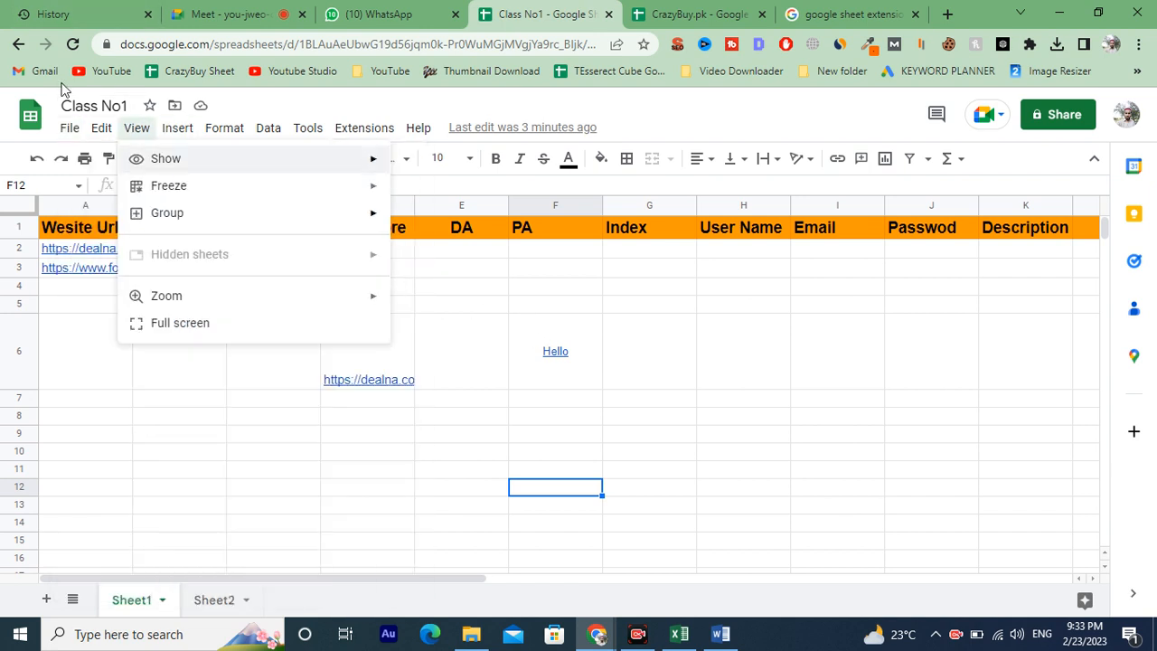
mouse_move(99, 133)
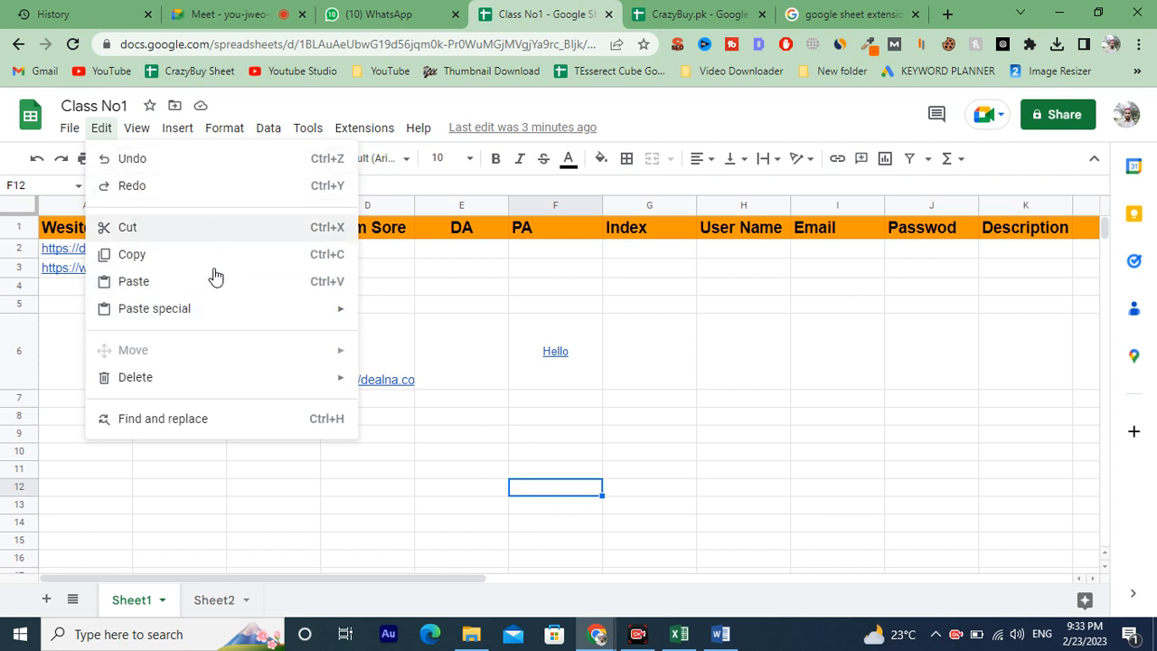
mouse_move(133, 143)
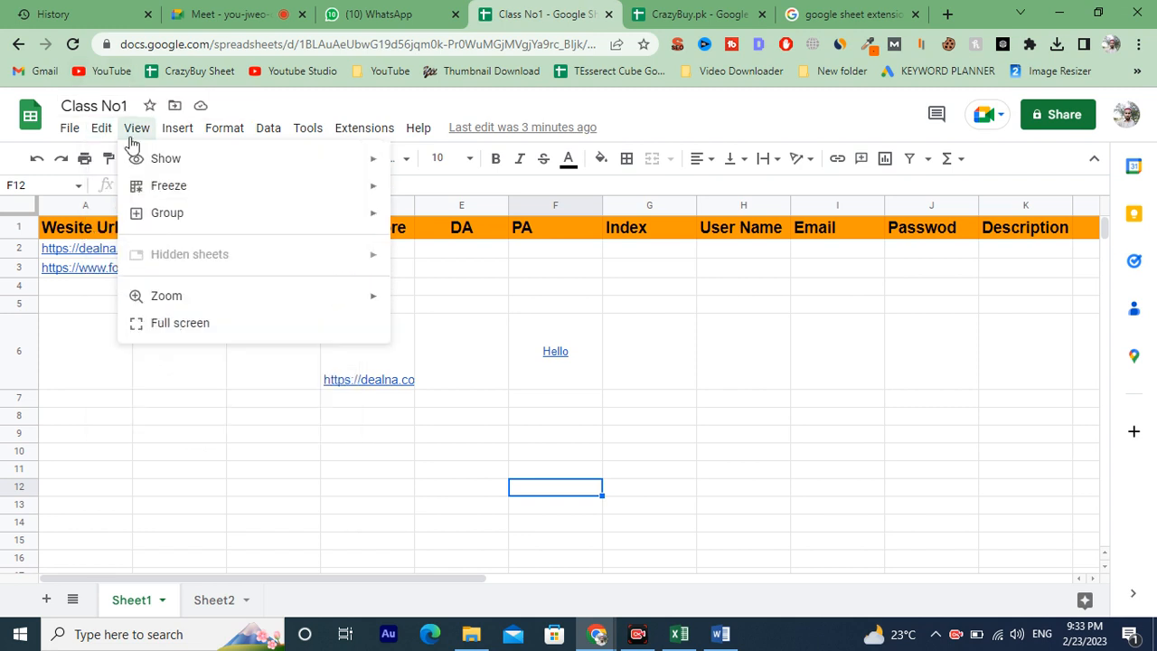
left_click(654, 350)
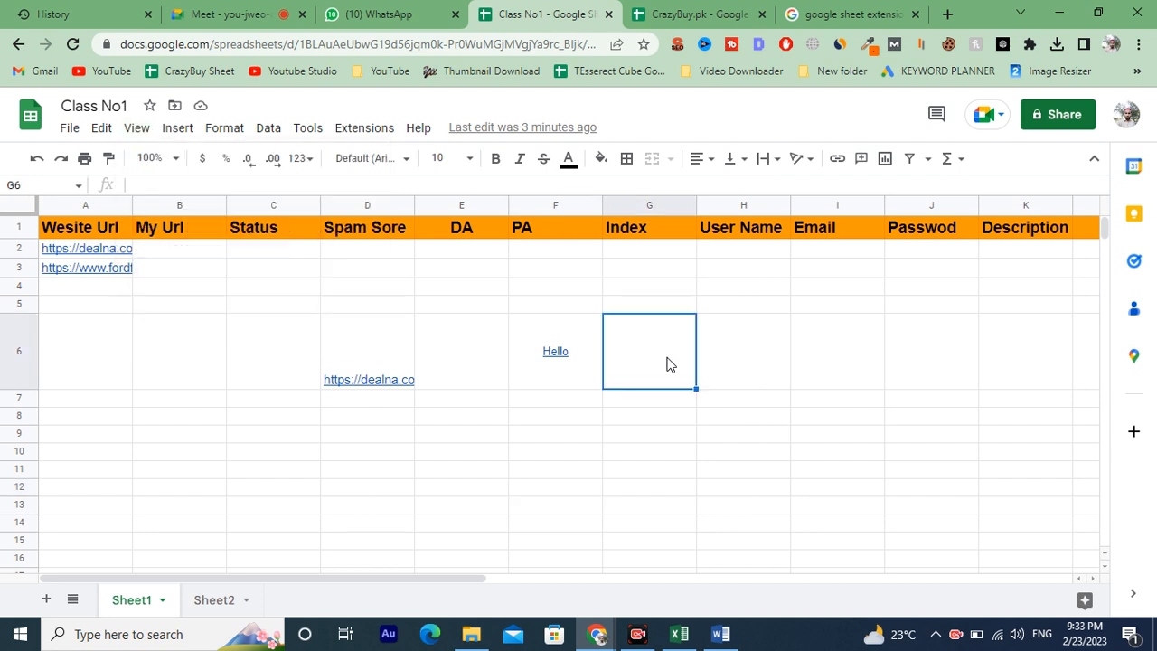